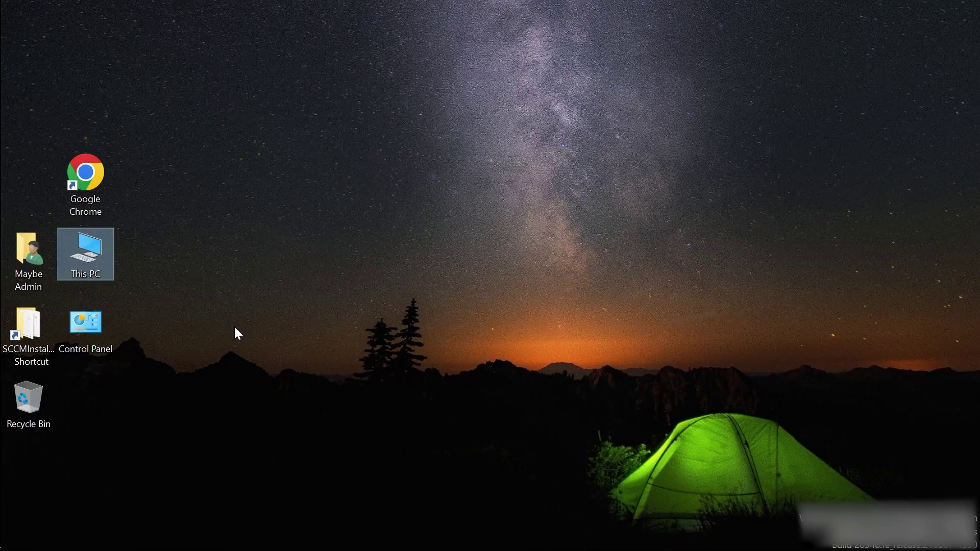
# Open HowToInstall from the SCCMInstall folder in maximized Notepad, then right-click This PC in Start.
pyautogui.doubleClick(34, 323)
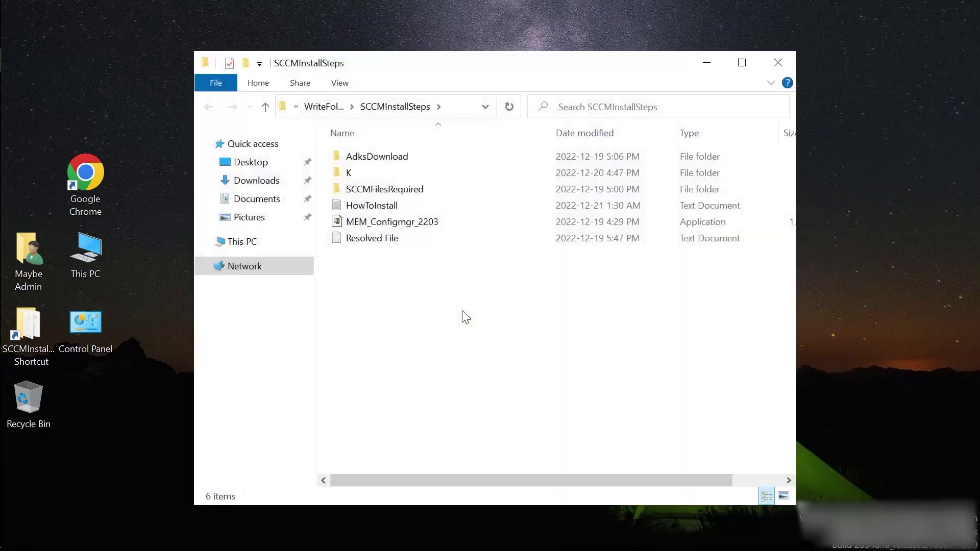
pyautogui.doubleClick(372, 207)
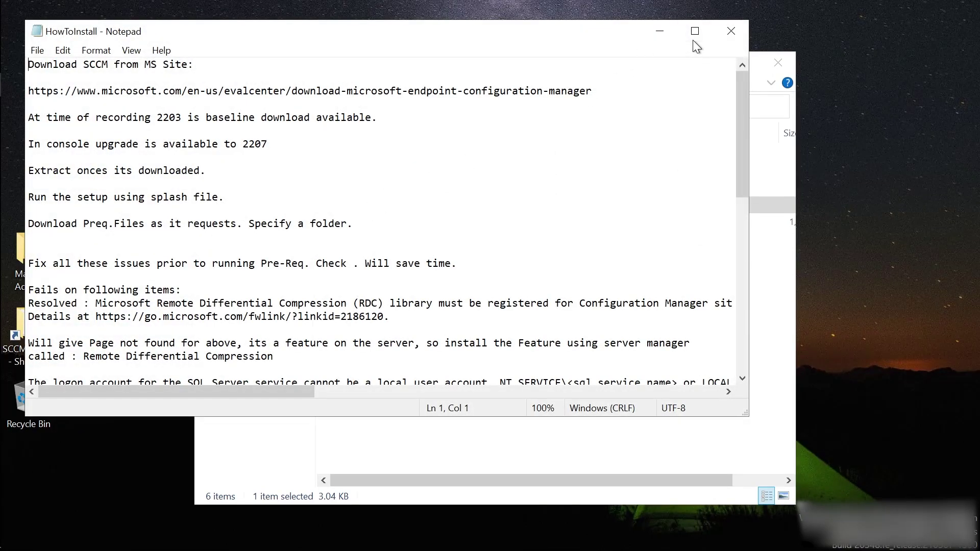
pyautogui.click(695, 31)
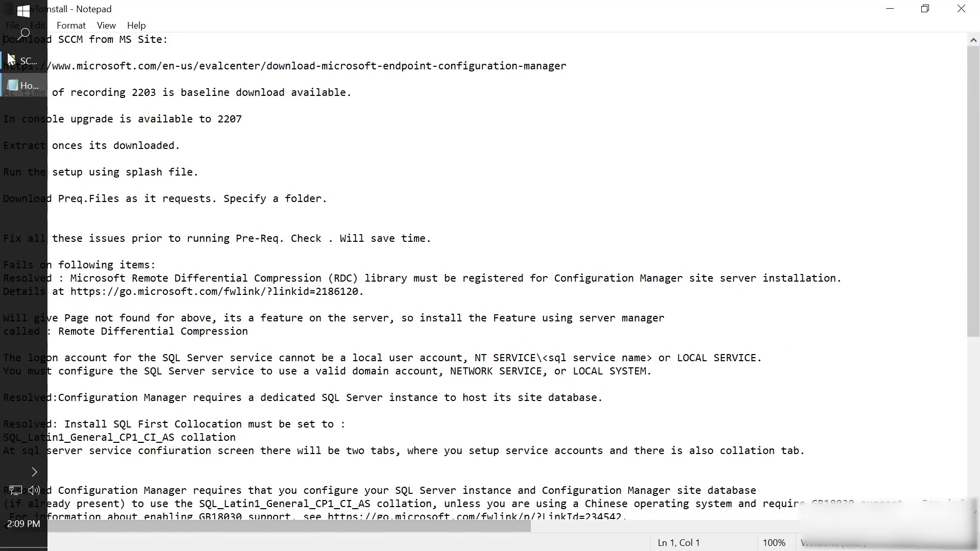
pyautogui.click(21, 13)
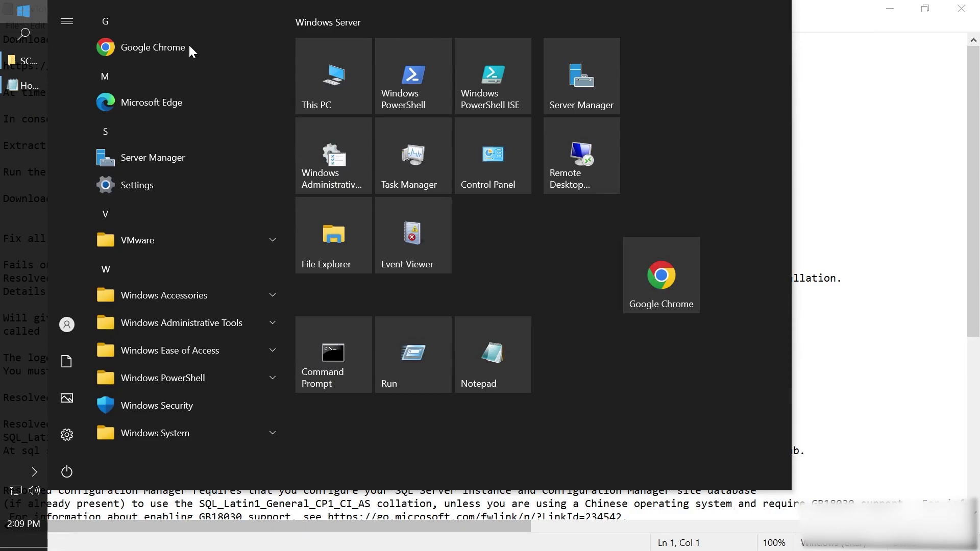
pyautogui.rightClick(333, 87)
# Open This PC's properties, select mylab.local in the full device name sccm.mylab.local, and close Settings.
pyautogui.moveTo(394, 151)
pyautogui.click(594, 211)
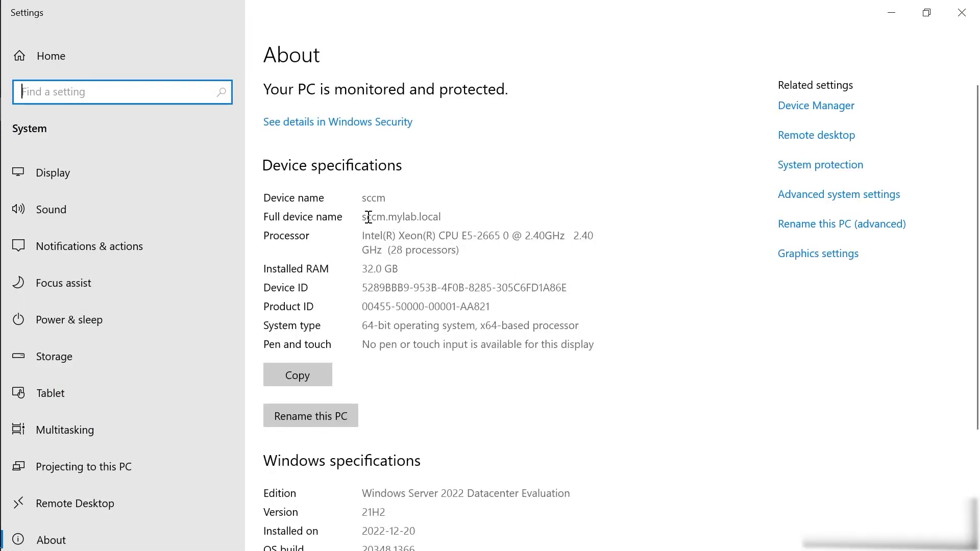
pyautogui.moveTo(457, 215); pyautogui.dragTo(384, 212)
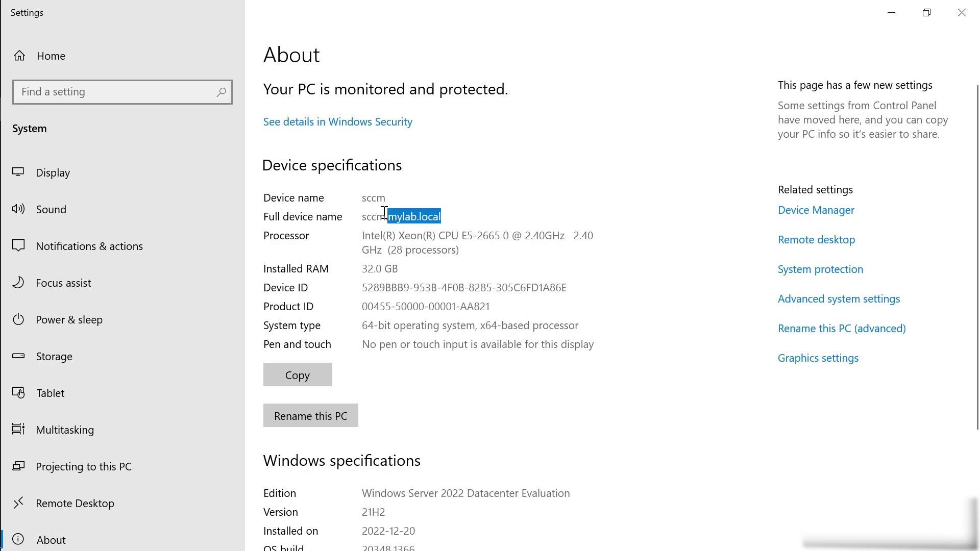
pyautogui.click(962, 12)
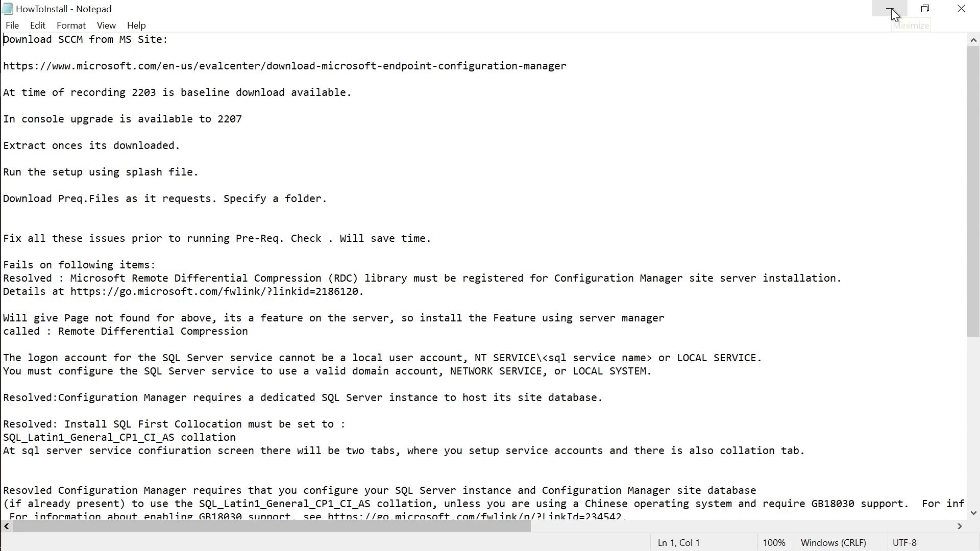
# Select the download URL in the notes and open C:\MEM_Configmgr_2203 in File Explorer.
pyautogui.moveTo(590, 68); pyautogui.dragTo(3, 69)
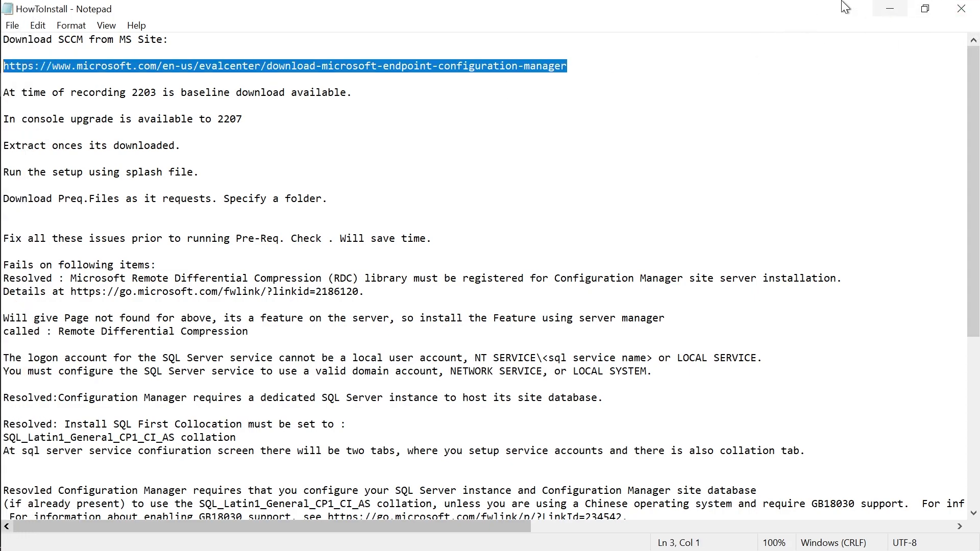
pyautogui.click(15, 12)
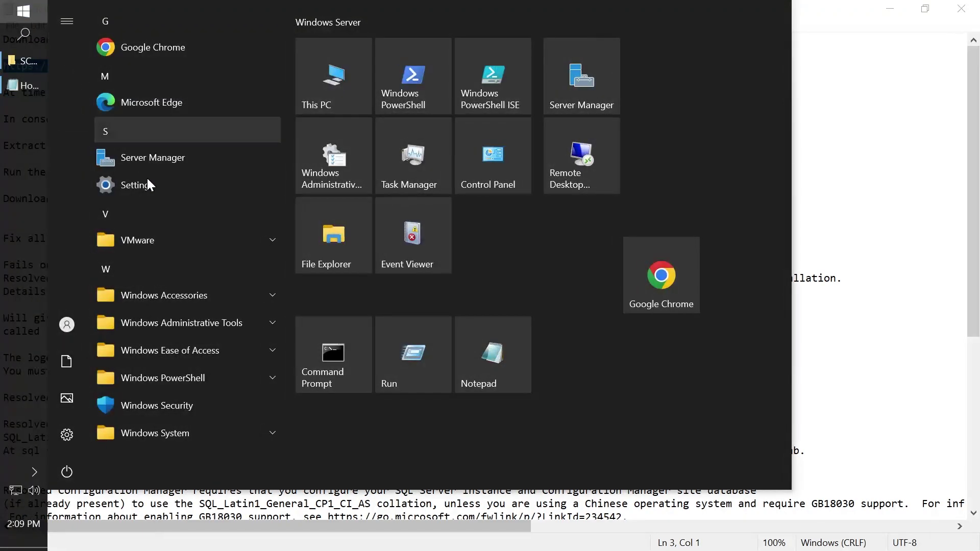
pyautogui.click(337, 81)
pyautogui.click(405, 380)
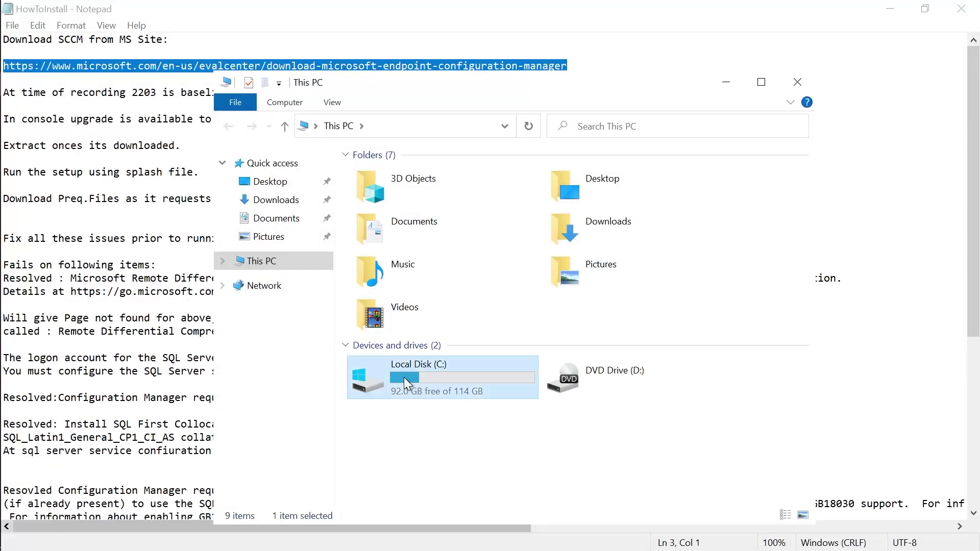
pyautogui.doubleClick(405, 381)
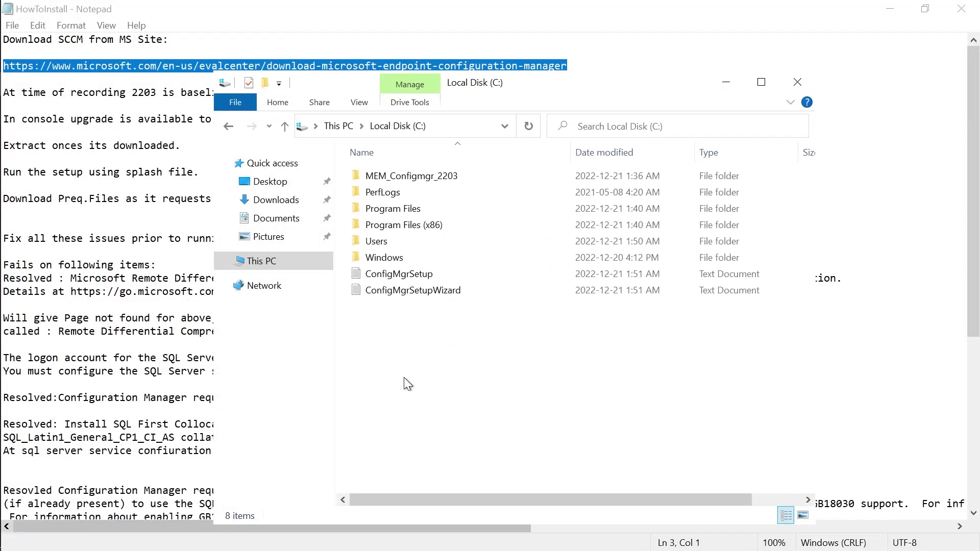
pyautogui.doubleClick(444, 176)
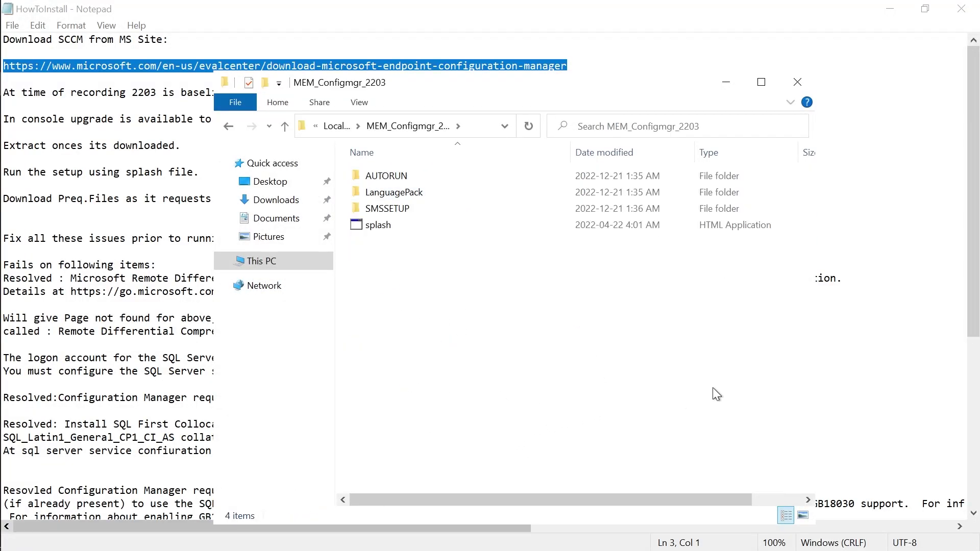
# Minimize an extra This PC window and launch splash from the MEM_Configmgr_2203 folder.
pyautogui.click(95, 220)
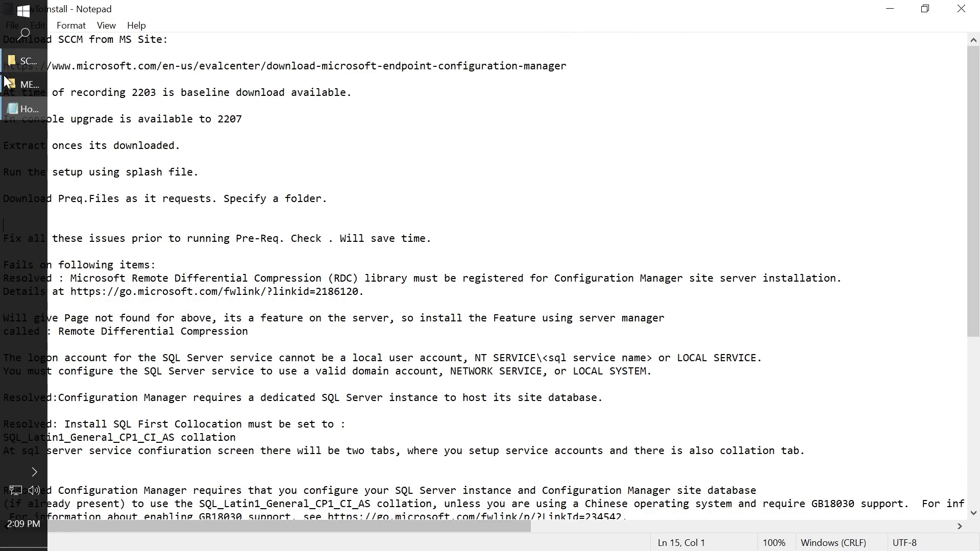
pyautogui.click(19, 91)
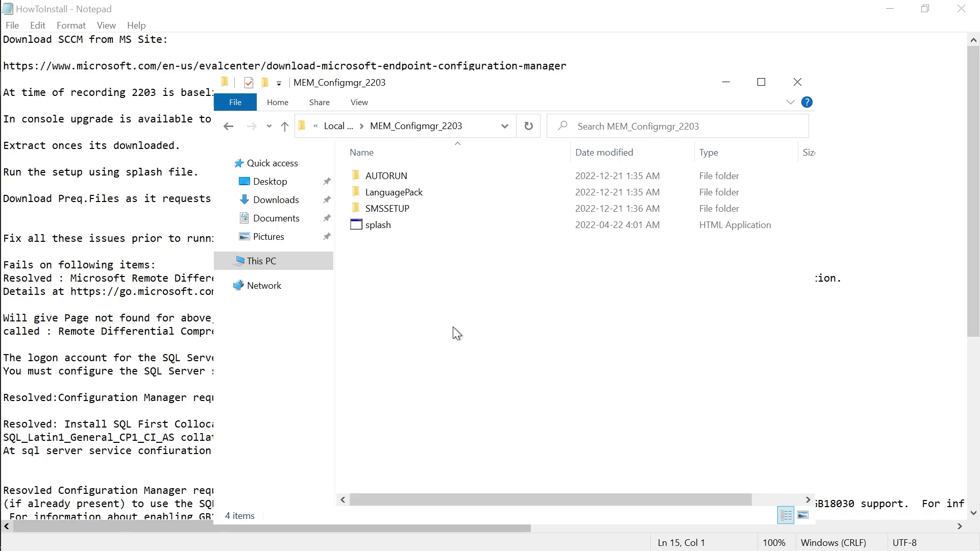
pyautogui.click(12, 17)
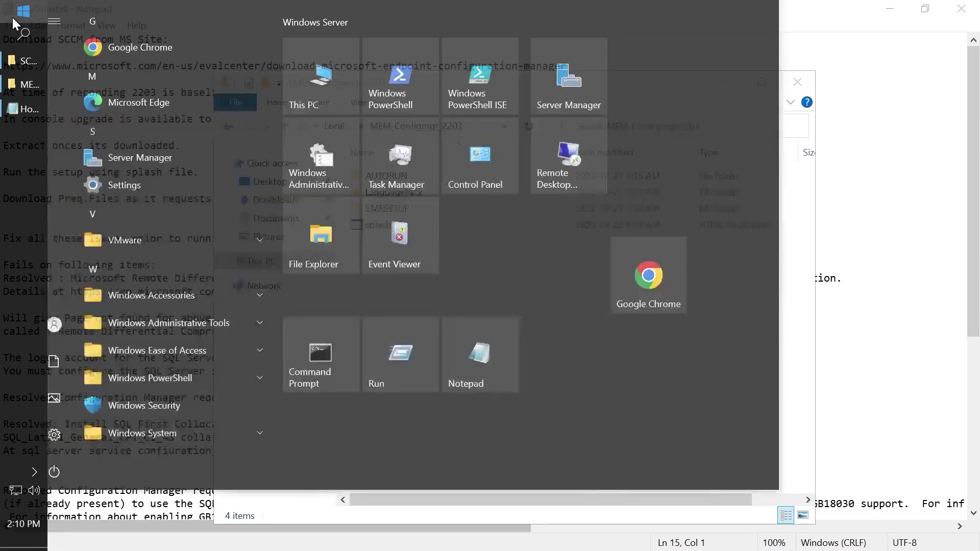
pyautogui.click(315, 92)
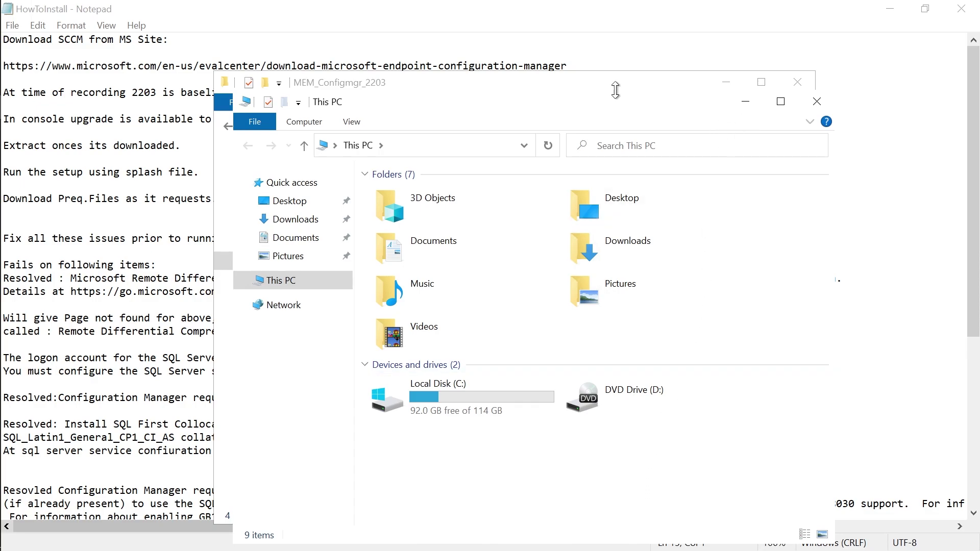
pyautogui.click(744, 100)
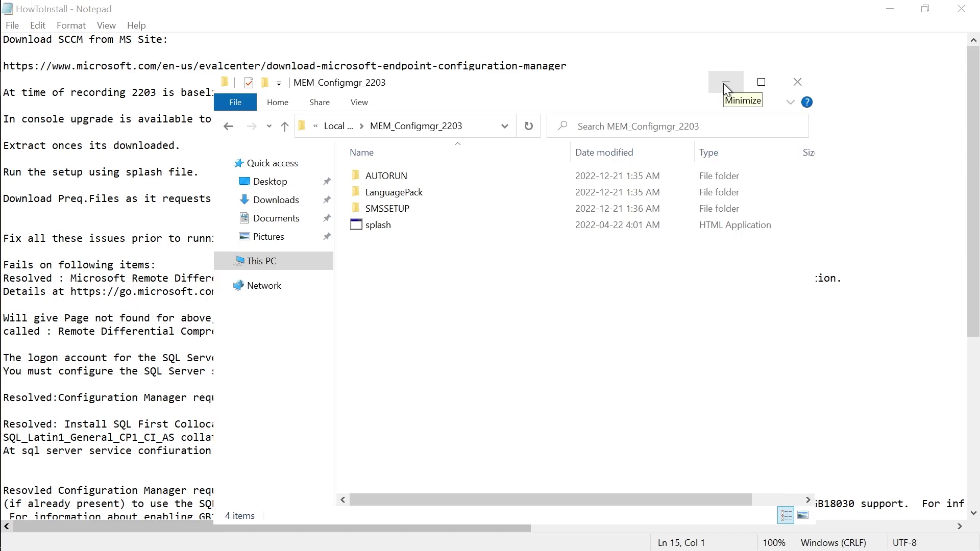
pyautogui.doubleClick(381, 224)
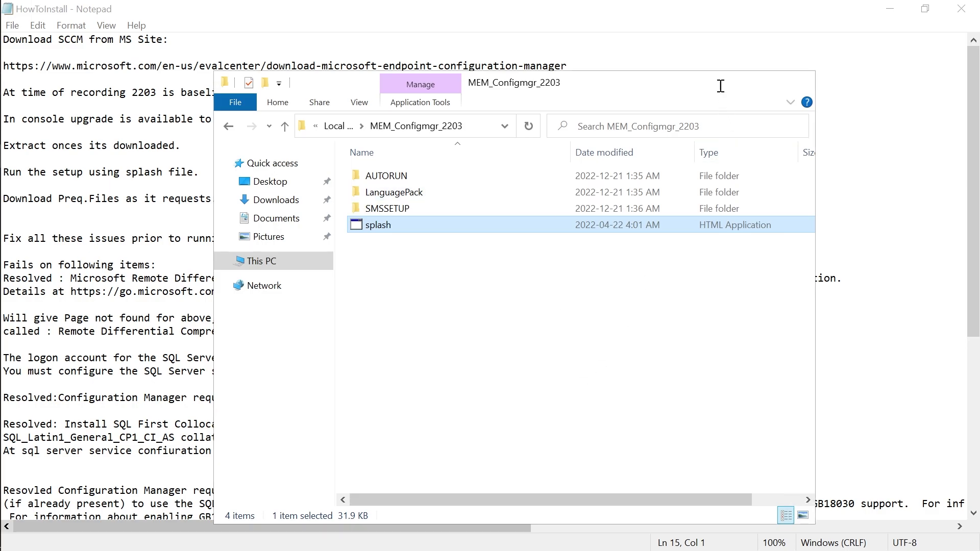
# Choose Download required prerequisite files in the setup splash and approve the UAC prompt.
pyautogui.click(725, 83)
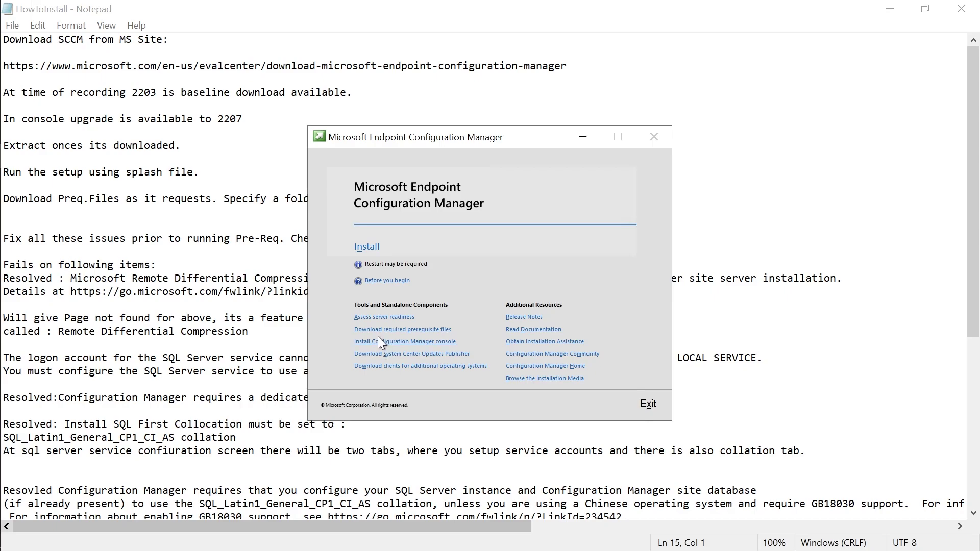
pyautogui.click(432, 337)
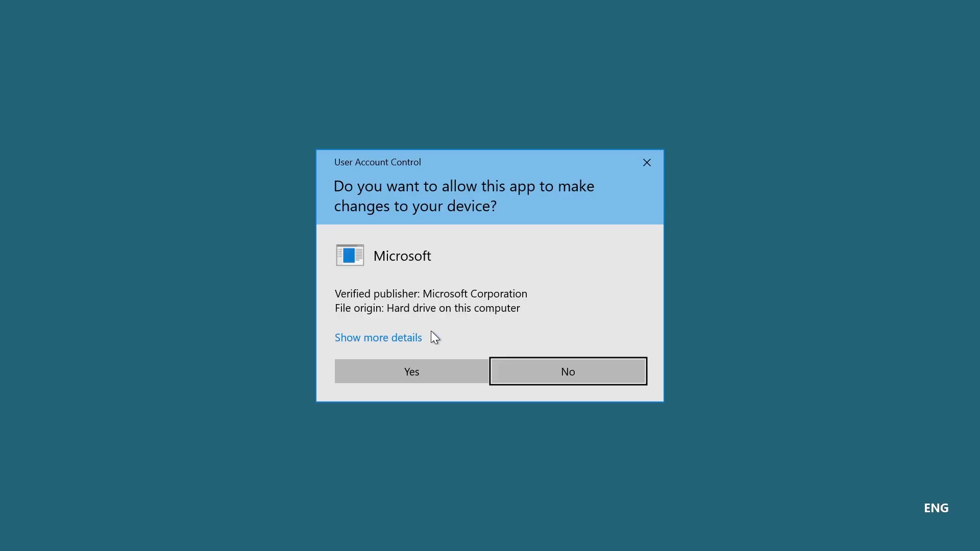
pyautogui.click(422, 382)
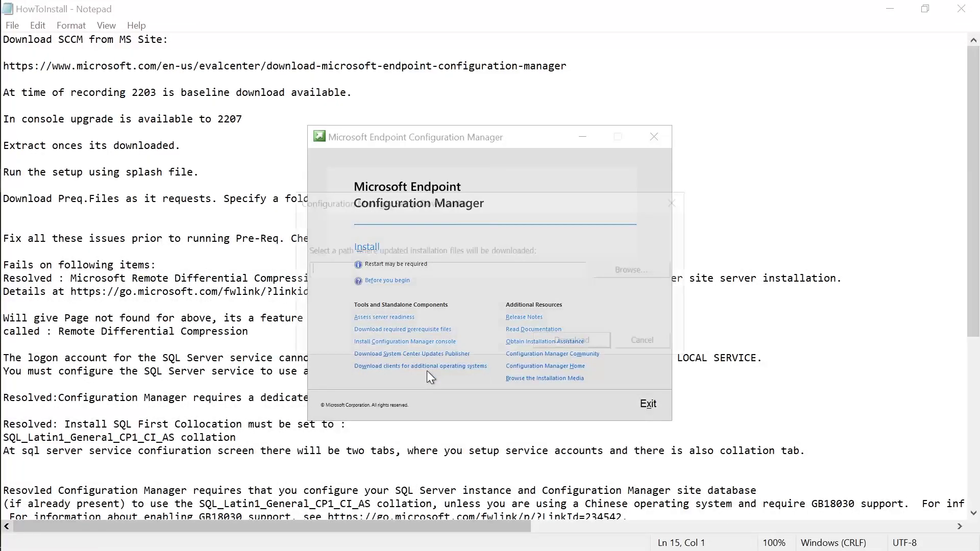
# Create C:\SccmPreqFiles as the download folder and start downloading the prerequisite files.
pyautogui.click(621, 270)
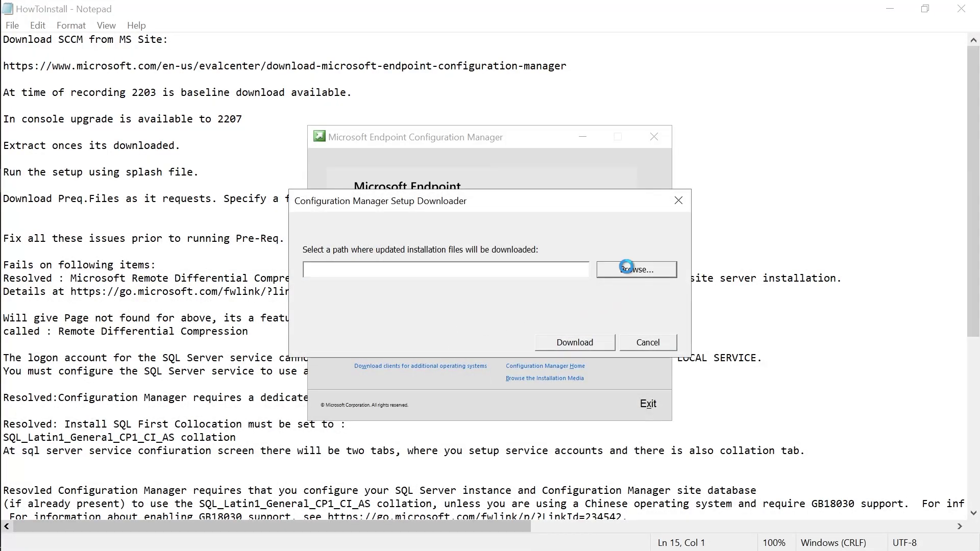
pyautogui.doubleClick(423, 258)
pyautogui.scroll(-1, 458, 305)
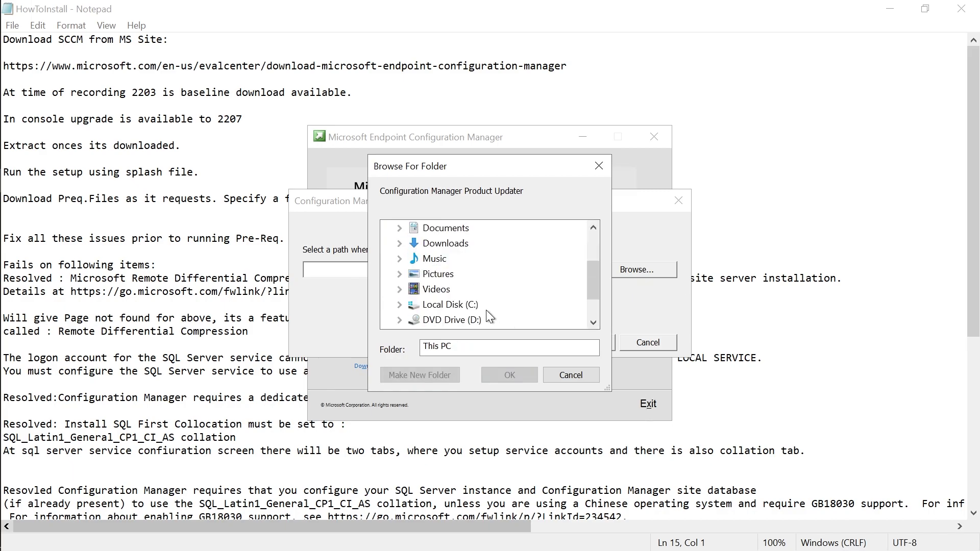
pyautogui.doubleClick(450, 304)
pyautogui.click(433, 375)
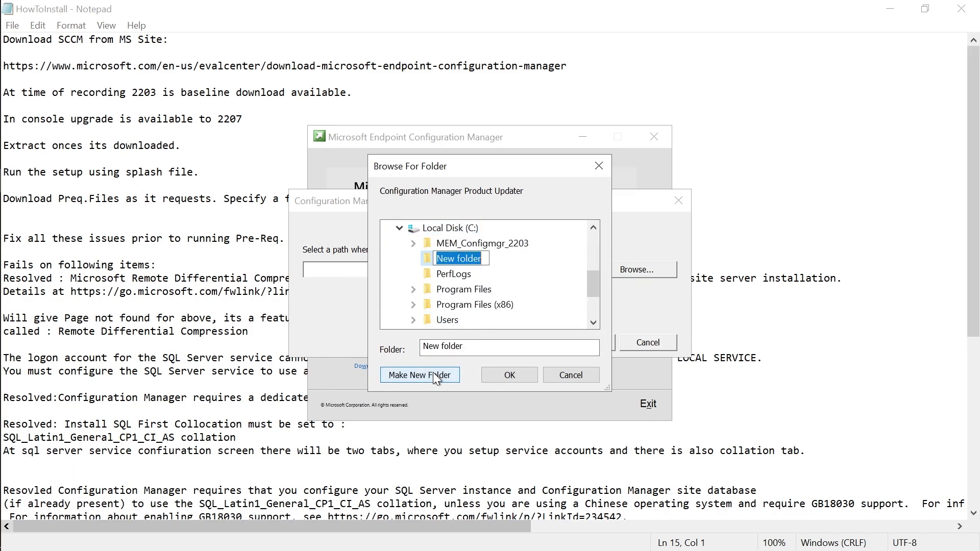
pyautogui.write('SccmPreFi')
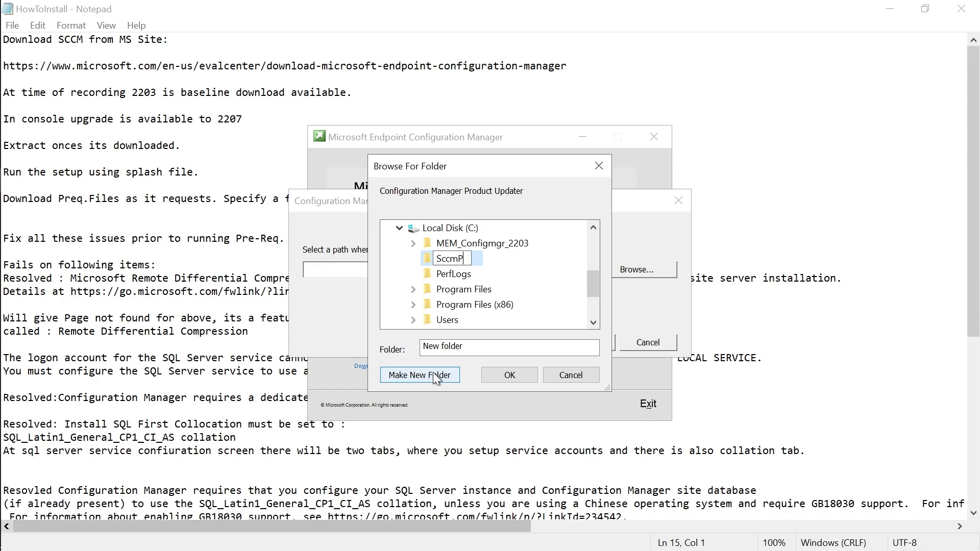
pyautogui.press('BackSpace')
pyautogui.press('BackSpace')
pyautogui.write('qFiles')
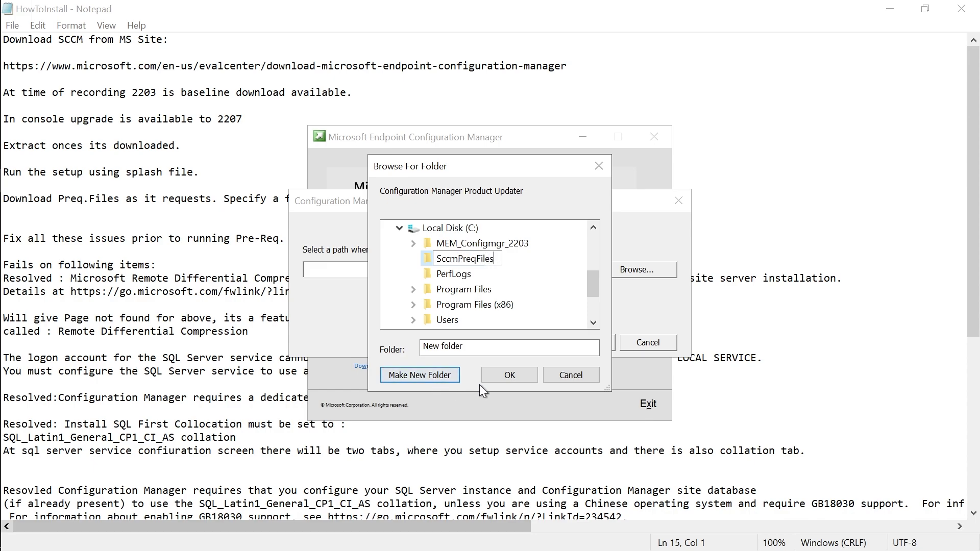
pyautogui.click(501, 372)
pyautogui.click(590, 340)
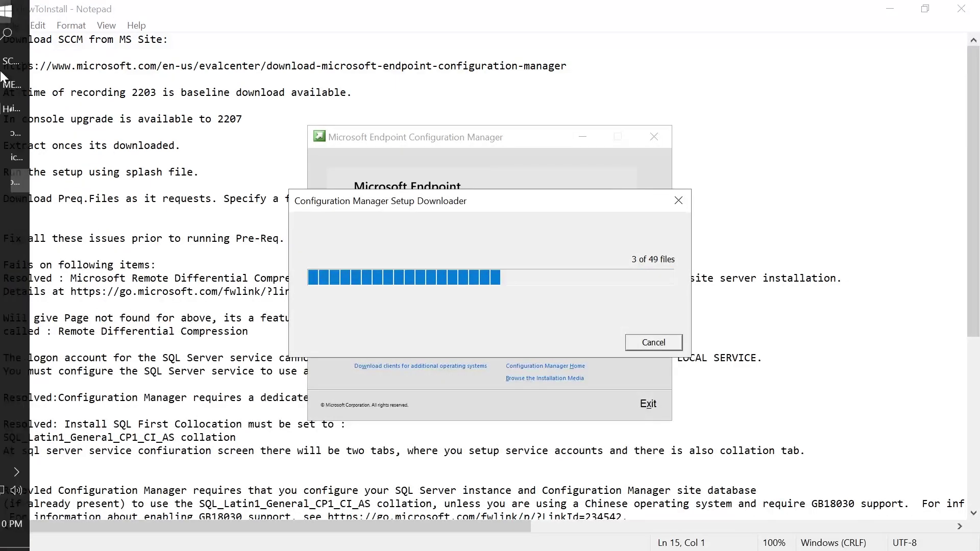
# Open This PC, select DVD Drive (D:), and reposition the downloader verifying 14 of 49 files.
pyautogui.click(20, 12)
pyautogui.click(301, 102)
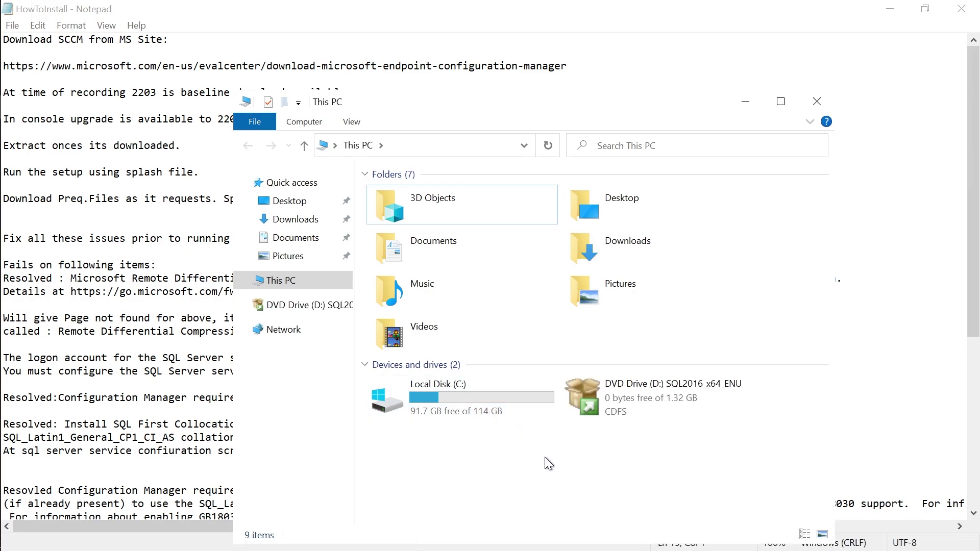
pyautogui.click(582, 408)
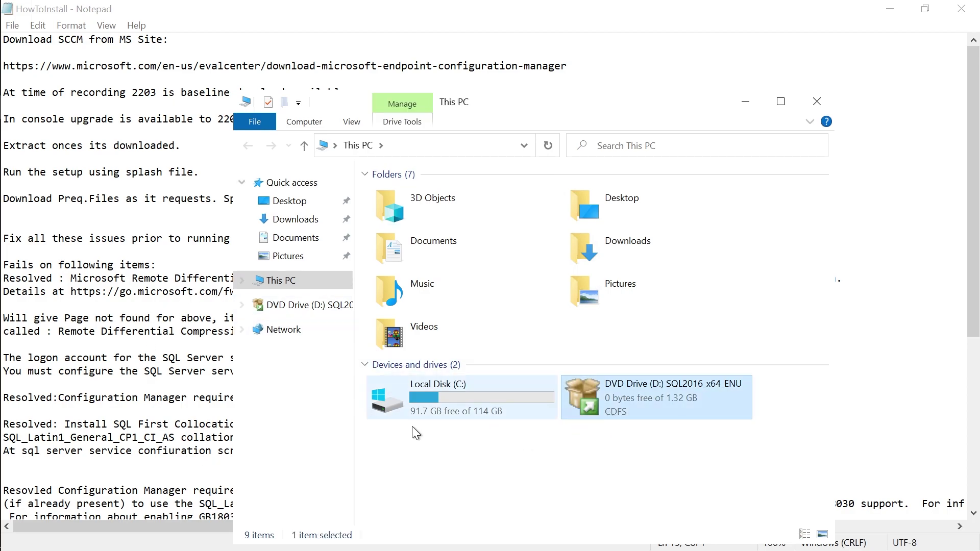
pyautogui.moveTo(2, 67)
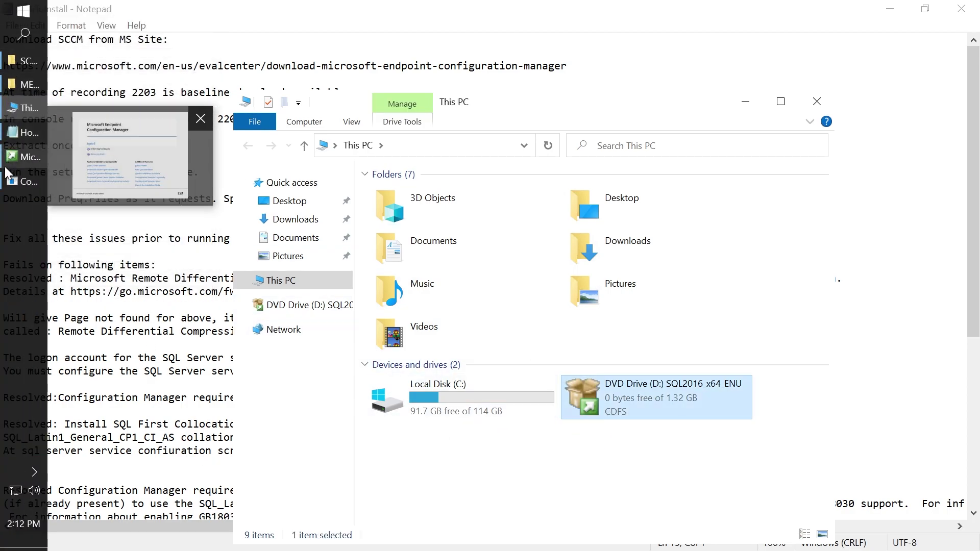
pyautogui.click(21, 181)
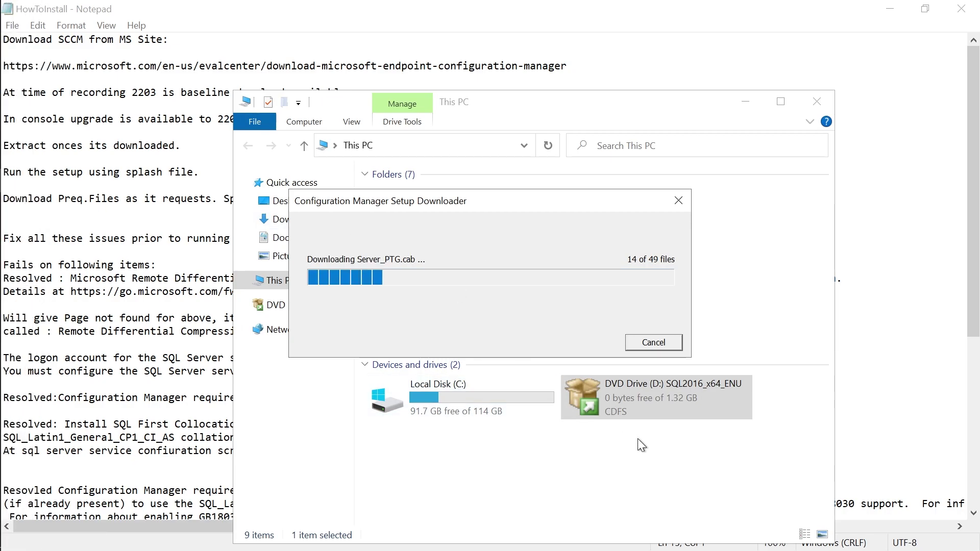
pyautogui.moveTo(484, 207); pyautogui.dragTo(548, 189)
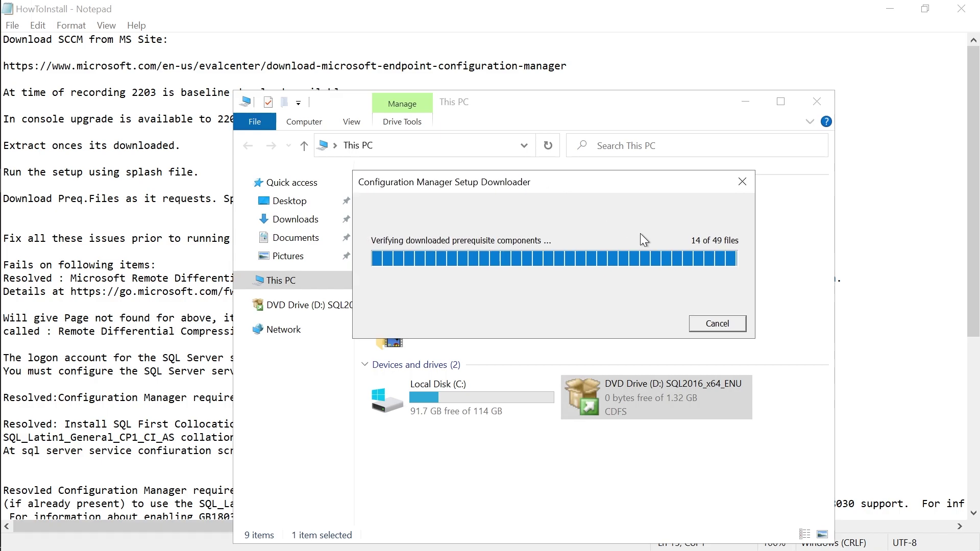
# Bring HowToInstall forward and scroll through the prerequisite-check failures and their resolutions.
pyautogui.click(94, 241)
pyautogui.scroll(-1, 186, 222)
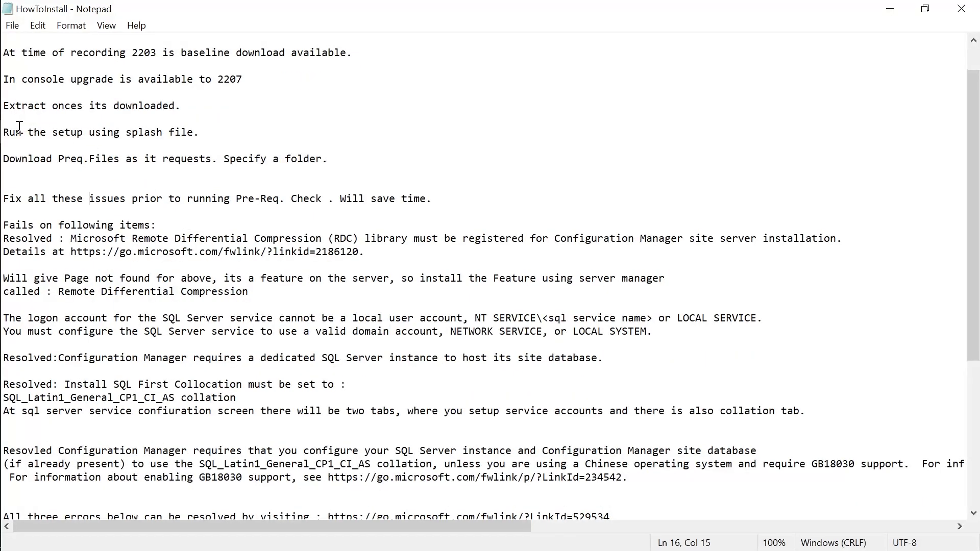
pyautogui.scroll(-2, 523, 344)
pyautogui.scroll(4, 505, 387)
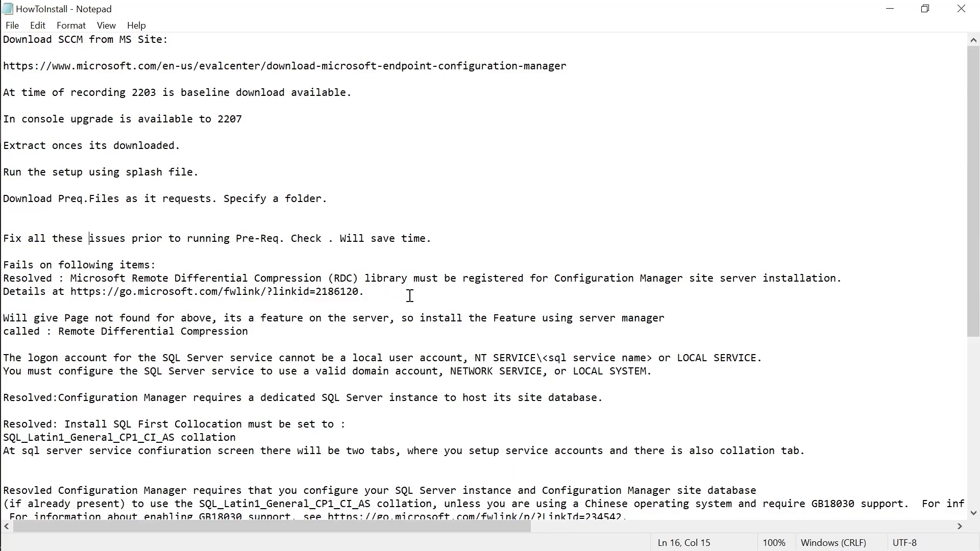
pyautogui.scroll(-2, 409, 297)
pyautogui.scroll(-1, 418, 302)
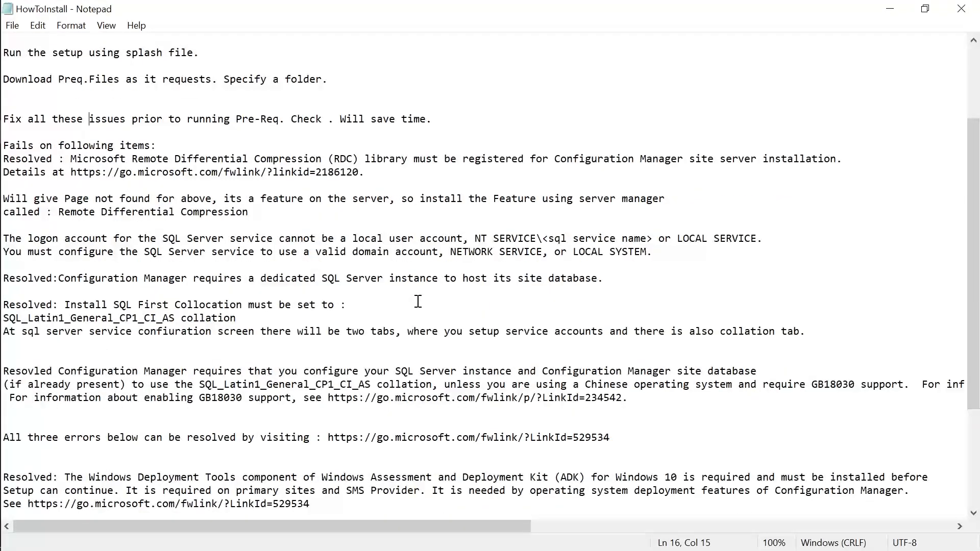
pyautogui.scroll(4, 432, 302)
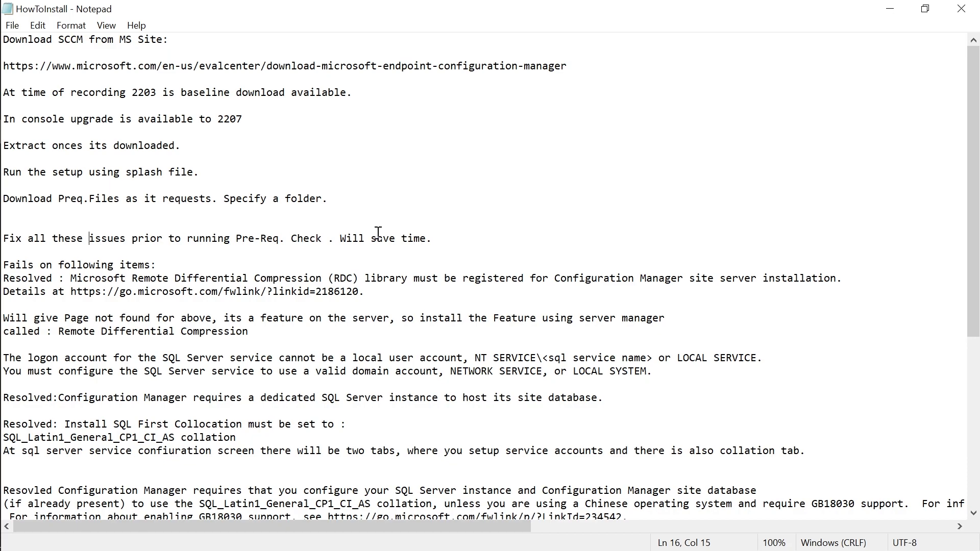
pyautogui.scroll(-6, 377, 233)
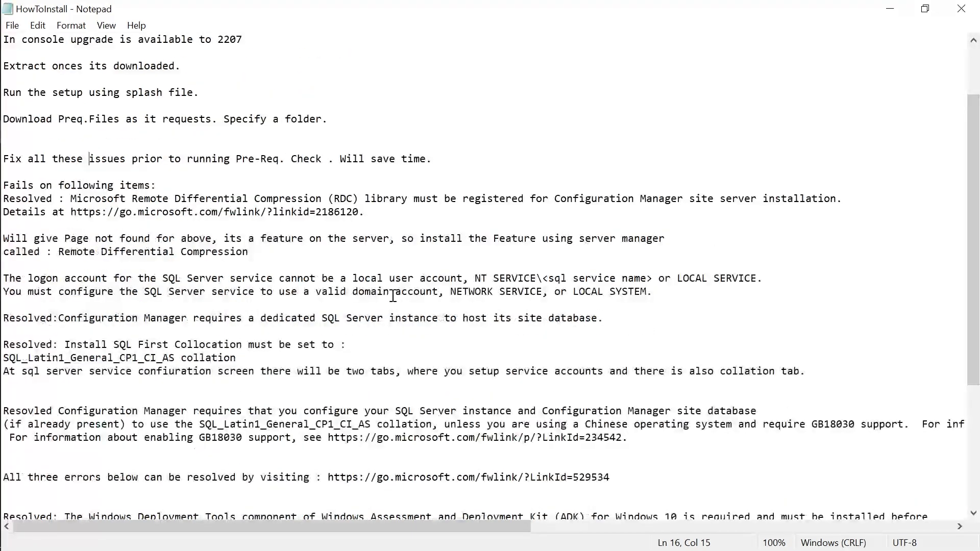
pyautogui.scroll(6, 387, 330)
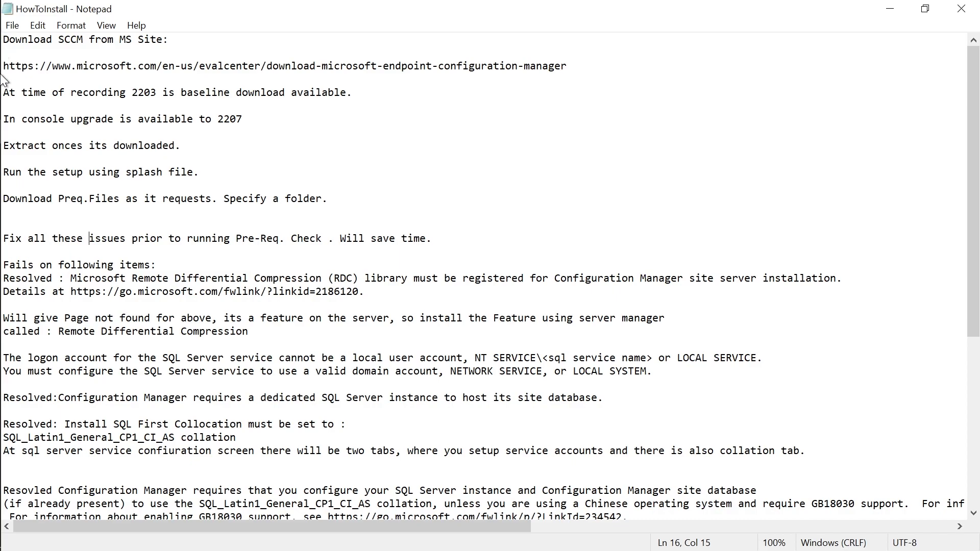
pyautogui.moveTo(3, 91)
pyautogui.click(795, 189)
pyautogui.moveTo(2, 116)
pyautogui.click(23, 183)
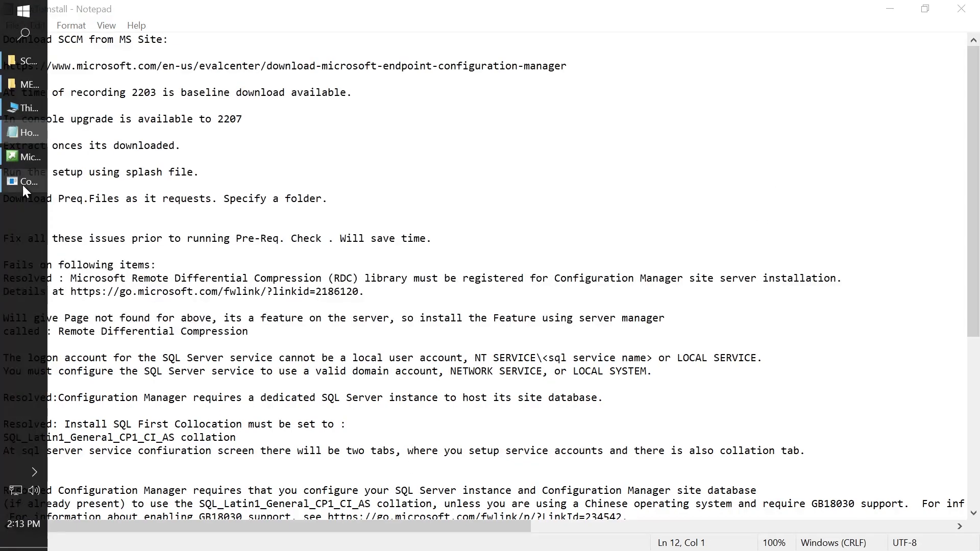
pyautogui.click(17, 159)
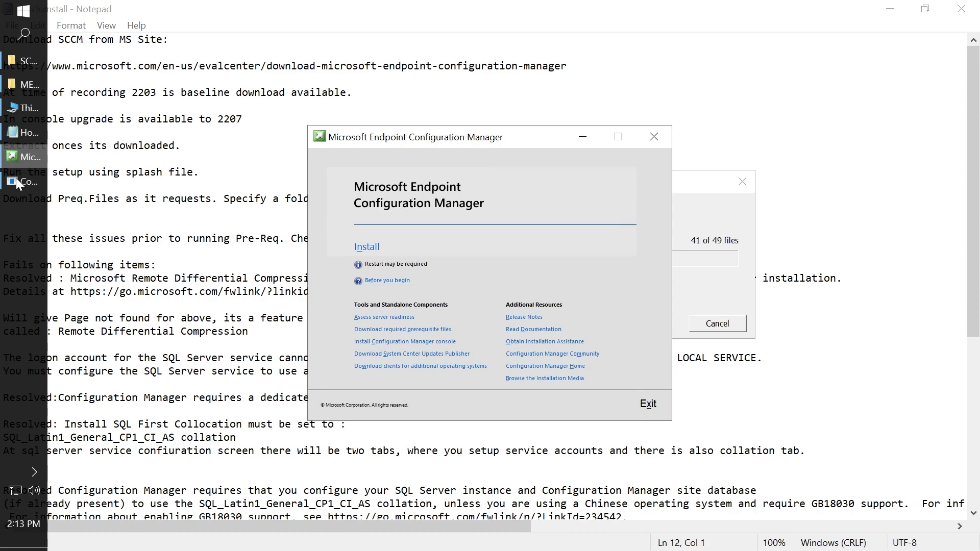
pyautogui.moveTo(480, 136); pyautogui.dragTo(317, 116)
pyautogui.moveTo(570, 187); pyautogui.dragTo(636, 170)
pyautogui.click(69, 209)
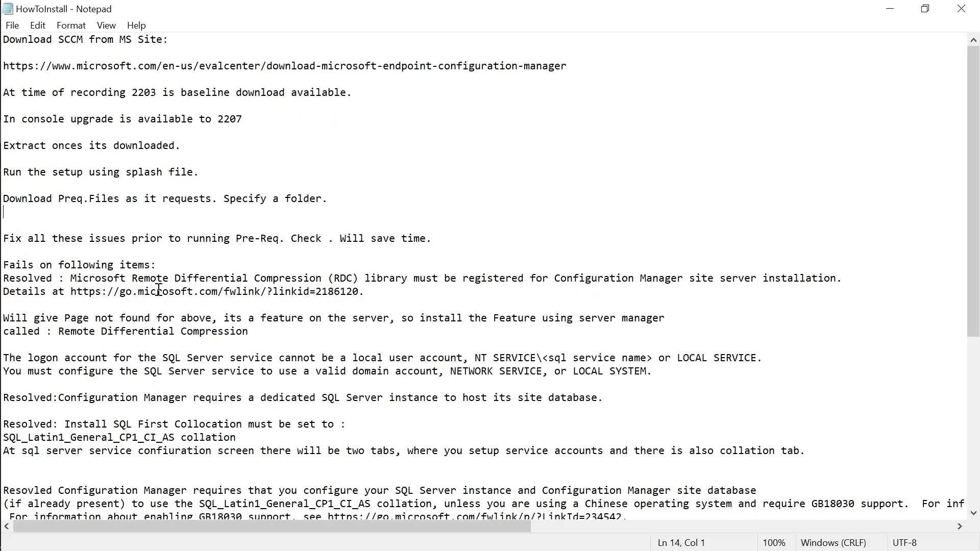
pyautogui.scroll(-2, 190, 334)
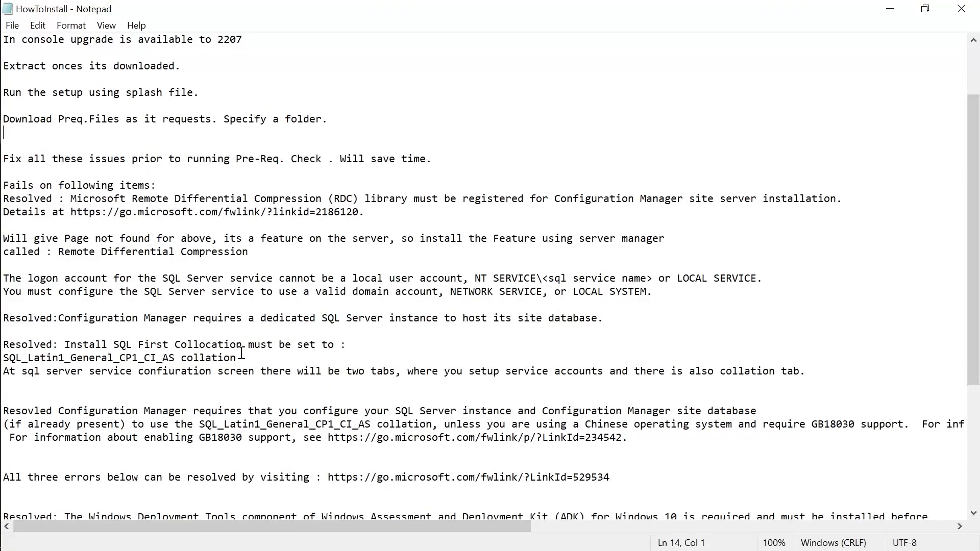
pyautogui.moveTo(245, 354); pyautogui.dragTo(2, 358)
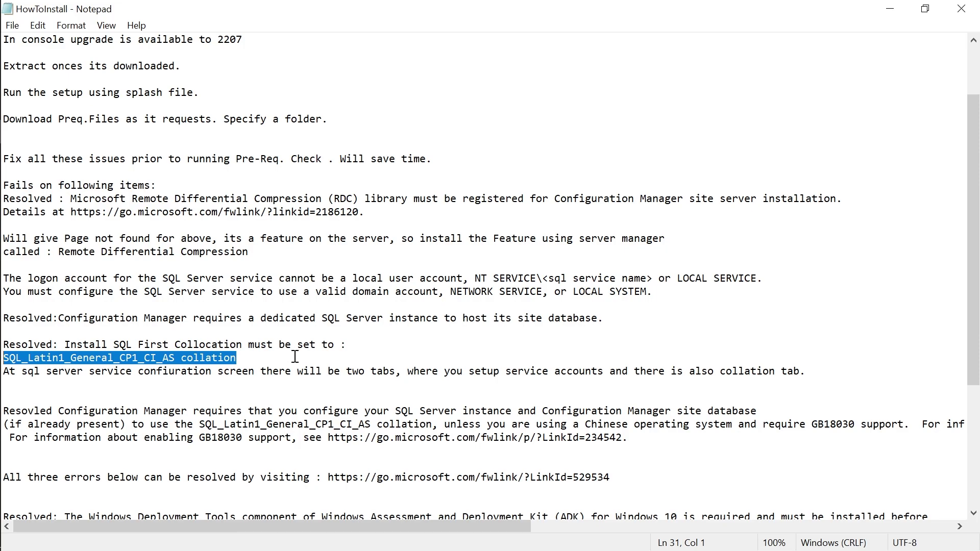
pyautogui.scroll(-1, 326, 356)
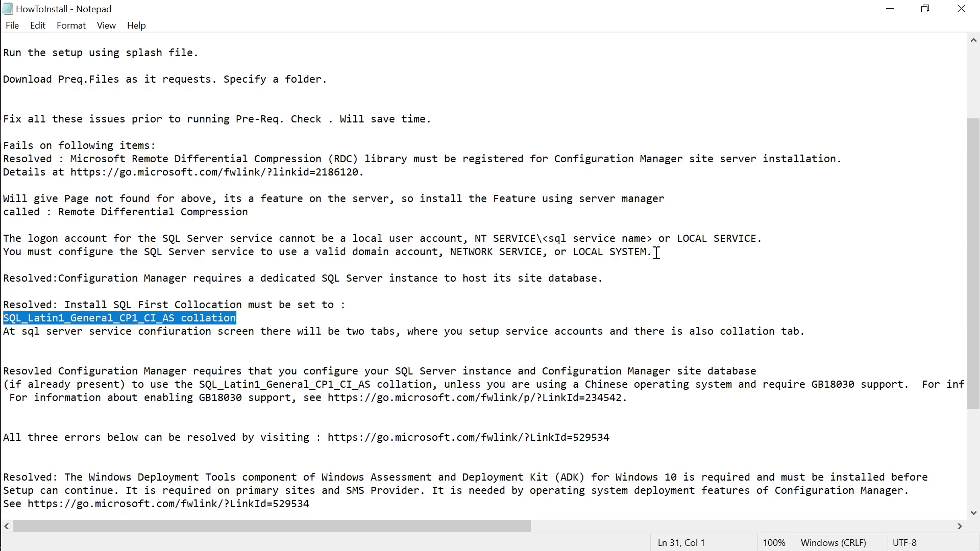
pyautogui.moveTo(542, 252); pyautogui.dragTo(453, 254)
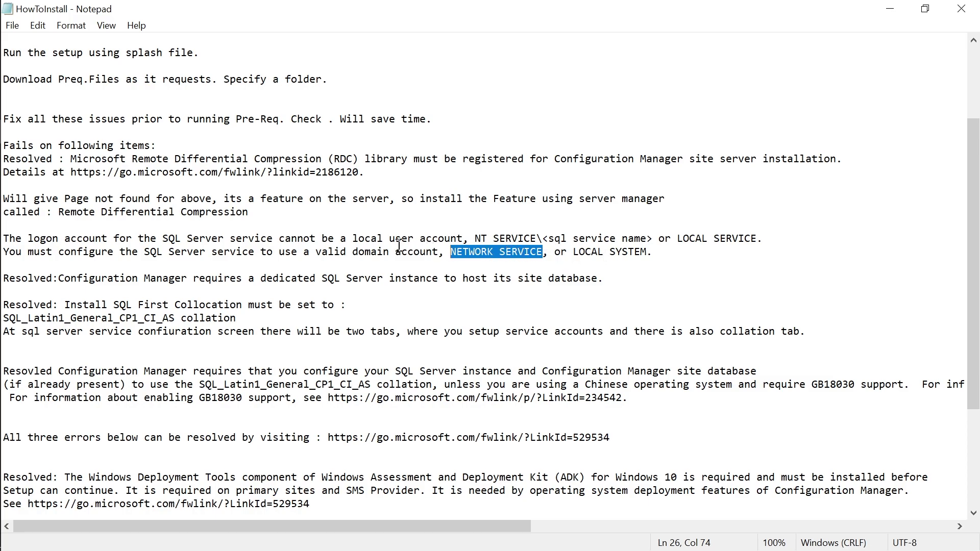
pyautogui.moveTo(542, 239); pyautogui.dragTo(475, 238)
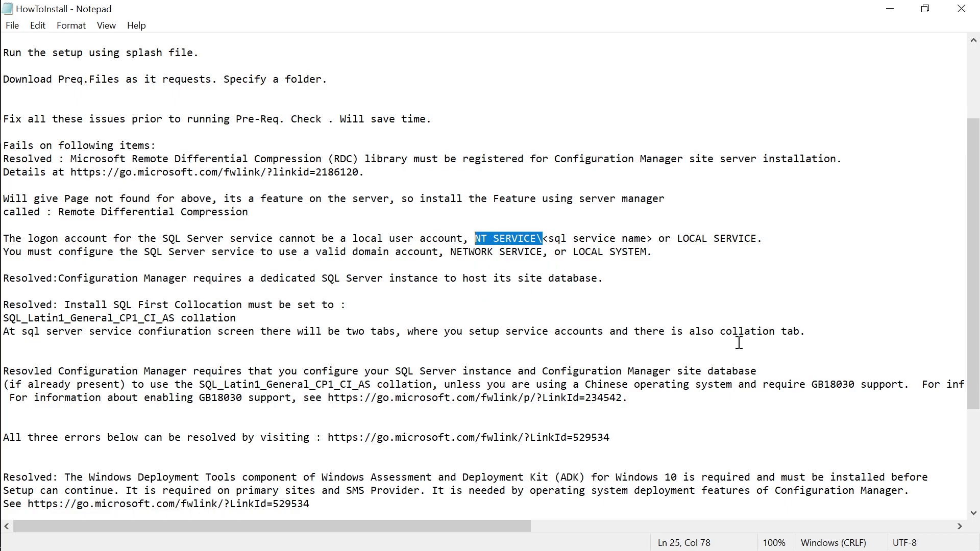
pyautogui.click(506, 253)
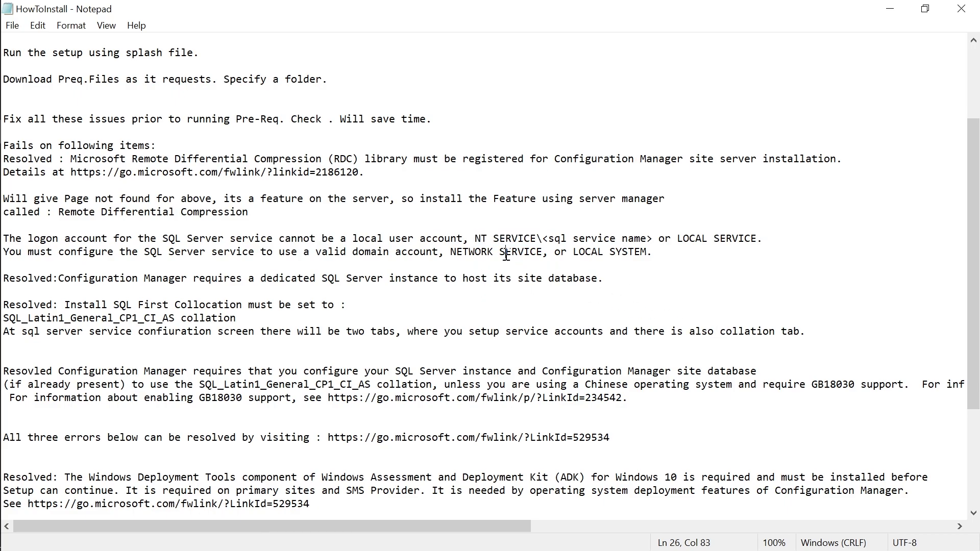
pyautogui.moveTo(451, 254); pyautogui.dragTo(549, 254)
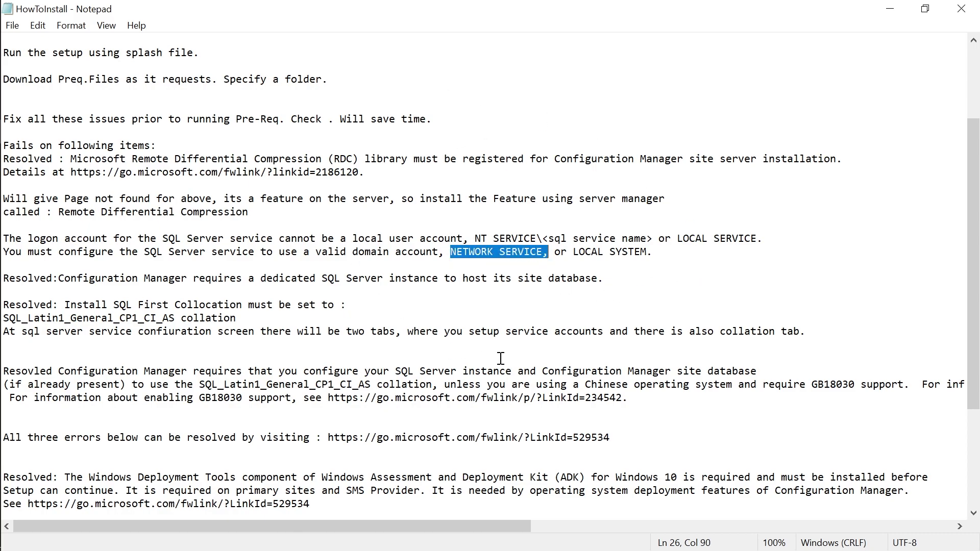
pyautogui.scroll(-2, 502, 359)
pyautogui.scroll(2, 546, 370)
pyautogui.moveTo(433, 384); pyautogui.dragTo(200, 383)
pyautogui.scroll(-3, 422, 422)
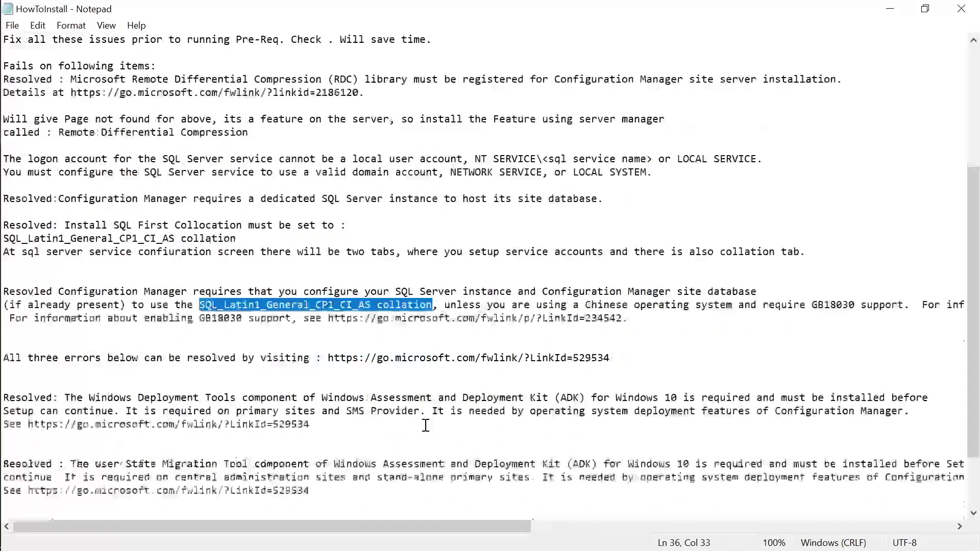
pyautogui.moveTo(16, 173)
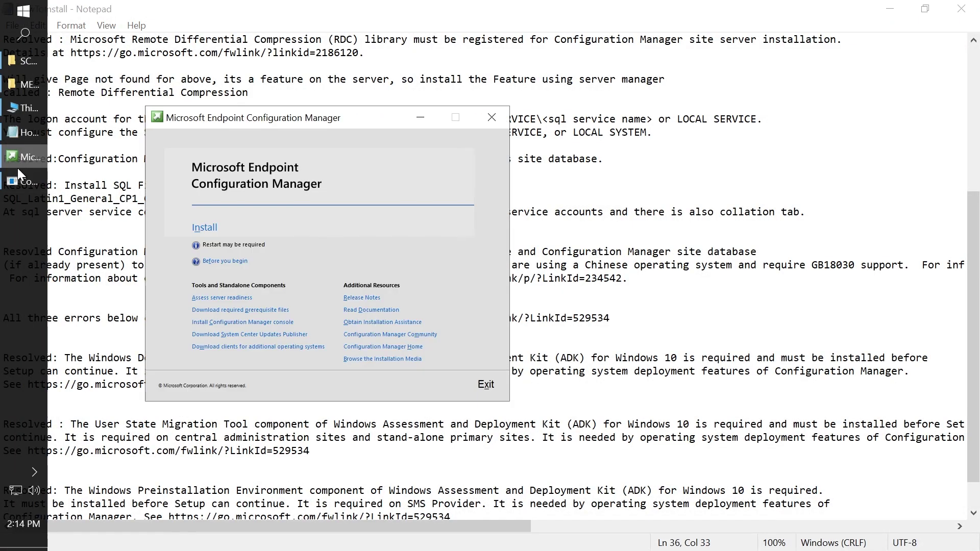
# Confirm the downloader reached 49 of 49 files, then select the Deployment Tools note's Resolved label.
pyautogui.click(14, 185)
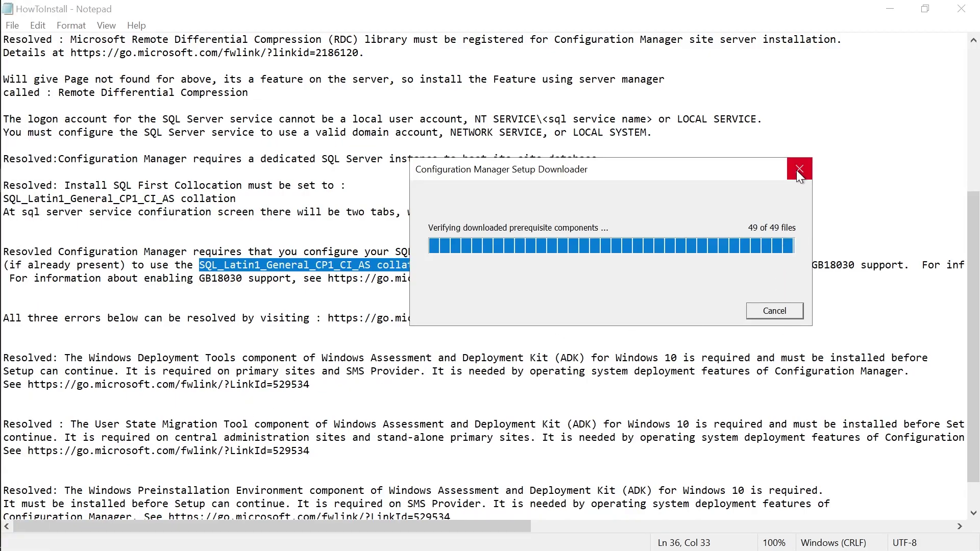
pyautogui.click(188, 407)
pyautogui.scroll(-1, 60, 372)
pyautogui.moveTo(60, 387); pyautogui.dragTo(4, 385)
pyautogui.click(50, 359)
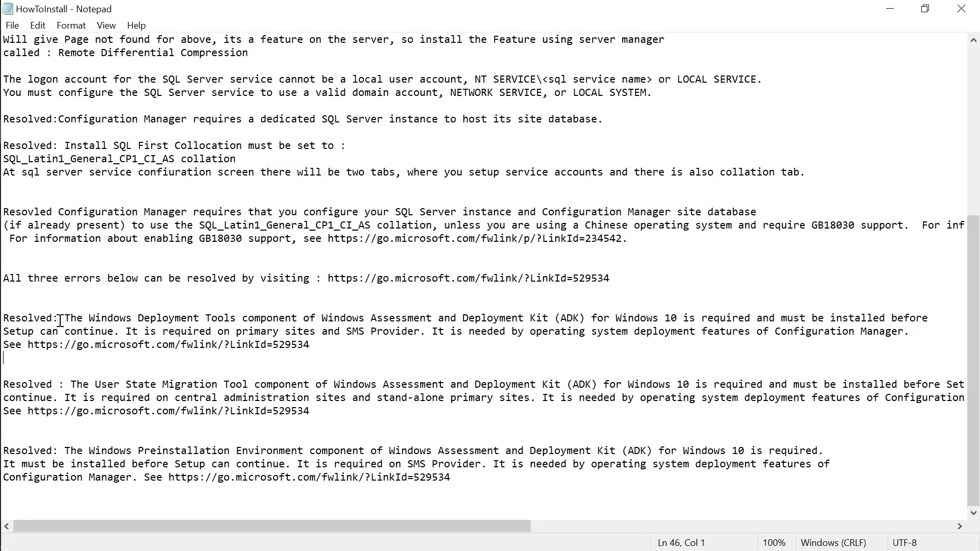
pyautogui.moveTo(60, 320); pyautogui.dragTo(3, 318)
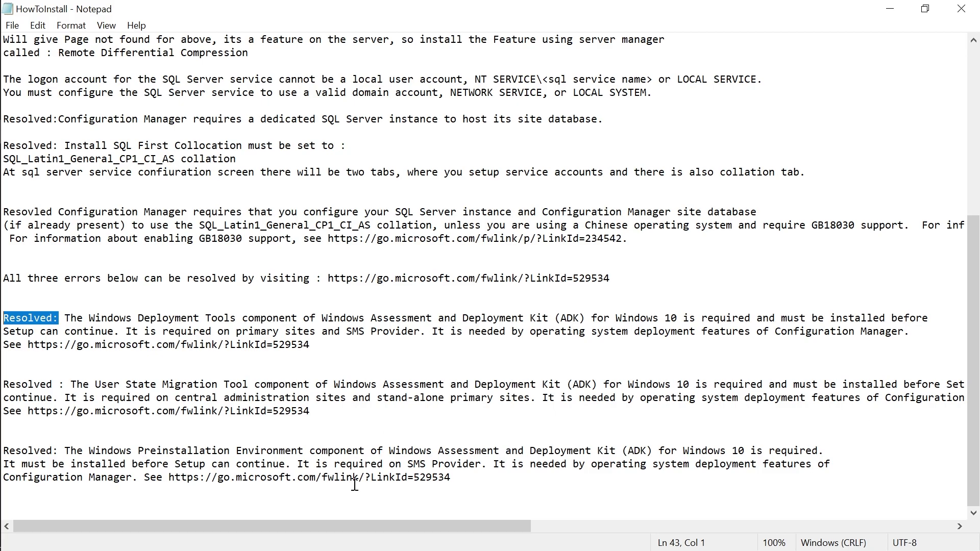
# Delete the Resolved labels from the Deployment Tools, User State Migration and Preinstallation Environment notes.
pyautogui.press('Delete')
pyautogui.press('Delete')
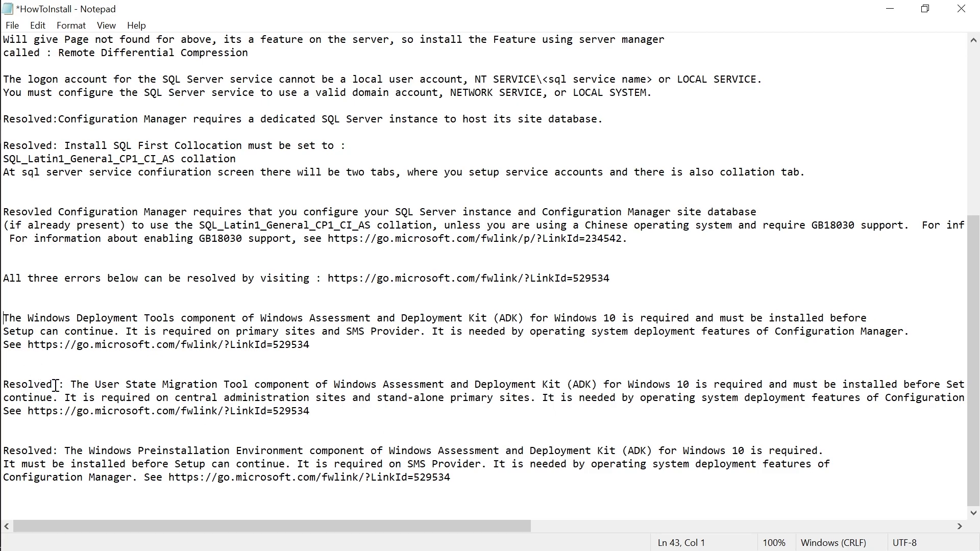
pyautogui.moveTo(65, 384); pyautogui.dragTo(2, 385)
pyautogui.press('Delete')
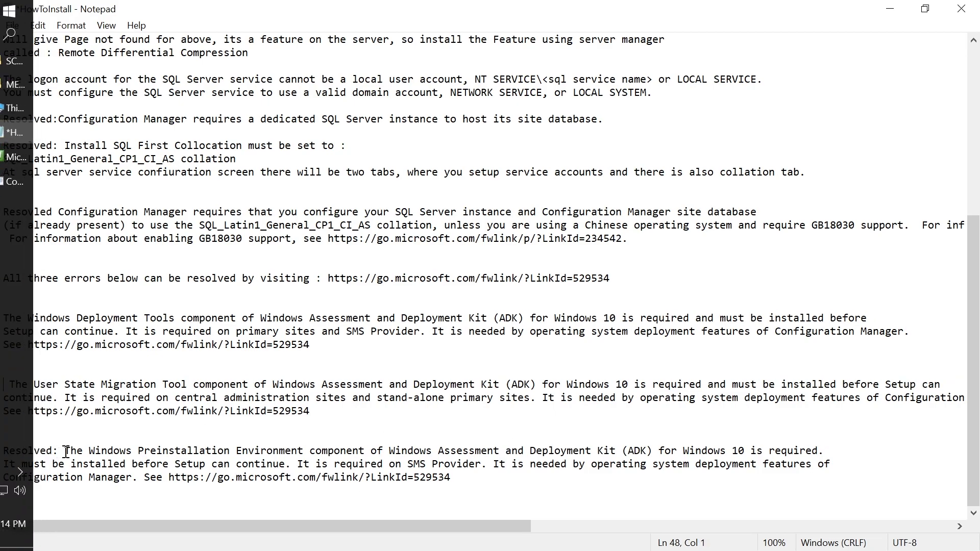
pyautogui.moveTo(65, 451); pyautogui.dragTo(2, 451)
pyautogui.press('Delete')
# Delete the Resolved labels from the dedicated-instance, RDC and SQL collation notes.
pyautogui.scroll(2, 240, 265)
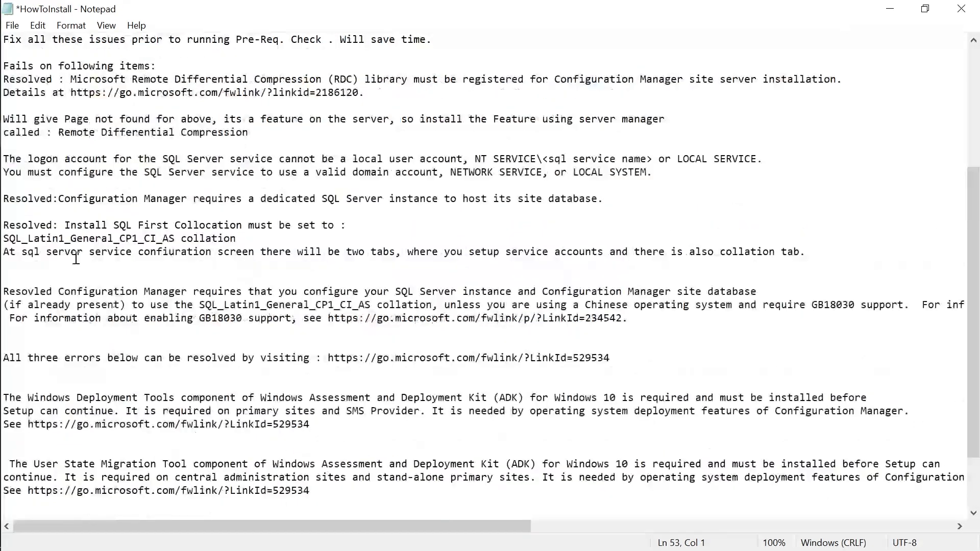
pyautogui.moveTo(57, 200); pyautogui.dragTo(2, 199)
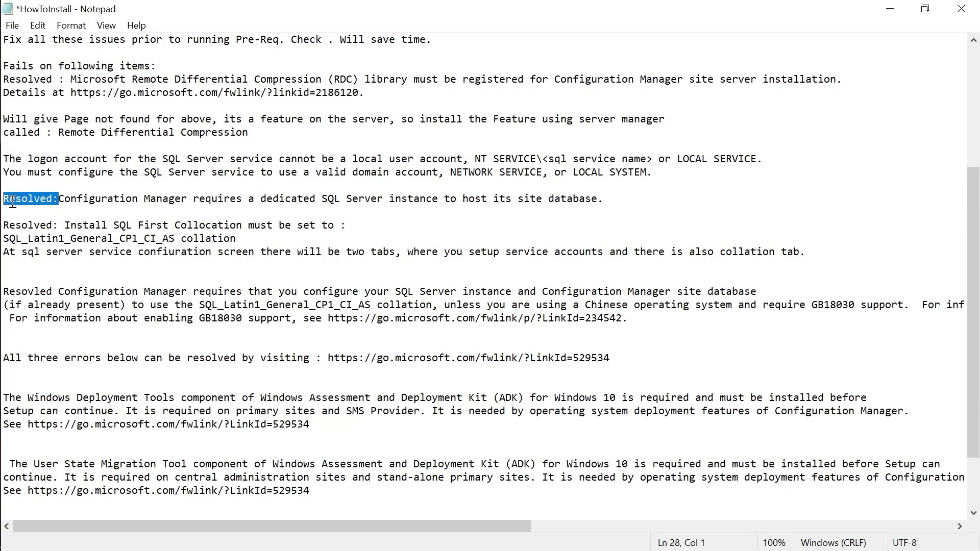
pyautogui.press('Delete')
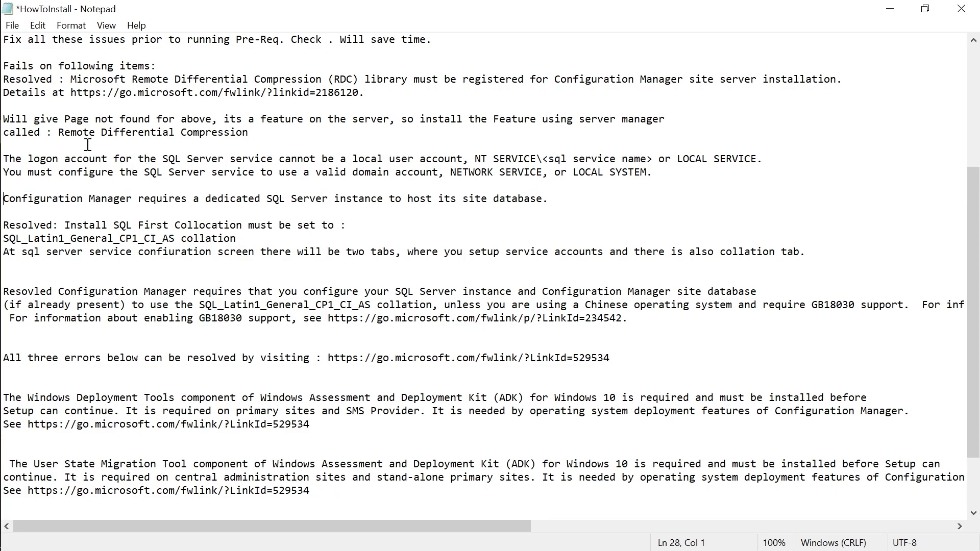
pyautogui.scroll(1, 65, 100)
pyautogui.click(61, 119)
pyautogui.moveTo(61, 119); pyautogui.dragTo(2, 119)
pyautogui.press('Delete')
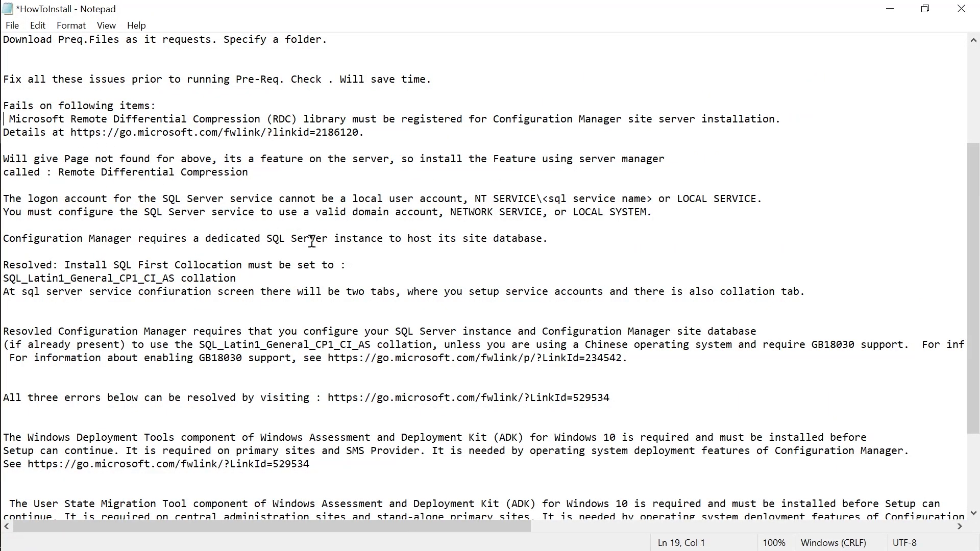
pyautogui.scroll(3, 325, 282)
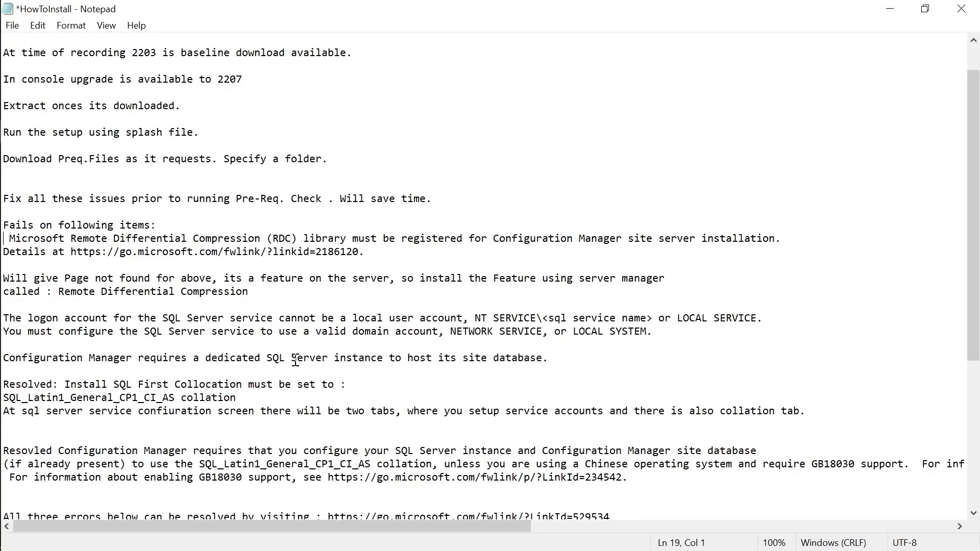
pyautogui.moveTo(65, 384); pyautogui.dragTo(1, 384)
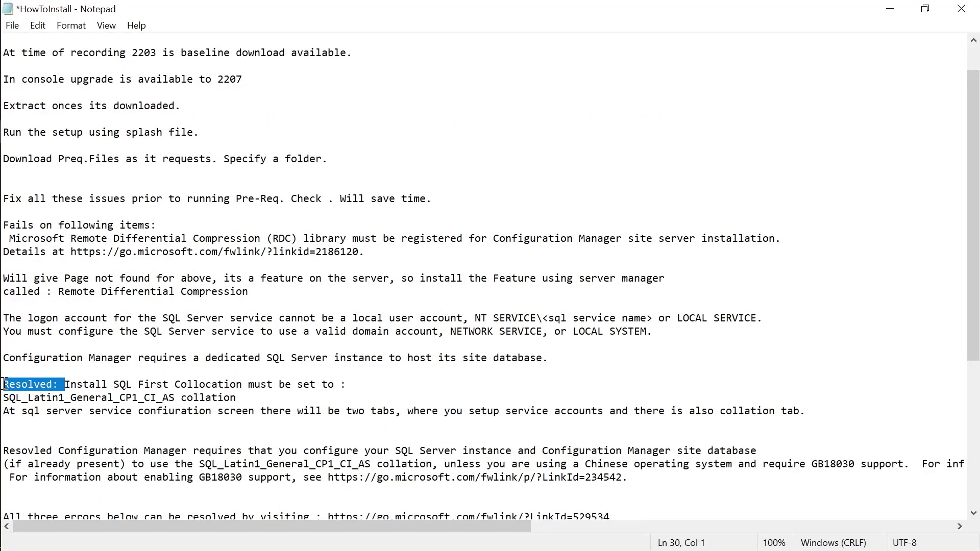
pyautogui.press('Delete')
# Save the edited HowToInstall notes.
pyautogui.hotkey('ctrl', 's')
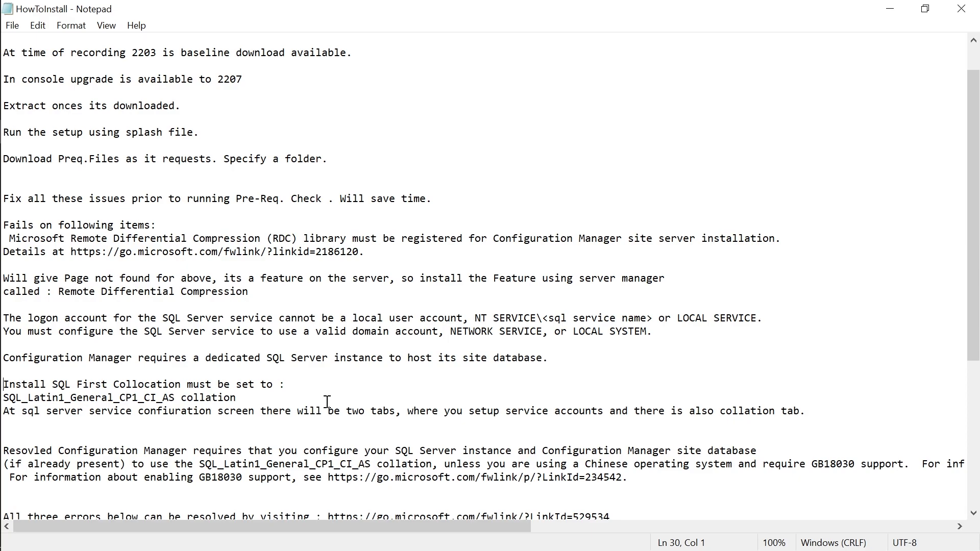
pyautogui.scroll(-6, 327, 402)
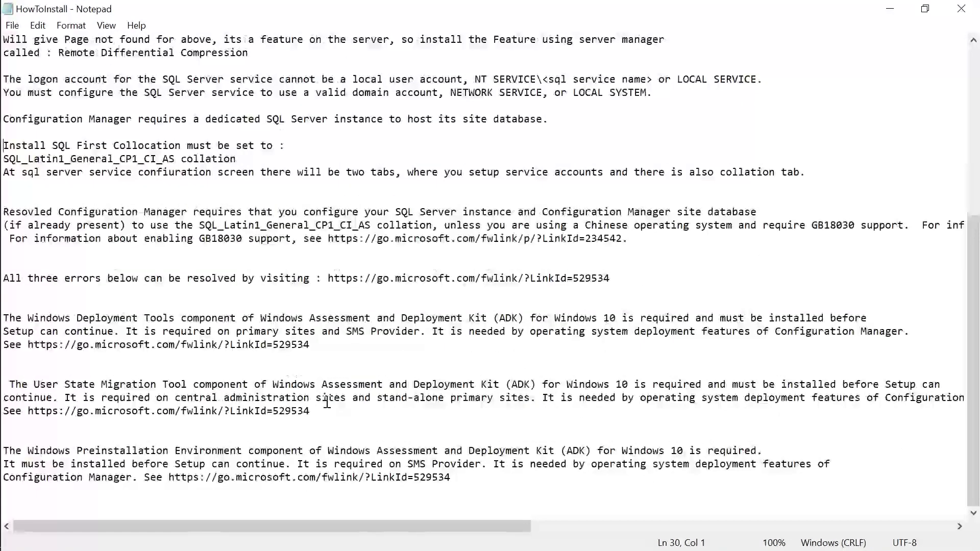
pyautogui.scroll(7, 170, 404)
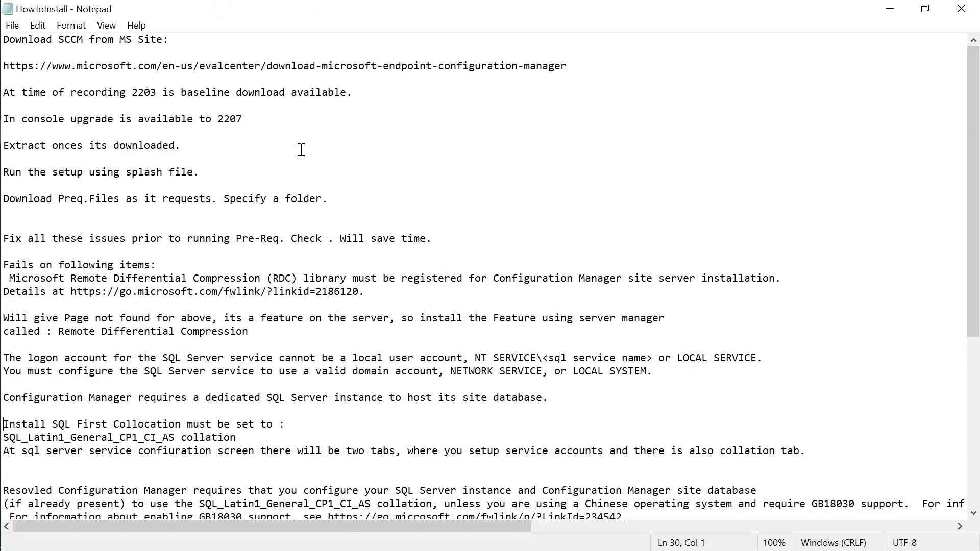
# Exit the Configuration Manager splash window and return to the installation notes.
pyautogui.moveTo(1, 57)
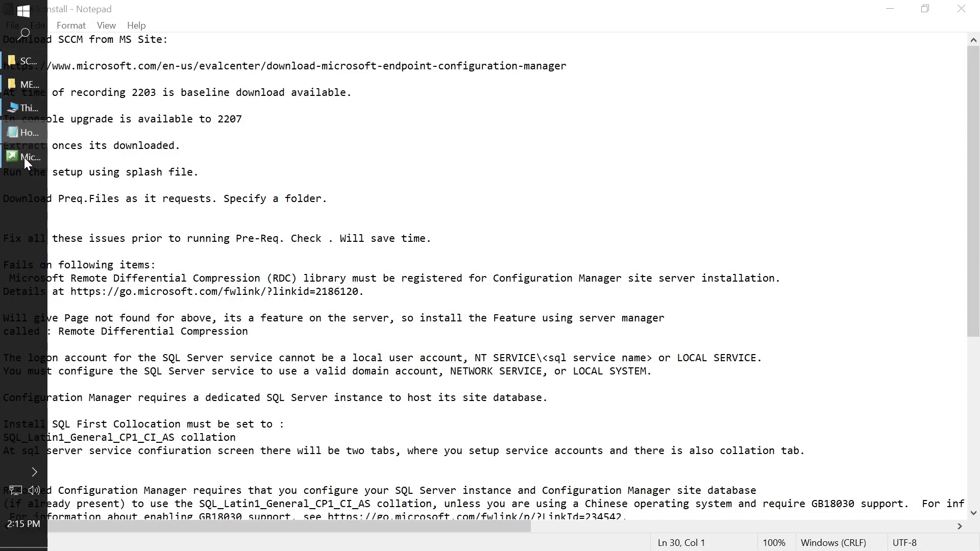
pyautogui.click(24, 158)
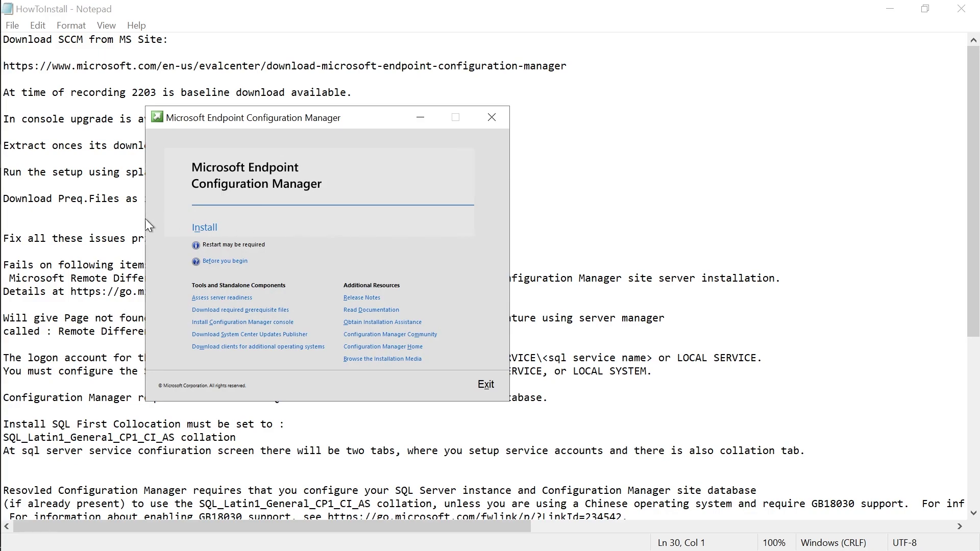
pyautogui.click(484, 390)
pyautogui.click(482, 320)
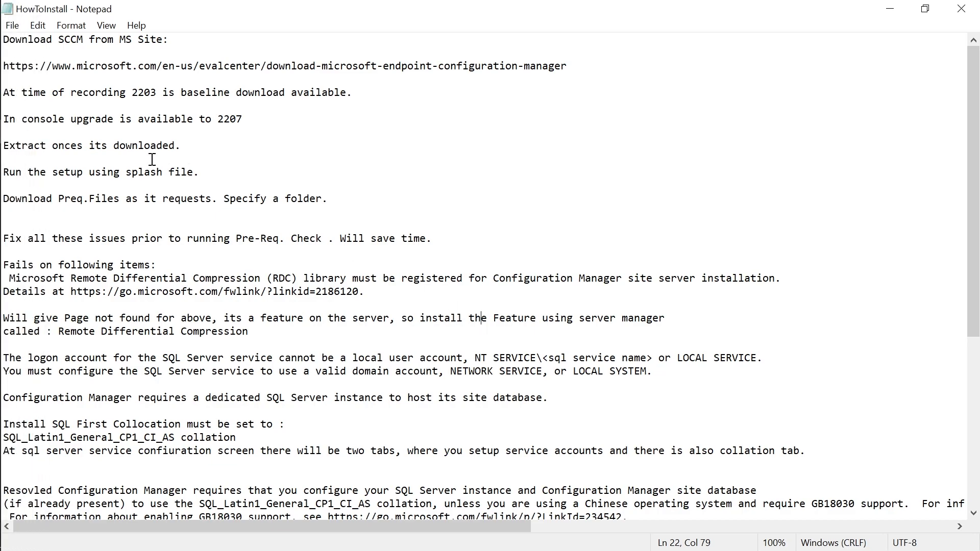
# Open This PC and allow SQL Server 2019 setup from the DVD drive to make changes.
pyautogui.click(20, 9)
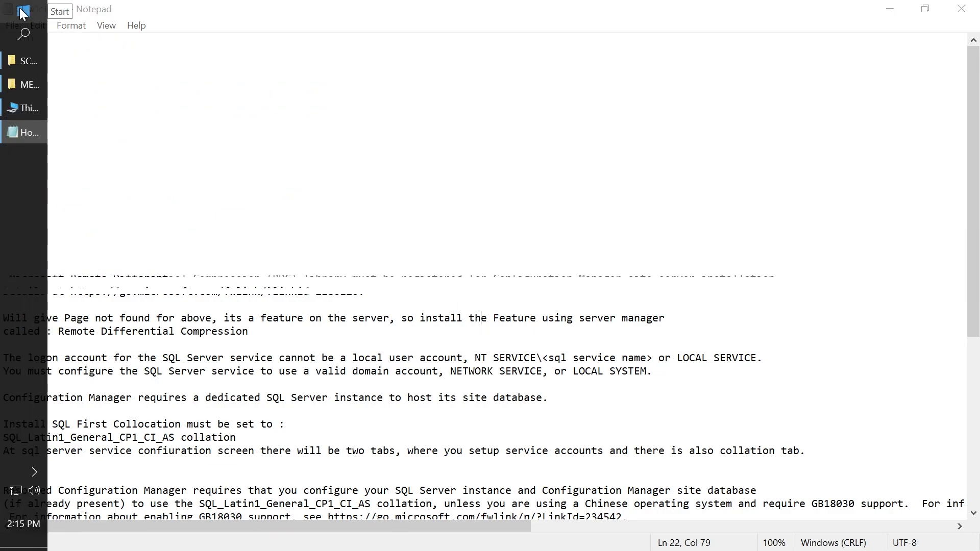
pyautogui.click(325, 83)
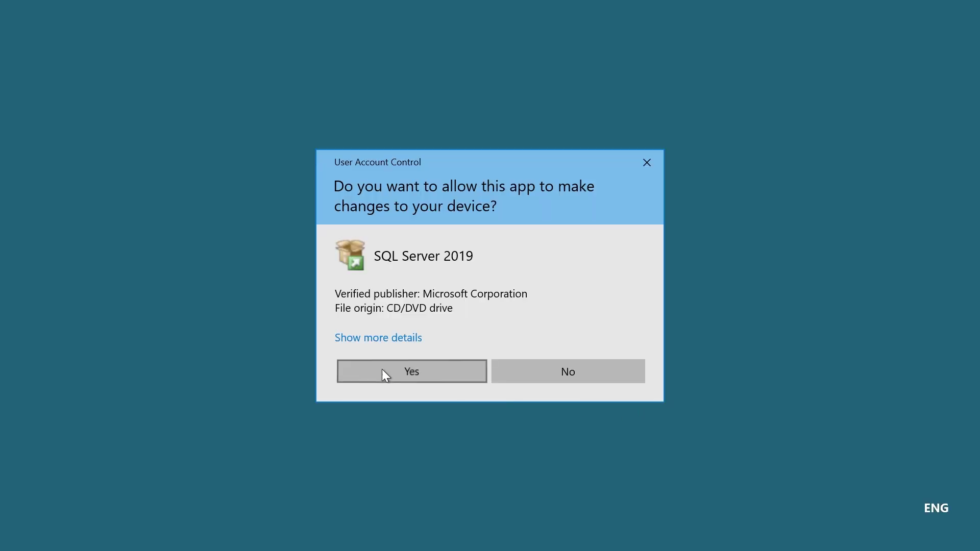
pyautogui.click(383, 372)
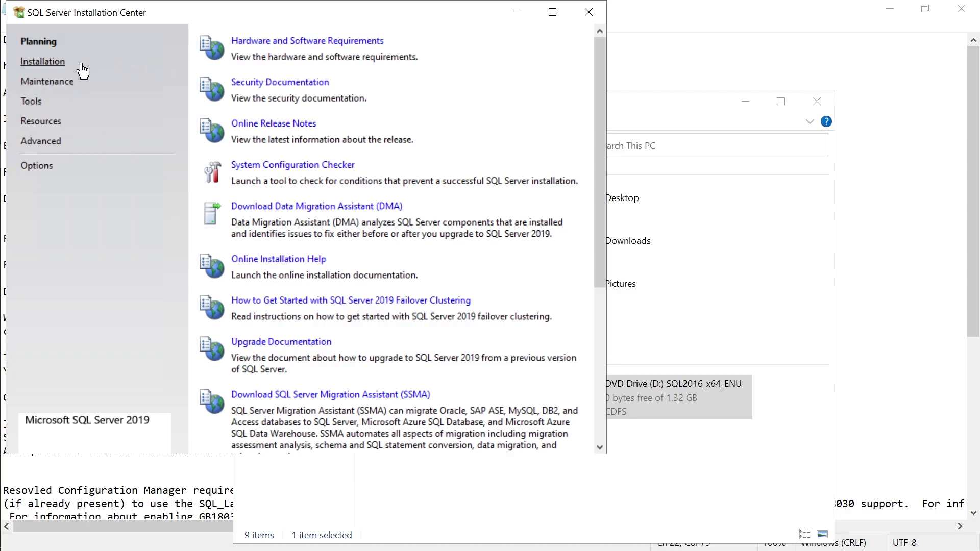
# Choose New SQL Server stand-alone installation, keep the entered product key, and continue to License Terms.
pyautogui.click(59, 72)
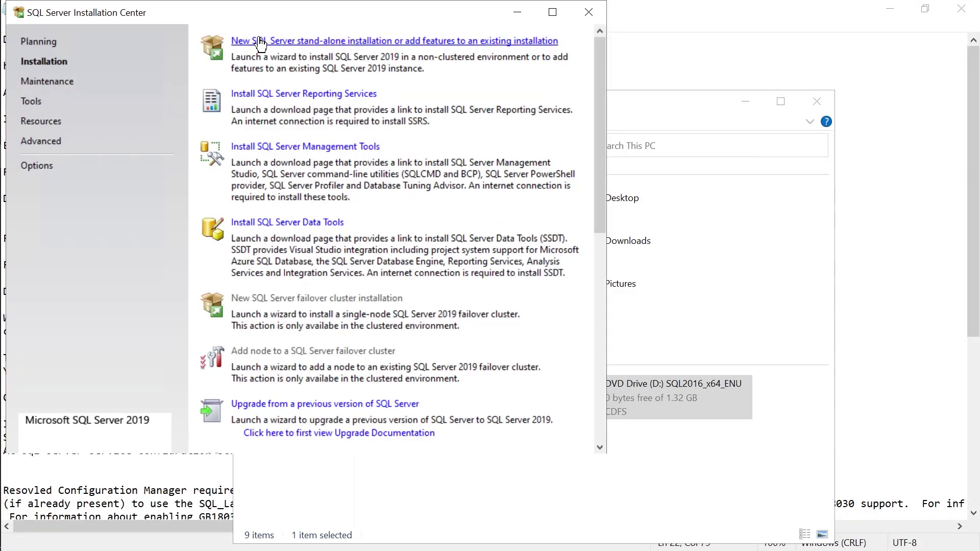
pyautogui.click(420, 42)
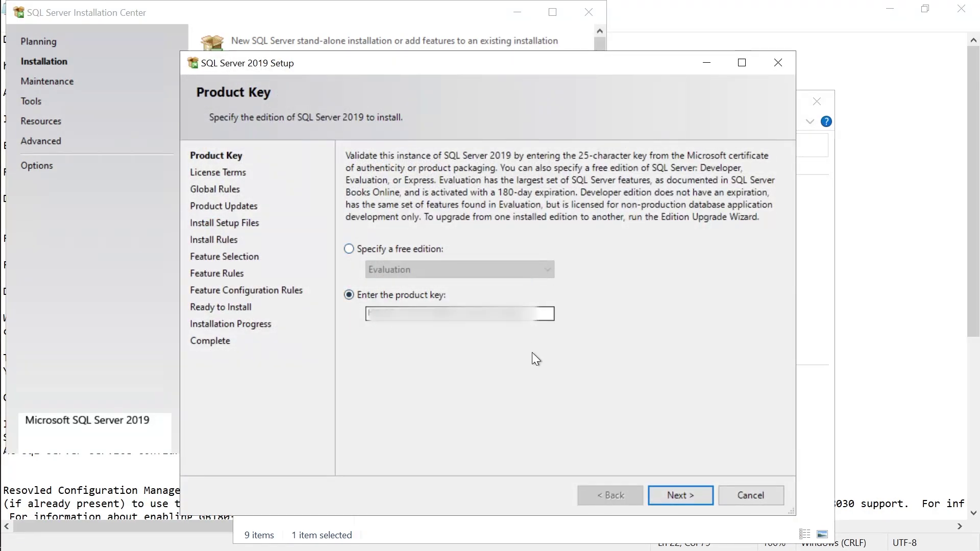
pyautogui.click(509, 313)
pyautogui.moveTo(510, 314); pyautogui.dragTo(366, 320)
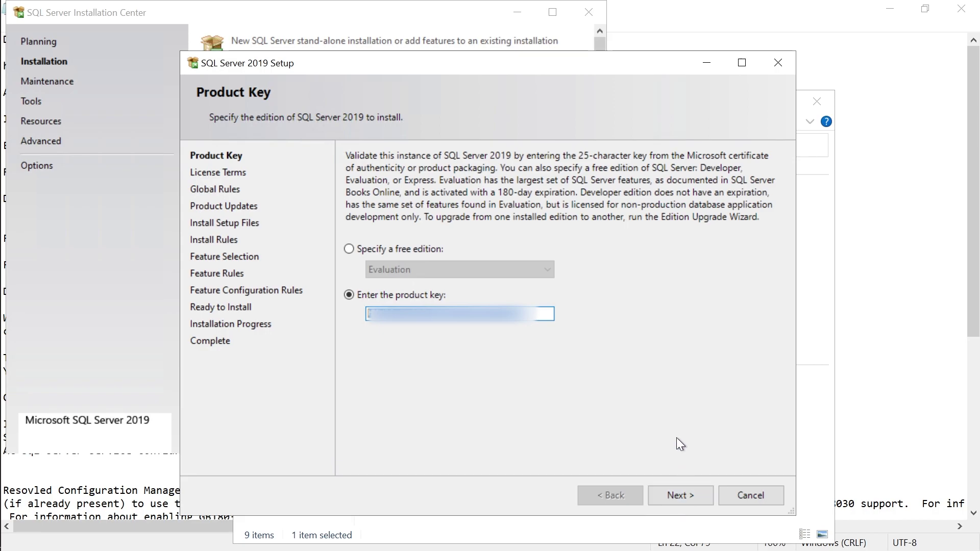
pyautogui.click(675, 501)
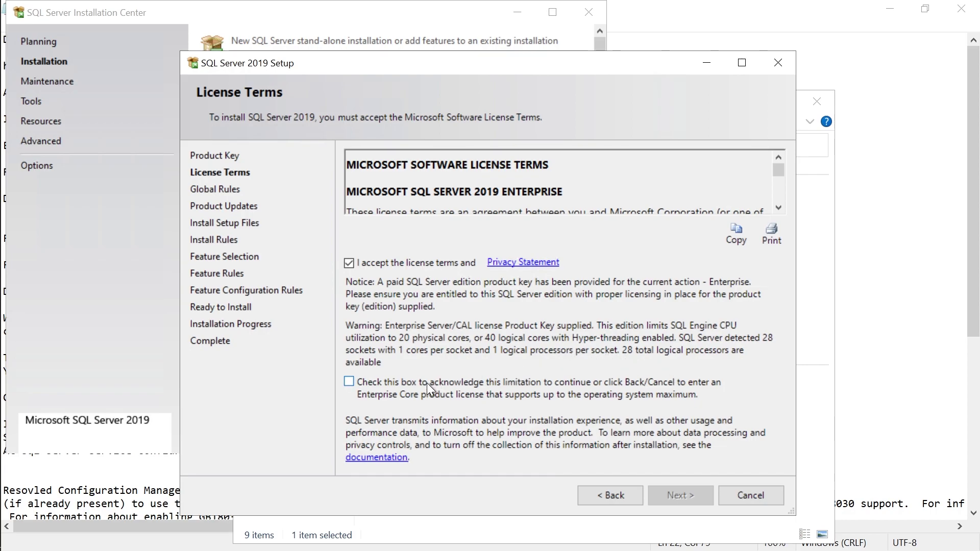
# Accept the SQL Server 2019 license terms and acknowledge the Enterprise CPU core limitation.
pyautogui.moveTo(783, 170); pyautogui.dragTo(786, 195)
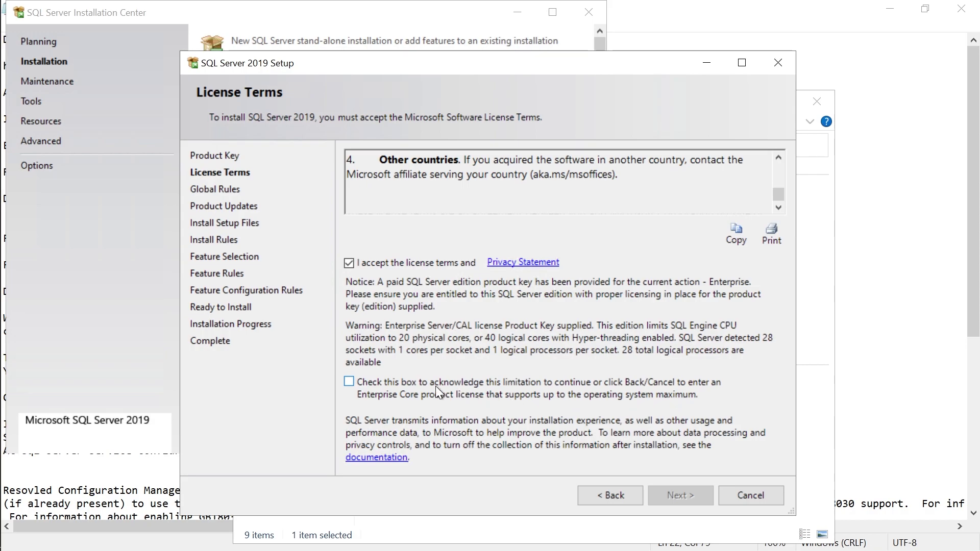
pyautogui.click(378, 387)
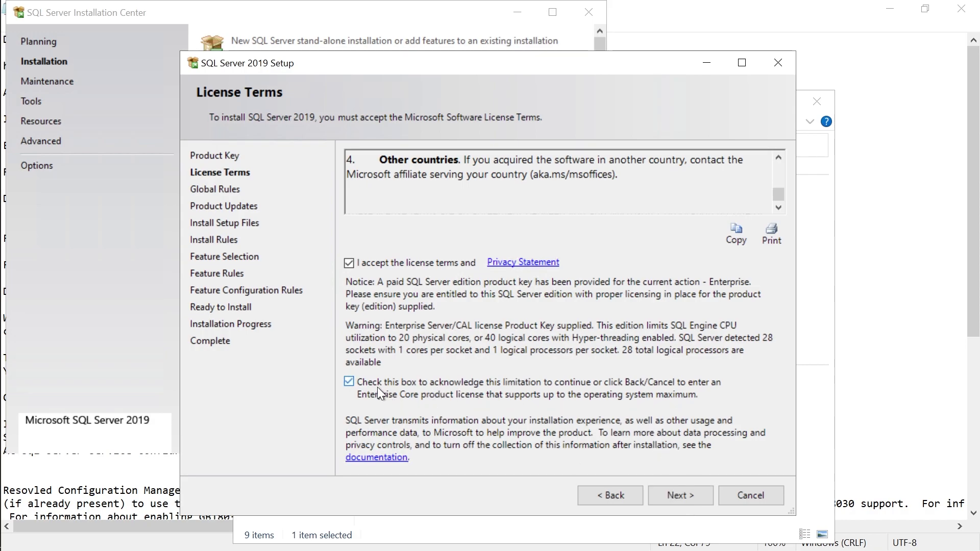
pyautogui.click(674, 498)
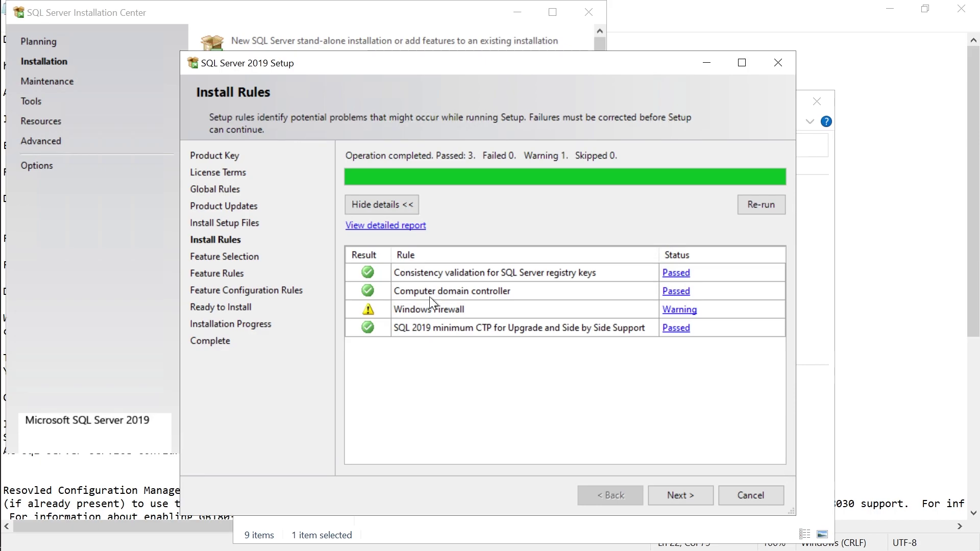
# Review the Windows Firewall warning details and continue past Install Rules.
pyautogui.click(685, 308)
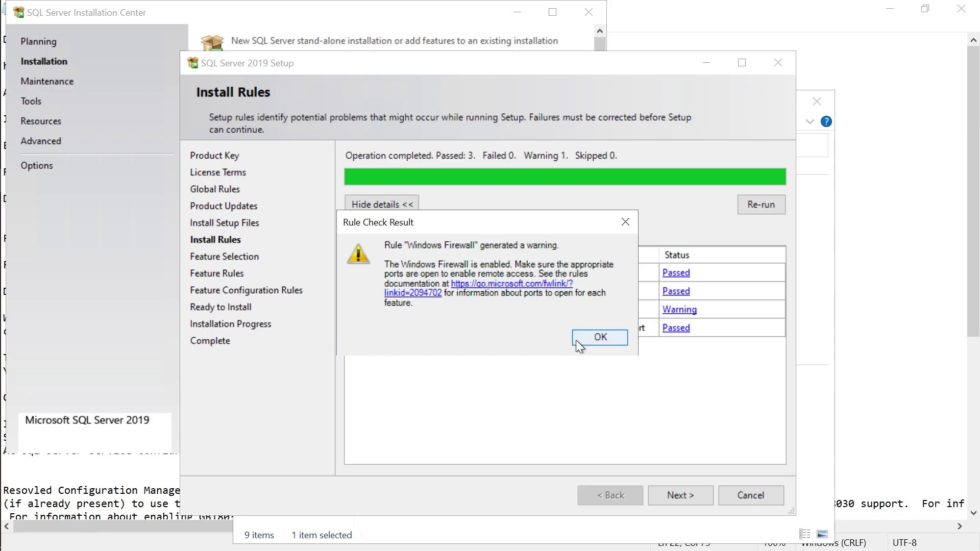
pyautogui.click(605, 338)
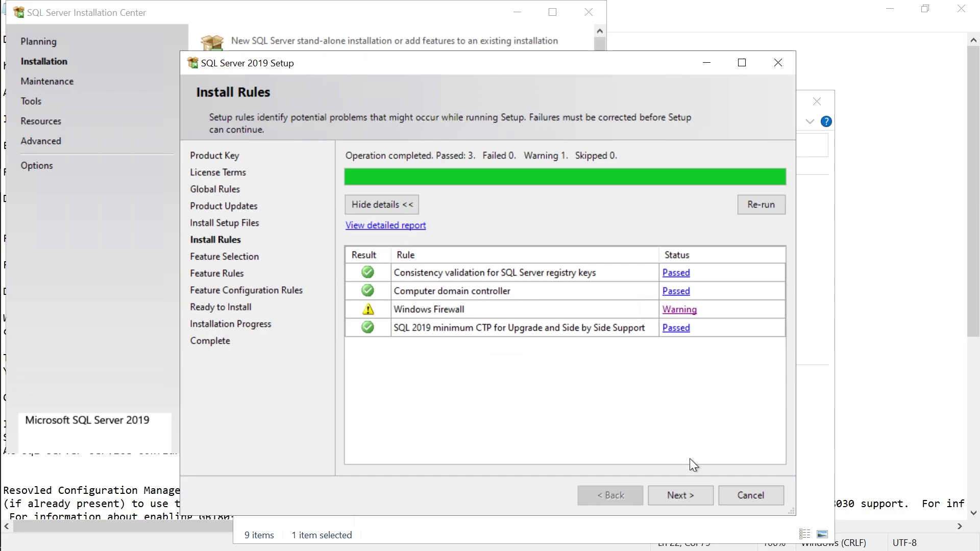
pyautogui.click(682, 498)
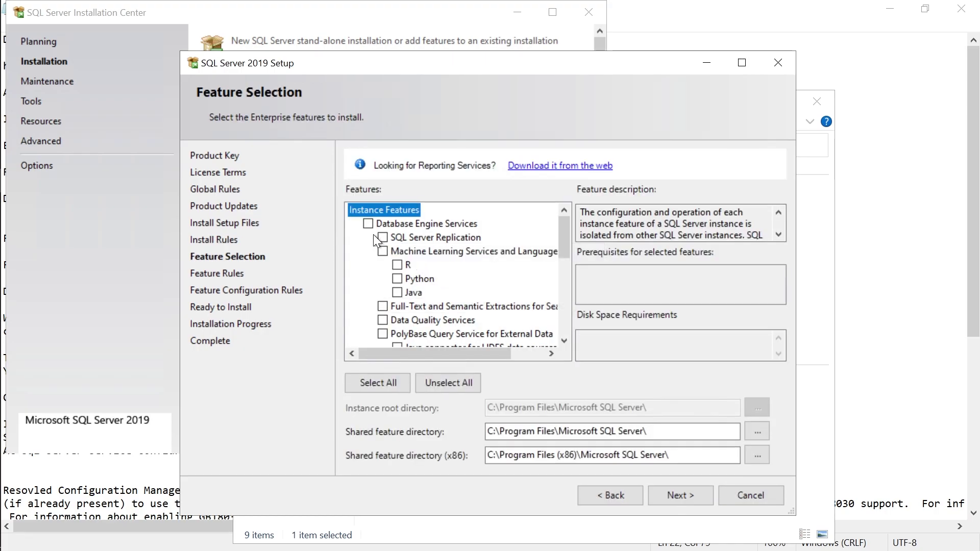
# Select only Database Engine Services in Feature Selection and continue to Feature Rules.
pyautogui.click(369, 228)
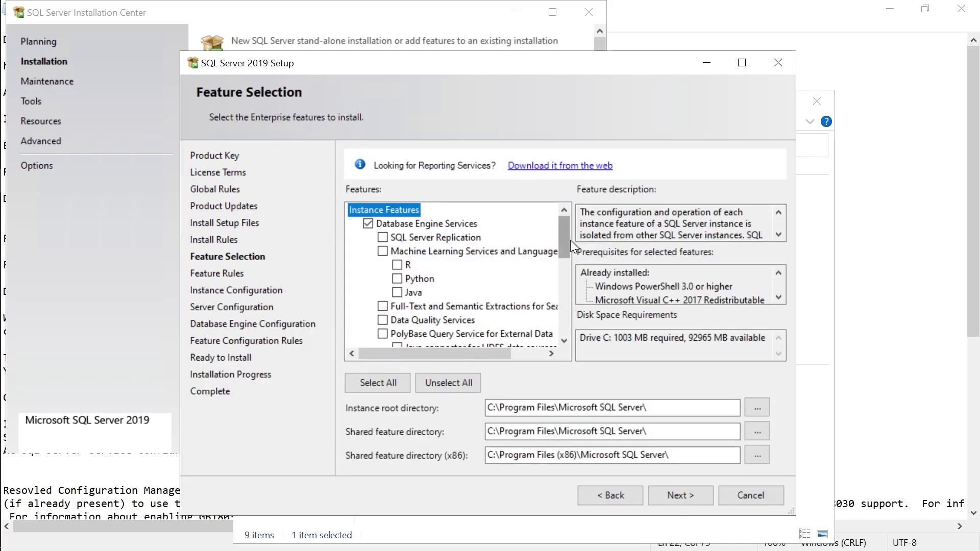
pyautogui.moveTo(562, 238)
pyautogui.mouseDown()
pyautogui.moveTo(575, 329)
pyautogui.moveTo(571, 238)
pyautogui.mouseUp()
pyautogui.moveTo(564, 238); pyautogui.dragTo(490, 228)
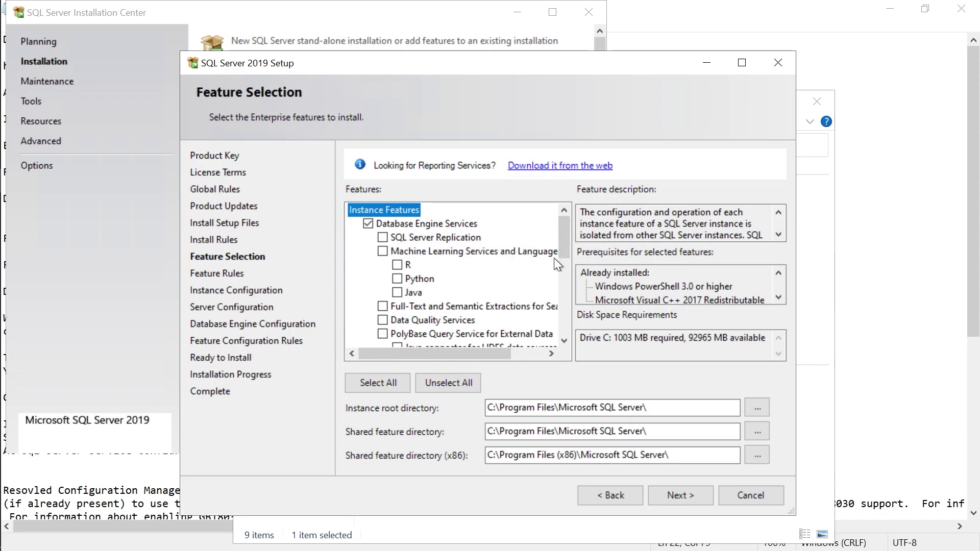
pyautogui.moveTo(564, 238); pyautogui.dragTo(570, 330)
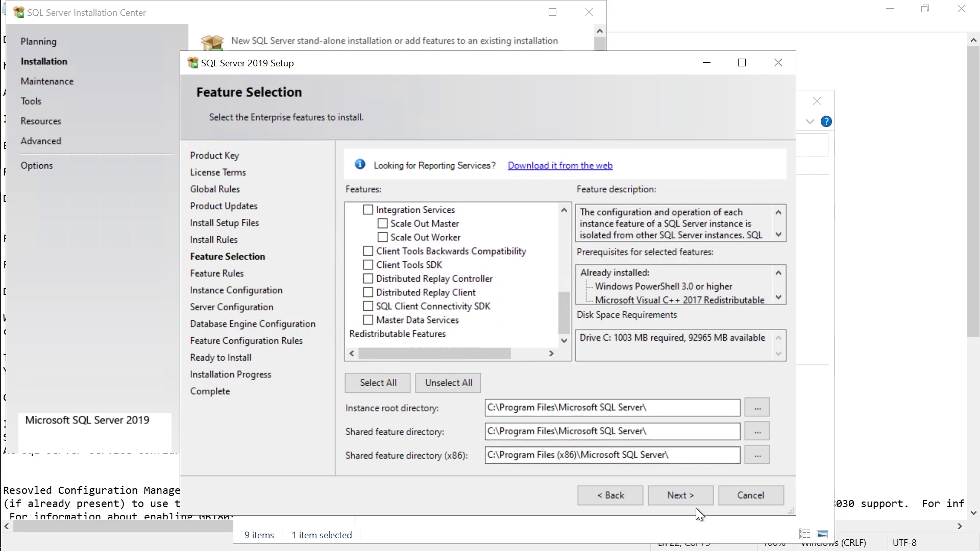
pyautogui.click(678, 496)
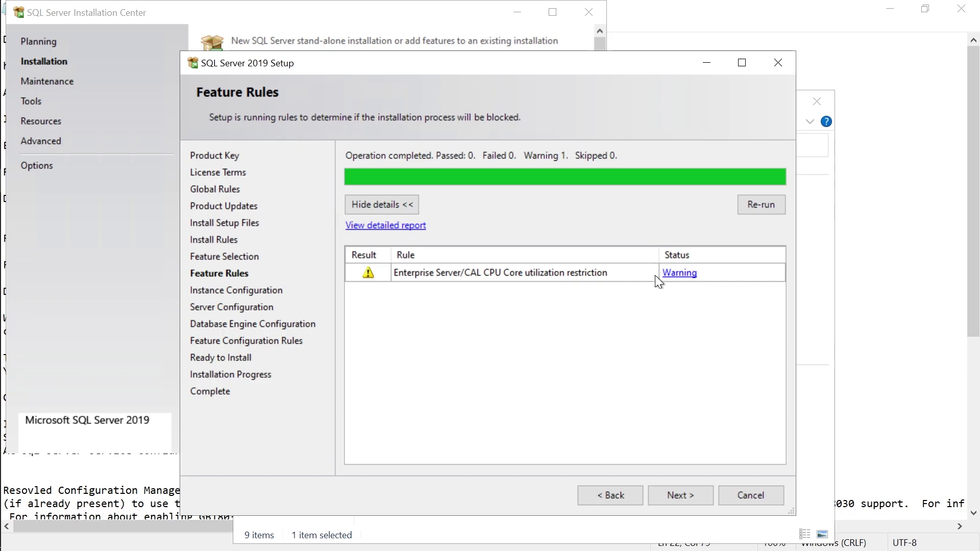
# Review the 20-physical/40-logical CPU core warning, then launch Task Manager from the taskbar.
pyautogui.click(679, 274)
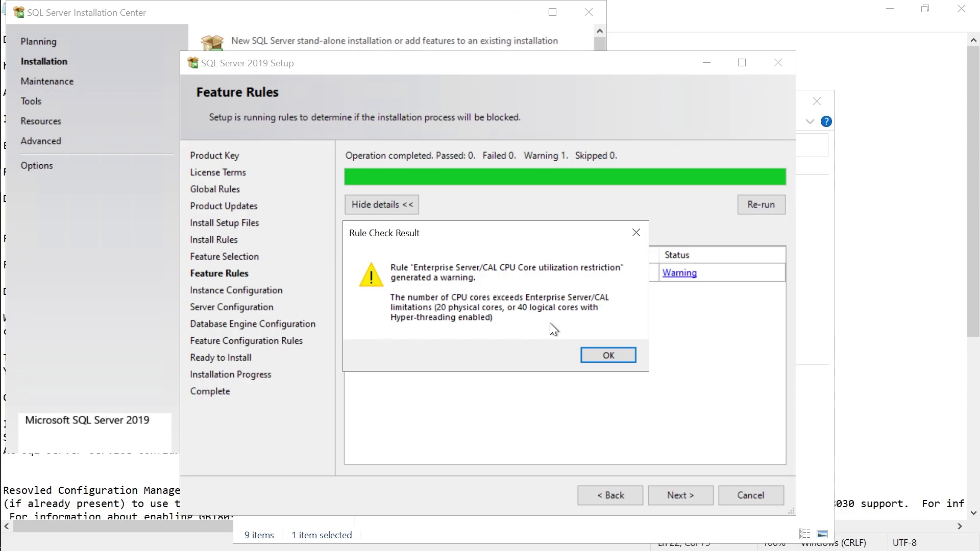
pyautogui.click(599, 353)
pyautogui.moveTo(1, 16)
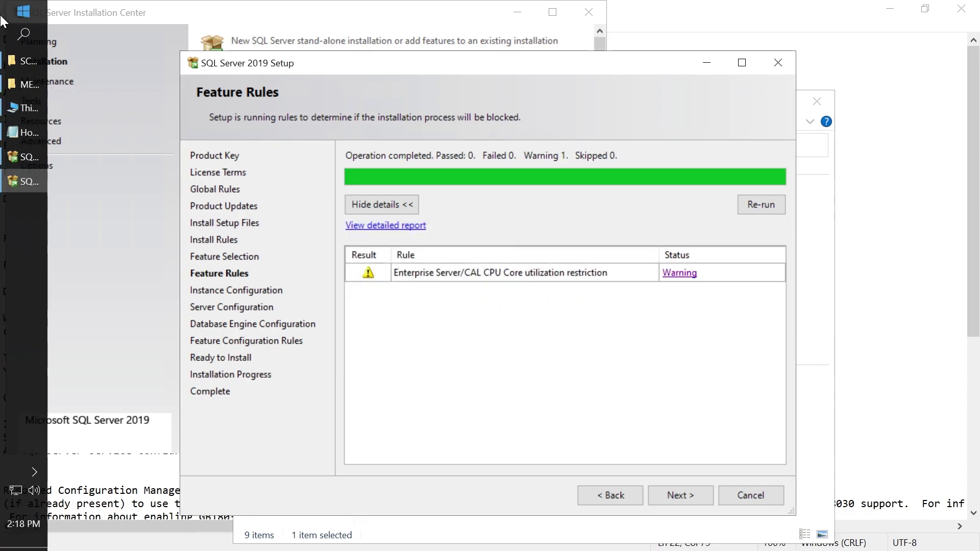
pyautogui.rightClick(12, 337)
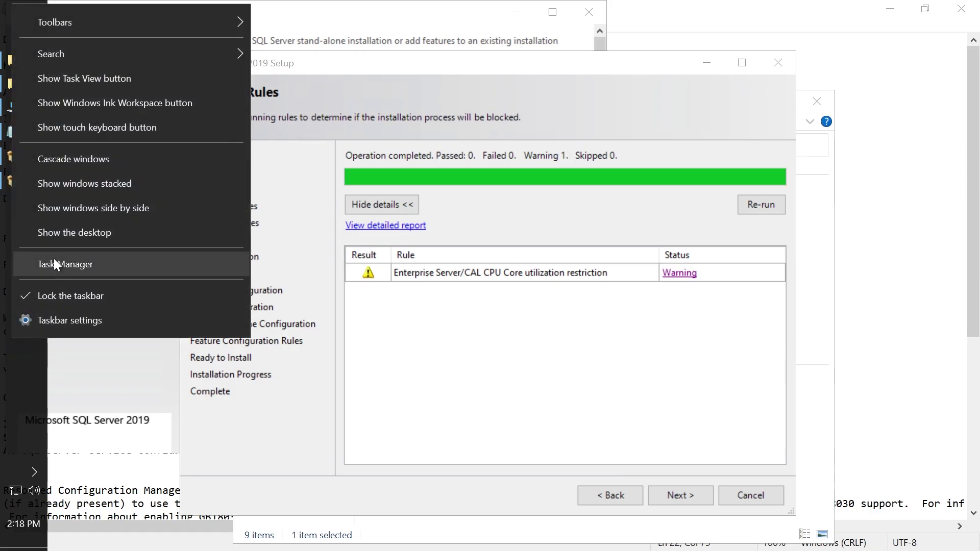
pyautogui.click(53, 261)
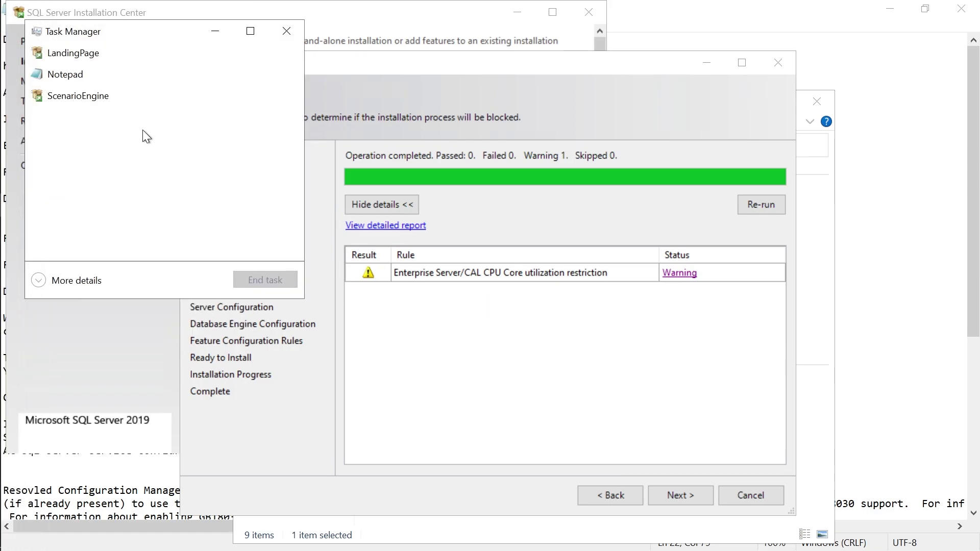
# Show the CPU graph per logical processor in Task Manager, confirm 28 processors, then close it.
pyautogui.click(85, 277)
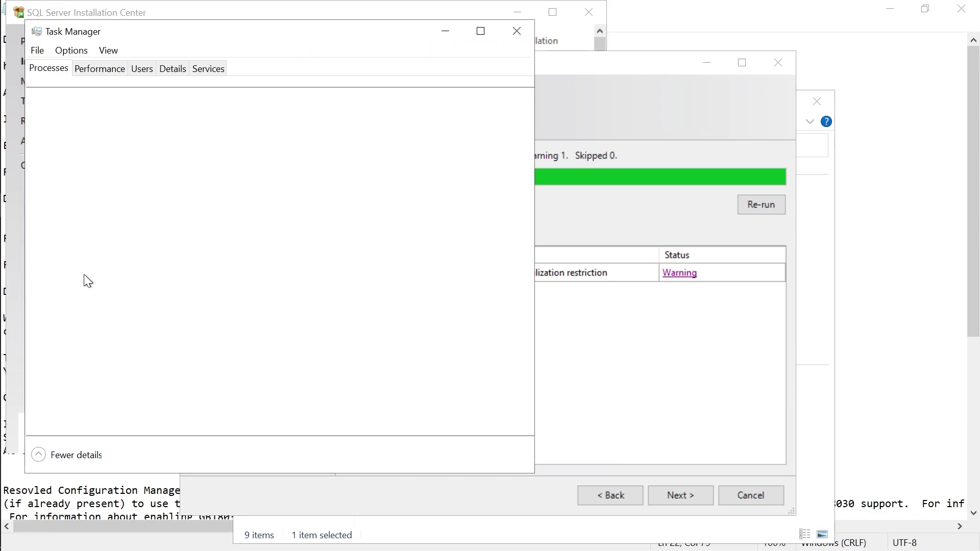
pyautogui.click(100, 70)
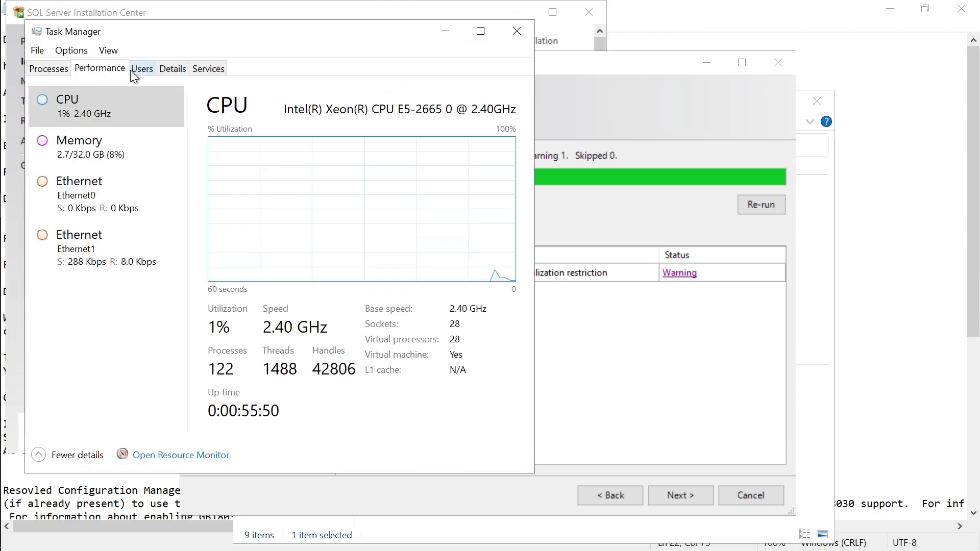
pyautogui.rightClick(346, 215)
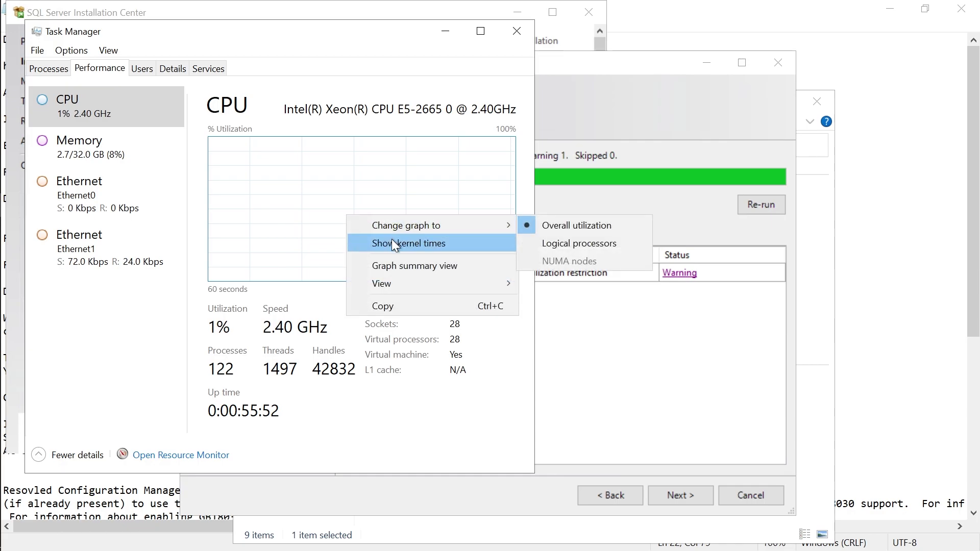
pyautogui.moveTo(398, 229)
pyautogui.click(550, 244)
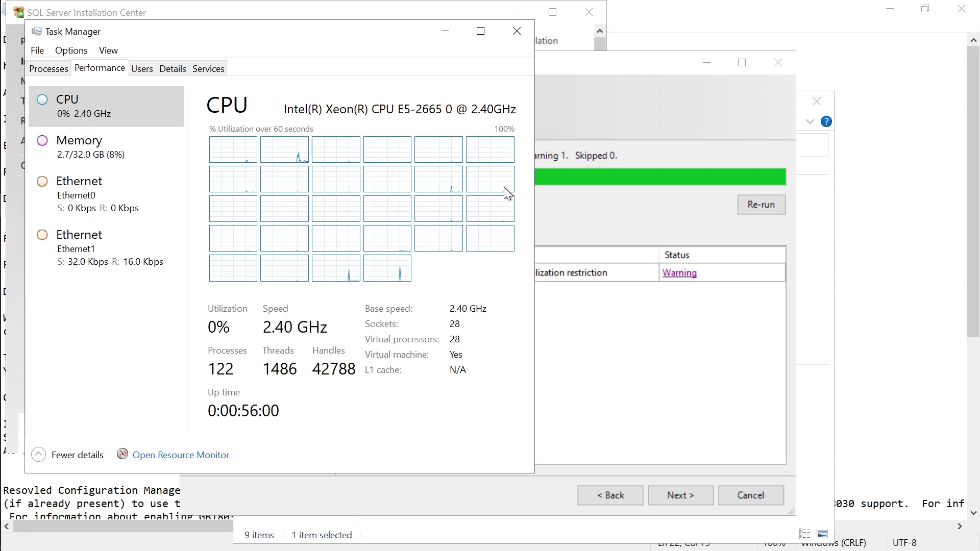
pyautogui.click(517, 32)
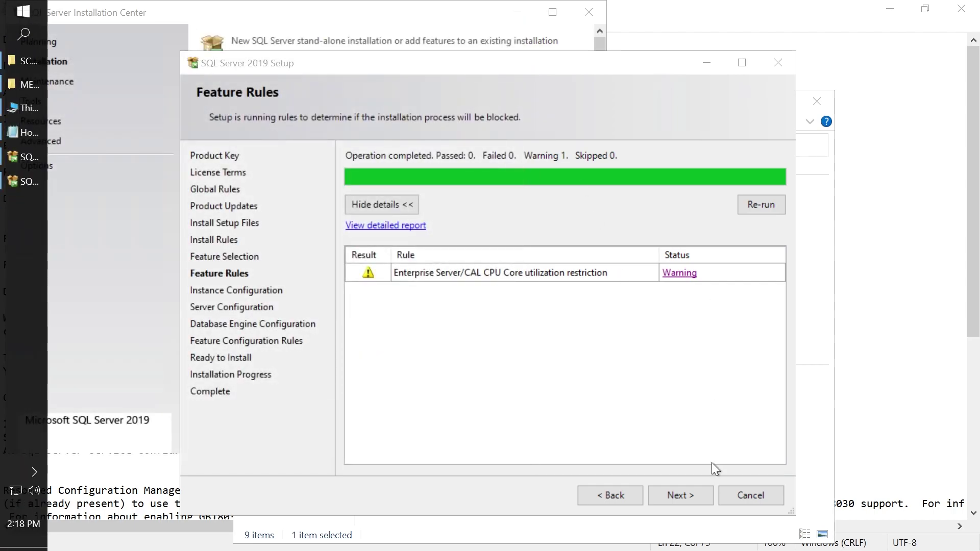
# Continue past Feature Rules and keep the default MSSQLSERVER instance.
pyautogui.click(677, 500)
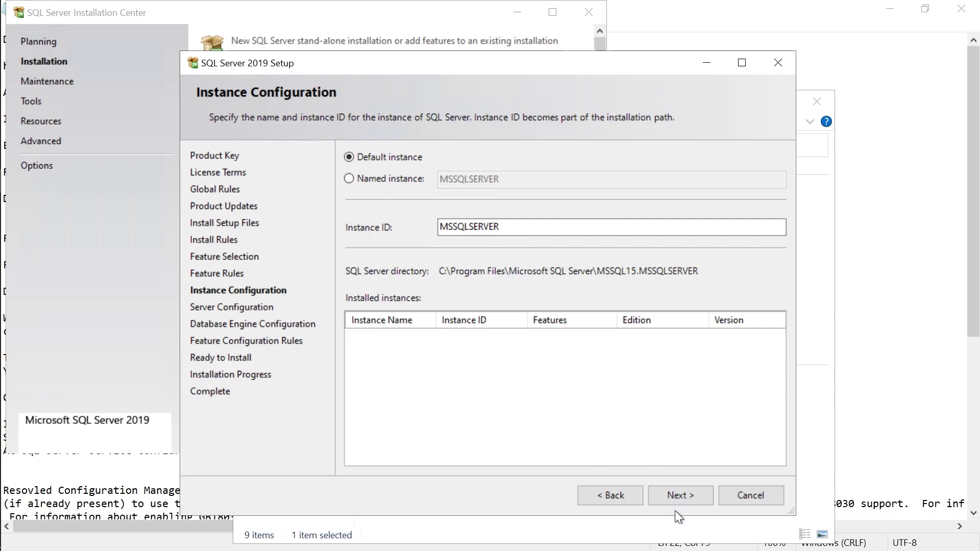
pyautogui.click(687, 500)
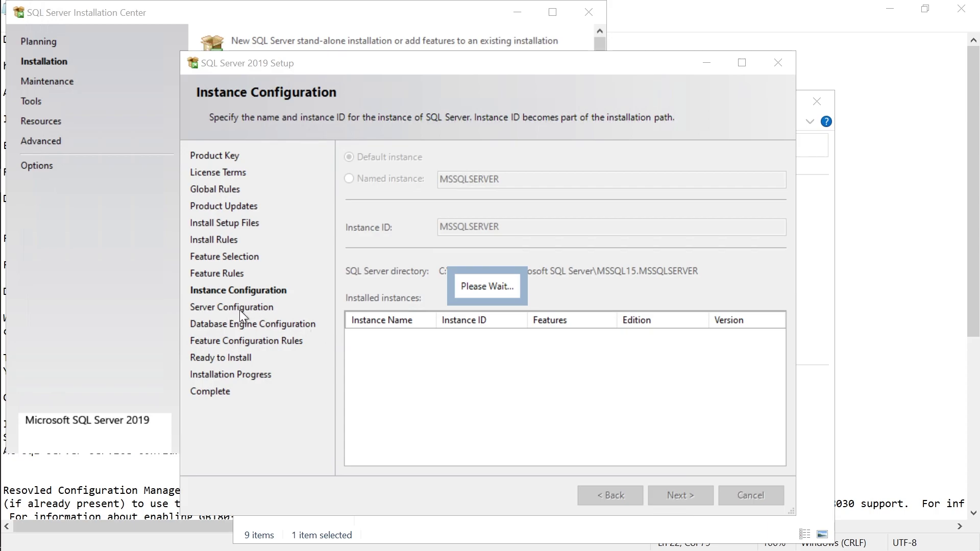
# Reposition the setup window and review the collation and service account settings on Server Configuration.
pyautogui.click(518, 13)
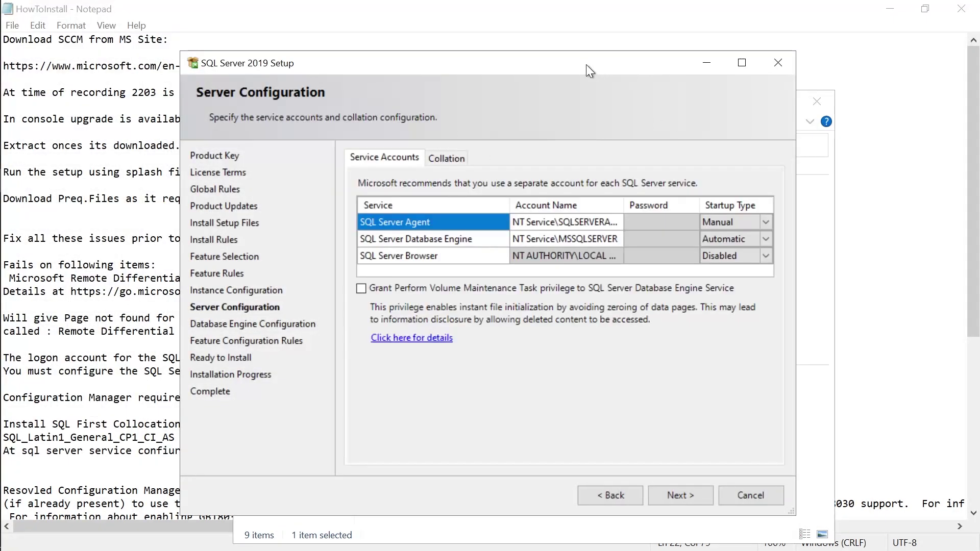
pyautogui.moveTo(583, 63); pyautogui.dragTo(690, 58)
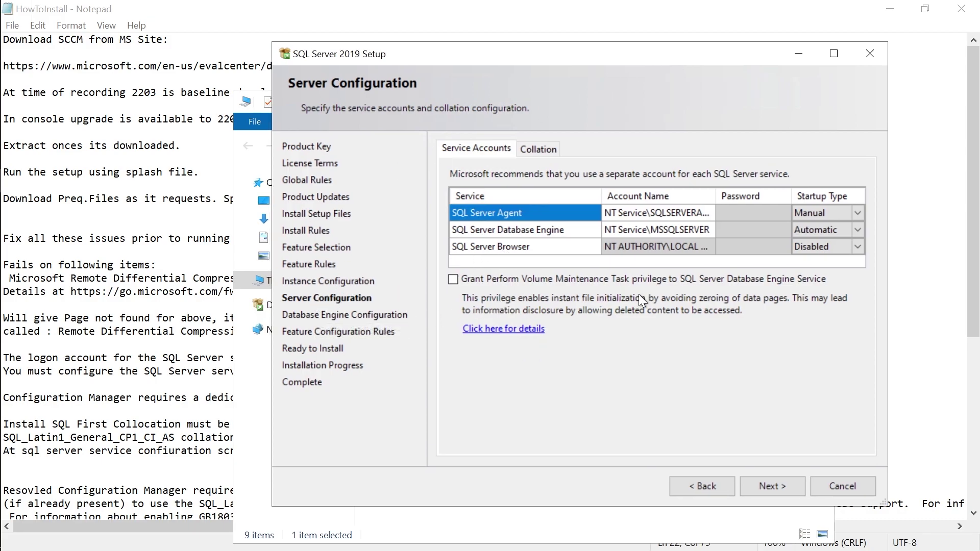
pyautogui.click(530, 153)
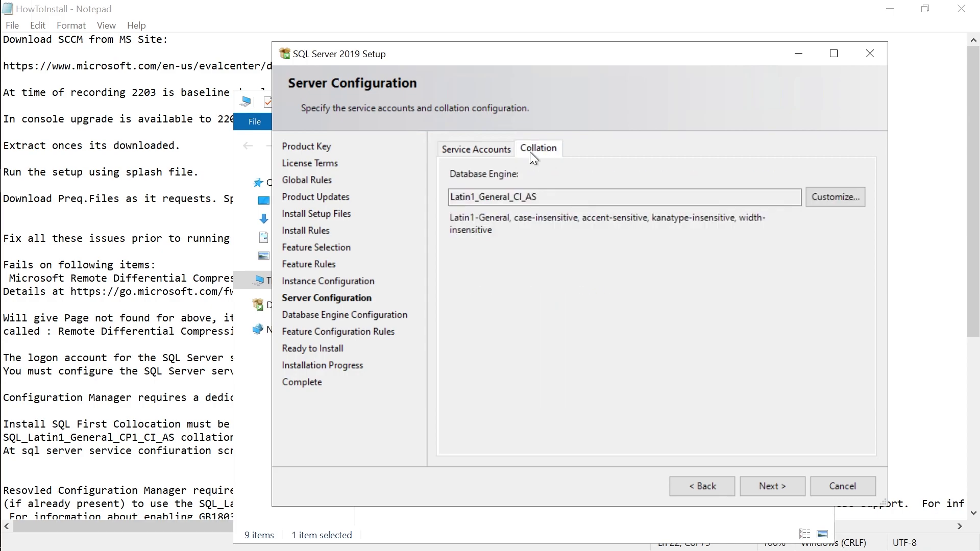
pyautogui.doubleClick(455, 201)
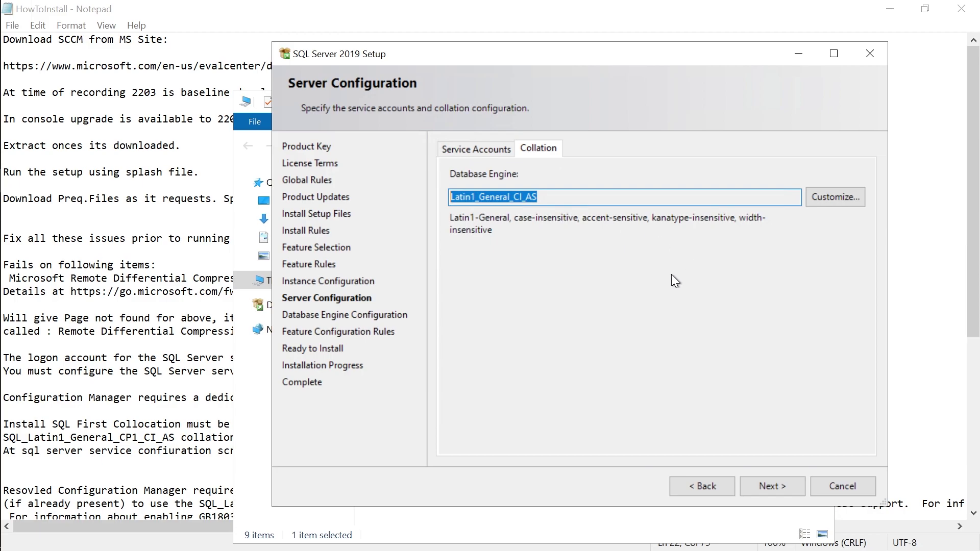
pyautogui.click(478, 153)
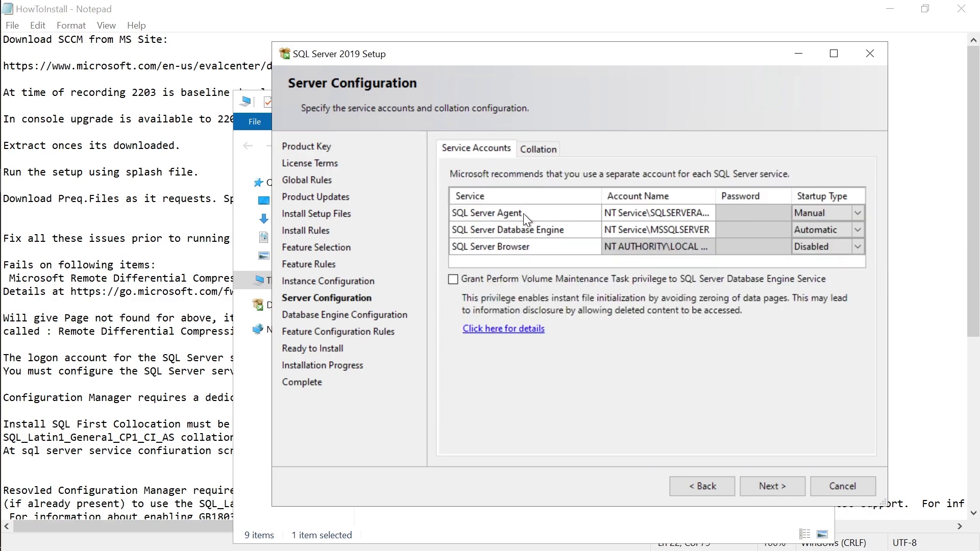
pyautogui.click(648, 214)
pyautogui.click(636, 229)
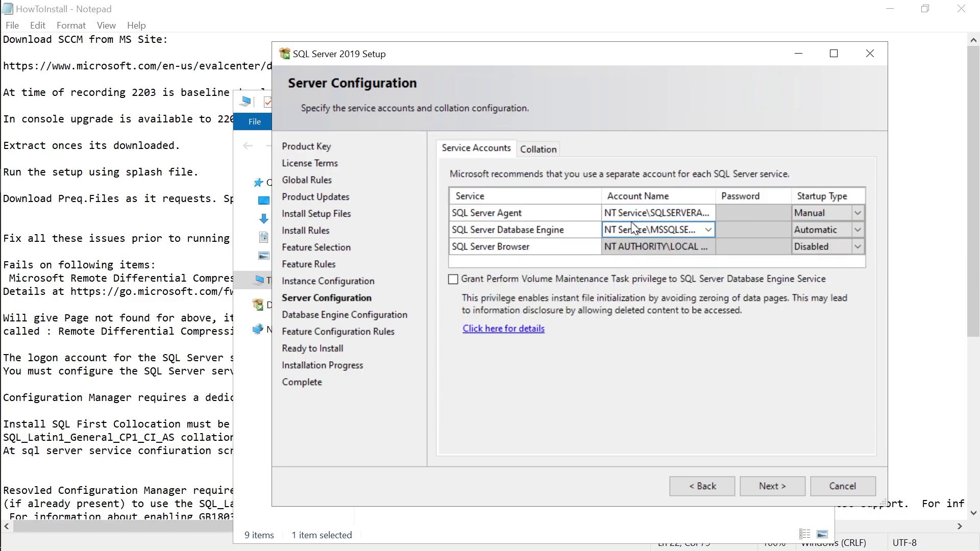
# Open the Database Engine collation Customize dialog and move it aside.
pyautogui.click(537, 149)
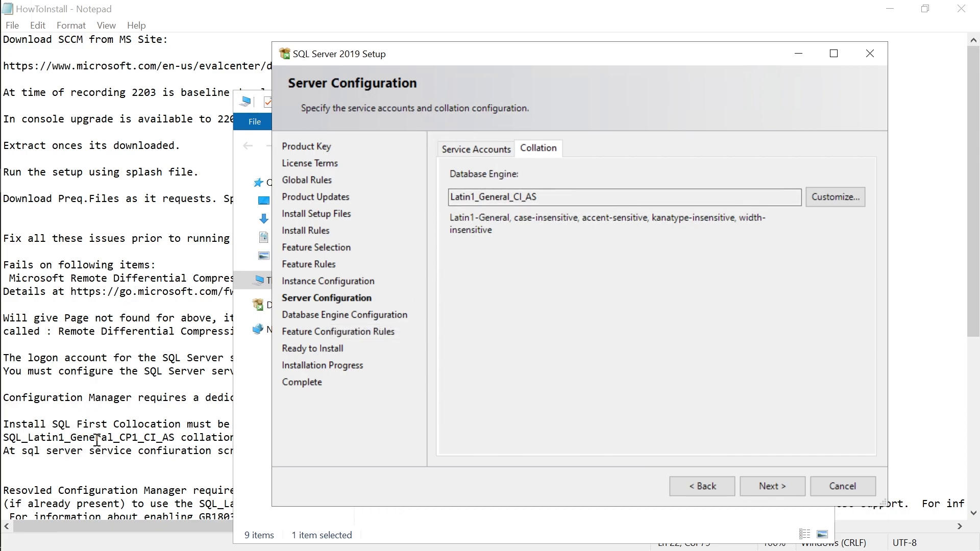
pyautogui.click(819, 200)
pyautogui.moveTo(267, 84); pyautogui.dragTo(571, 118)
# Browse the Windows collation designator list for SQL entries, leaving it unchanged.
pyautogui.click(582, 174)
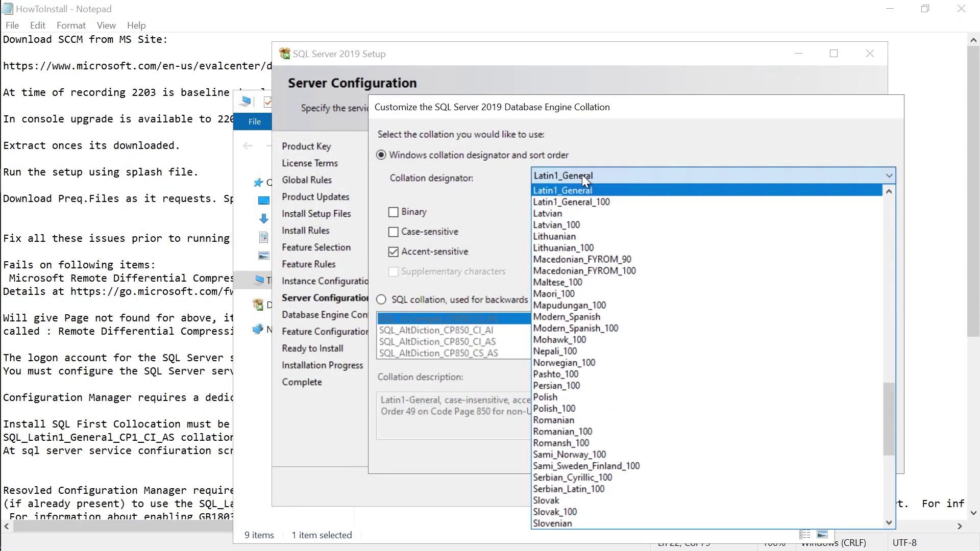
pyautogui.write('sql')
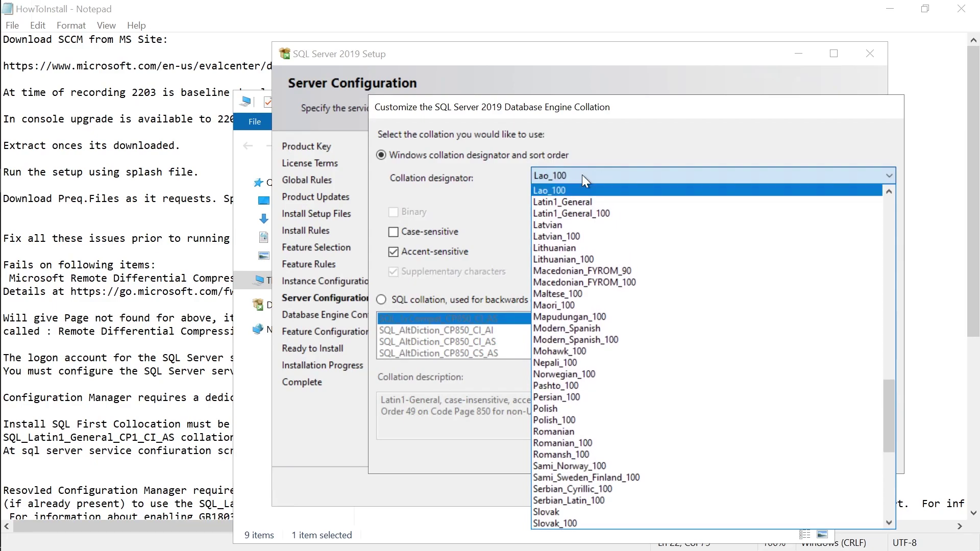
pyautogui.scroll(-1, 789, 356)
pyautogui.scroll(-4, 785, 403)
pyautogui.scroll(2, 785, 411)
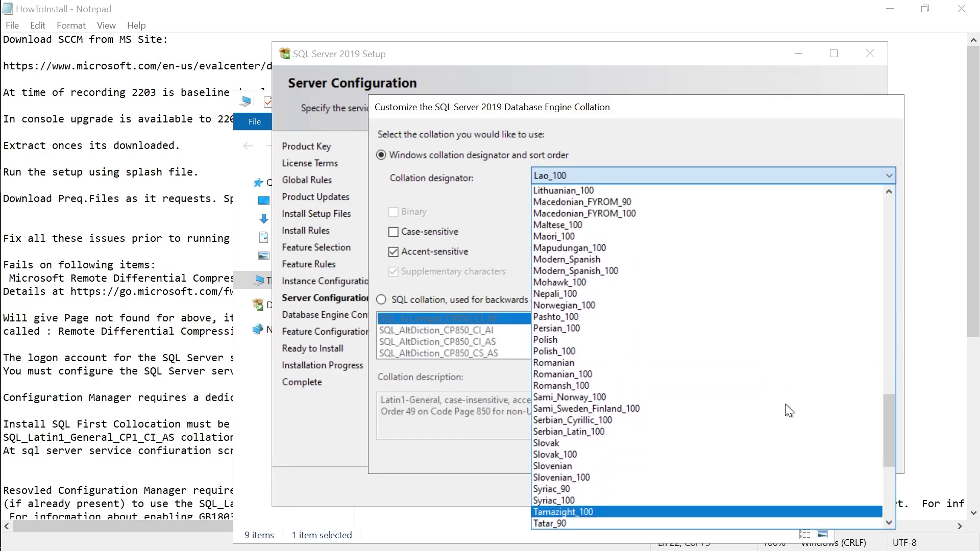
pyautogui.scroll(10, 787, 406)
pyautogui.scroll(11, 785, 405)
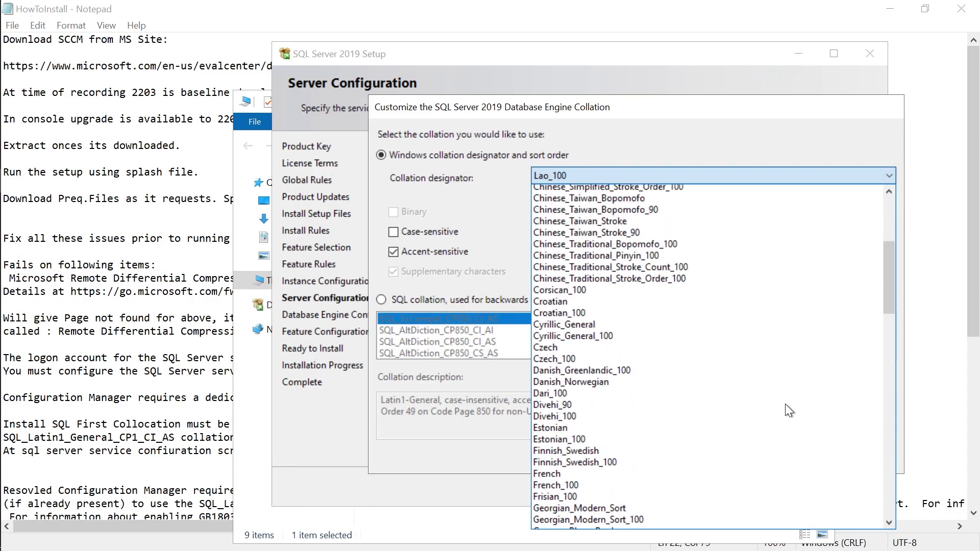
pyautogui.scroll(2, 786, 405)
pyautogui.moveTo(887, 259); pyautogui.dragTo(879, 298)
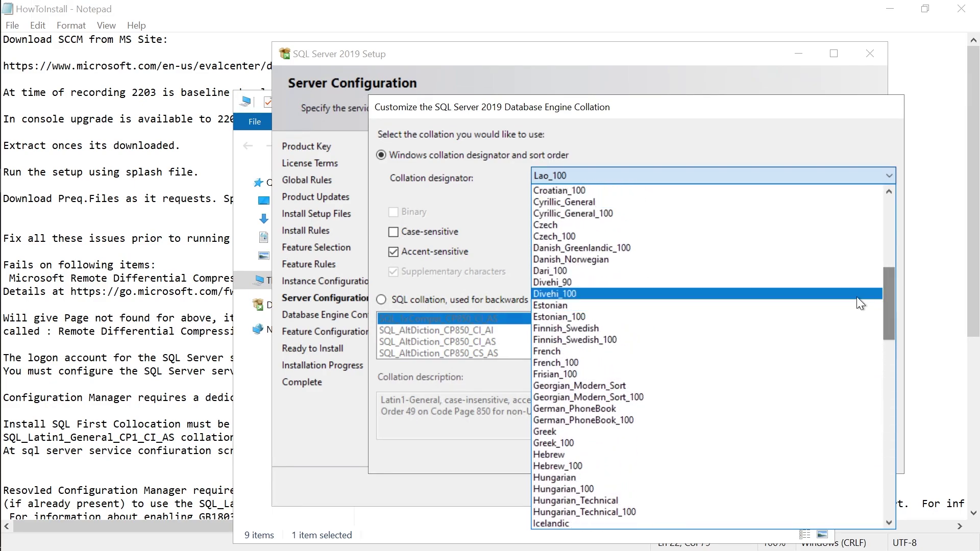
pyautogui.scroll(-5, 626, 456)
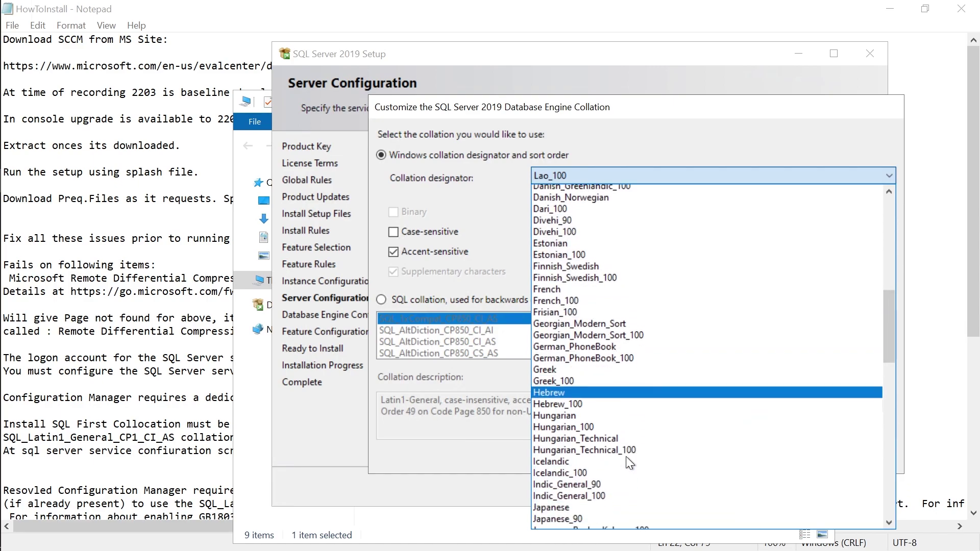
pyautogui.scroll(-7, 611, 486)
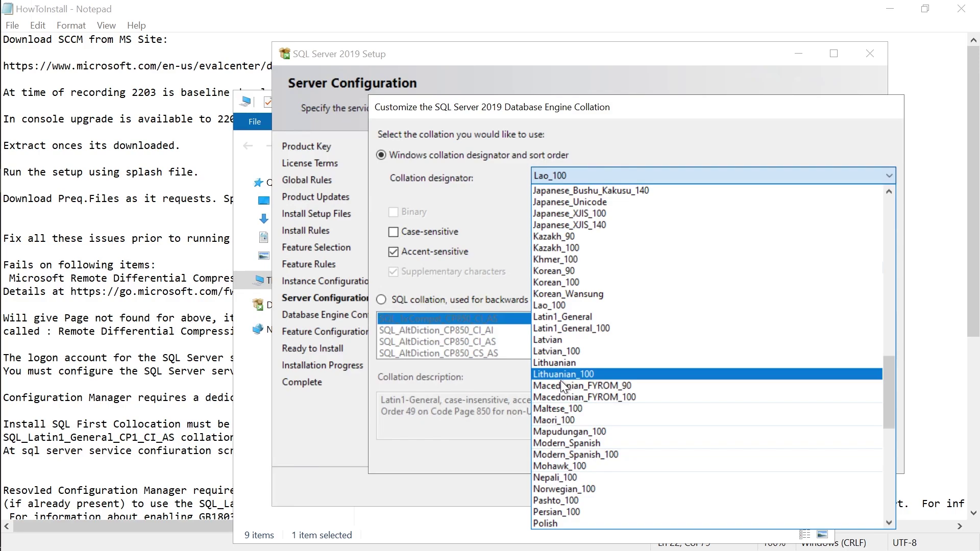
pyautogui.scroll(-1, 599, 434)
pyautogui.scroll(-1, 599, 434)
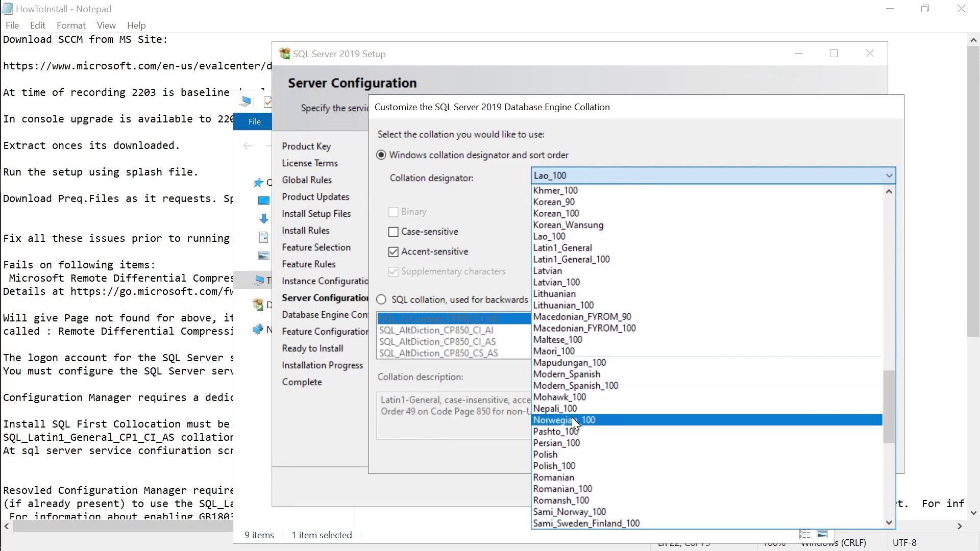
pyautogui.click(437, 280)
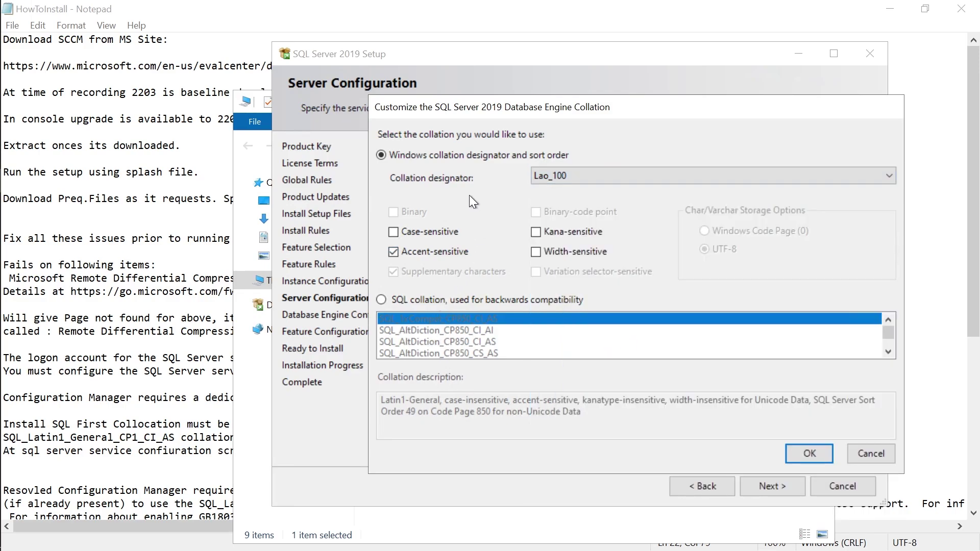
# Switch to SQL collations and apply SQL_Latin1_General_CP1_CI_AS.
pyautogui.click(413, 300)
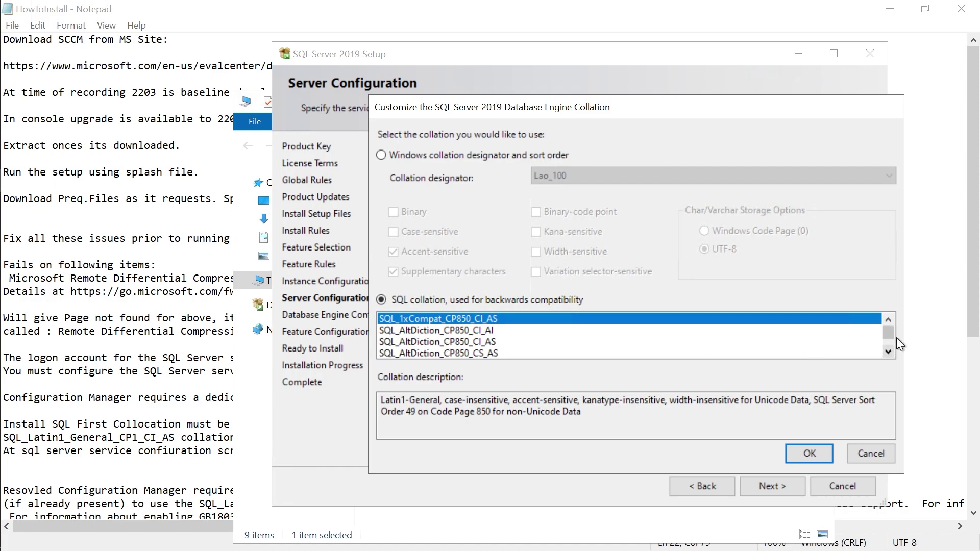
pyautogui.moveTo(888, 352); pyautogui.dragTo(888, 352)
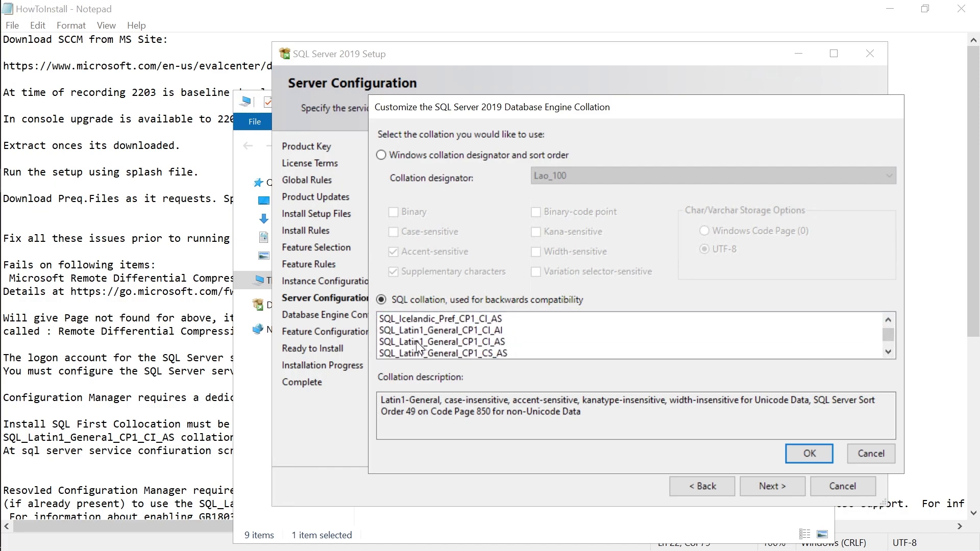
pyautogui.click(416, 341)
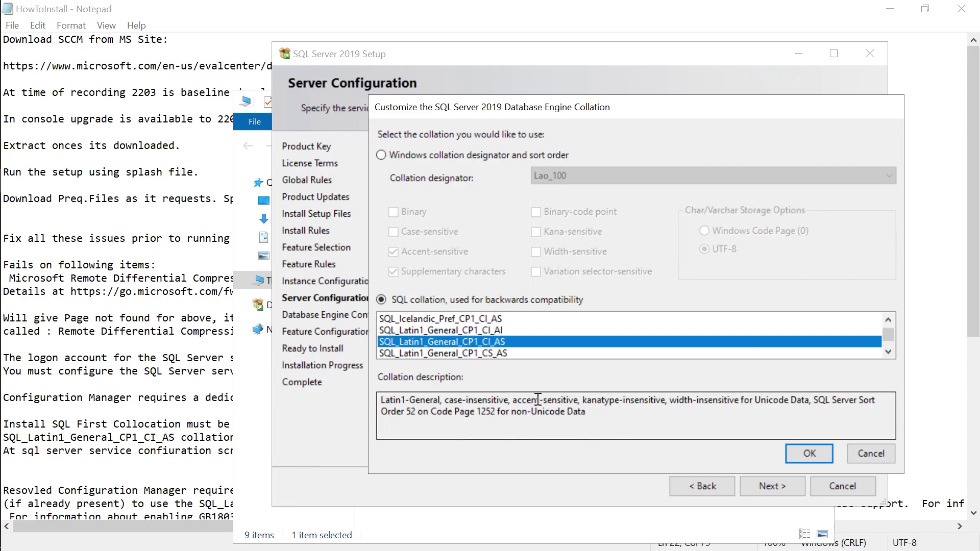
pyautogui.click(492, 331)
pyautogui.click(485, 356)
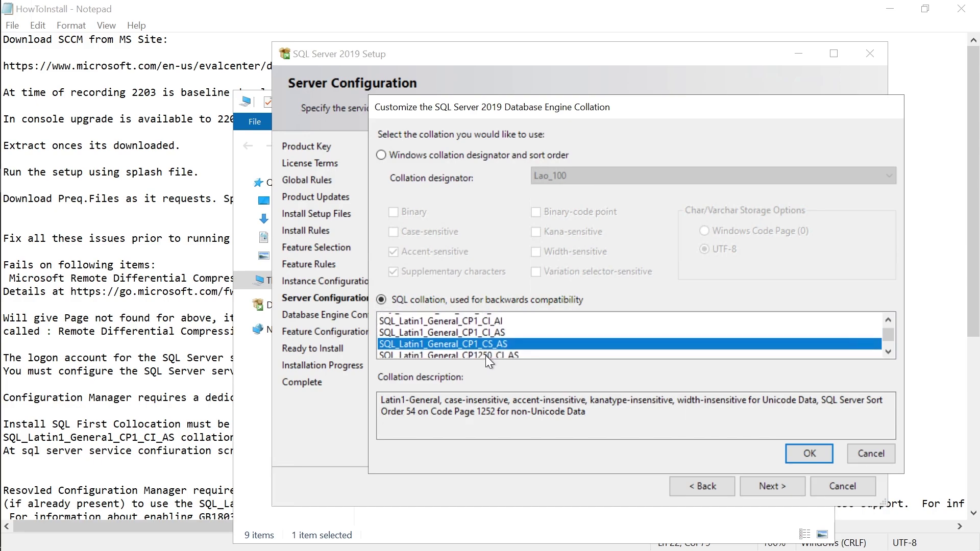
pyautogui.click(483, 332)
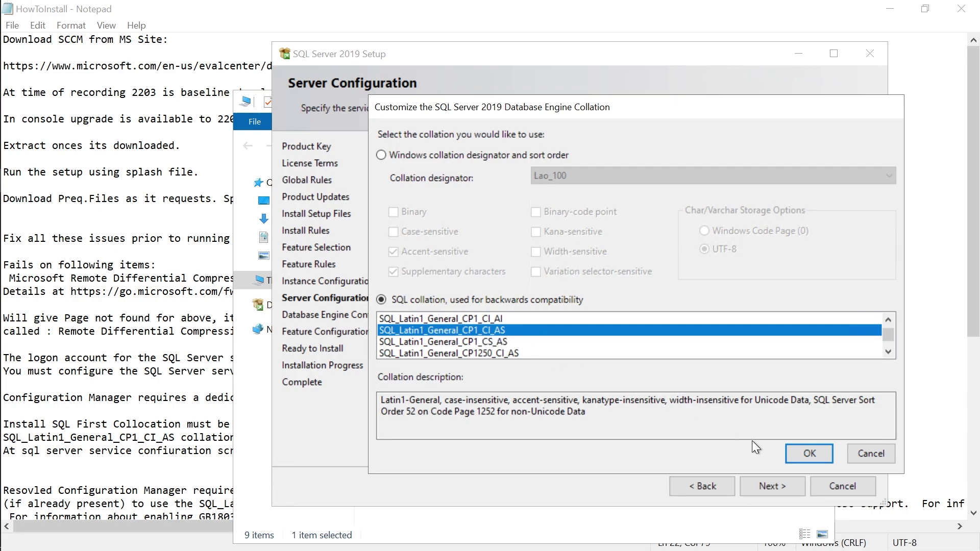
pyautogui.click(810, 457)
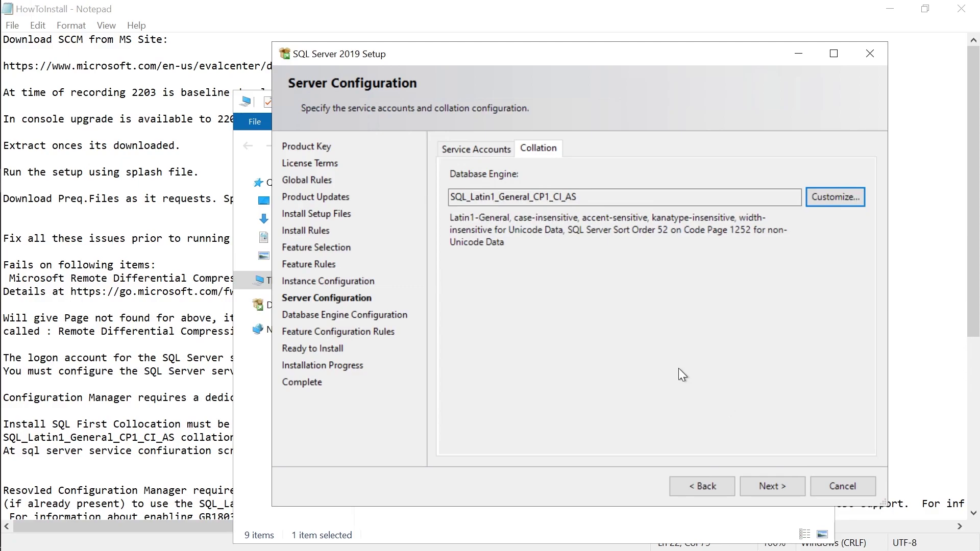
pyautogui.moveTo(593, 198); pyautogui.dragTo(448, 197)
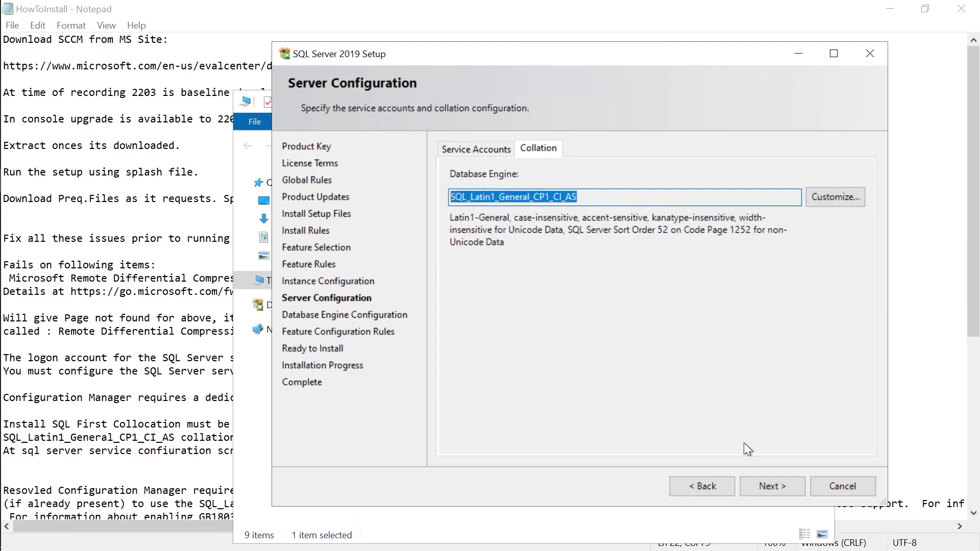
# On Database Engine Configuration, choose Mixed Mode authentication and add the current user as administrator.
pyautogui.click(768, 486)
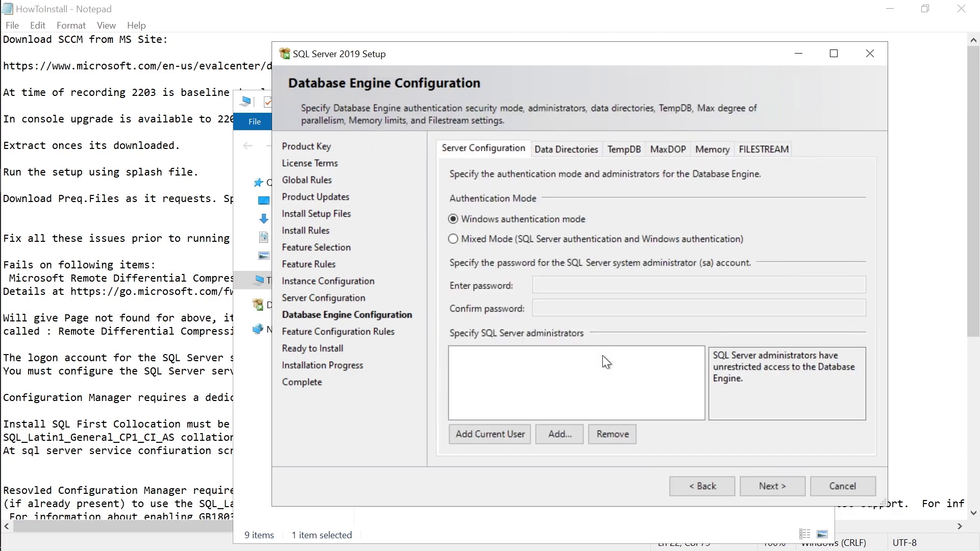
pyautogui.click(490, 238)
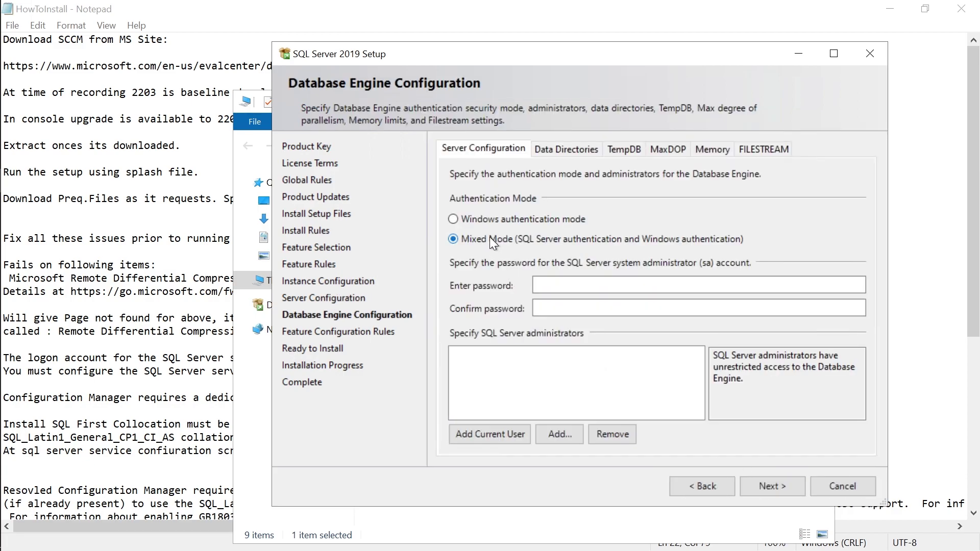
pyautogui.click(507, 434)
# Find the Administrator account via advanced search and add it as a SQL Server administrator.
pyautogui.click(556, 436)
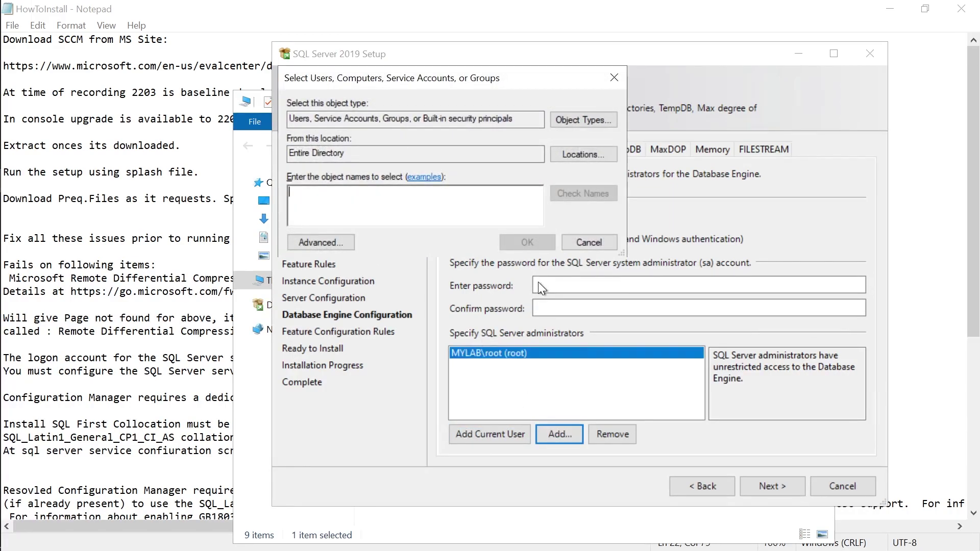
pyautogui.click(351, 246)
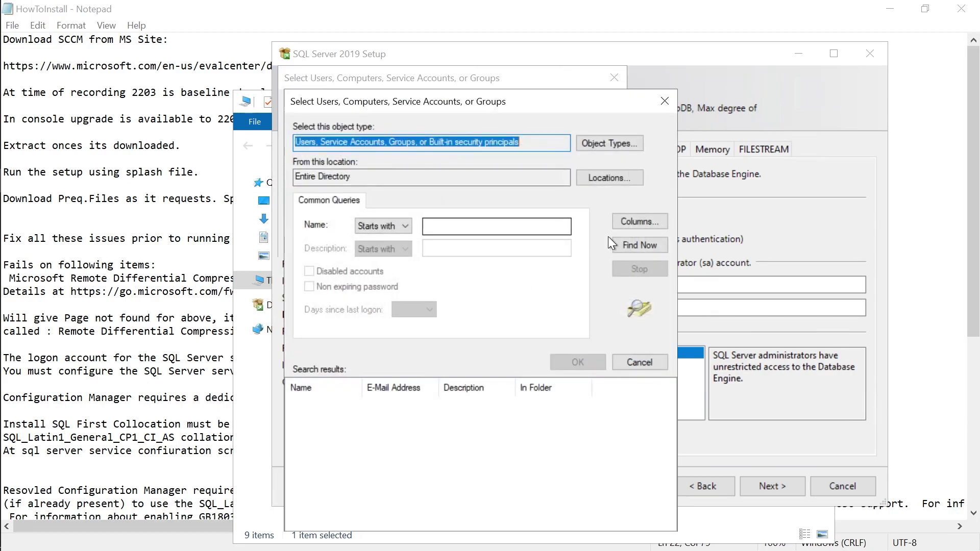
pyautogui.click(627, 245)
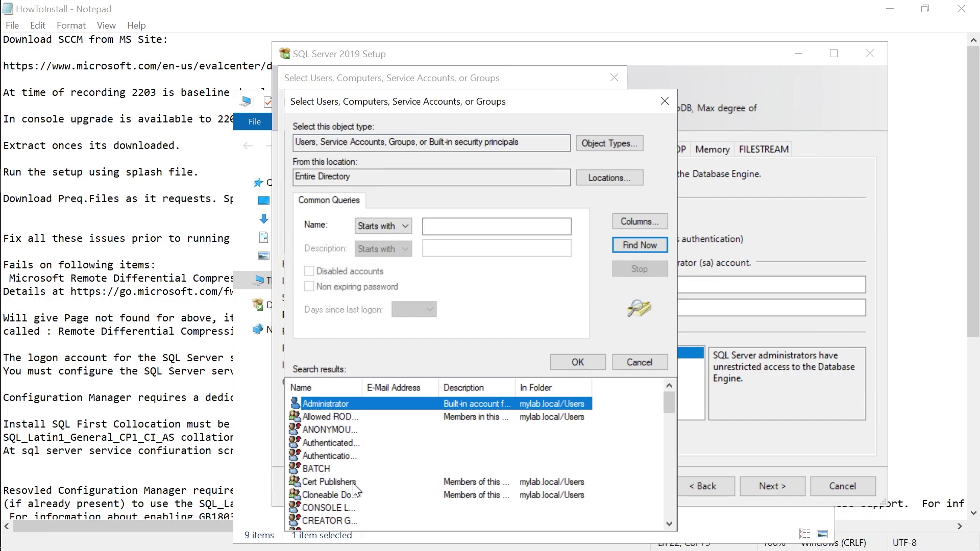
pyautogui.scroll(-1, 354, 483)
pyautogui.scroll(1, 345, 470)
pyautogui.click(562, 363)
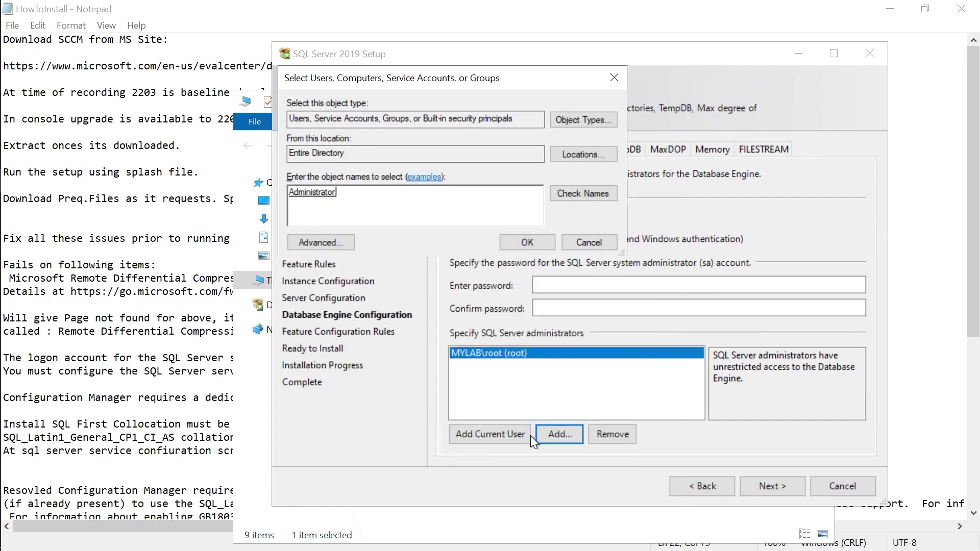
pyautogui.click(532, 243)
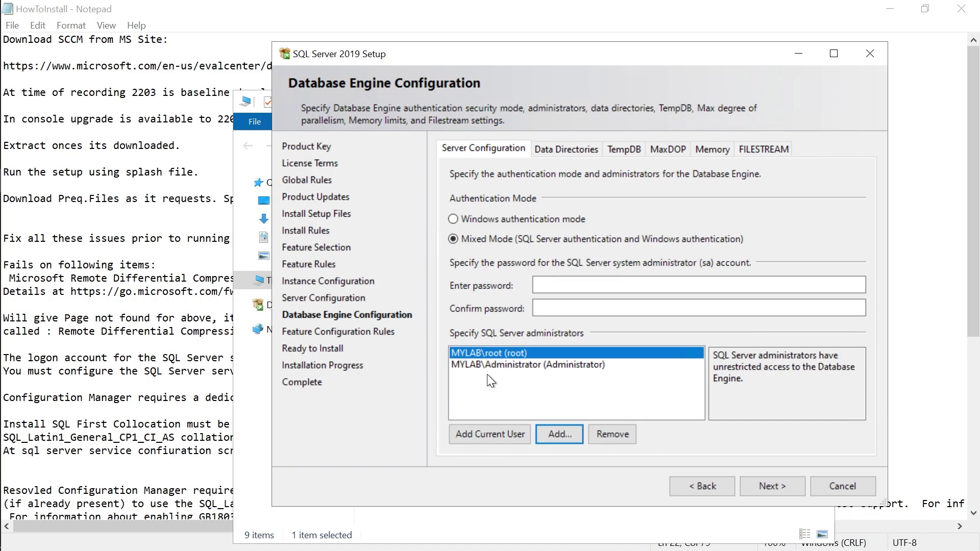
# Type the sa account password into Enter password and Confirm password so both match.
pyautogui.click(559, 284)
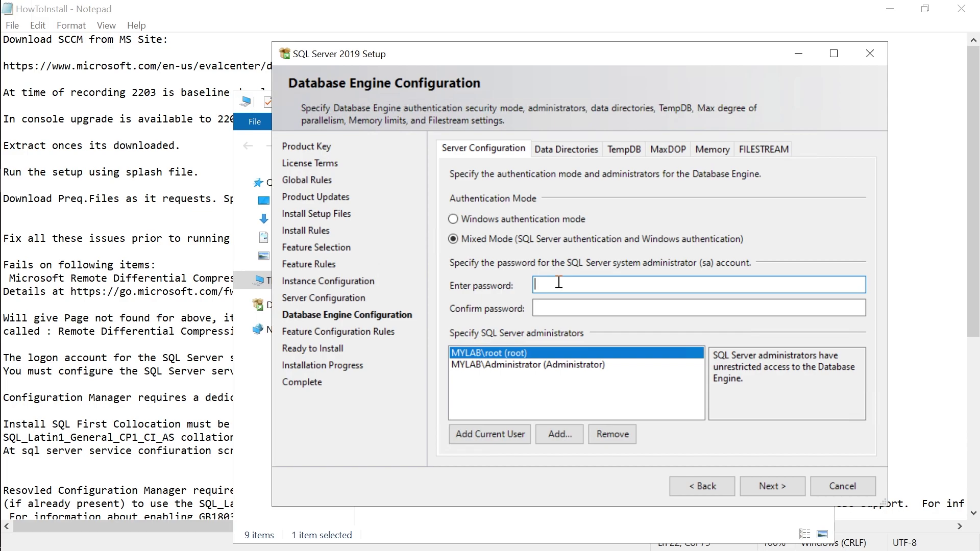
pyautogui.write('Password')
pyautogui.press('Tab')
pyautogui.write('Password1')
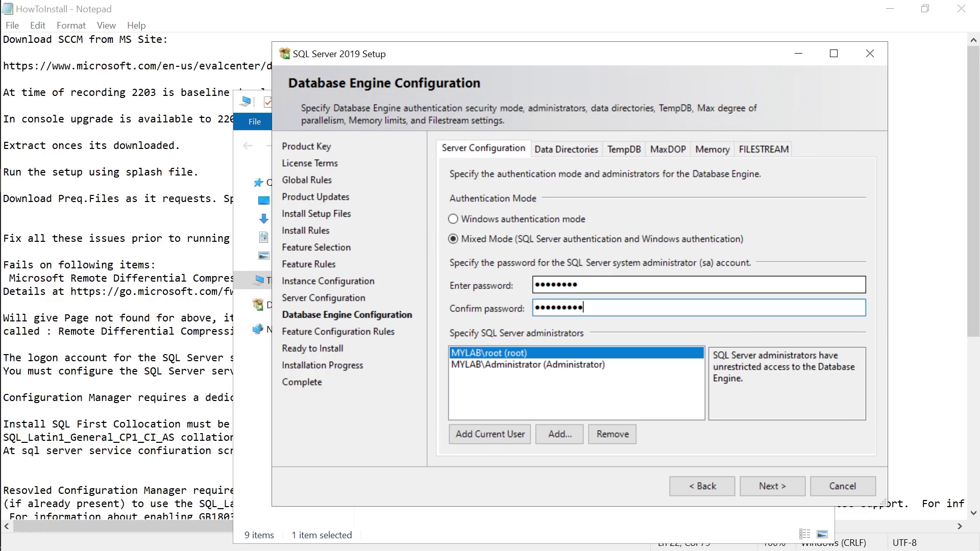
pyautogui.hotkey('shift', 'Tab')
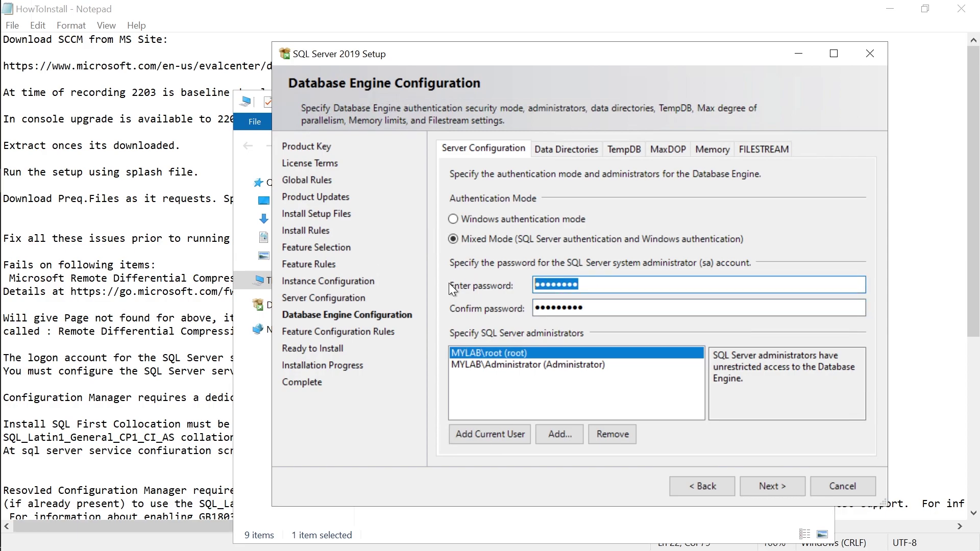
pyautogui.write('Password')
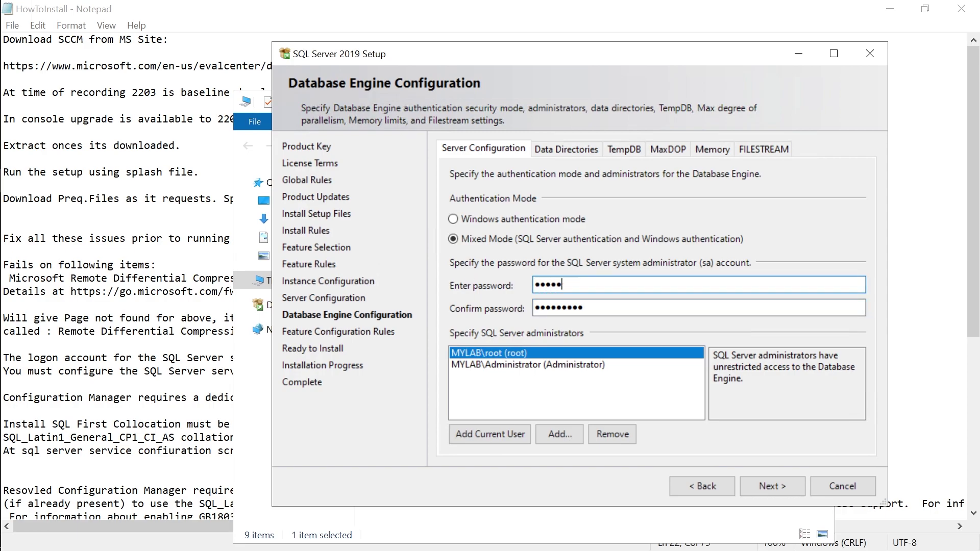
pyautogui.write('1')
# Review the Ready to Install summary and begin installing SQL Server 2019 with the configured settings.
pyautogui.click(764, 489)
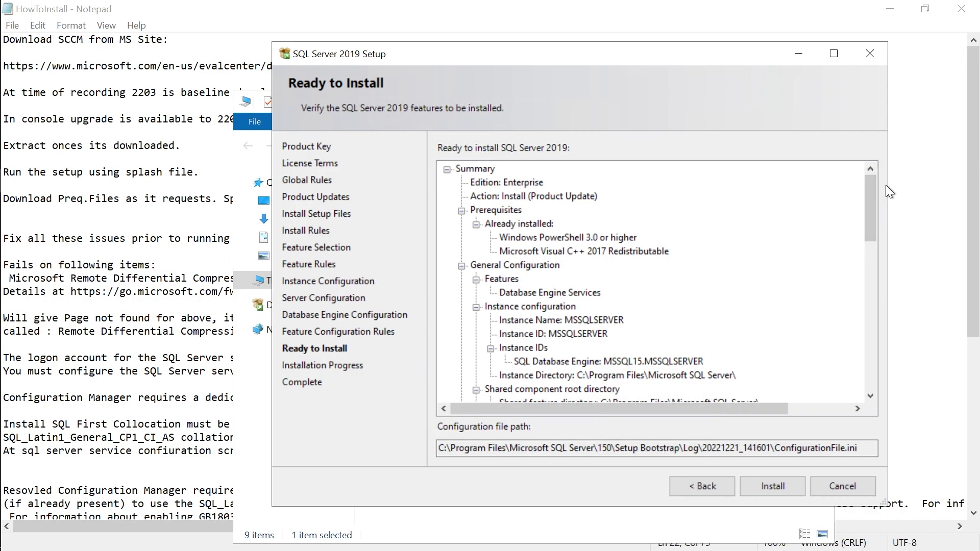
pyautogui.moveTo(872, 204); pyautogui.dragTo(866, 373)
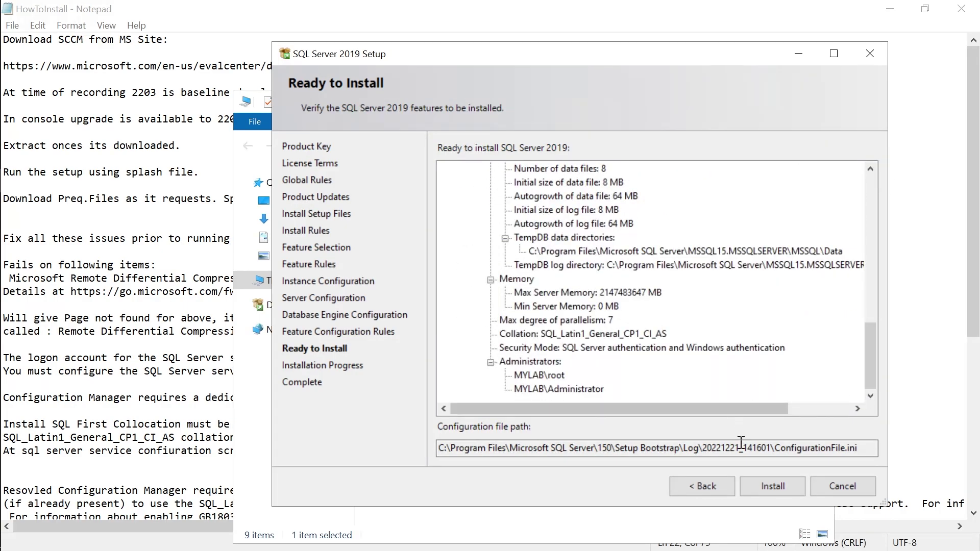
pyautogui.click(757, 482)
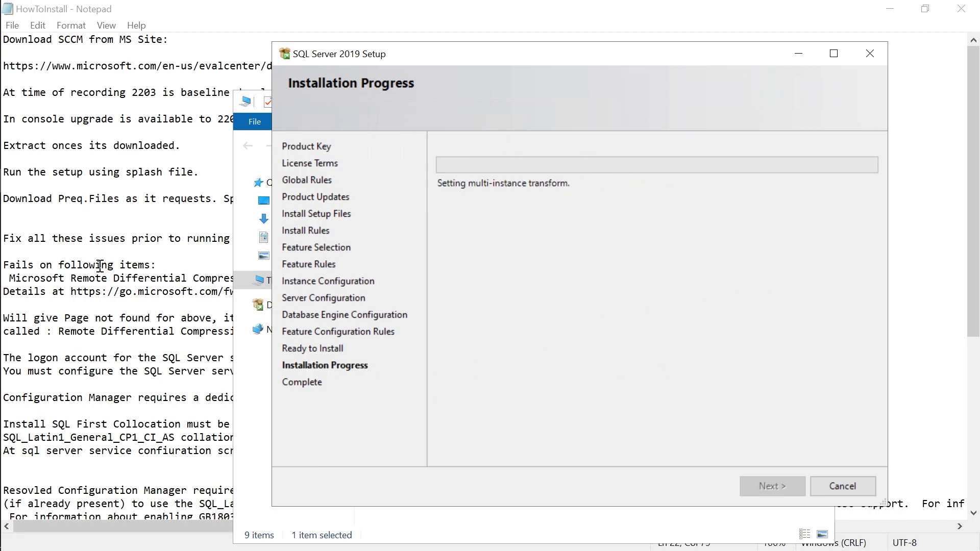
# Check the SQL Server setup progress, then scroll down to the ADK section of the install notes.
pyautogui.click(67, 279)
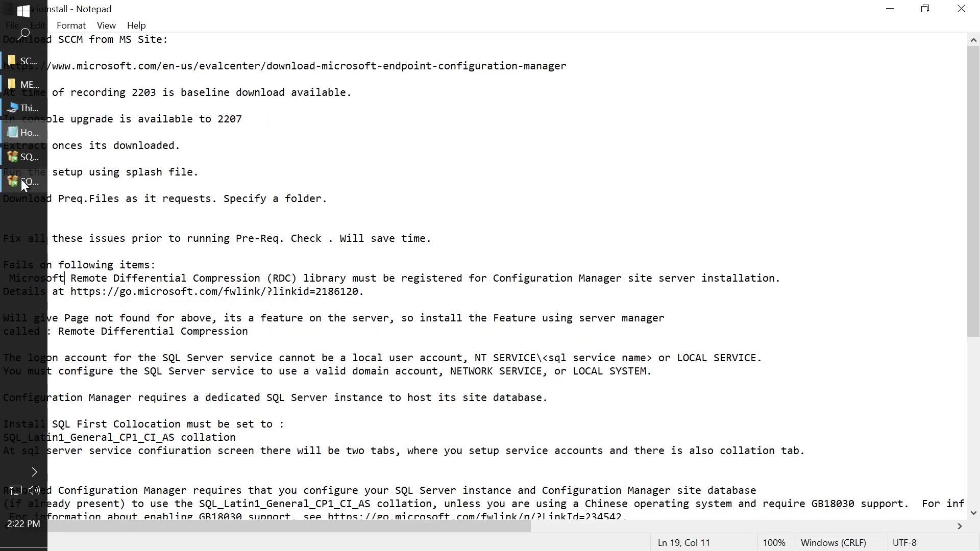
pyautogui.click(22, 181)
pyautogui.click(187, 239)
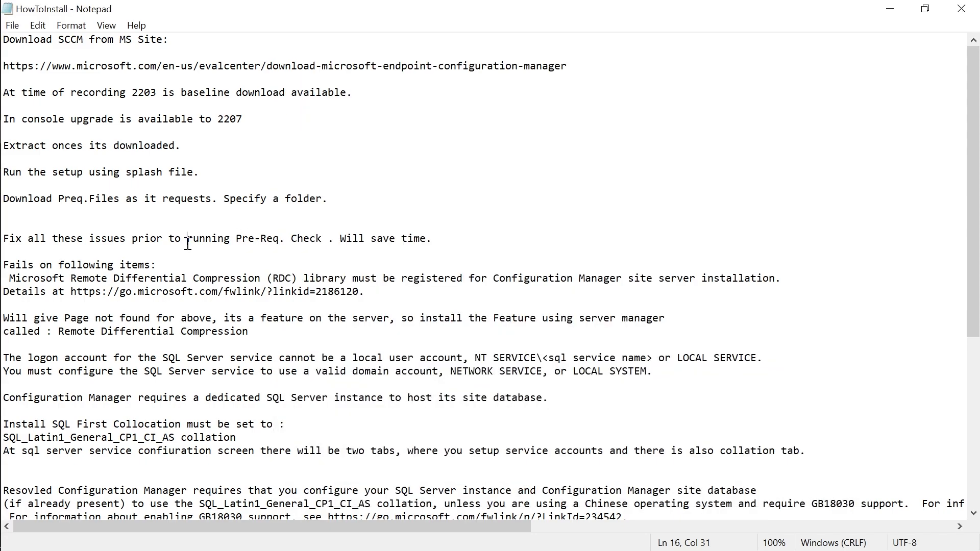
pyautogui.scroll(-2, 238, 315)
pyautogui.scroll(-5, 238, 315)
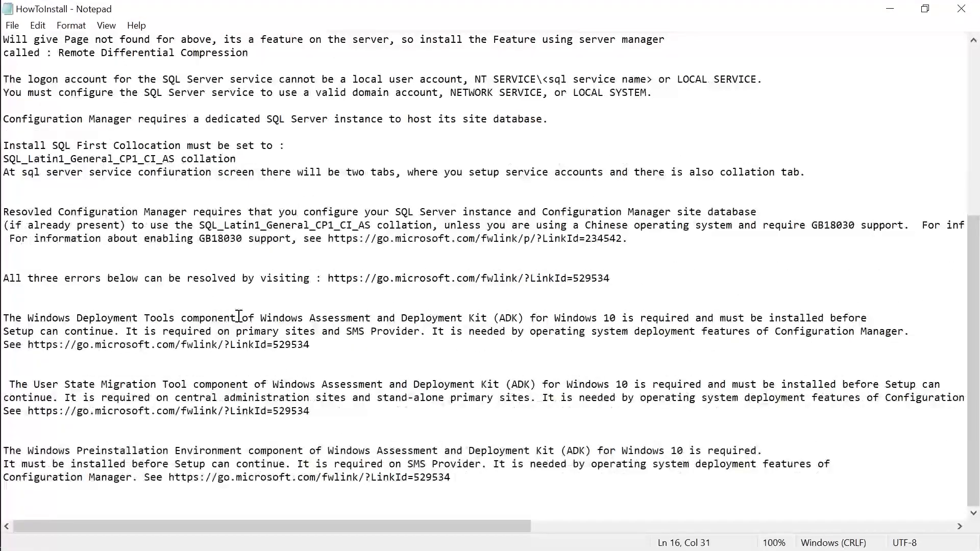
# Copy the fwlink URL for resolving all three ADK errors (go.microsoft.com/fwlink/?LinkId=529534).
pyautogui.moveTo(317, 347); pyautogui.dragTo(28, 346)
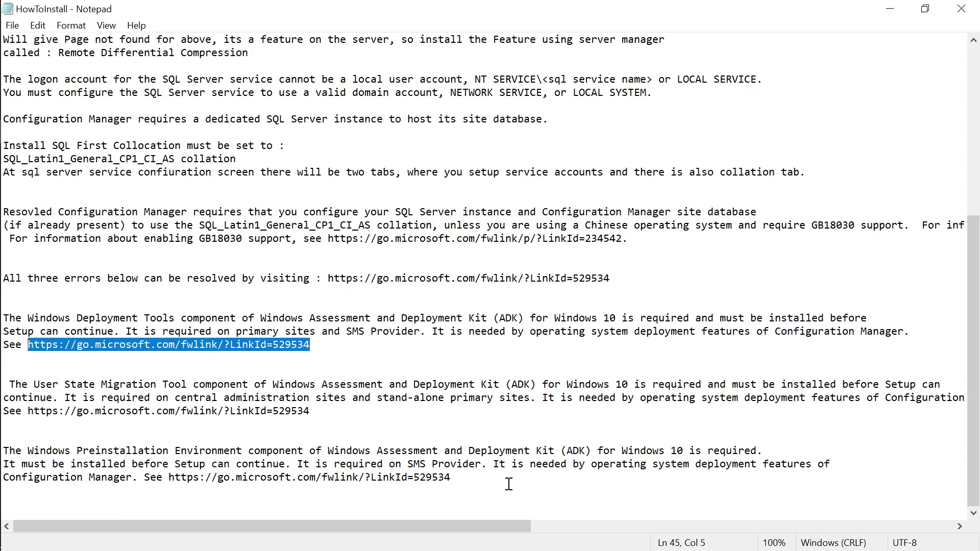
pyautogui.moveTo(608, 279); pyautogui.dragTo(327, 278)
pyautogui.hotkey('ctrl', 'c')
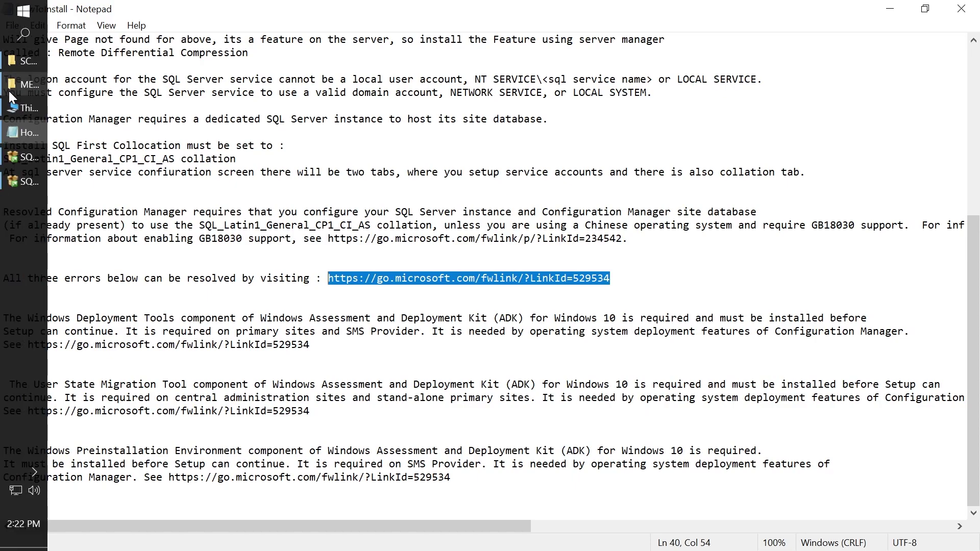
pyautogui.click(12, 13)
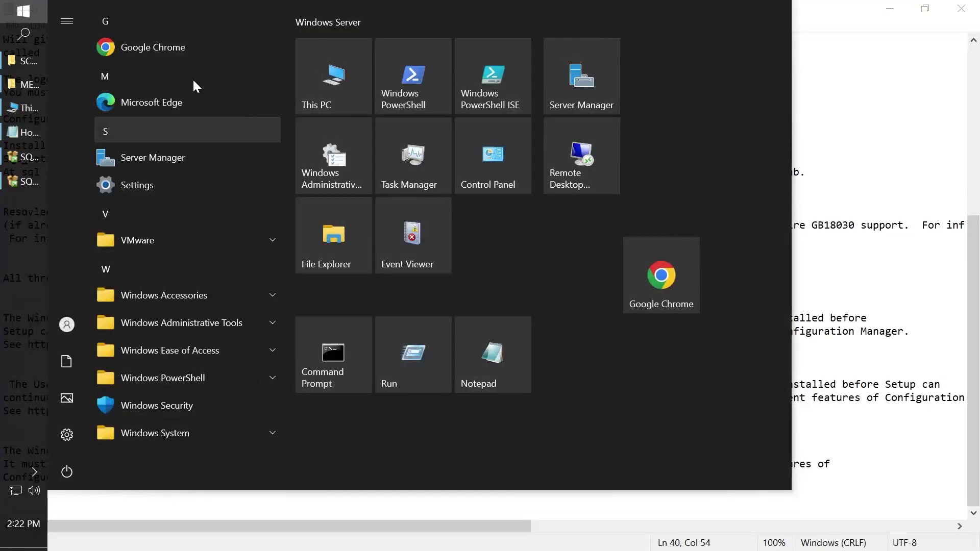
# Launch Chrome and go to the pasted ADK fwlink address.
pyautogui.click(157, 53)
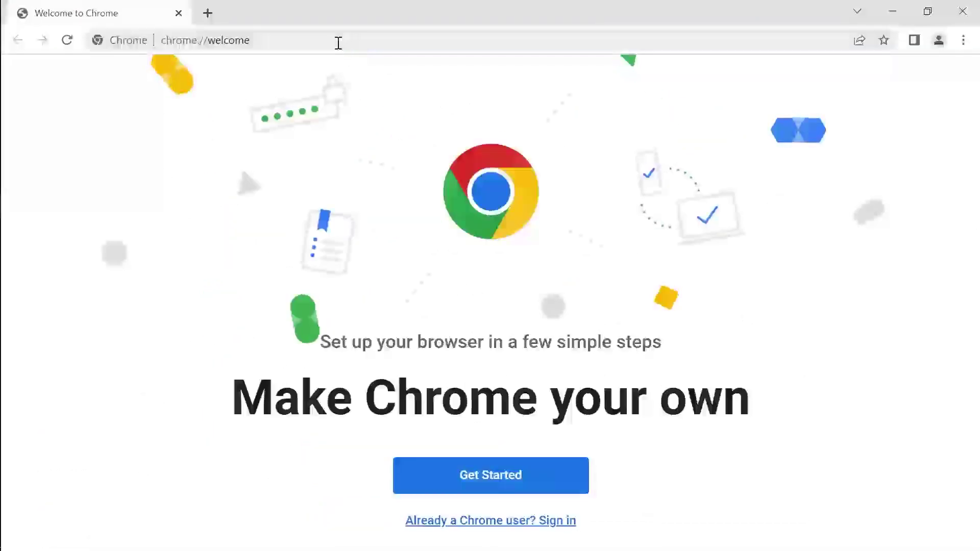
pyautogui.click(337, 42)
pyautogui.hotkey('ctrl', 'v')
pyautogui.press('Return')
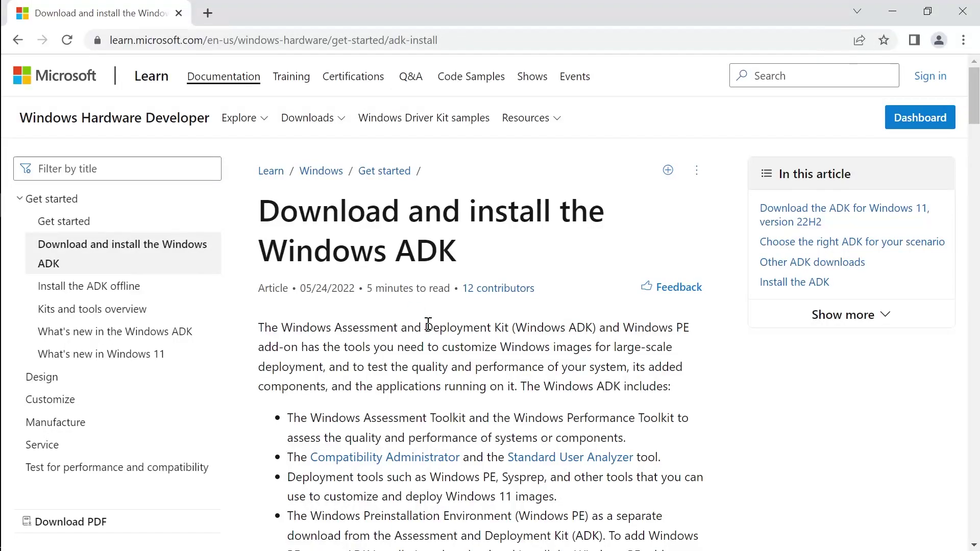
# Download the Windows ADK and Windows PE add-on installers, then close Chrome.
pyautogui.scroll(-5, 477, 351)
pyautogui.scroll(-6, 479, 353)
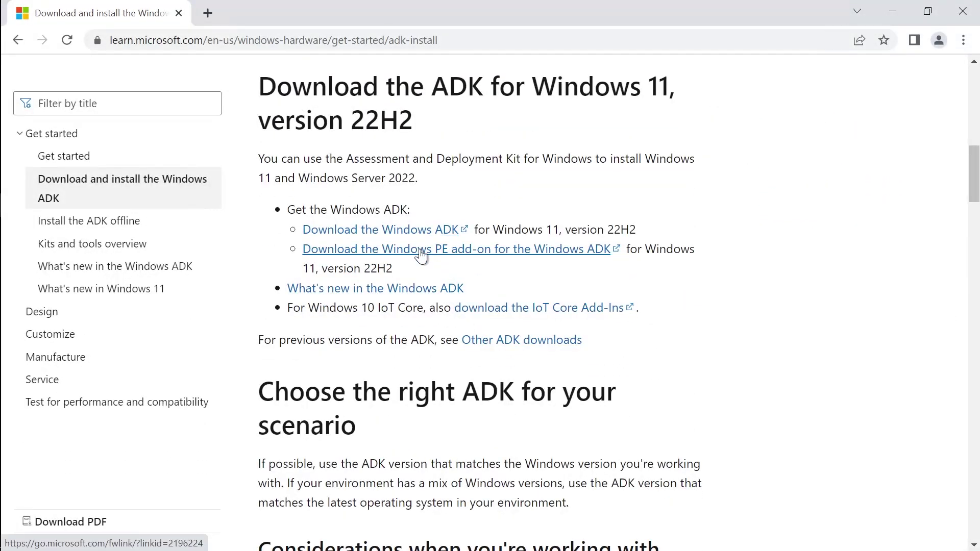
pyautogui.click(401, 229)
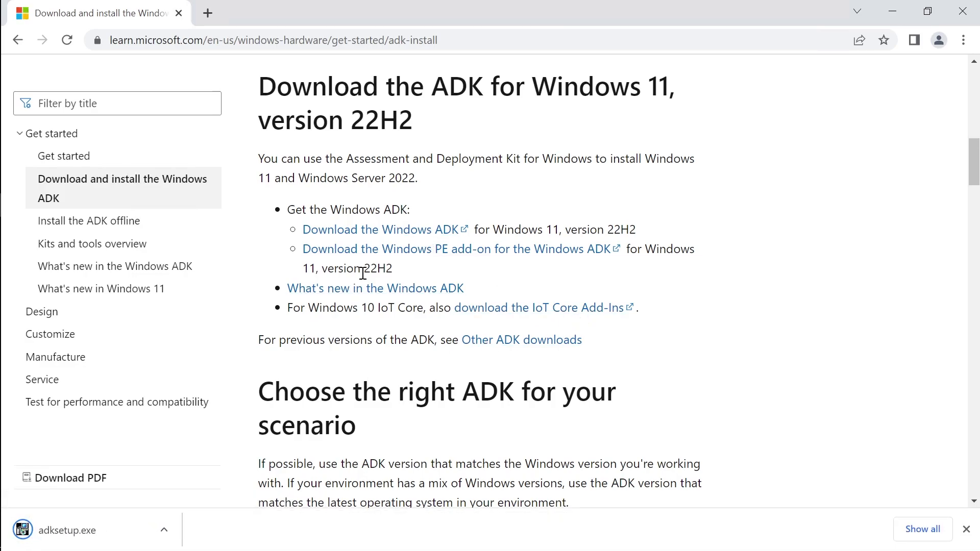
pyautogui.click(441, 254)
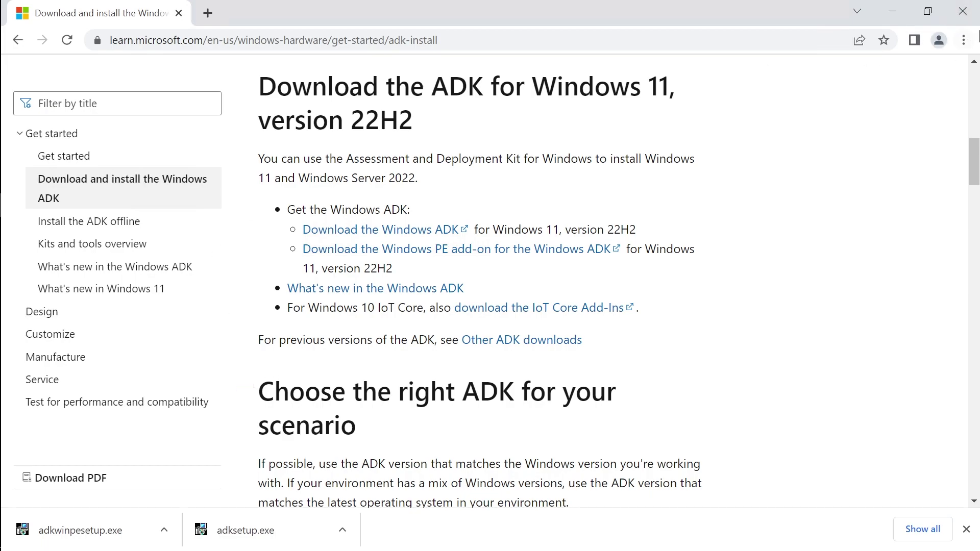
pyautogui.click(963, 11)
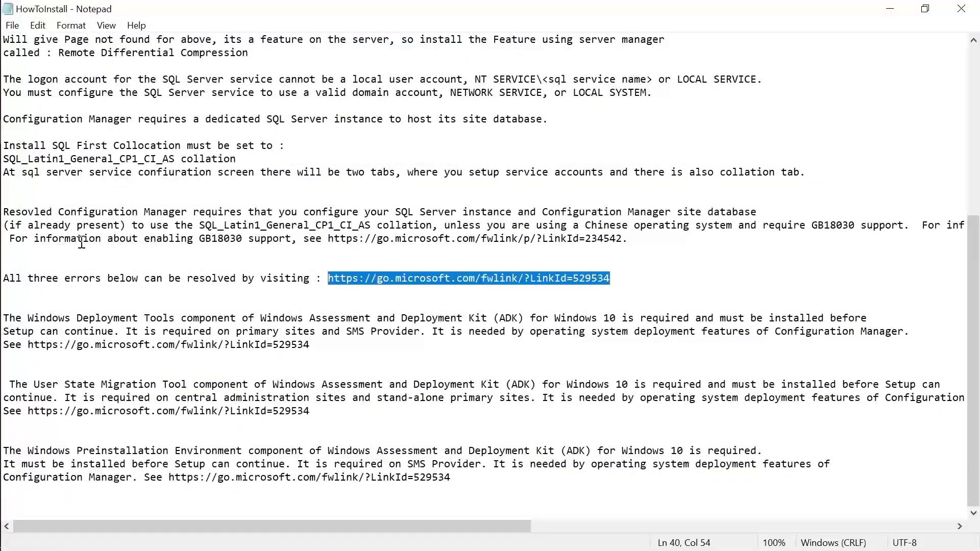
# Run adksetup from the Downloads folder in File Explorer.
pyautogui.click(335, 322)
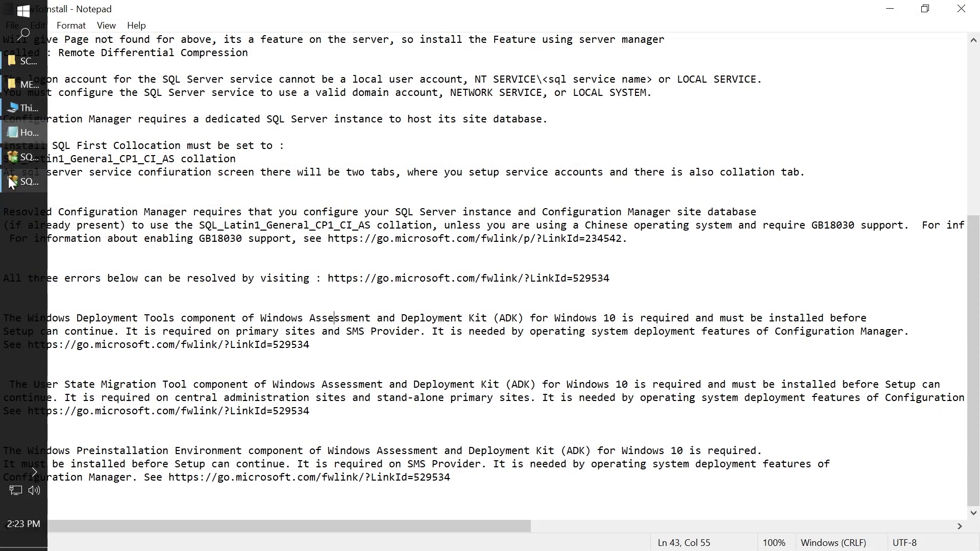
pyautogui.click(18, 180)
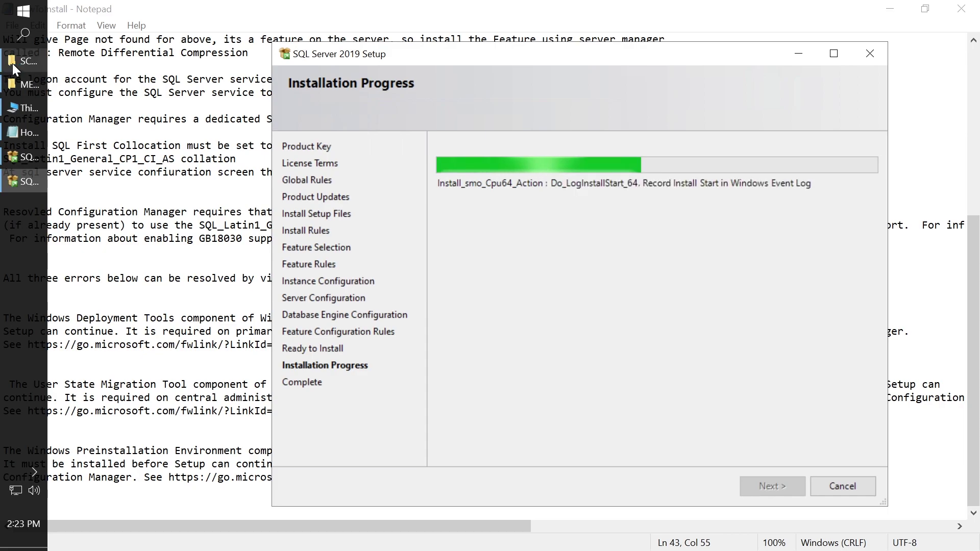
pyautogui.click(14, 62)
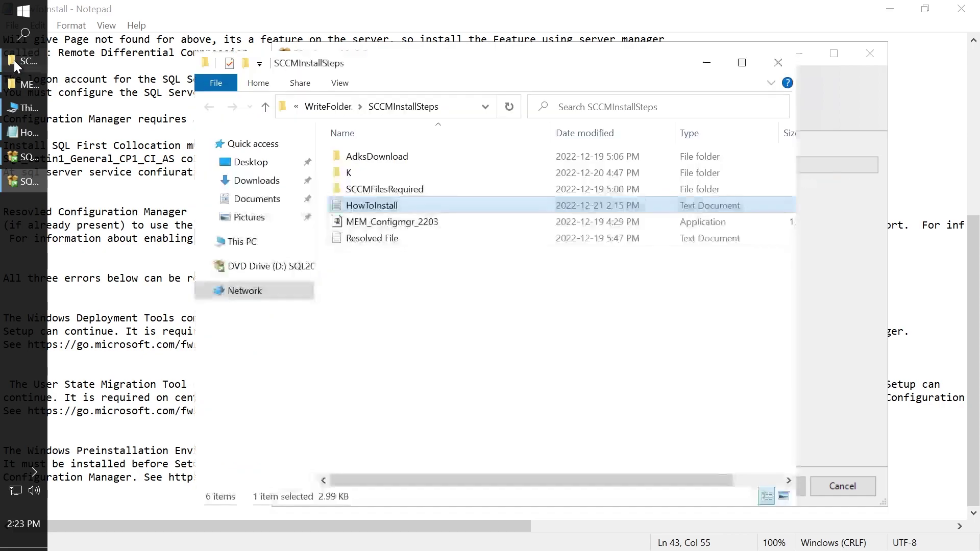
pyautogui.click(259, 182)
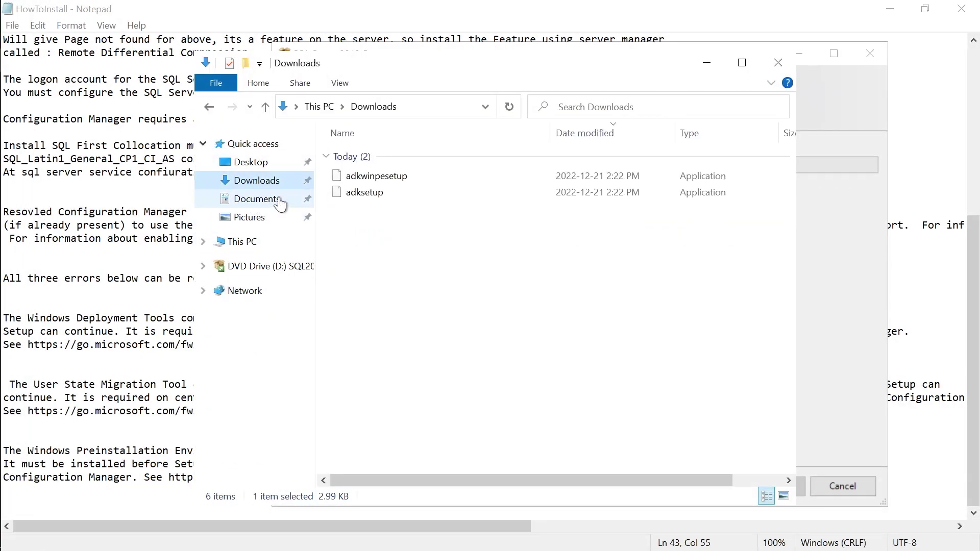
pyautogui.doubleClick(364, 192)
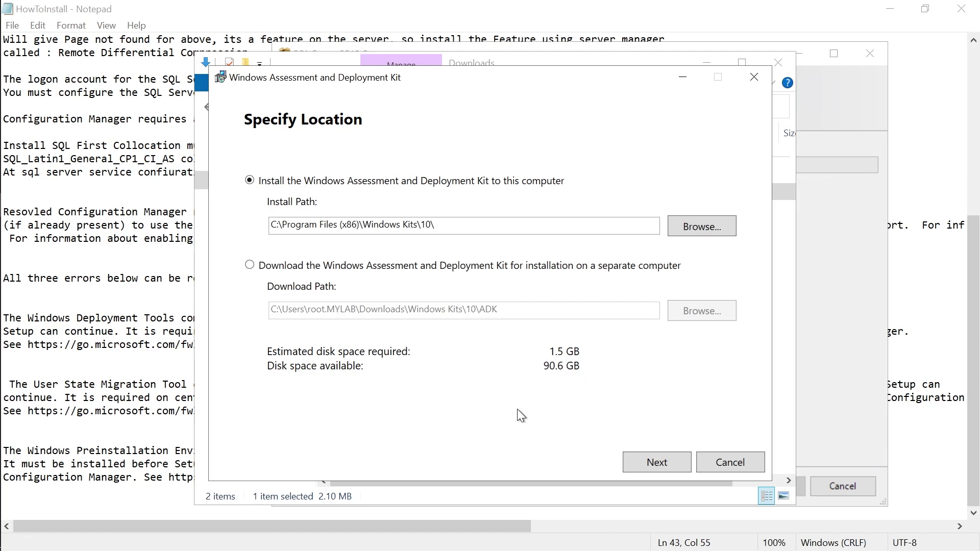
# Keep the default path C:\Program Files (x86)\Windows Kits\10\ and decline sending insights.
pyautogui.click(641, 459)
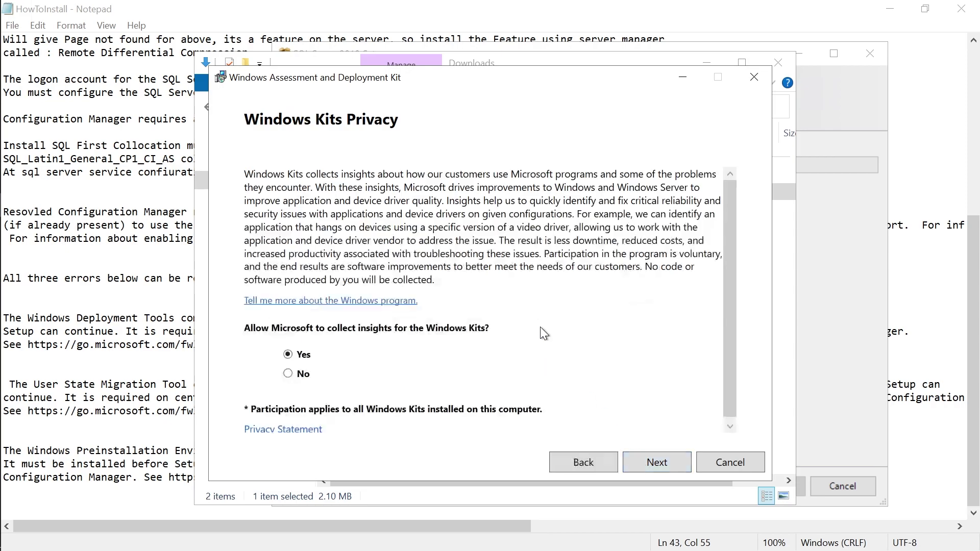
pyautogui.click(290, 375)
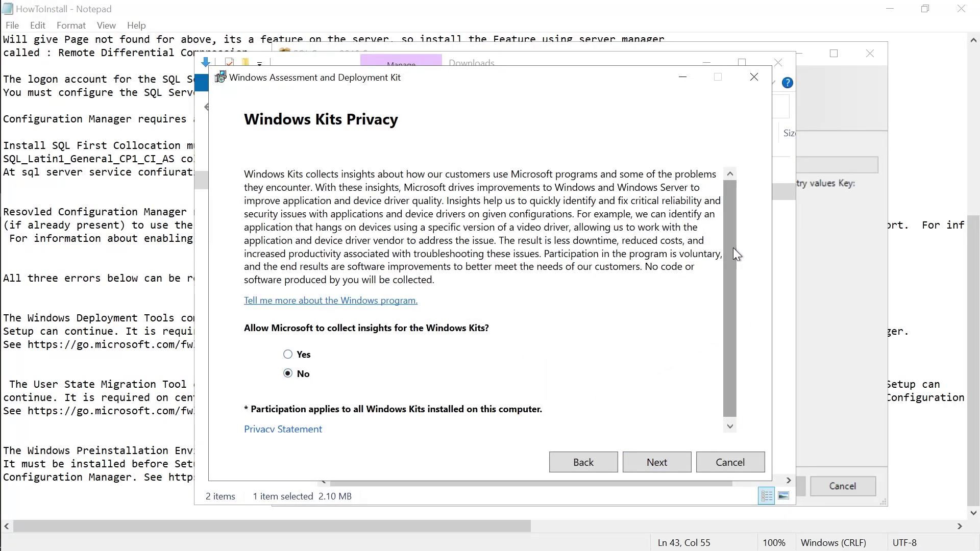
pyautogui.moveTo(733, 247); pyautogui.dragTo(730, 320)
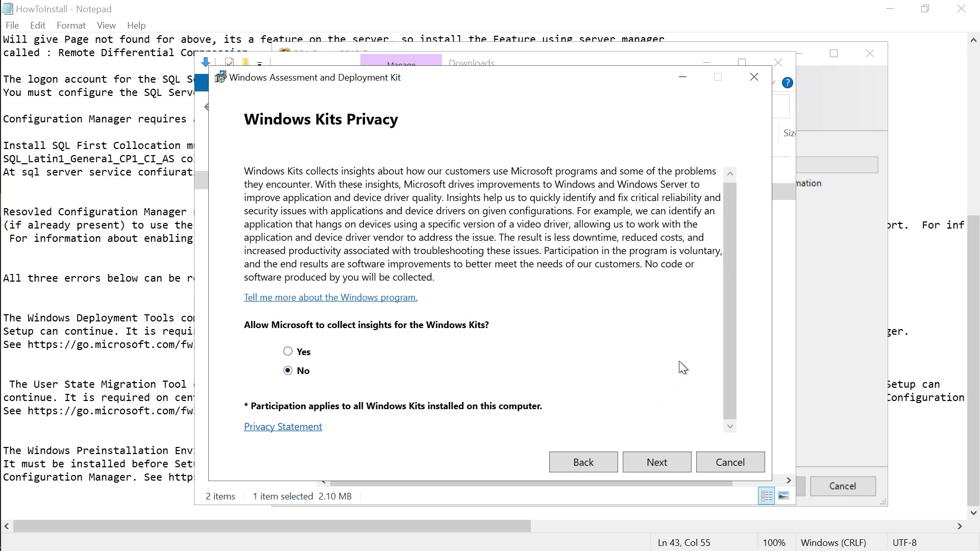
pyautogui.moveTo(728, 337); pyautogui.dragTo(733, 376)
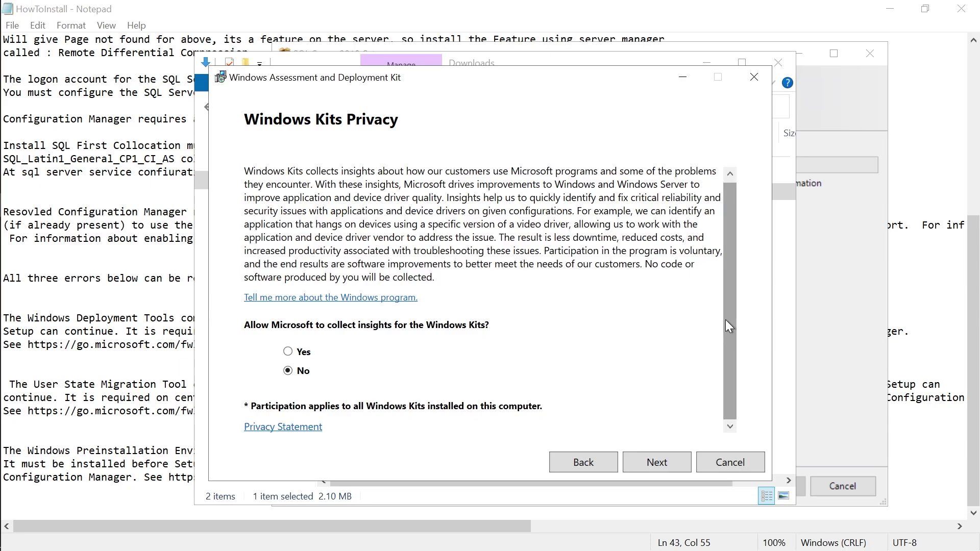
pyautogui.click(657, 464)
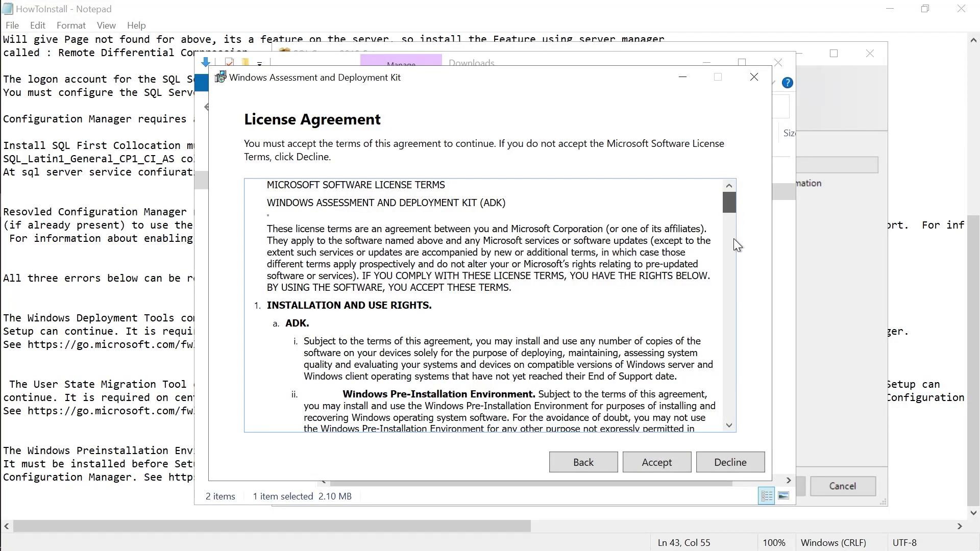
# Accept the ADK license terms and install the default features.
pyautogui.moveTo(734, 224); pyautogui.dragTo(731, 421)
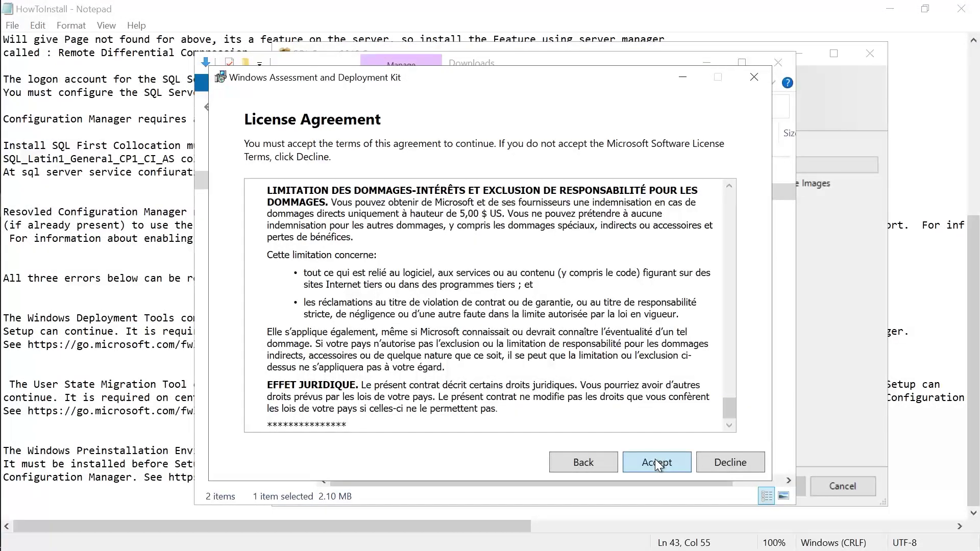
pyautogui.click(657, 463)
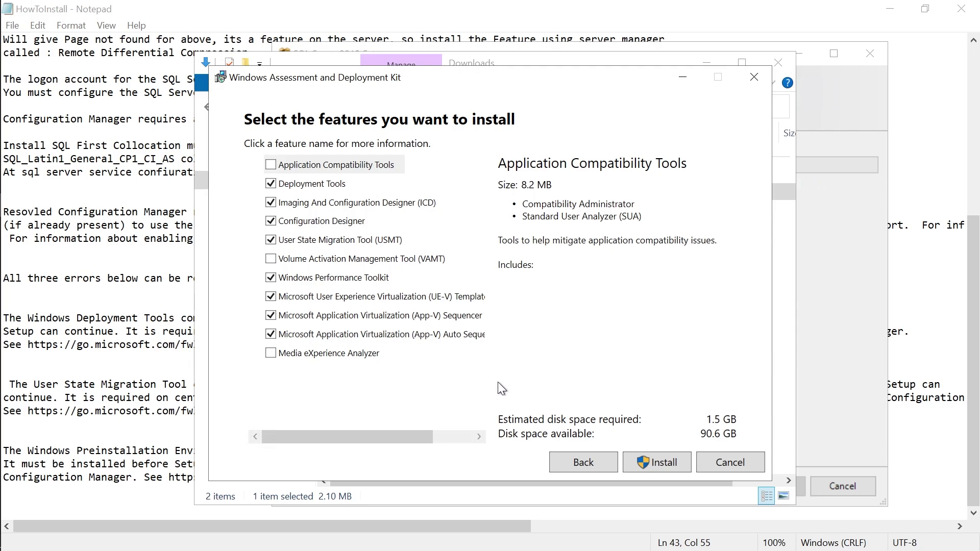
pyautogui.click(661, 462)
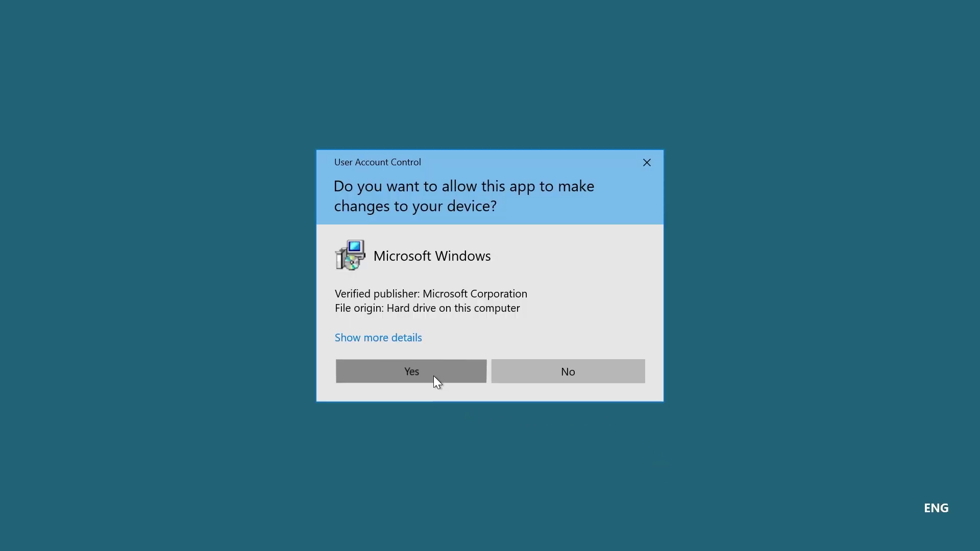
# Approve the ADK install's admin prompt, then open the taskbar context menu with Task Manager.
pyautogui.click(434, 376)
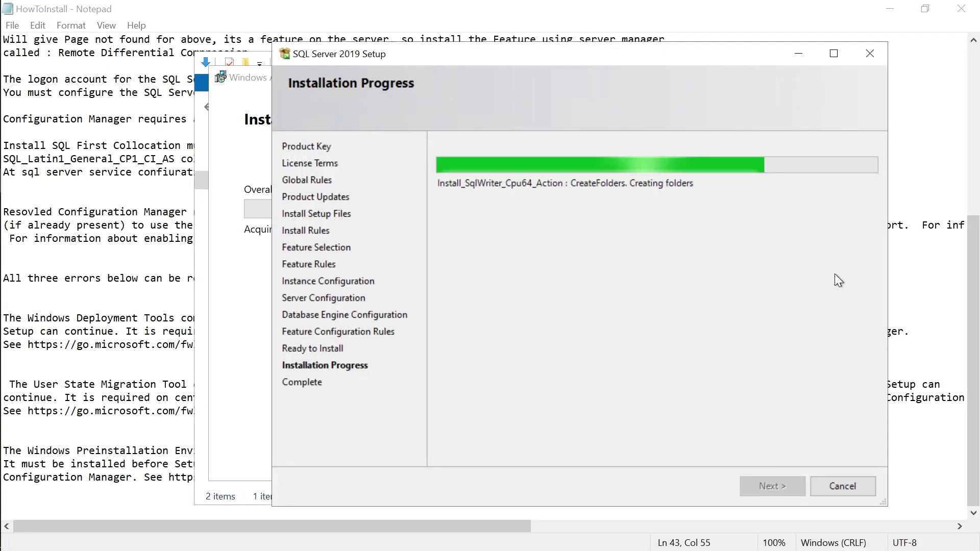
pyautogui.click(836, 275)
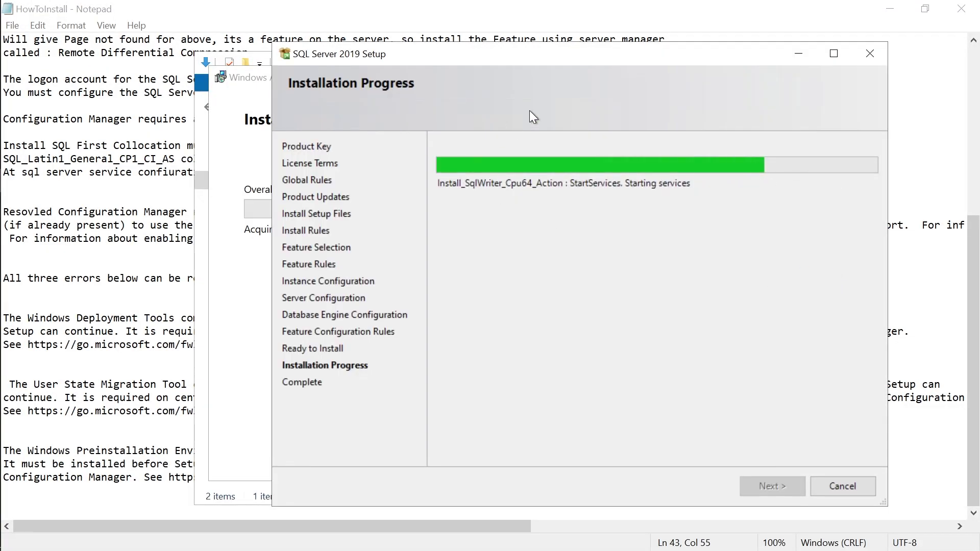
pyautogui.click(231, 101)
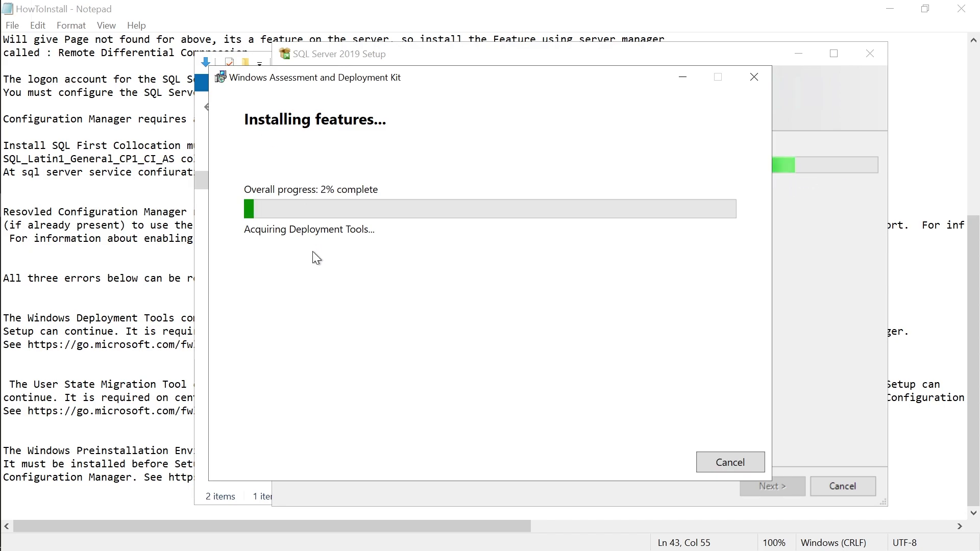
pyautogui.moveTo(3, 5)
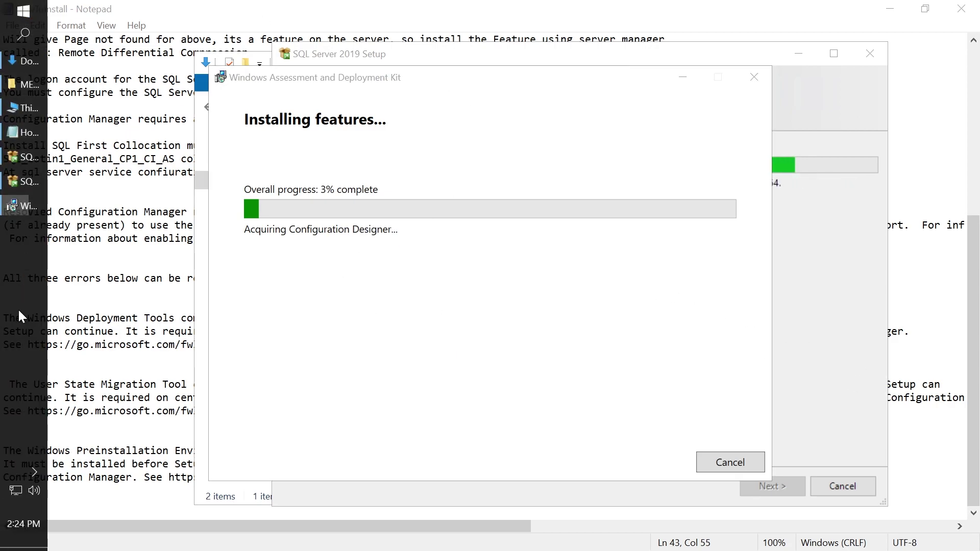
pyautogui.rightClick(17, 309)
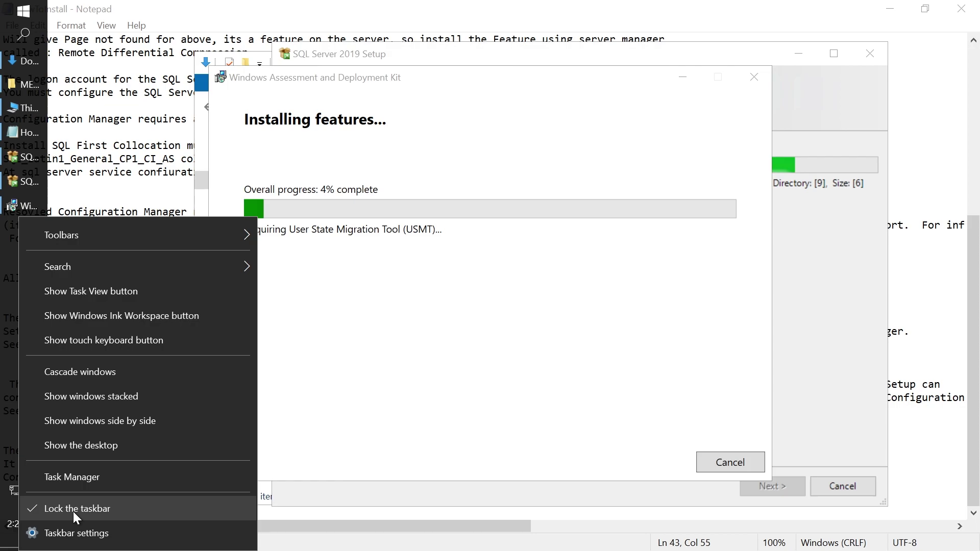
# Show Ethernet1 throughput on Task Manager's Performance tab, then raise the ADK and SQL Setup windows.
pyautogui.click(80, 484)
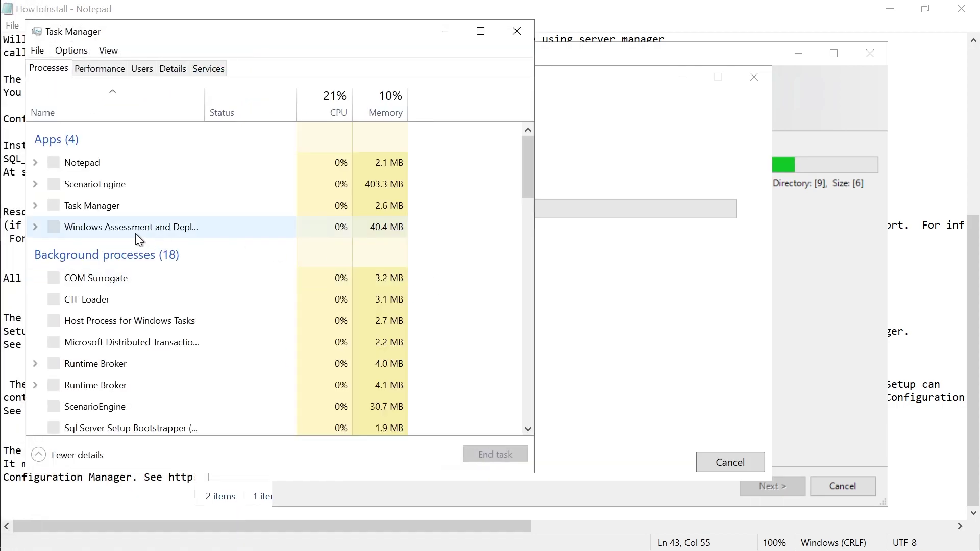
pyautogui.click(99, 68)
pyautogui.click(103, 244)
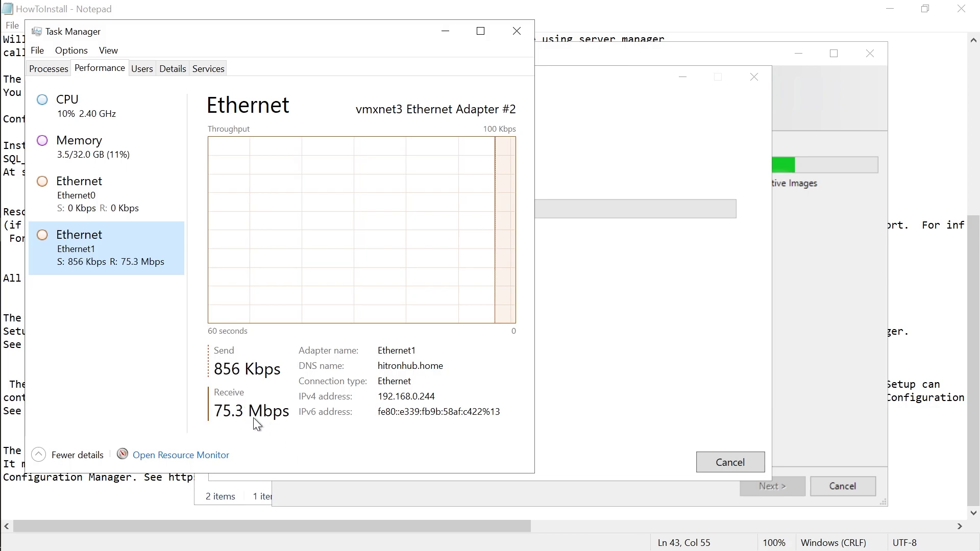
pyautogui.click(714, 268)
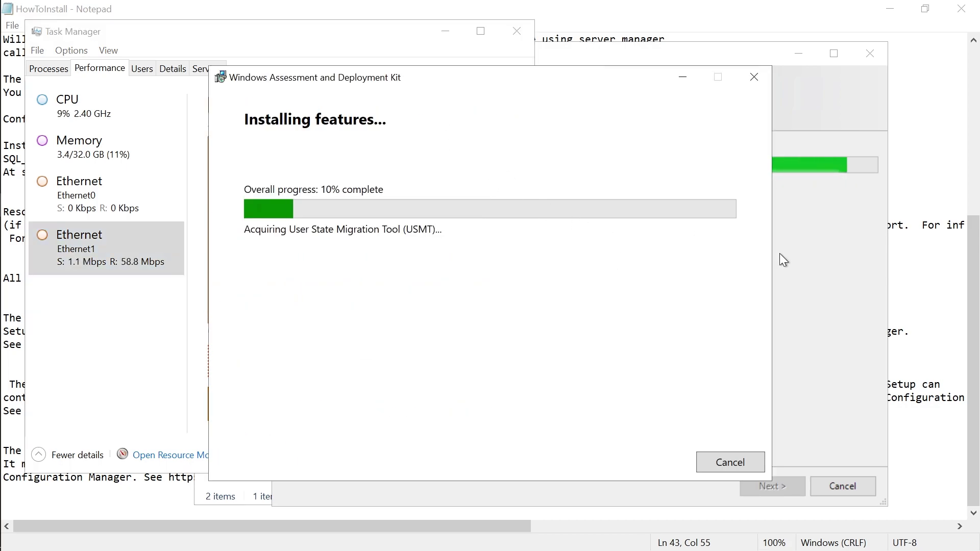
pyautogui.click(805, 265)
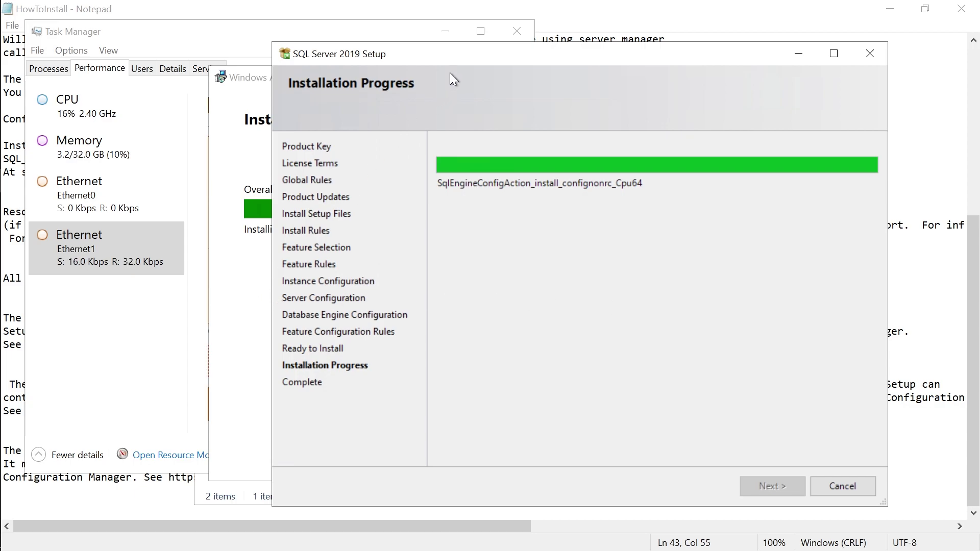
# Arrange the SQL Server Setup and ADK windows so both installs' progress stays visible.
pyautogui.moveTo(463, 56); pyautogui.dragTo(566, 66)
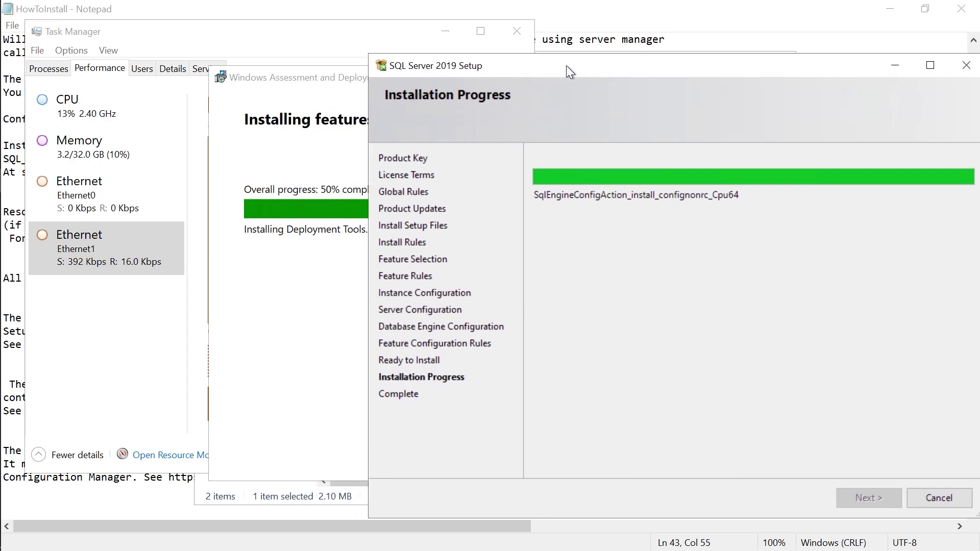
pyautogui.moveTo(566, 65); pyautogui.dragTo(538, 72)
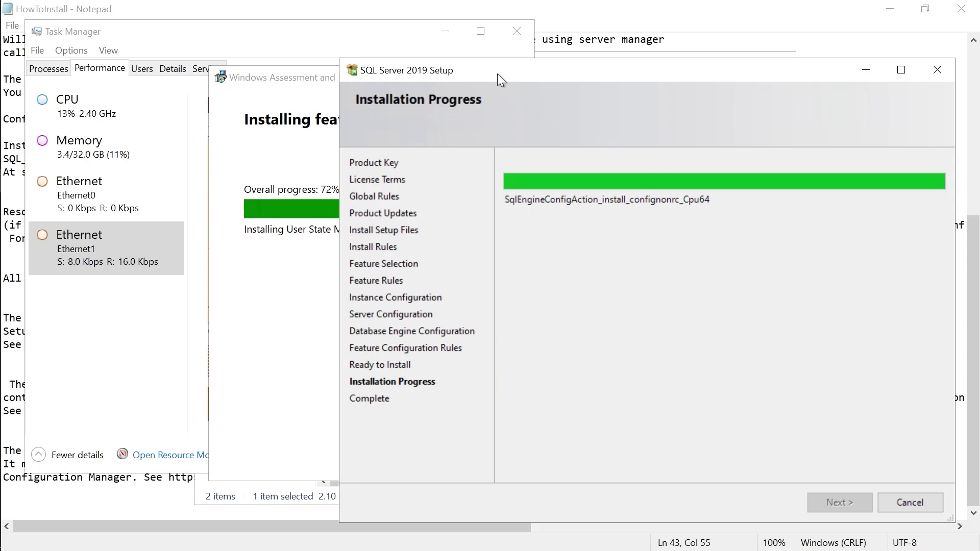
pyautogui.moveTo(497, 73); pyautogui.dragTo(508, 72)
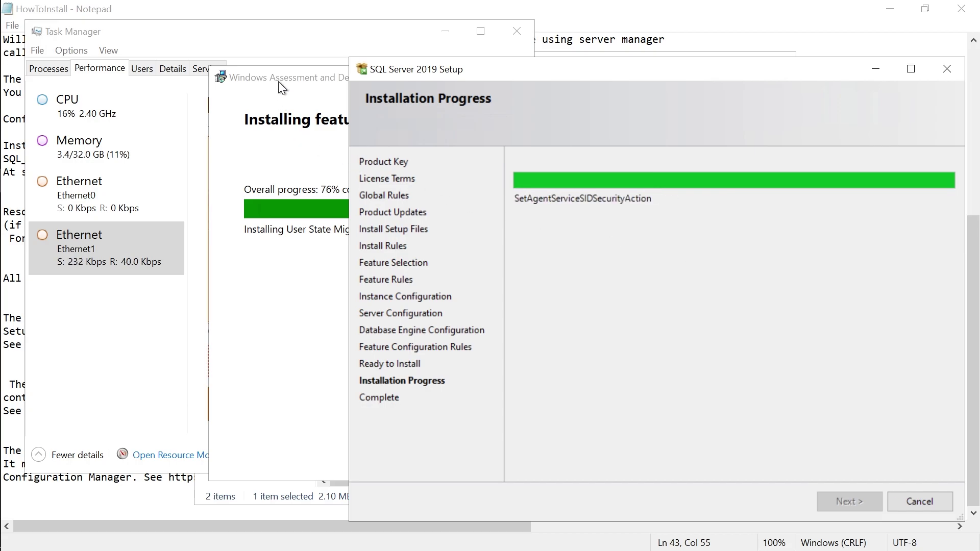
pyautogui.moveTo(278, 82); pyautogui.dragTo(273, 78)
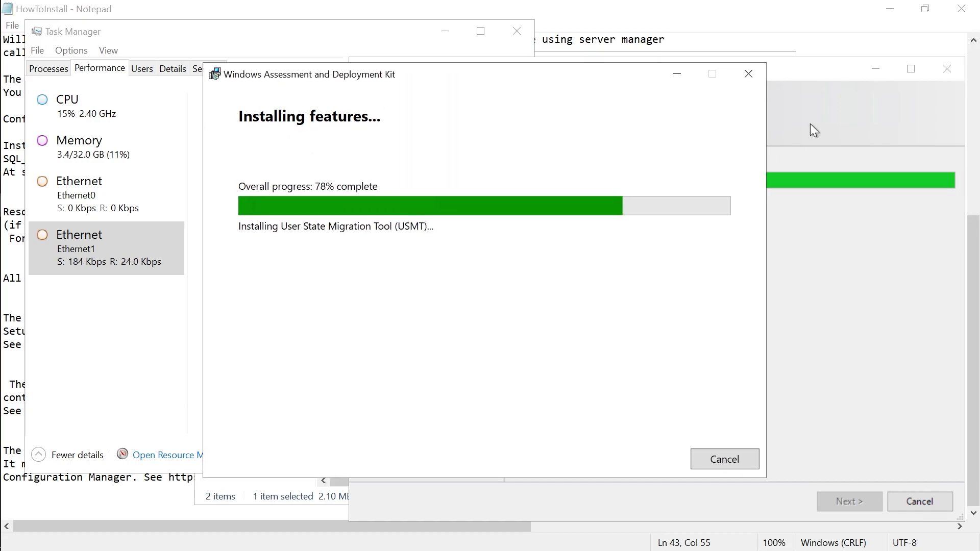
pyautogui.click(811, 109)
pyautogui.moveTo(553, 78); pyautogui.dragTo(559, 85)
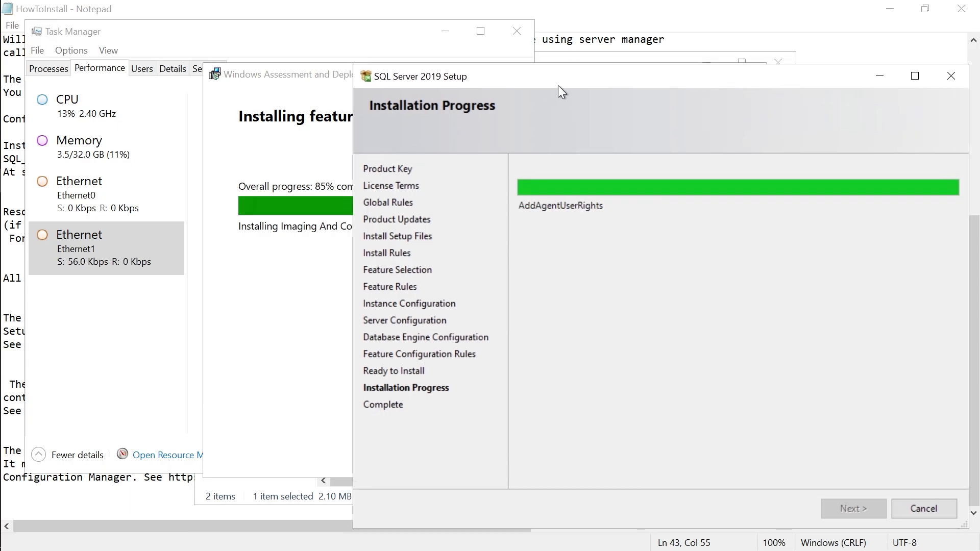
pyautogui.moveTo(550, 84)
pyautogui.mouseDown()
pyautogui.moveTo(517, 84)
pyautogui.moveTo(551, 75)
pyautogui.mouseUp()
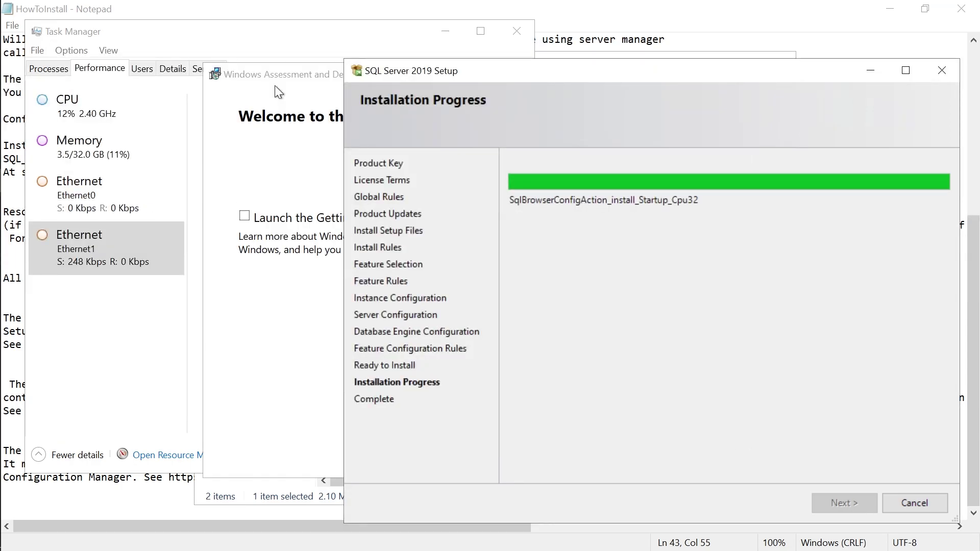
# Close the finished ADK installer and open Downloads in File Explorer.
pyautogui.click(294, 298)
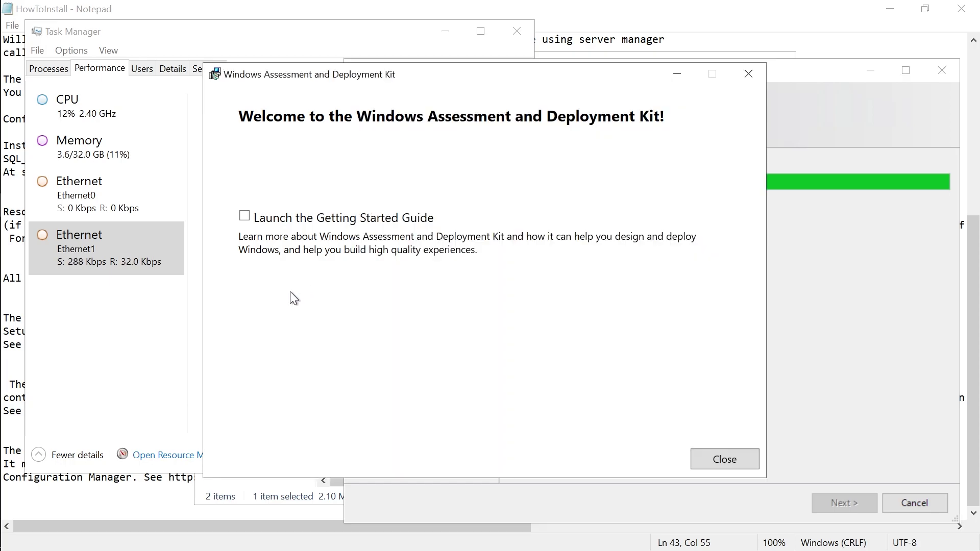
pyautogui.click(709, 458)
pyautogui.moveTo(1, 182)
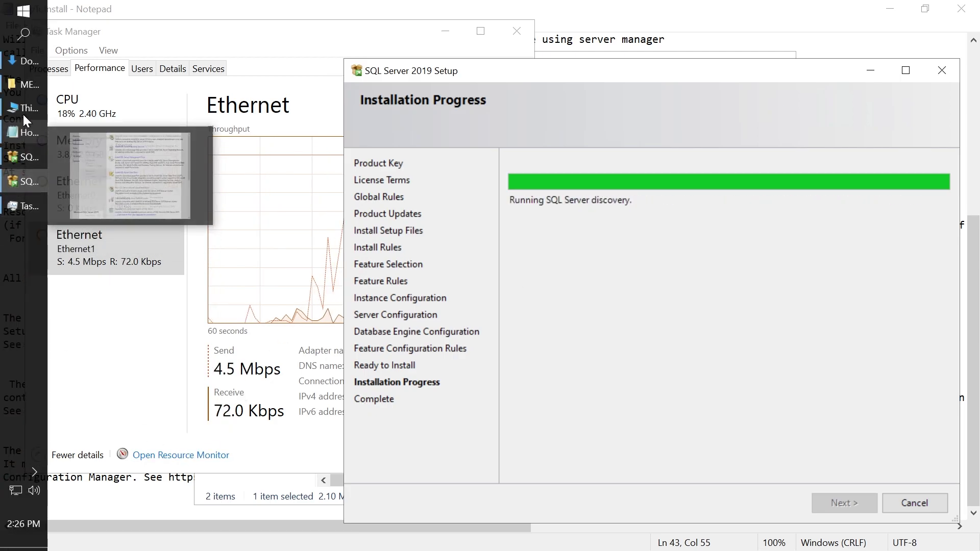
pyautogui.click(18, 85)
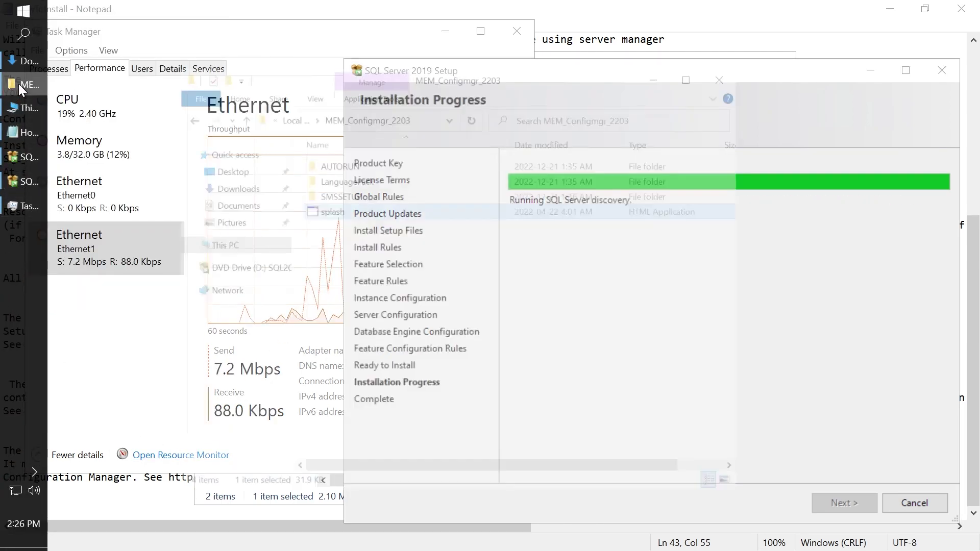
pyautogui.click(277, 207)
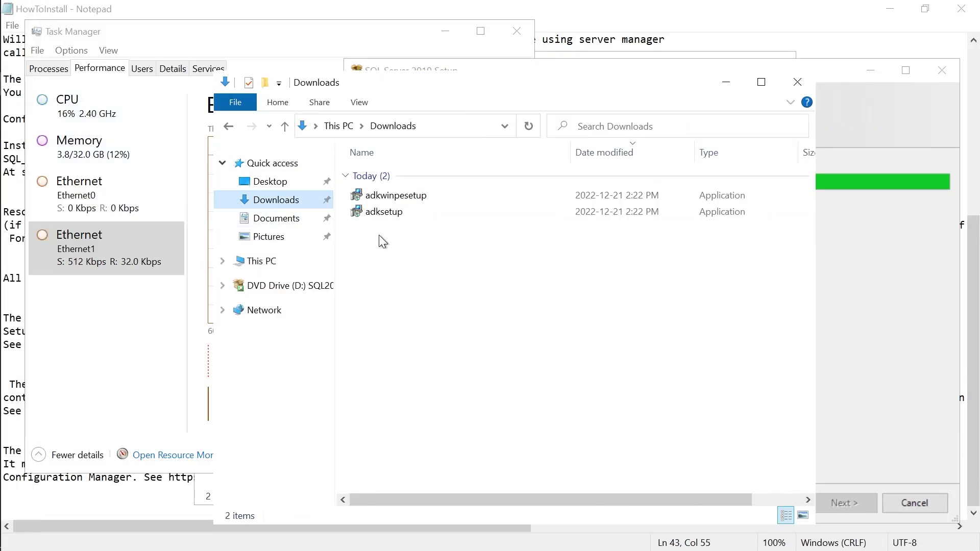
# Run adkwinpesetup from the Downloads folder to start the WinPE add-ons installer.
pyautogui.click(398, 202)
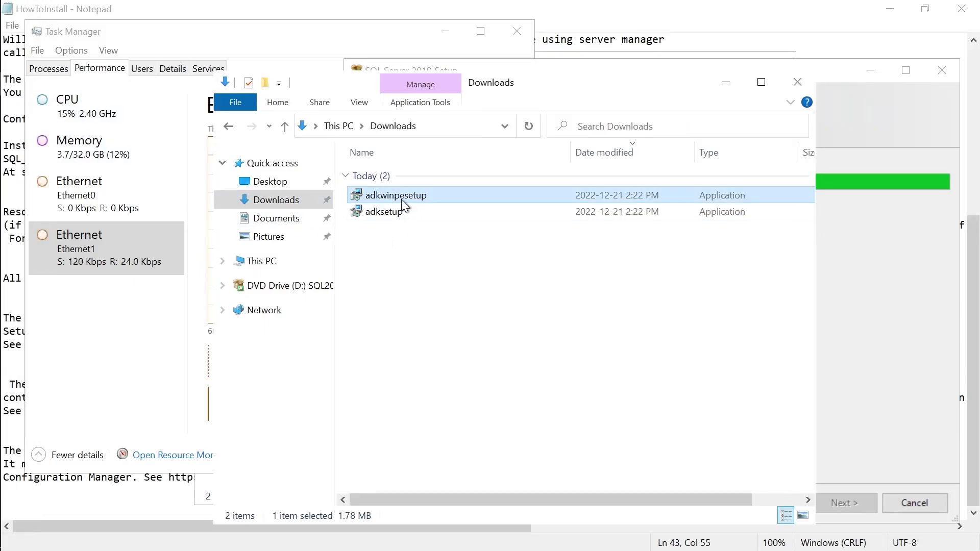
pyautogui.doubleClick(402, 200)
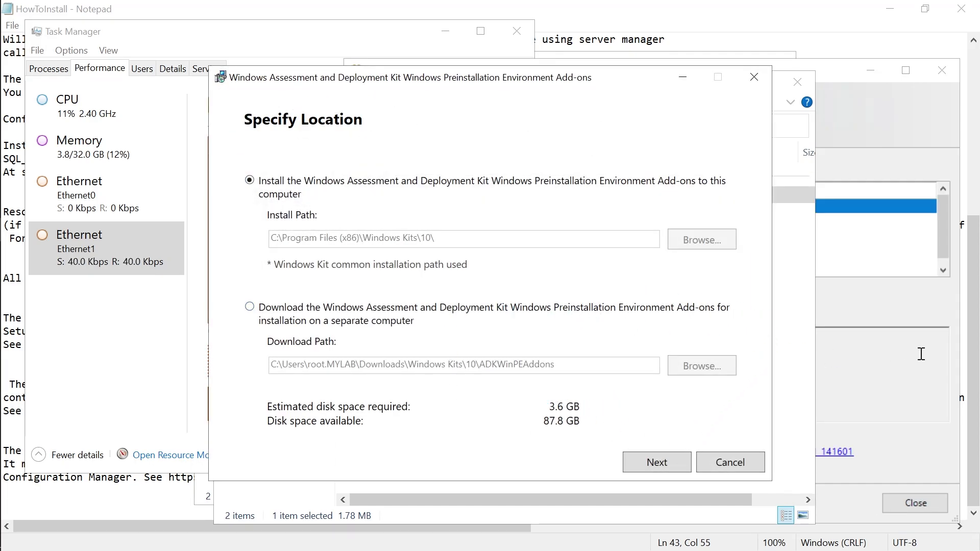
# Verify each SQL Server 2019 feature, including Client Connectivity and Setup Support Files, shows Succeeded, then close setup.
pyautogui.click(878, 308)
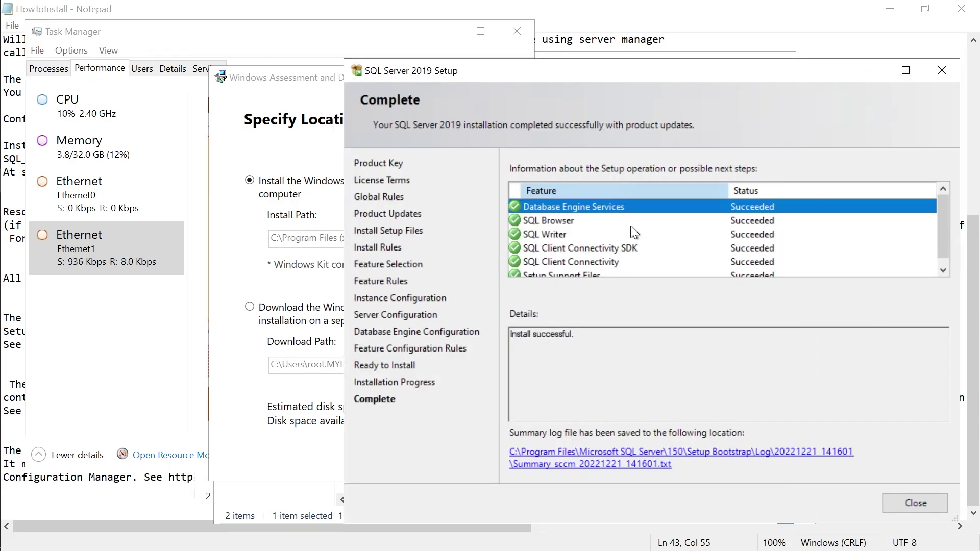
pyautogui.moveTo(942, 210); pyautogui.dragTo(942, 246)
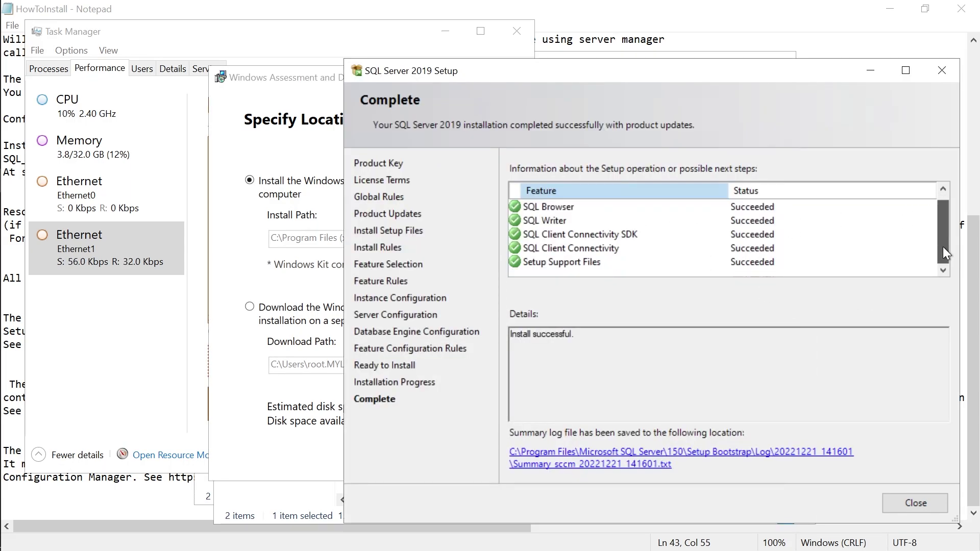
pyautogui.click(578, 235)
pyautogui.click(575, 262)
pyautogui.scroll(-1, 632, 258)
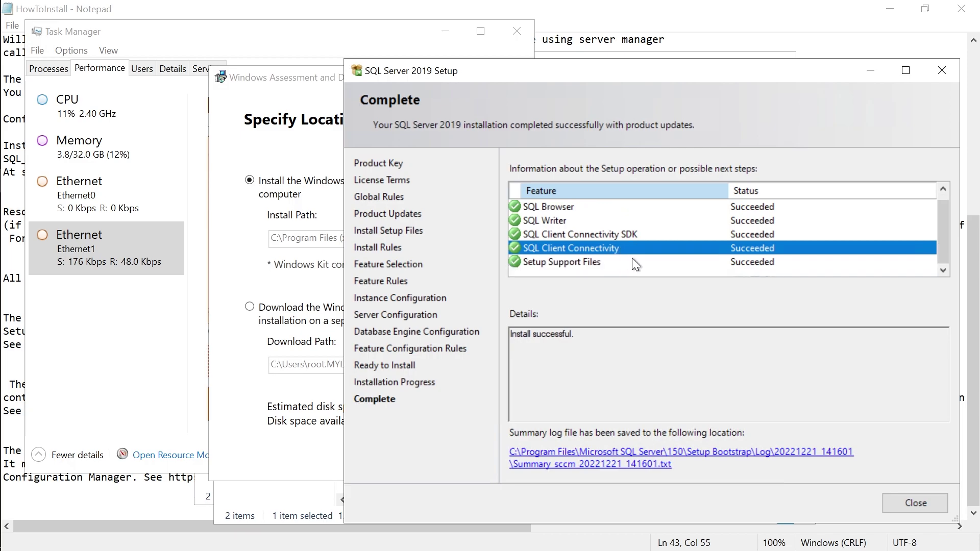
pyautogui.click(577, 260)
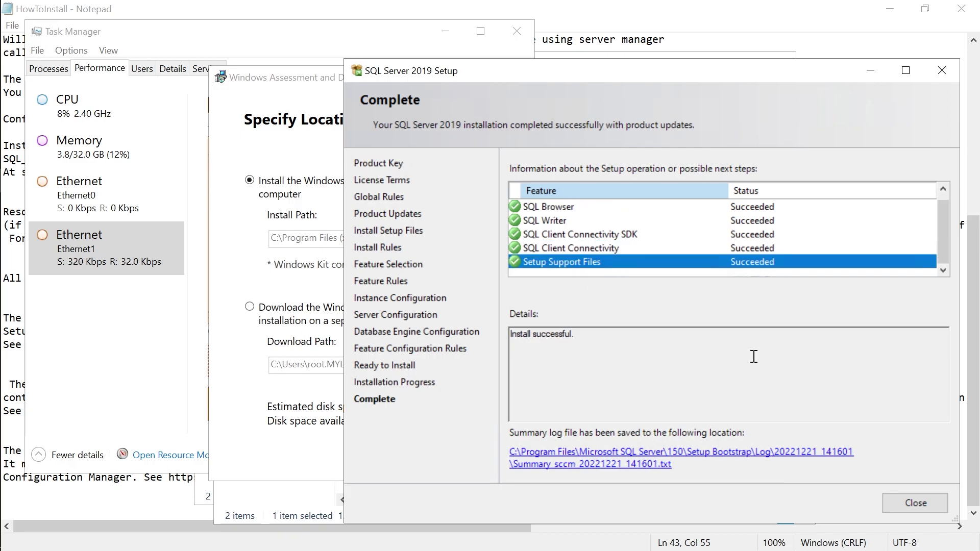
pyautogui.click(914, 503)
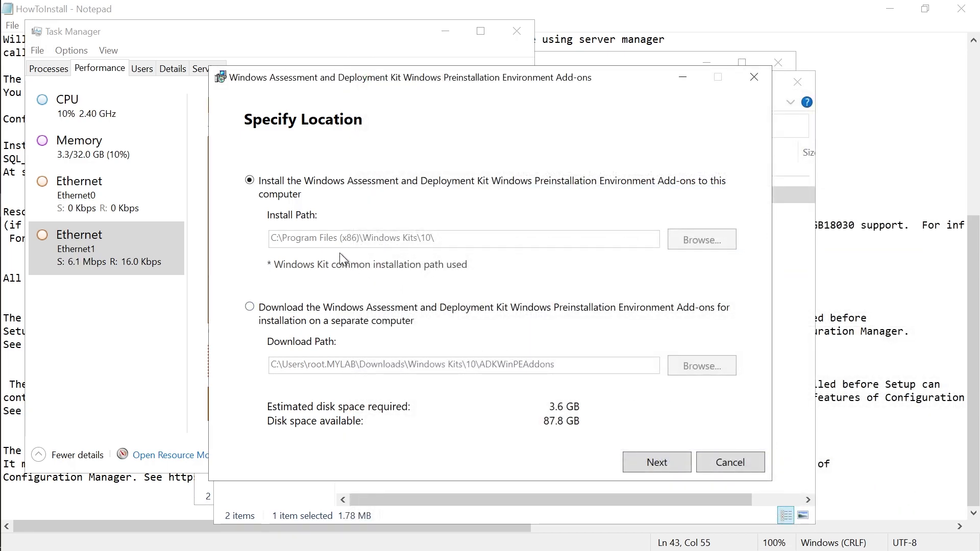
# Install Windows Preinstallation Environment to the default location with insights off and license accepted, approving the UAC prompt.
pyautogui.moveTo(320, 81); pyautogui.dragTo(328, 64)
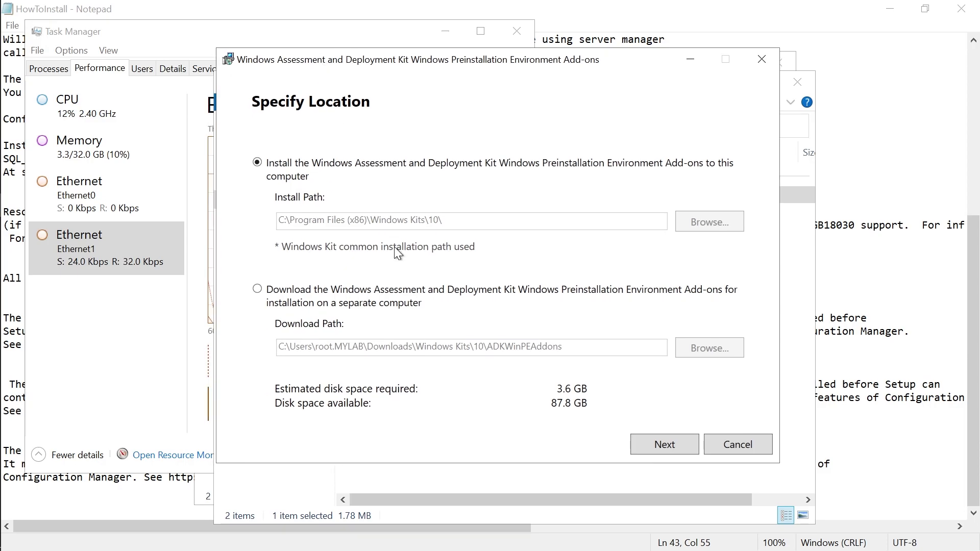
pyautogui.click(663, 444)
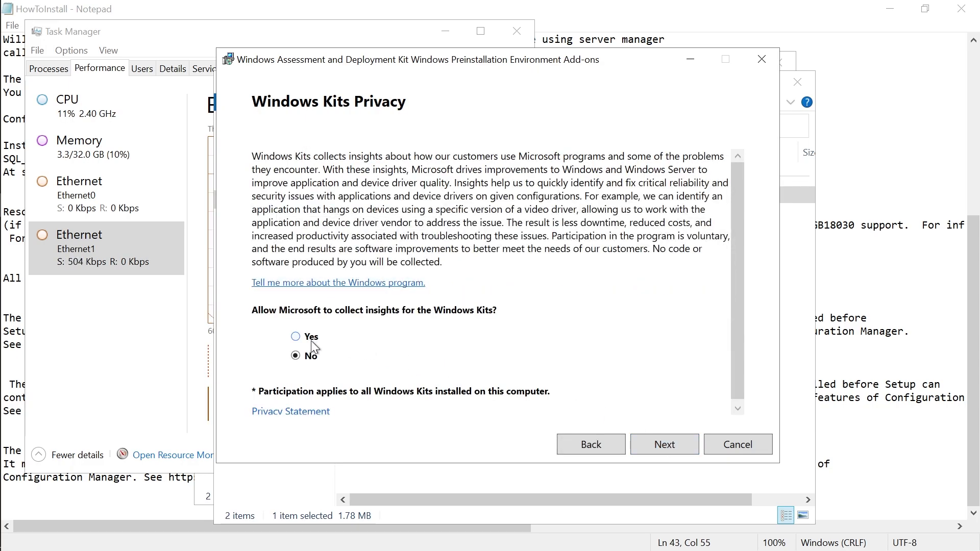
pyautogui.click(654, 444)
pyautogui.moveTo(732, 188); pyautogui.dragTo(737, 394)
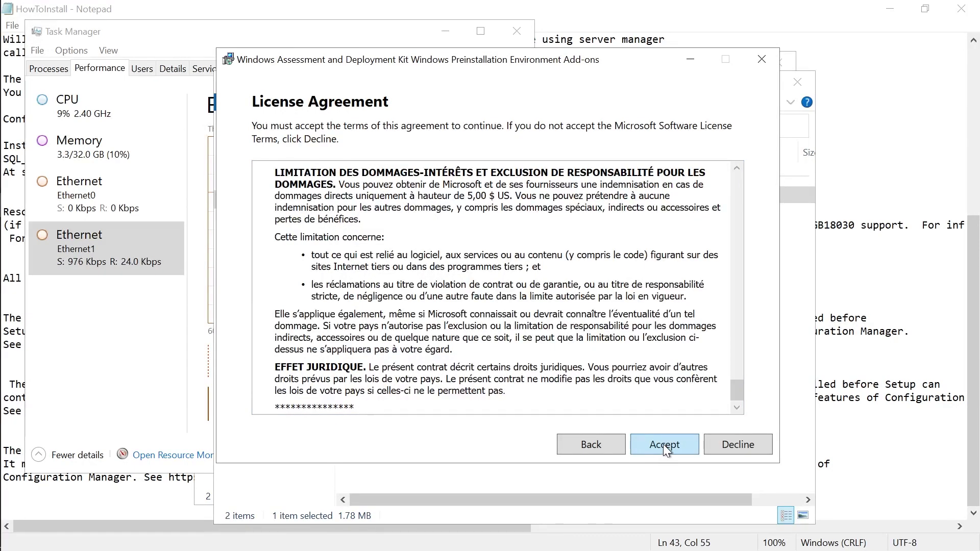
pyautogui.click(664, 444)
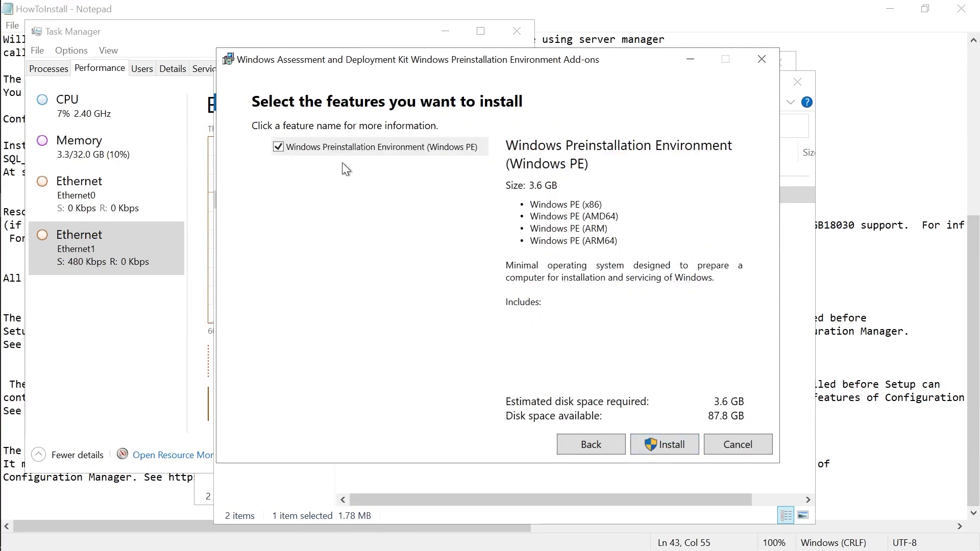
pyautogui.click(667, 453)
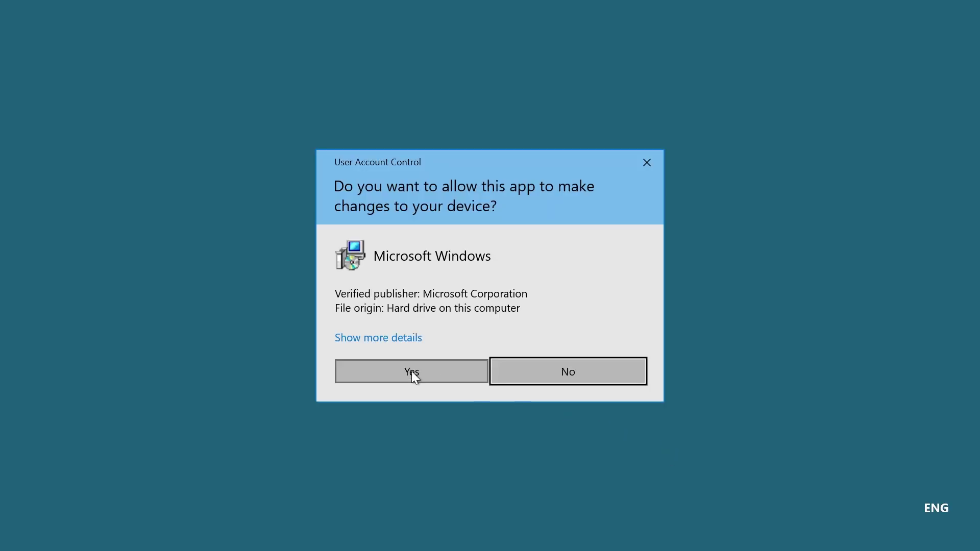
pyautogui.click(411, 372)
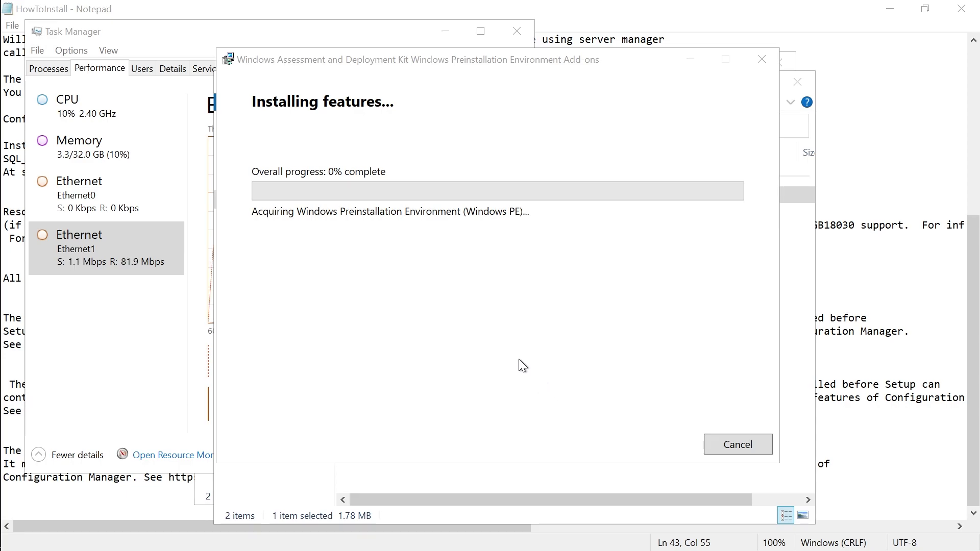
# Close two unneeded open windows from their taskbar jump lists.
pyautogui.moveTo(6, 75)
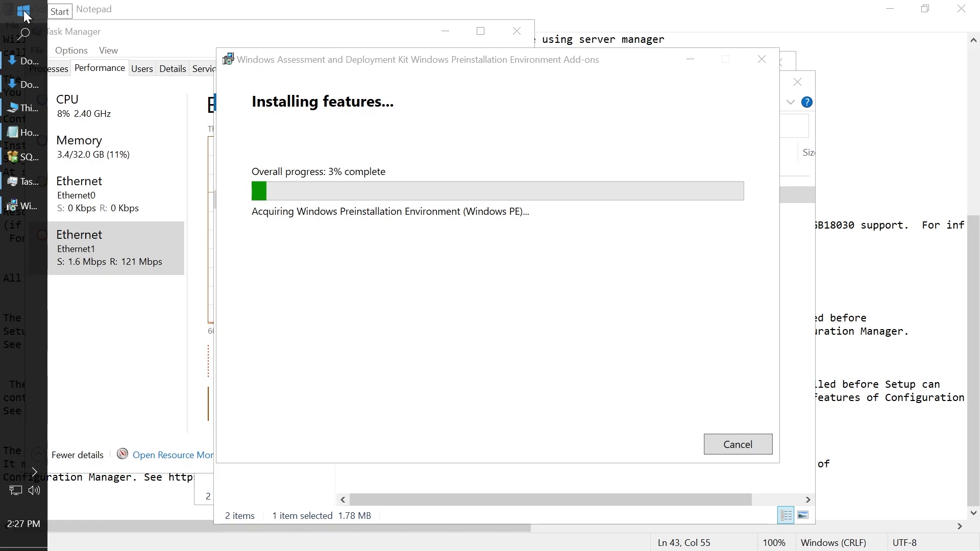
pyautogui.rightClick(36, 110)
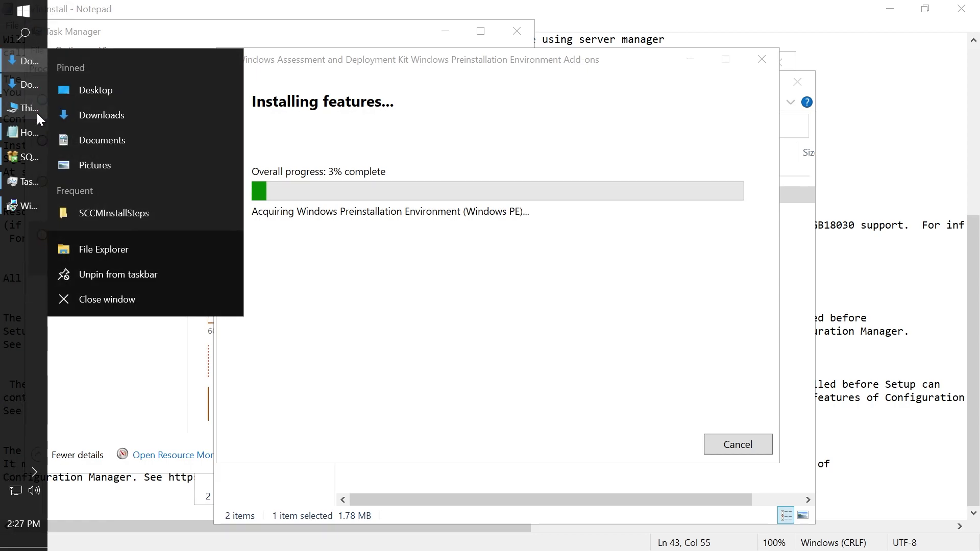
pyautogui.click(92, 303)
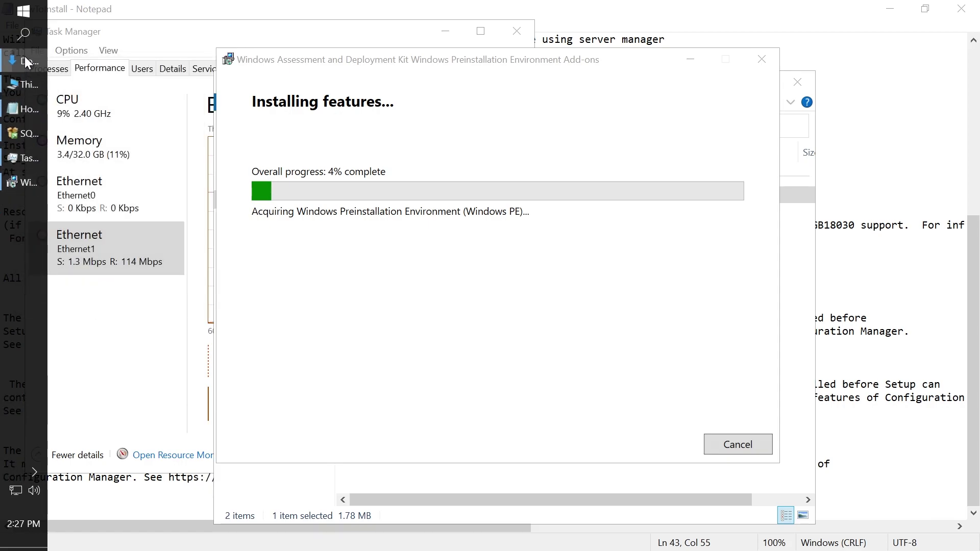
pyautogui.rightClick(27, 62)
pyautogui.click(85, 297)
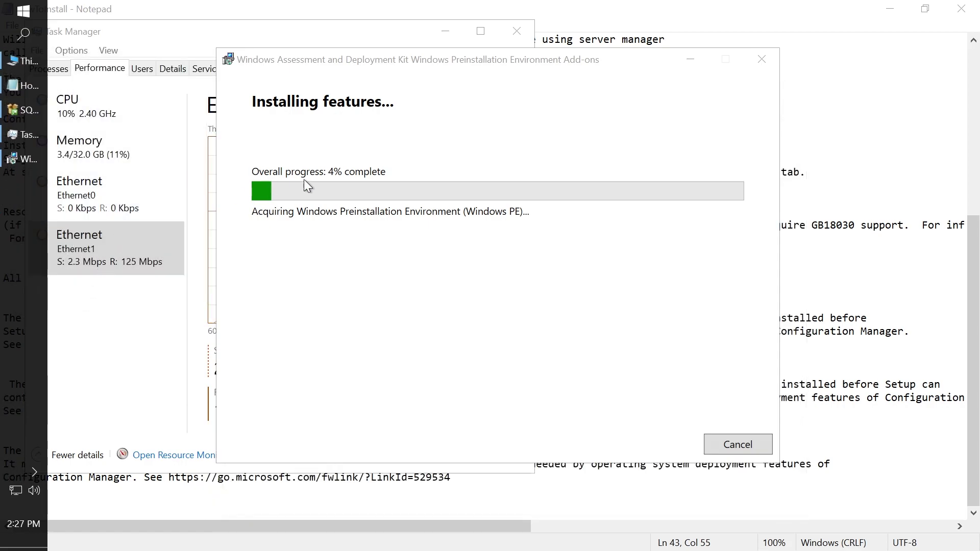
# Minimize the ADK installer and Task Manager, then scroll the HowToInstall notes back to the top.
pyautogui.click(694, 60)
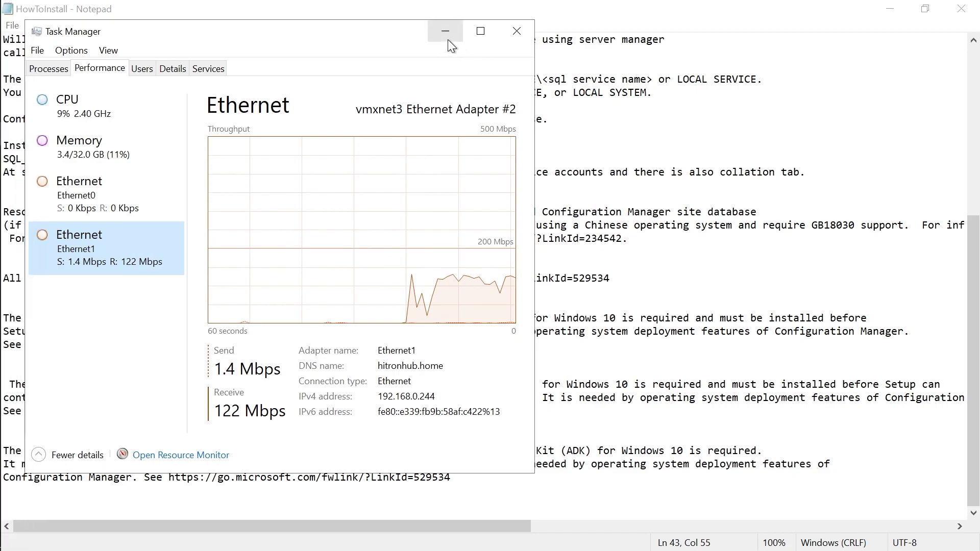
pyautogui.click(445, 32)
pyautogui.click(339, 334)
pyautogui.scroll(4, 316, 373)
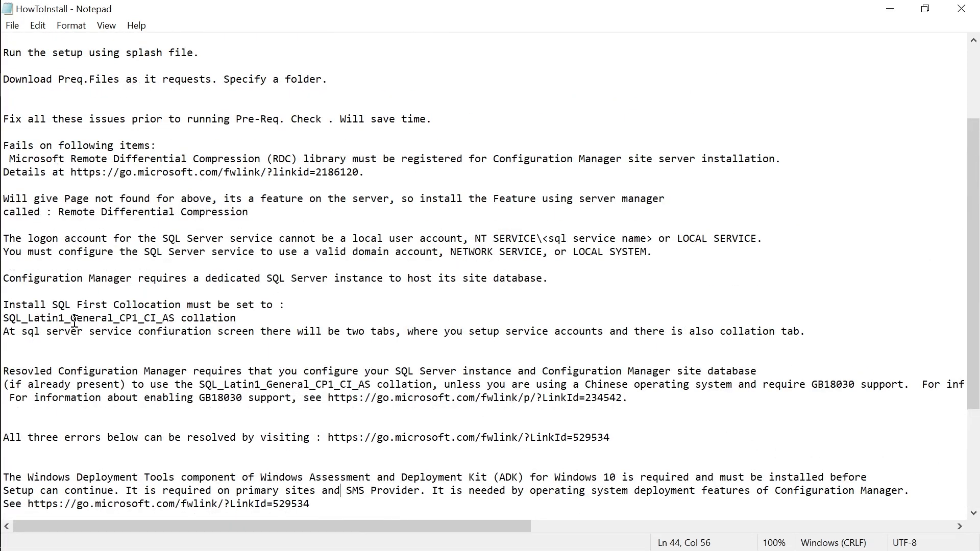
# Prefix the 'Install SQL First Collocation' line with 'Resolved :'.
pyautogui.click(45, 345)
pyautogui.click(6, 306)
pyautogui.write('Resolve')
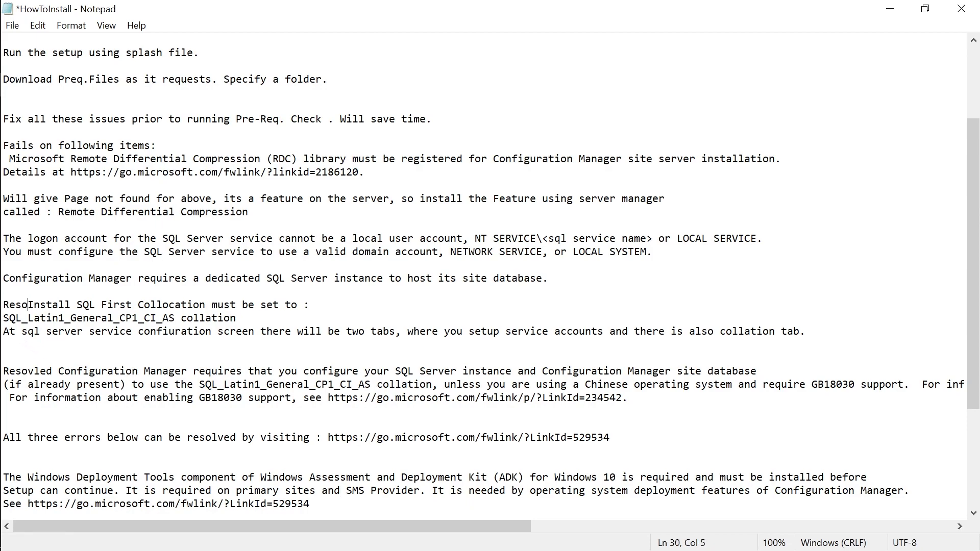
pyautogui.write('d :')
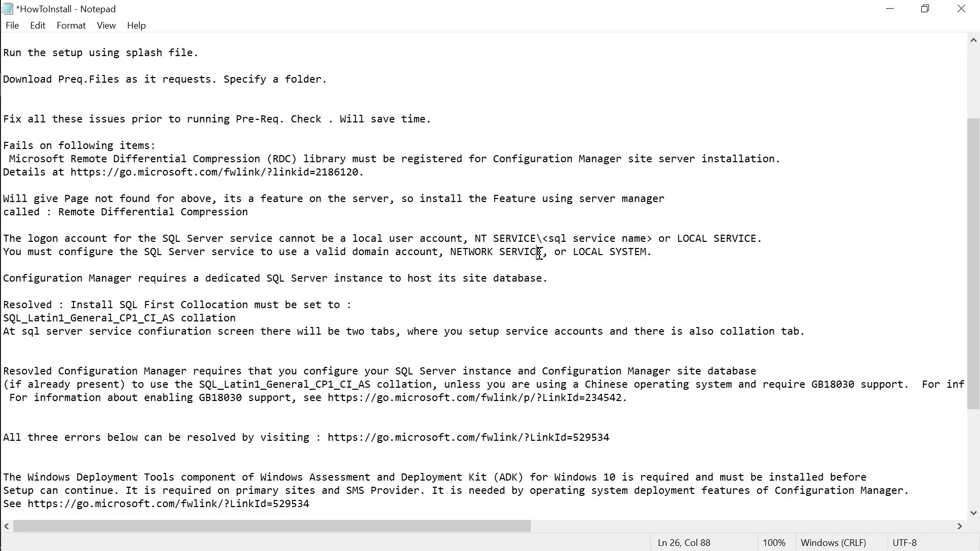
pyautogui.click(316, 278)
# Search 'sql', pin SQL Server 2019 Configuration Manager to Start, and launch it from the new tile.
pyautogui.click(21, 13)
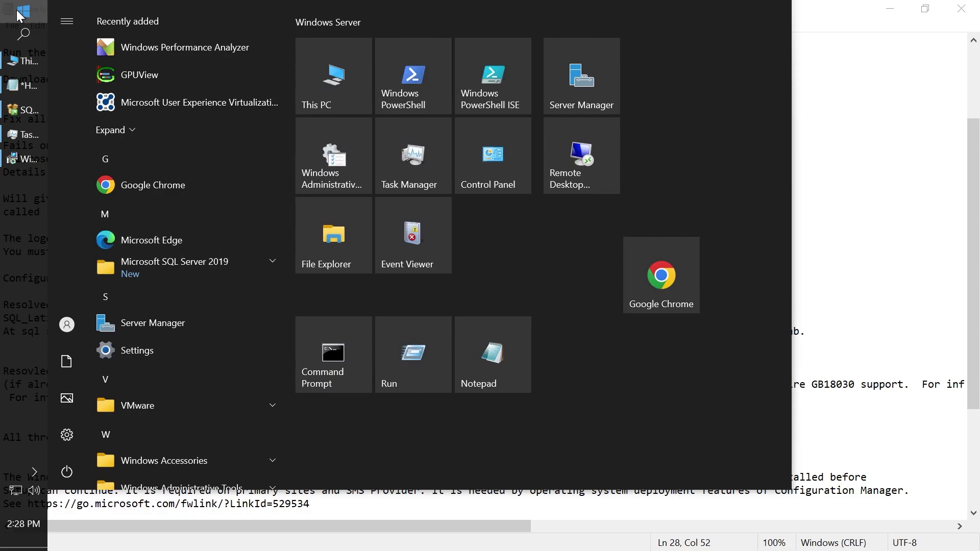
pyautogui.write('sql')
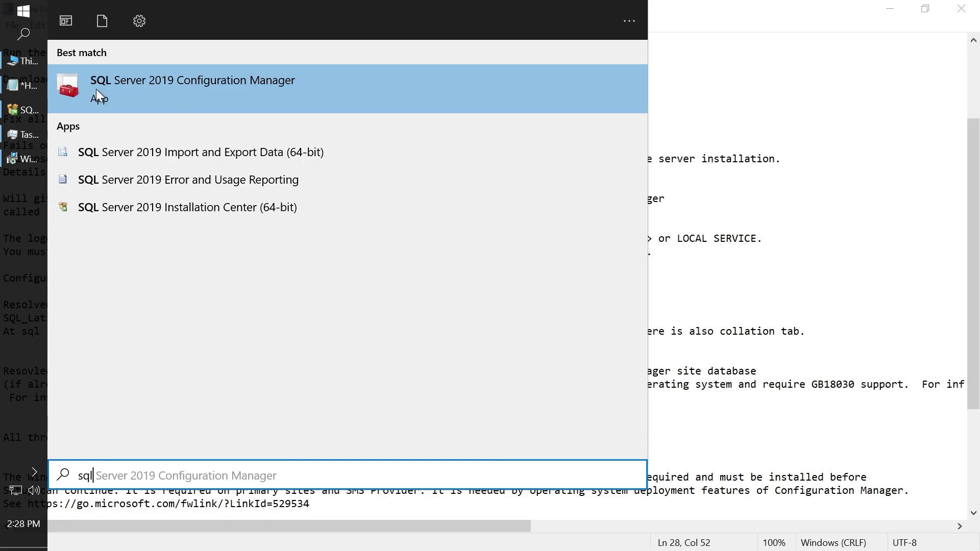
pyautogui.rightClick(170, 92)
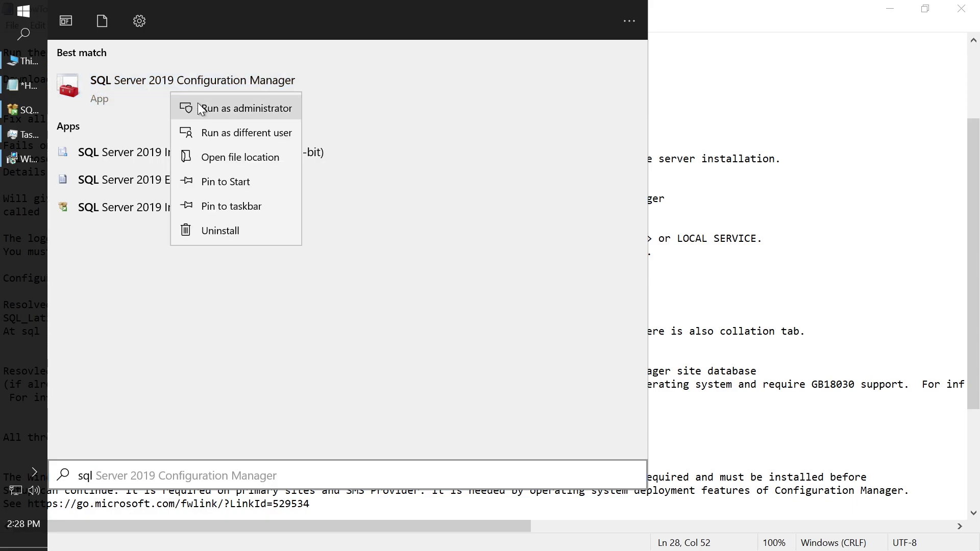
pyautogui.click(212, 182)
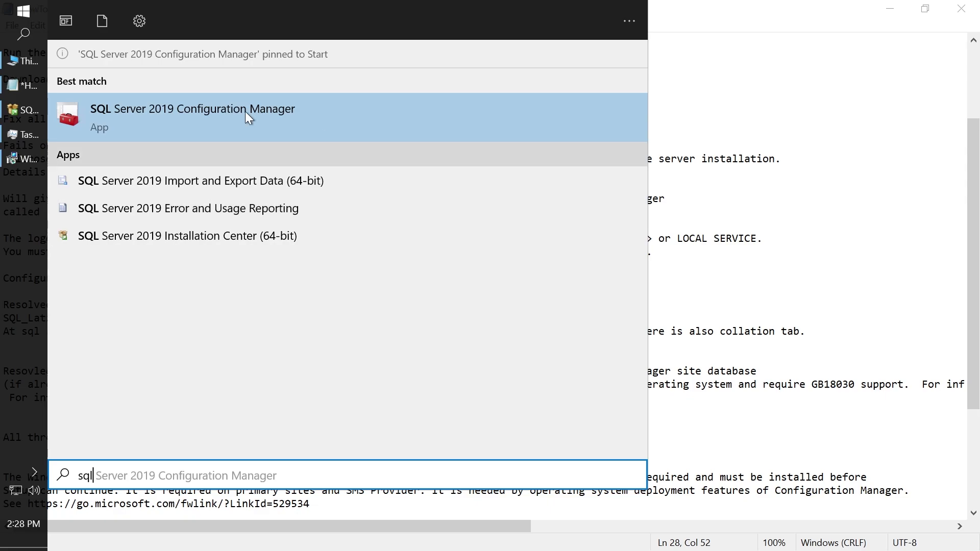
pyautogui.click(16, 12)
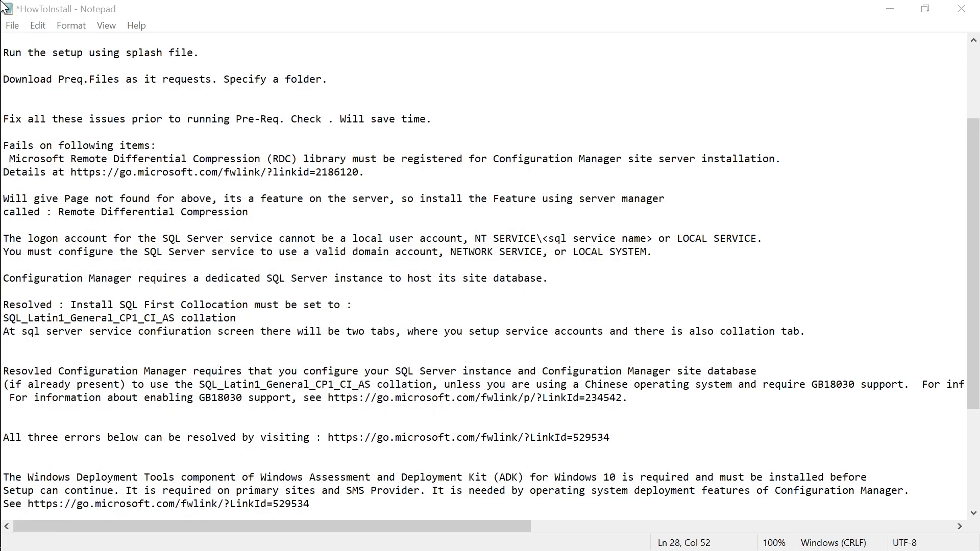
pyautogui.click(16, 12)
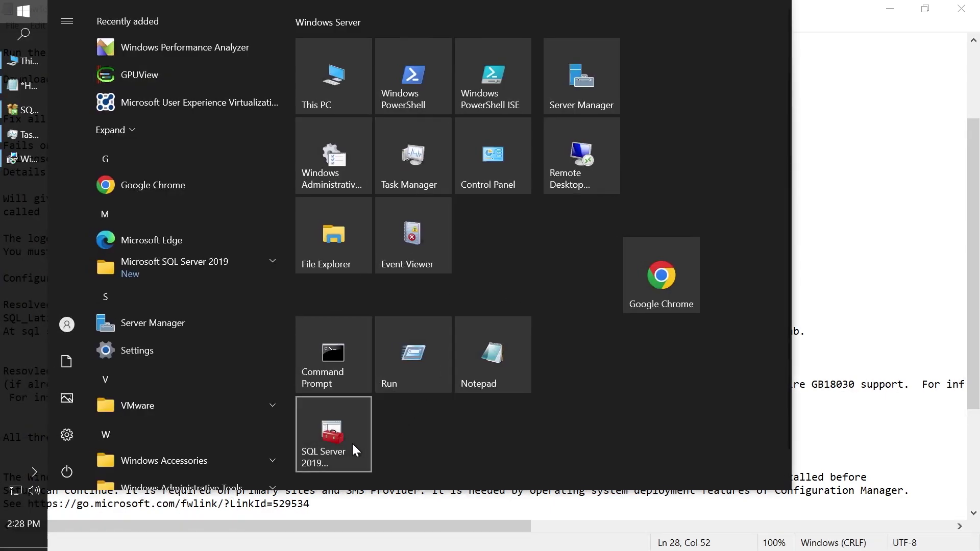
pyautogui.click(339, 443)
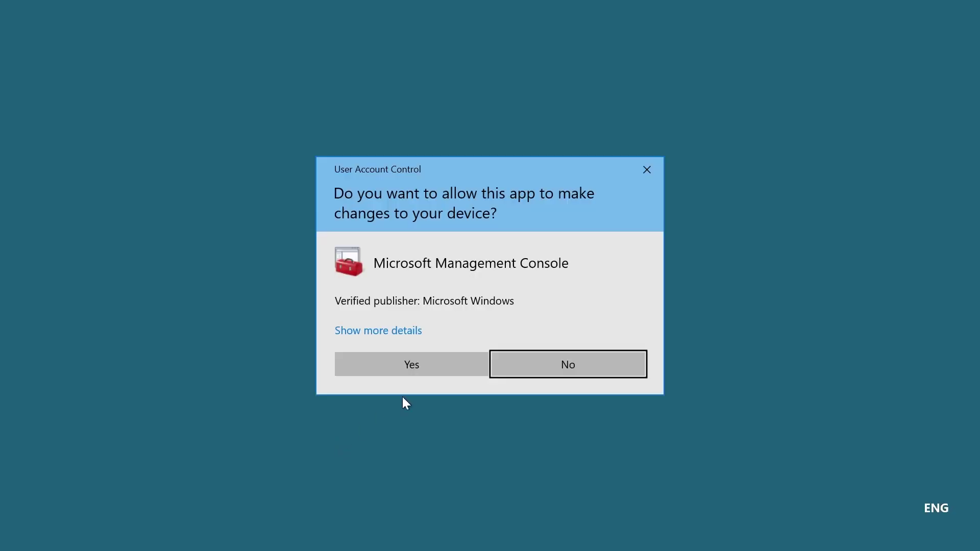
# Approve admin rights, browse the 32-bit network configuration nodes, then list the SQL Server Services.
pyautogui.click(417, 363)
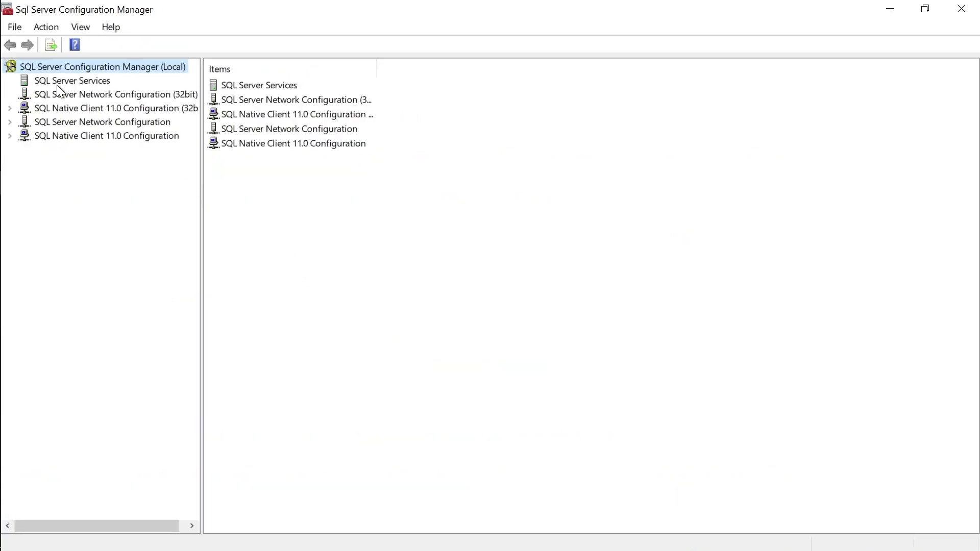
pyautogui.click(46, 95)
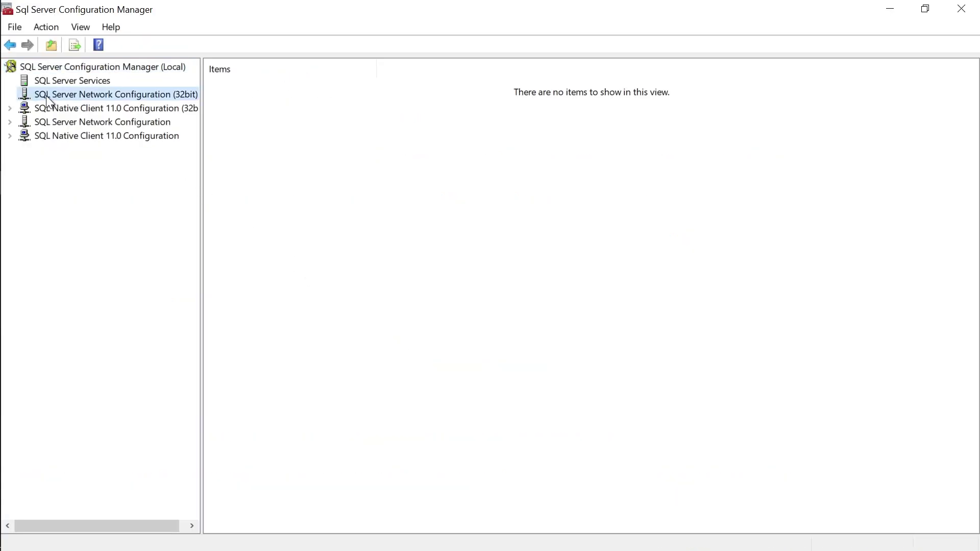
pyautogui.click(62, 82)
pyautogui.doubleClick(49, 109)
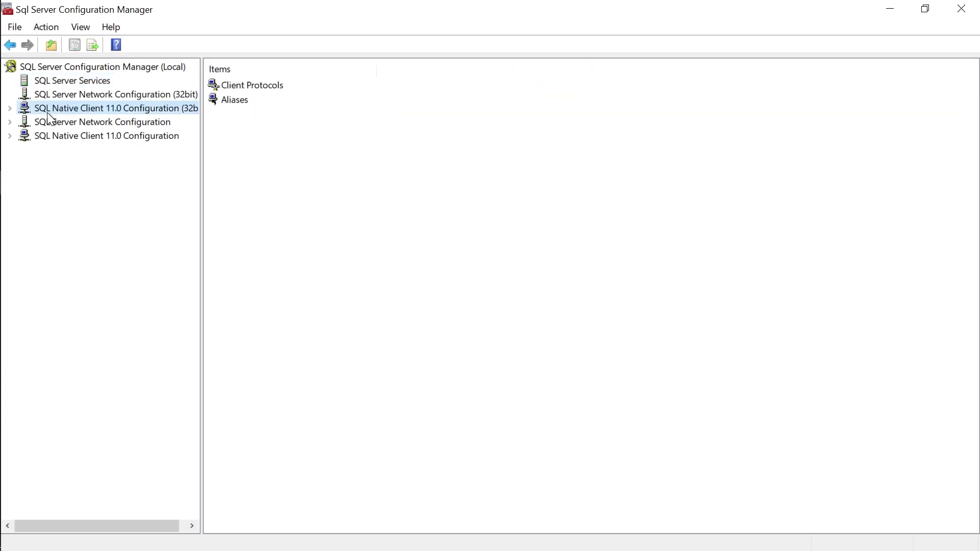
pyautogui.click(69, 82)
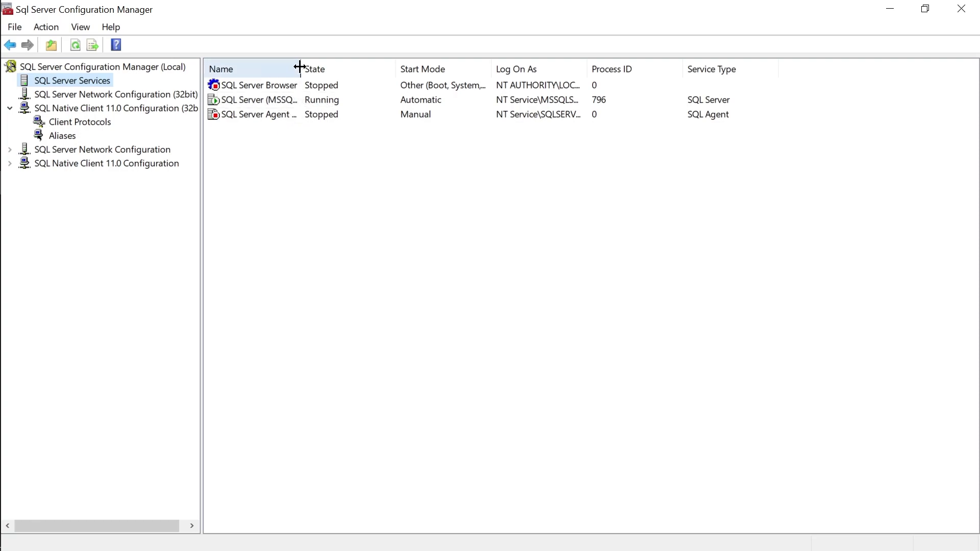
# Widen the Name and Log On As columns and open SQL Server (MSSQLSERVER) properties.
pyautogui.moveTo(300, 66); pyautogui.dragTo(328, 67)
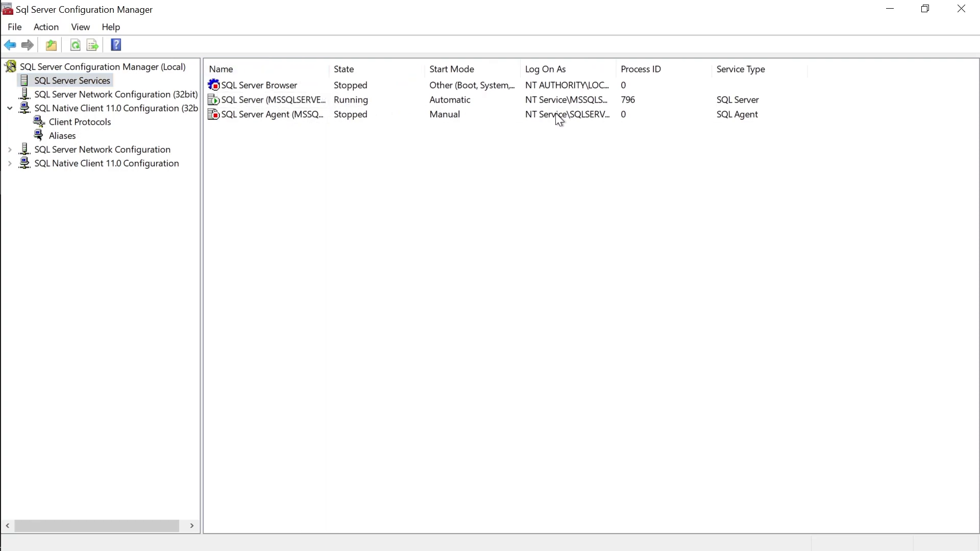
pyautogui.doubleClick(617, 69)
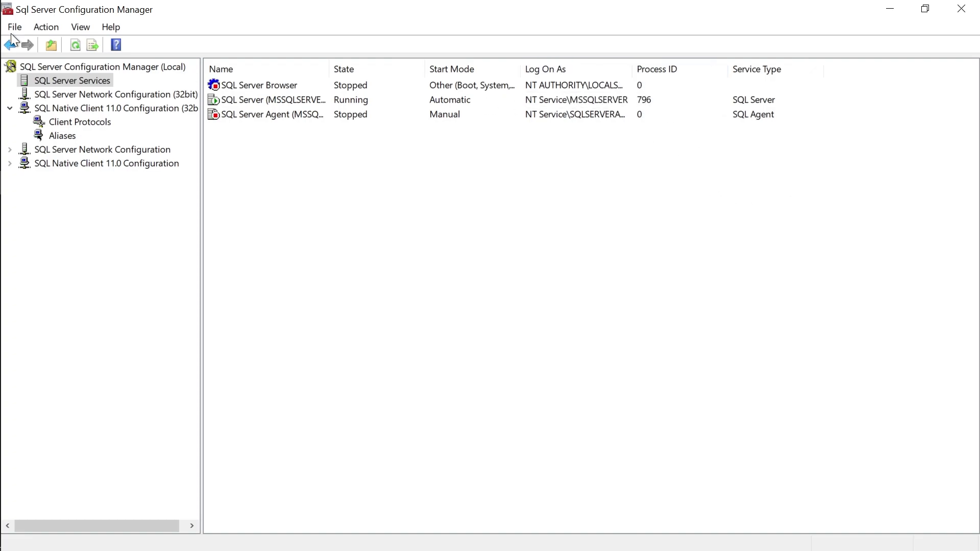
pyautogui.doubleClick(306, 100)
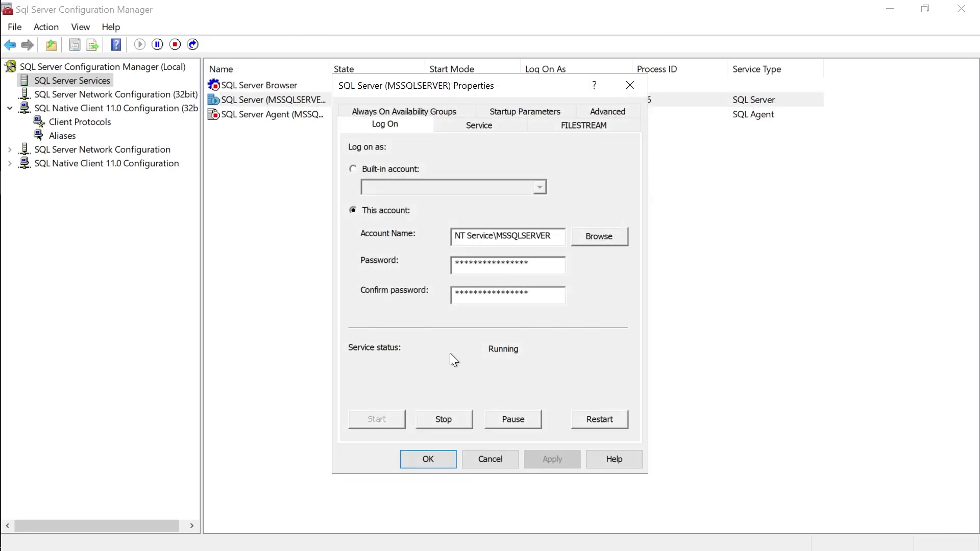
# Try switching the Log On tab to a built-in account, then discard the unsaved change.
pyautogui.click(365, 168)
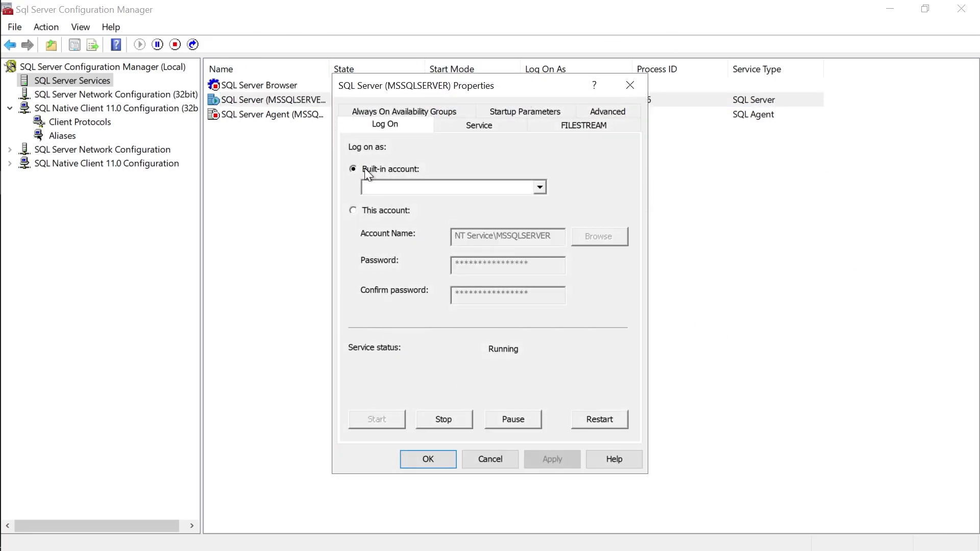
pyautogui.click(538, 188)
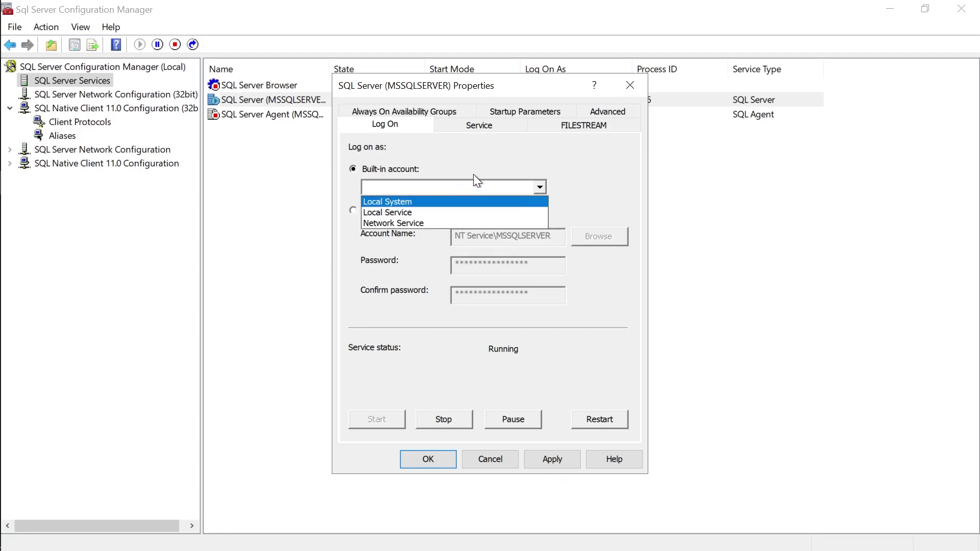
pyautogui.click(391, 192)
pyautogui.click(490, 460)
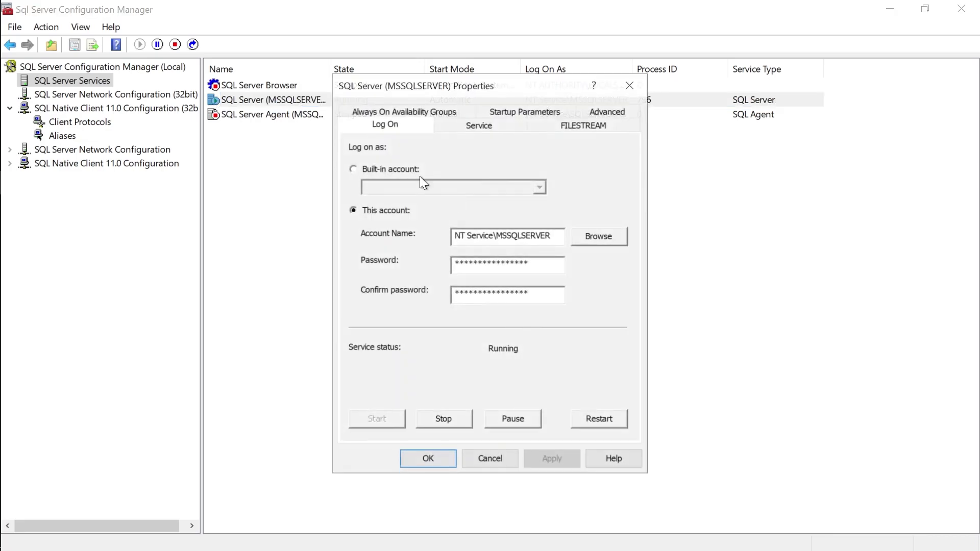
# Set MSSQLSERVER to log on as built-in Network Service, apply it, and confirm the restart.
pyautogui.click(363, 170)
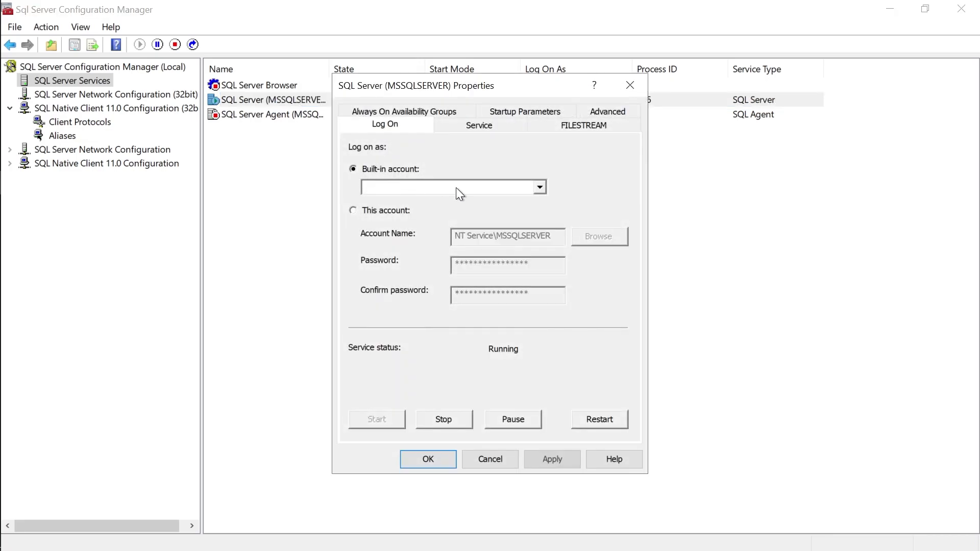
pyautogui.click(538, 188)
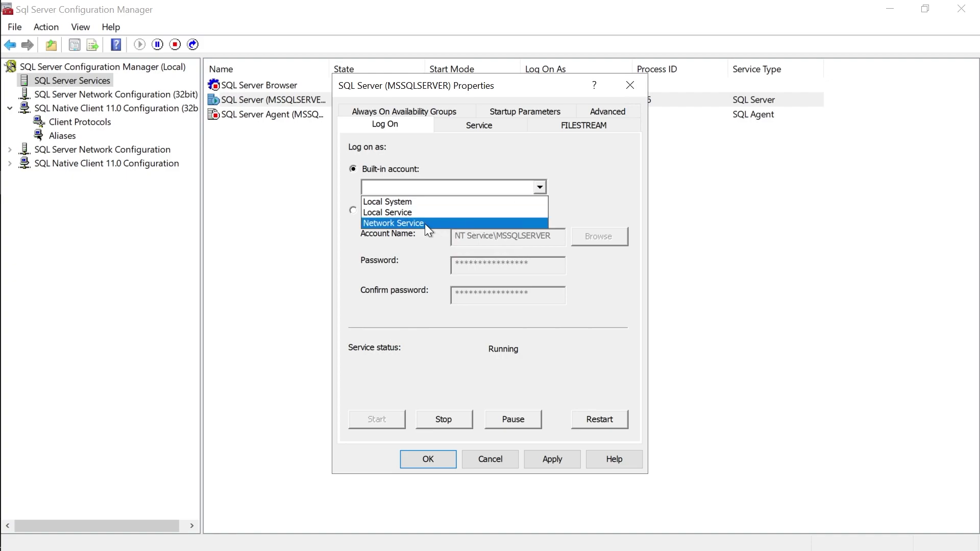
pyautogui.click(422, 224)
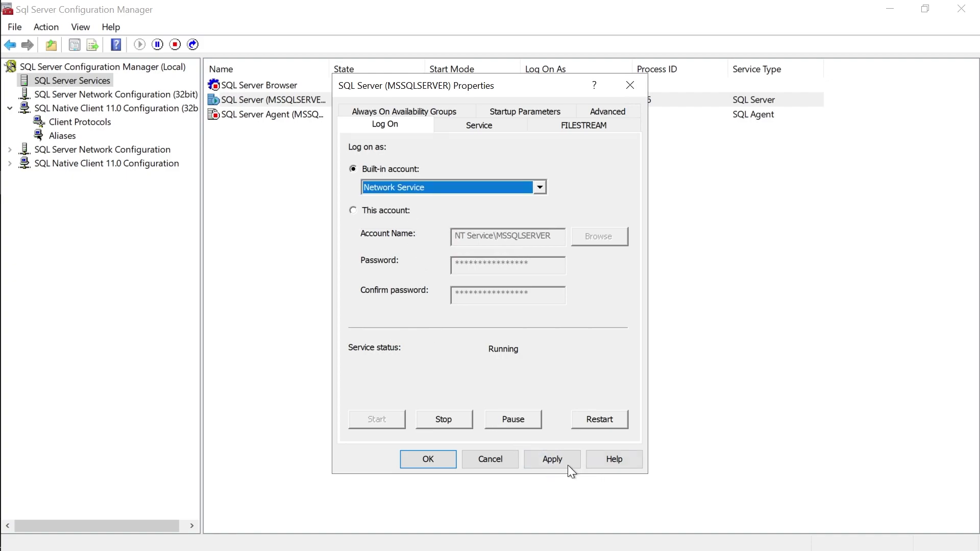
pyautogui.click(554, 459)
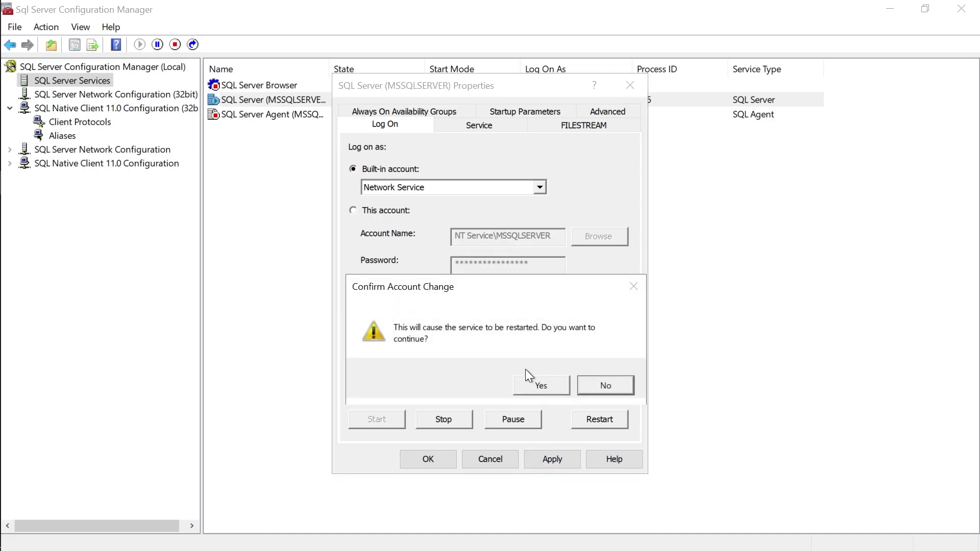
pyautogui.click(534, 385)
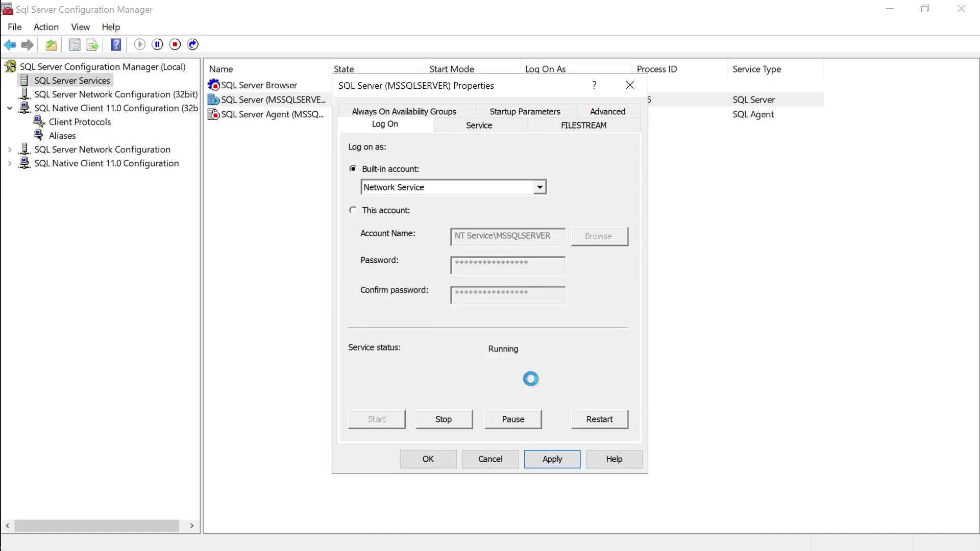
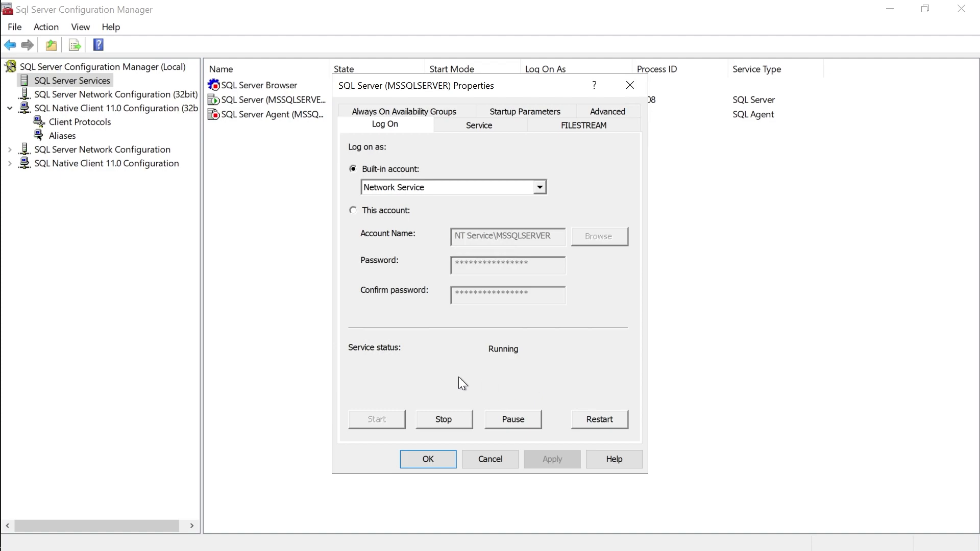
# Save the Network Service logon for SQL Server (MSSQLSERVER), recheck its properties unchanged, then view client aliases.
pyautogui.click(425, 461)
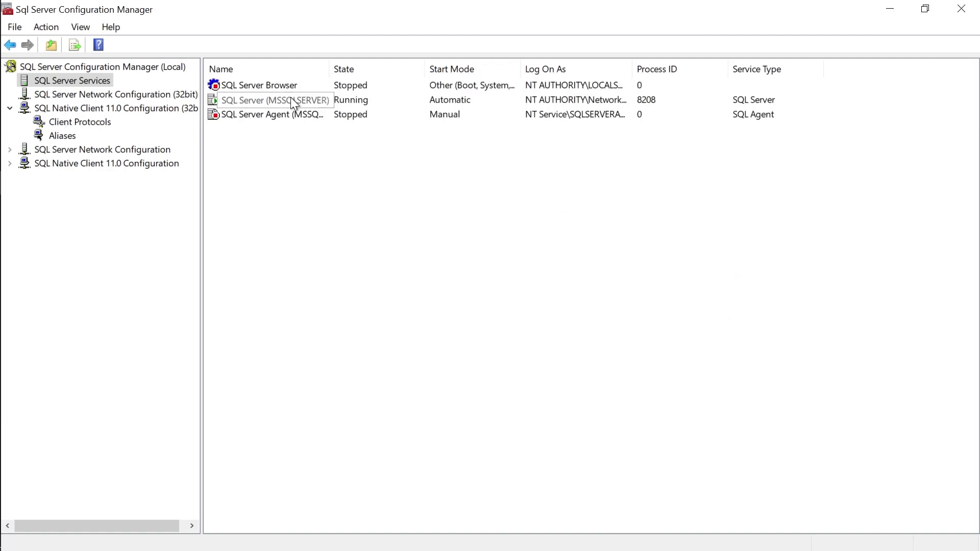
pyautogui.click(291, 100)
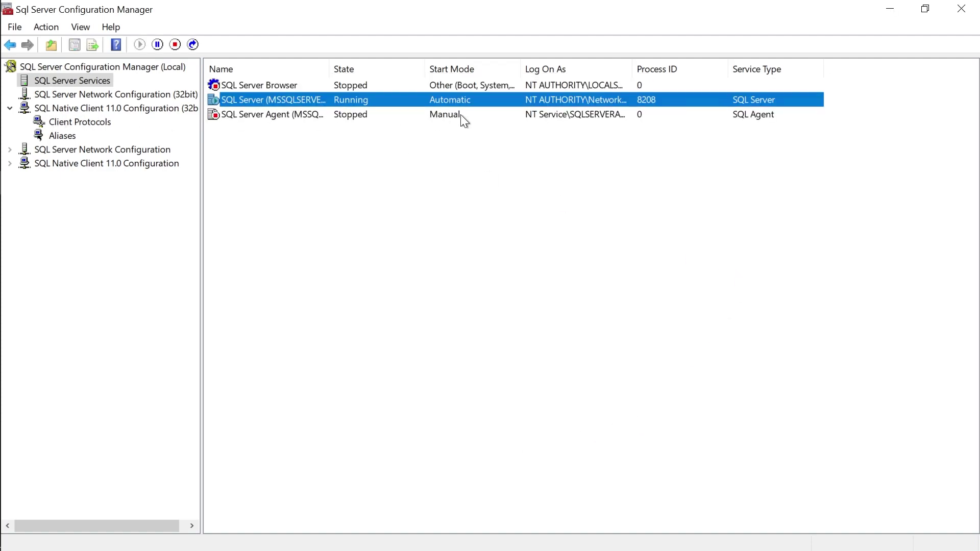
pyautogui.doubleClick(320, 100)
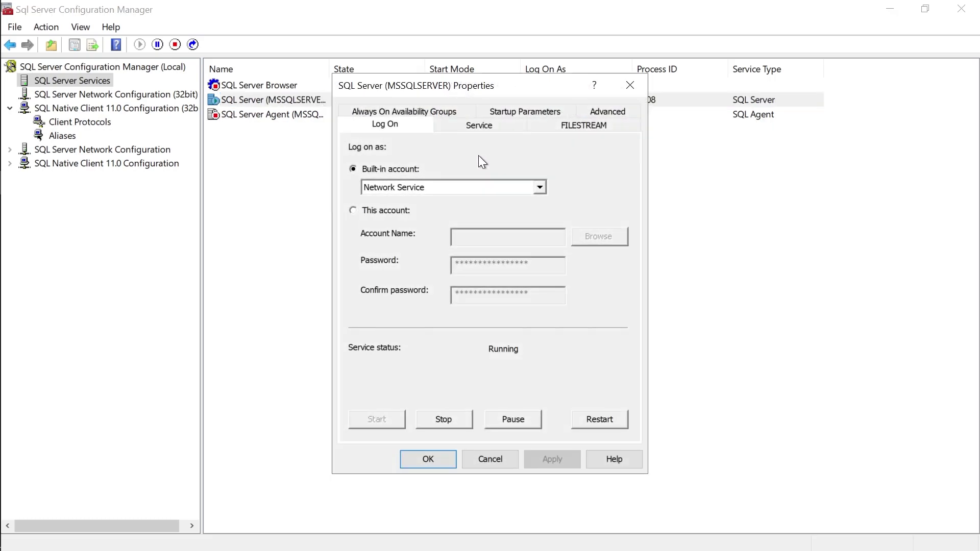
pyautogui.click(491, 459)
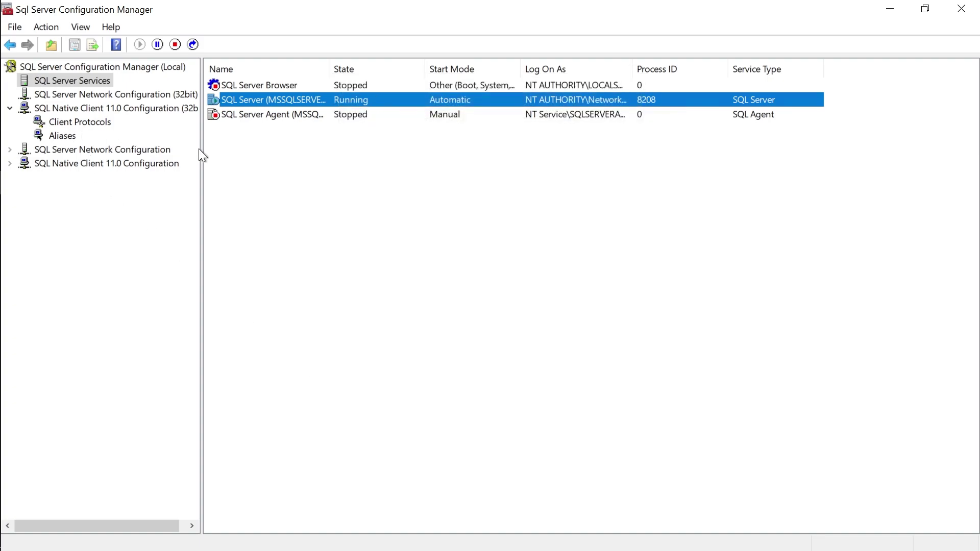
pyautogui.click(55, 137)
# Review the Named Pipes settings under the native client protocols without changing them.
pyautogui.click(60, 124)
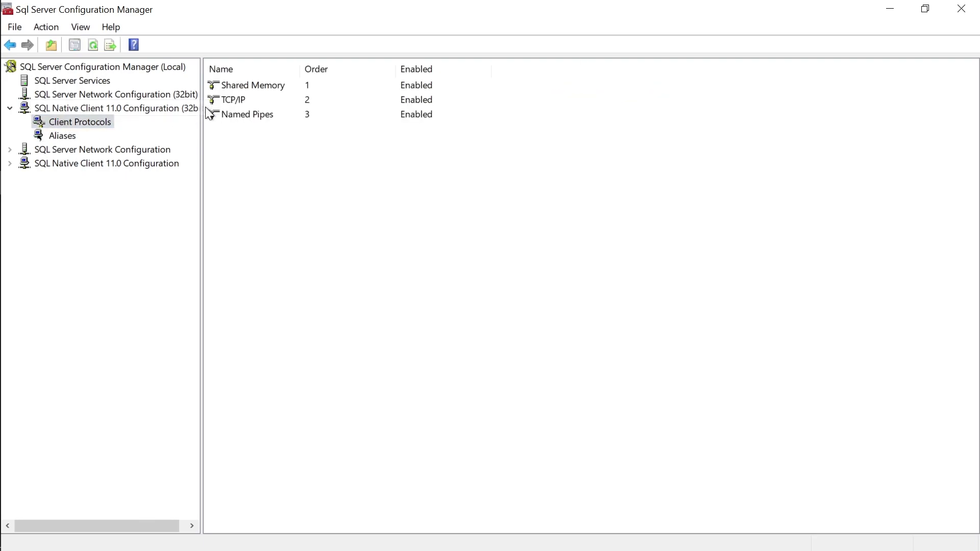
pyautogui.doubleClick(235, 116)
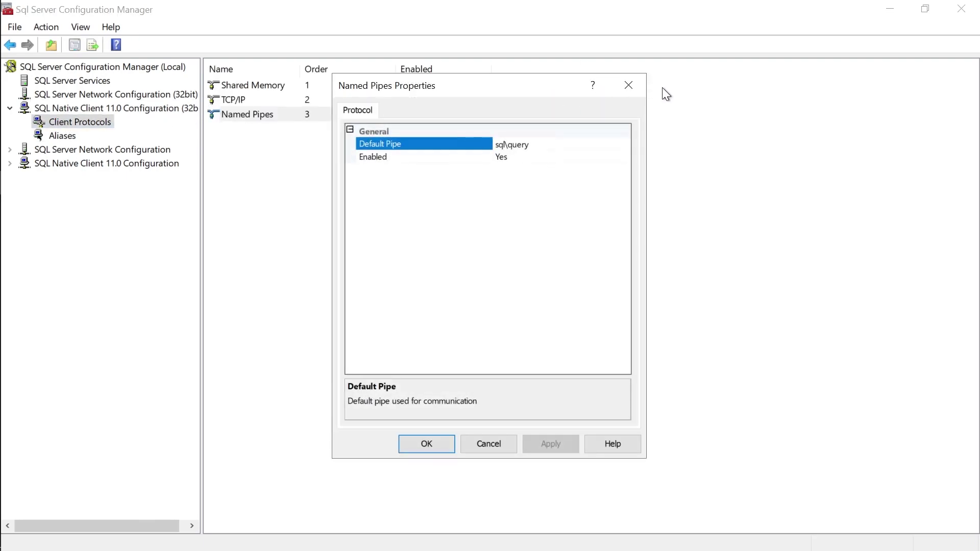
pyautogui.click(631, 86)
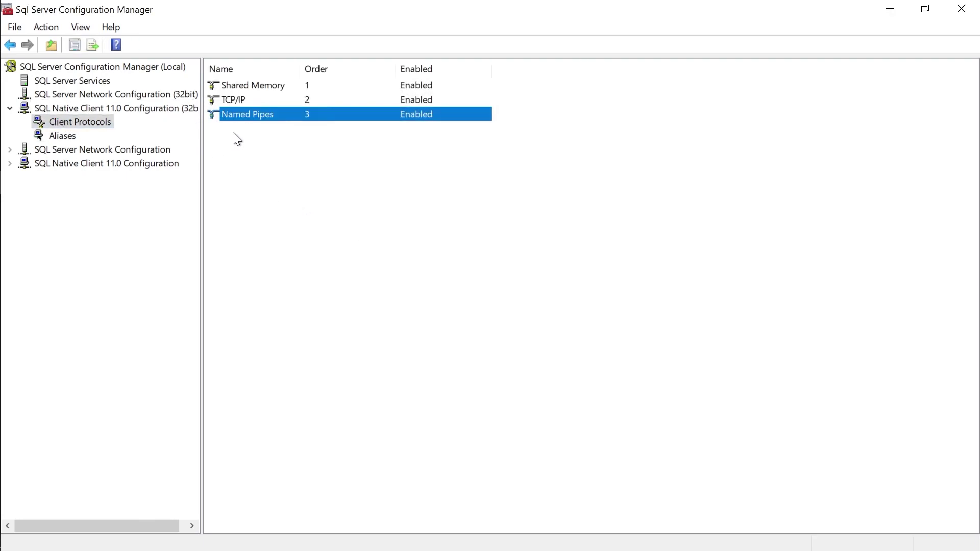
pyautogui.doubleClick(272, 112)
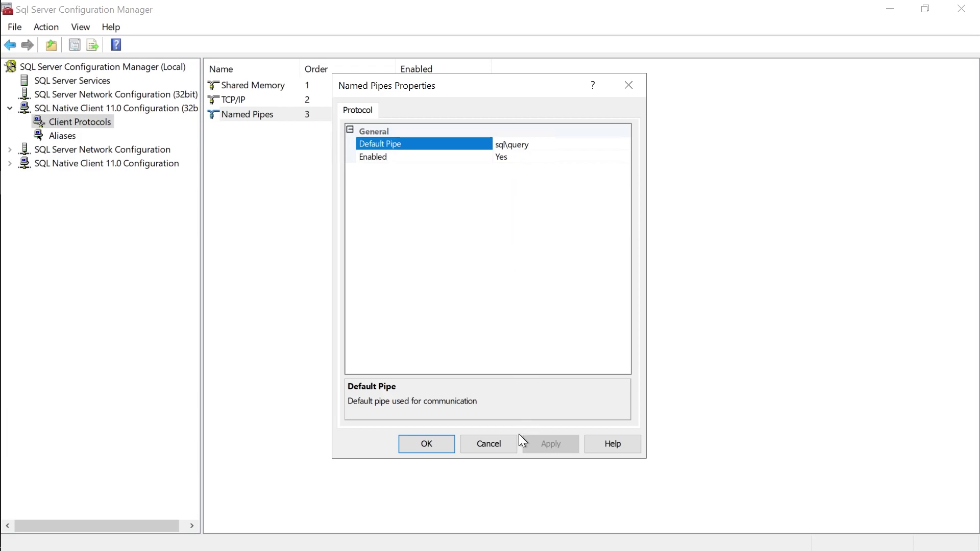
pyautogui.click(505, 443)
# Check the empty alias list and SQL Native Client 11.0 (32bit) items, then close Configuration Manager.
pyautogui.click(54, 135)
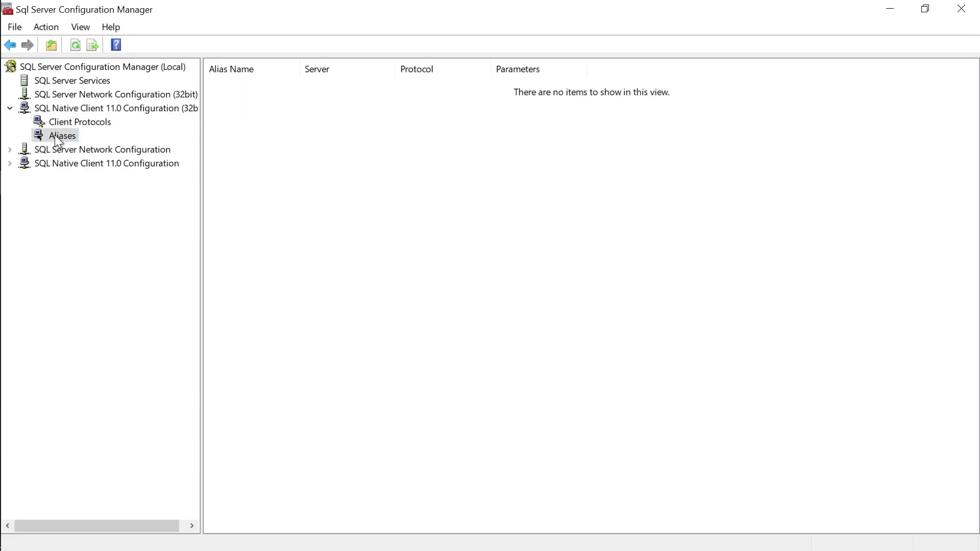
pyautogui.click(65, 121)
pyautogui.click(51, 105)
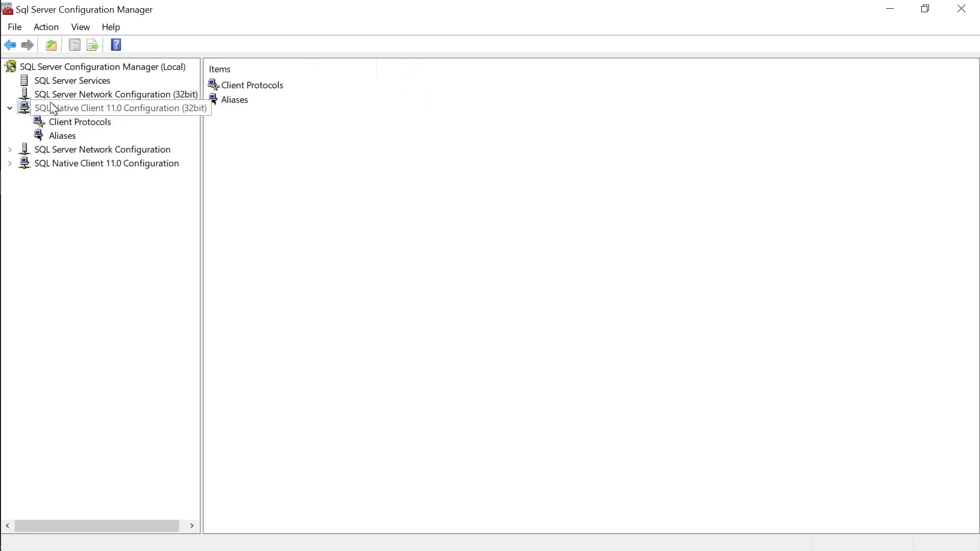
pyautogui.click(962, 14)
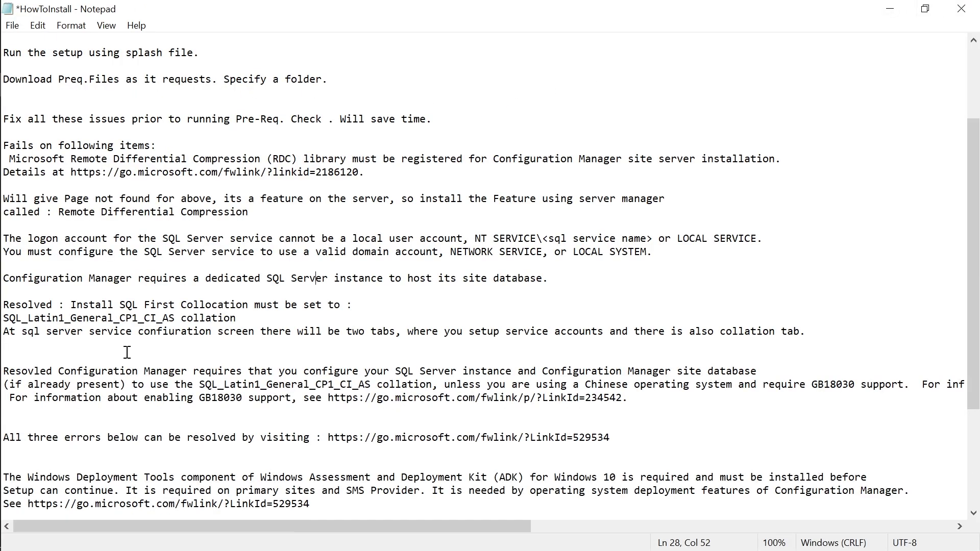
# Prefix the SQL logon-account note with 'Resolved:'.
pyautogui.click(9, 279)
pyautogui.click(71, 252)
pyautogui.write('RE')
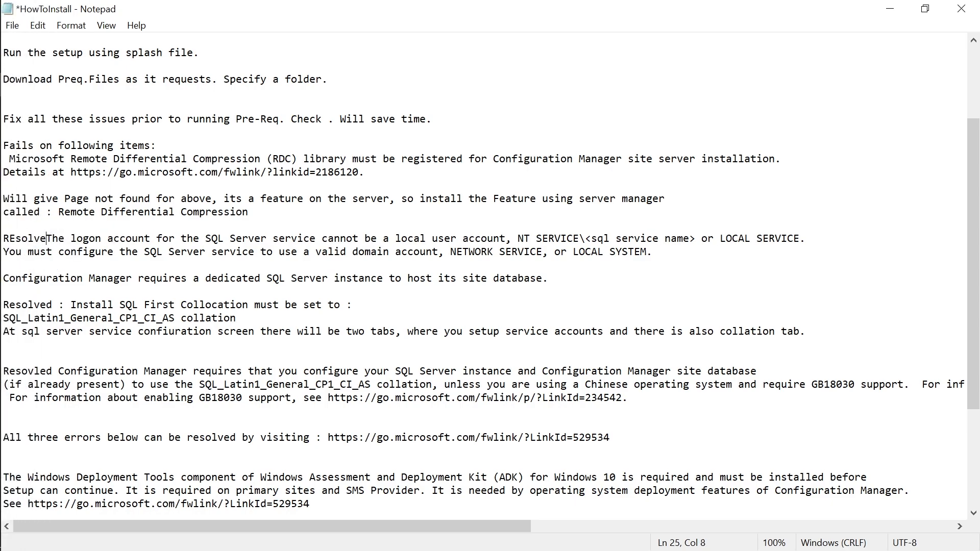
pyautogui.press('BackSpace')
pyautogui.write('esolved:')
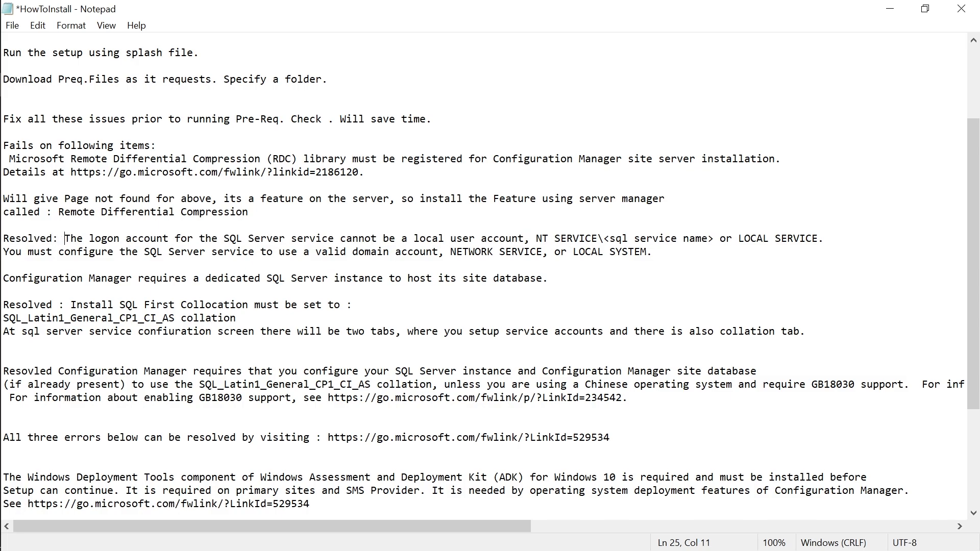
# Select the RDC details fwlink URL on the Details line.
pyautogui.scroll(1, 251, 228)
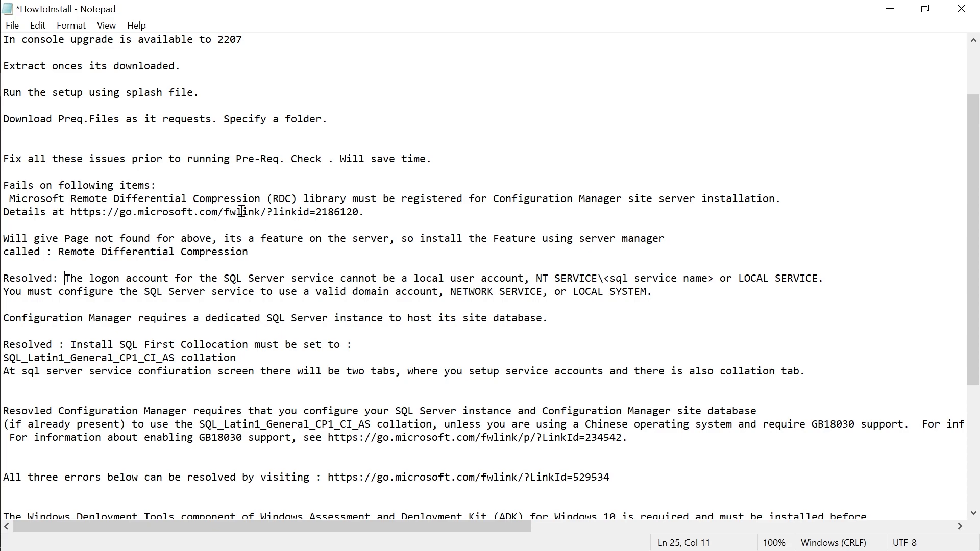
pyautogui.moveTo(359, 212); pyautogui.dragTo(70, 212)
pyautogui.hotkey('ctrl', 'c')
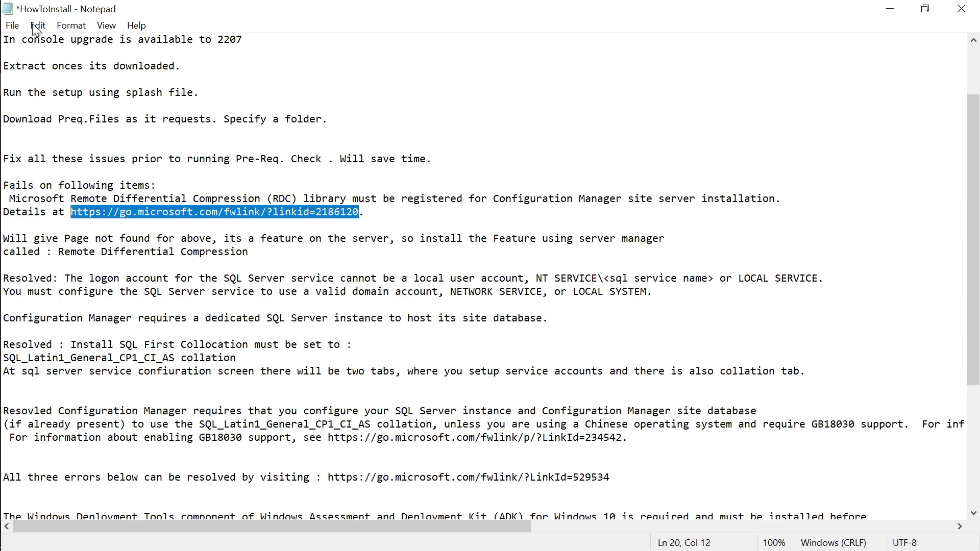
pyautogui.moveTo(2, 50)
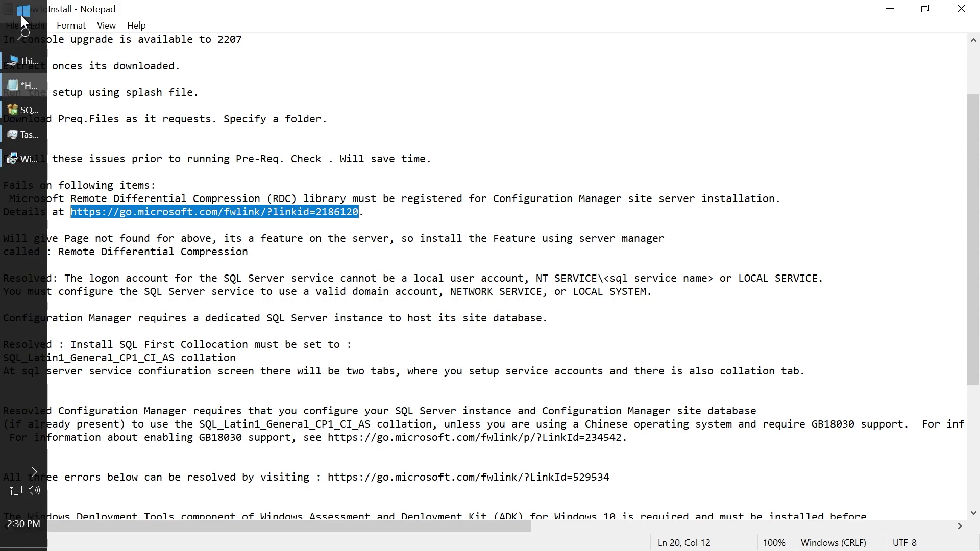
# Load the RDC details link in Google Chrome, which returns a 404 page.
pyautogui.click(20, 23)
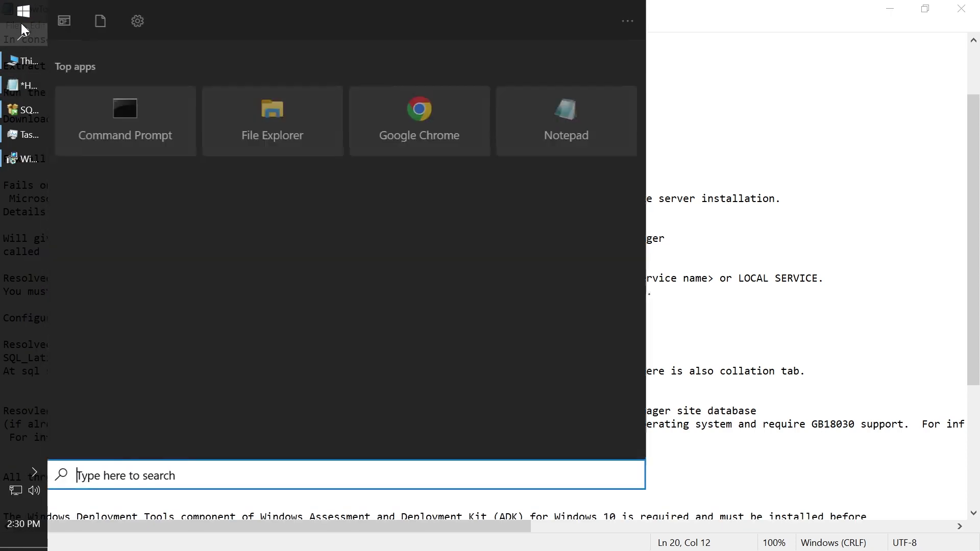
pyautogui.click(387, 104)
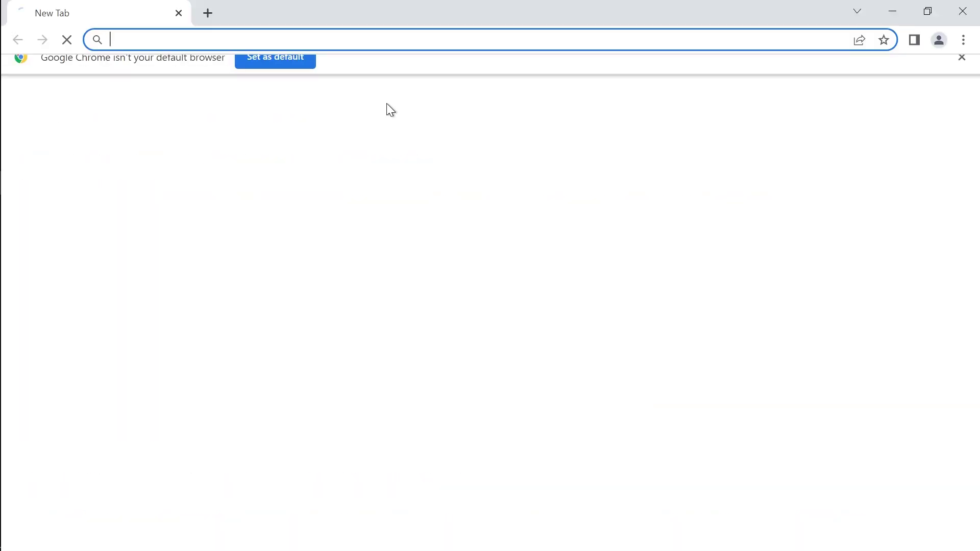
pyautogui.hotkey('ctrl', 'v')
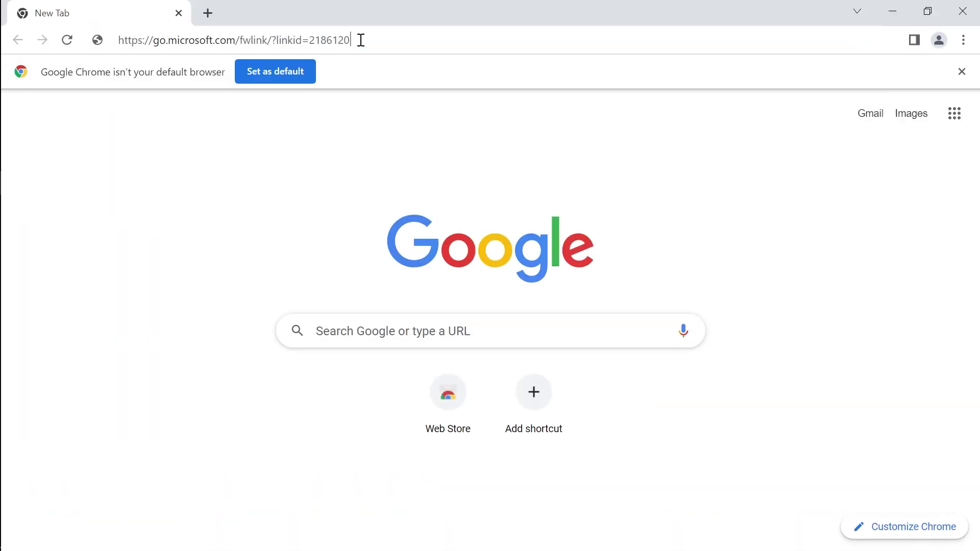
pyautogui.press('Return')
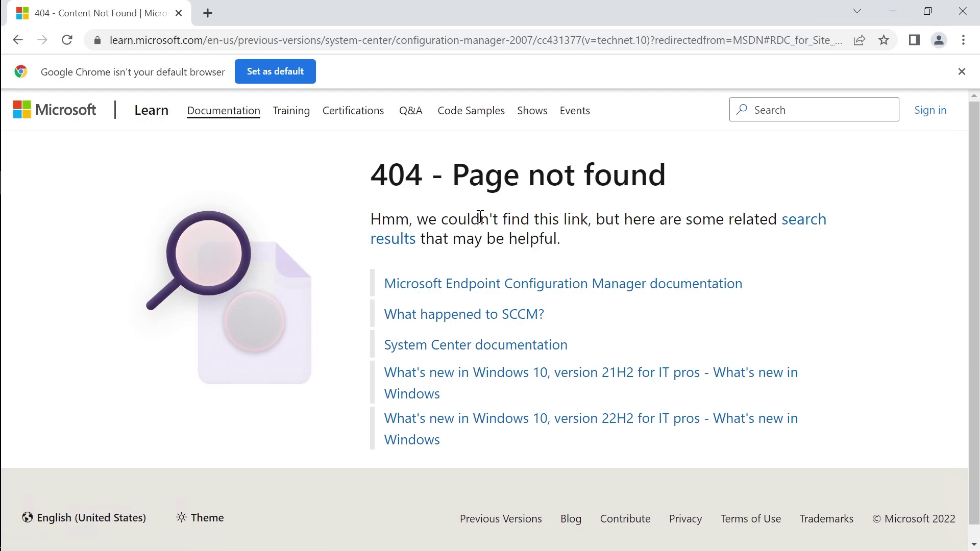
# Make Google Chrome the default web browser instead of Microsoft Edge, then close Settings and Chrome.
pyautogui.click(272, 72)
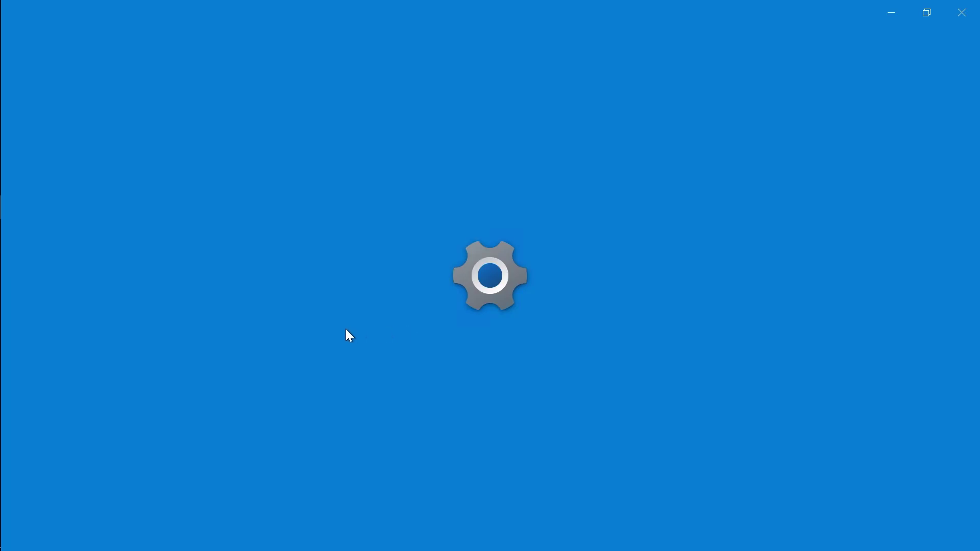
pyautogui.scroll(-3, 455, 403)
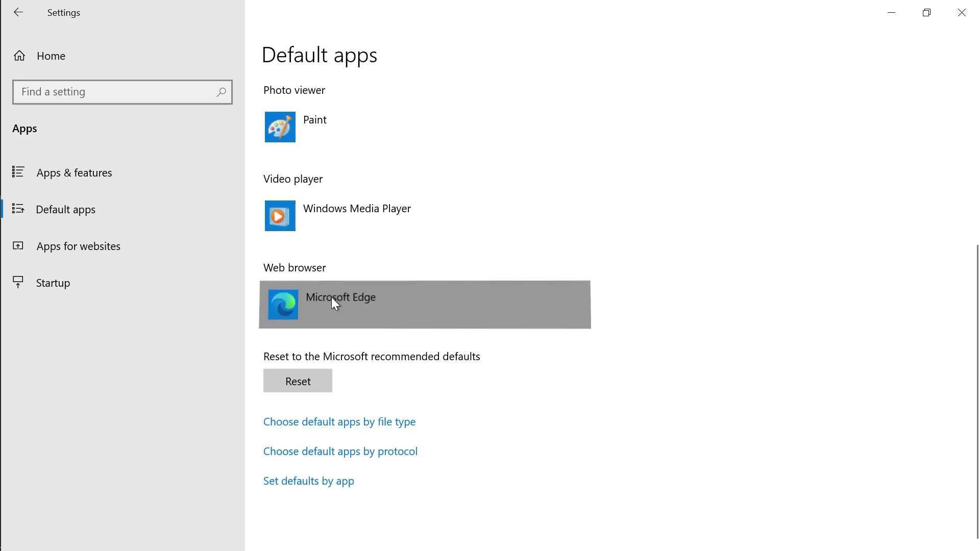
pyautogui.click(332, 297)
pyautogui.click(371, 188)
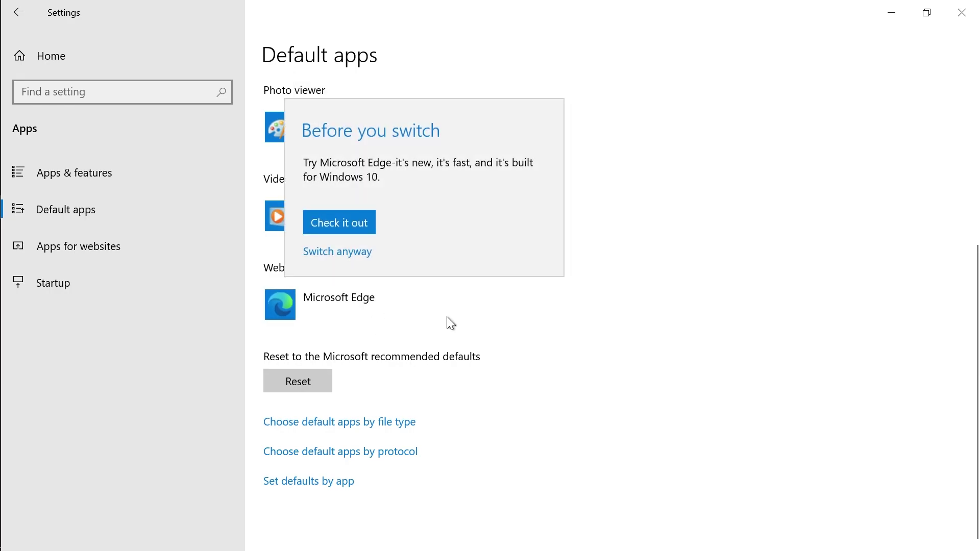
pyautogui.click(341, 252)
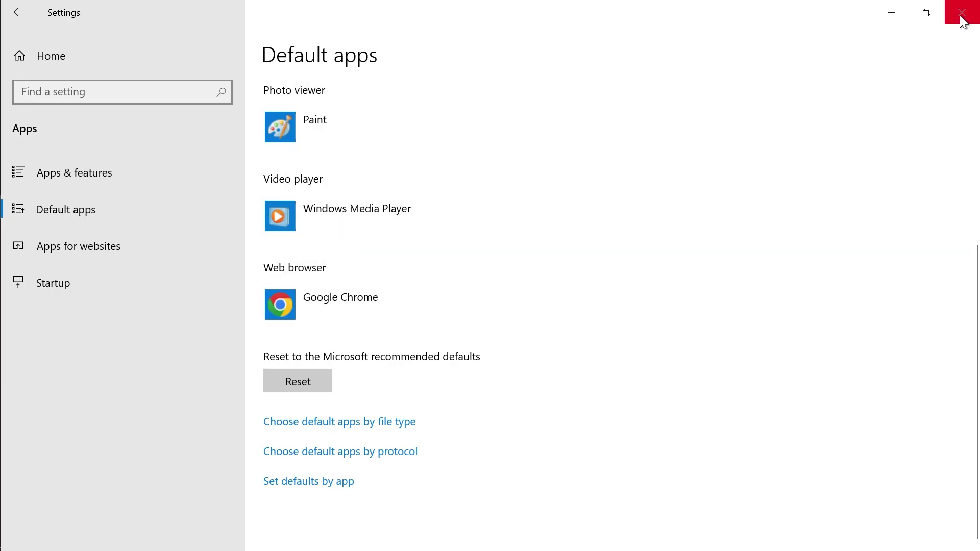
pyautogui.click(962, 12)
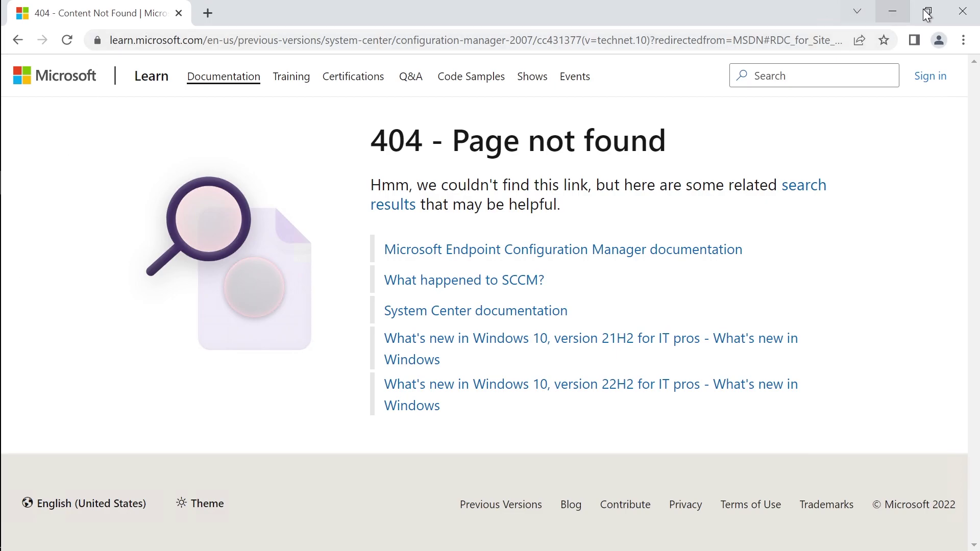
pyautogui.click(963, 11)
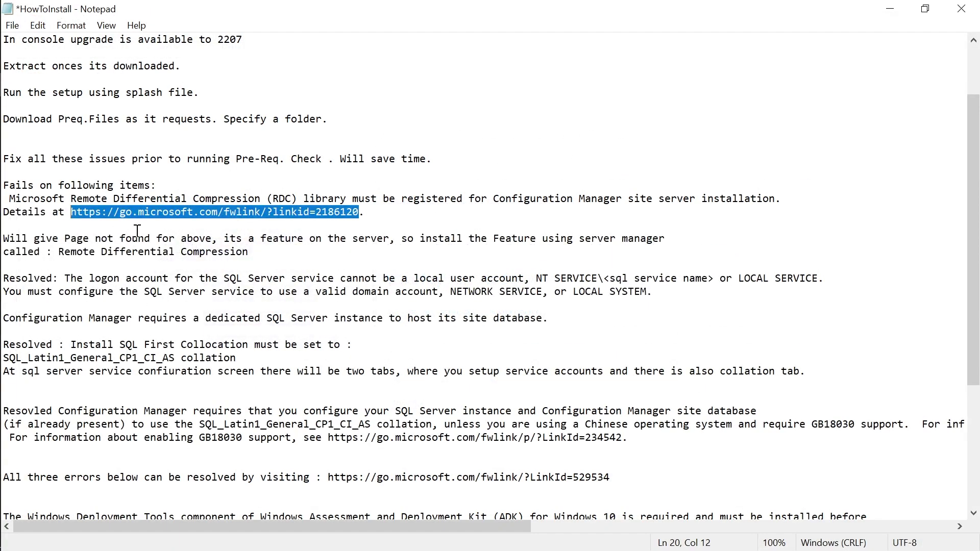
# Select the phrase 'Remote Differential Compression' in the notes.
pyautogui.click(137, 231)
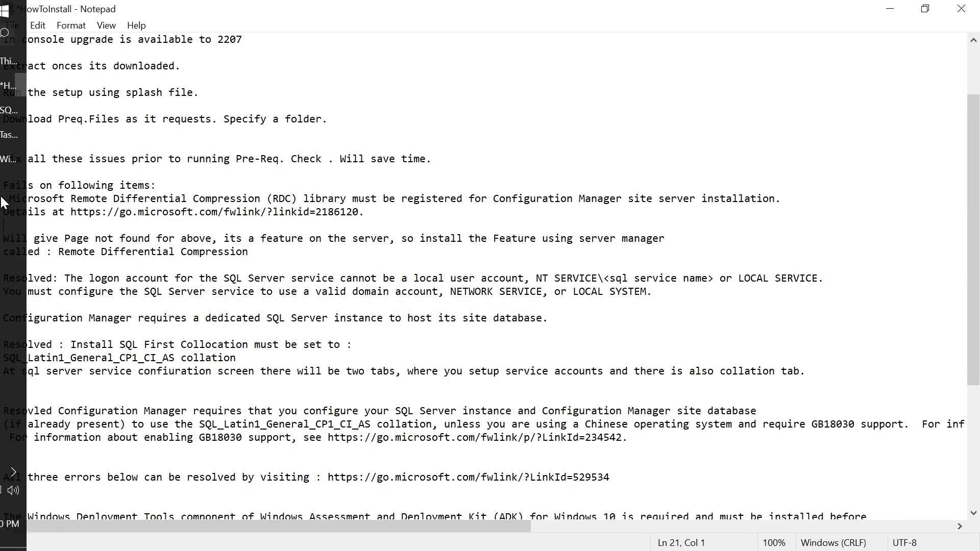
pyautogui.click(108, 198)
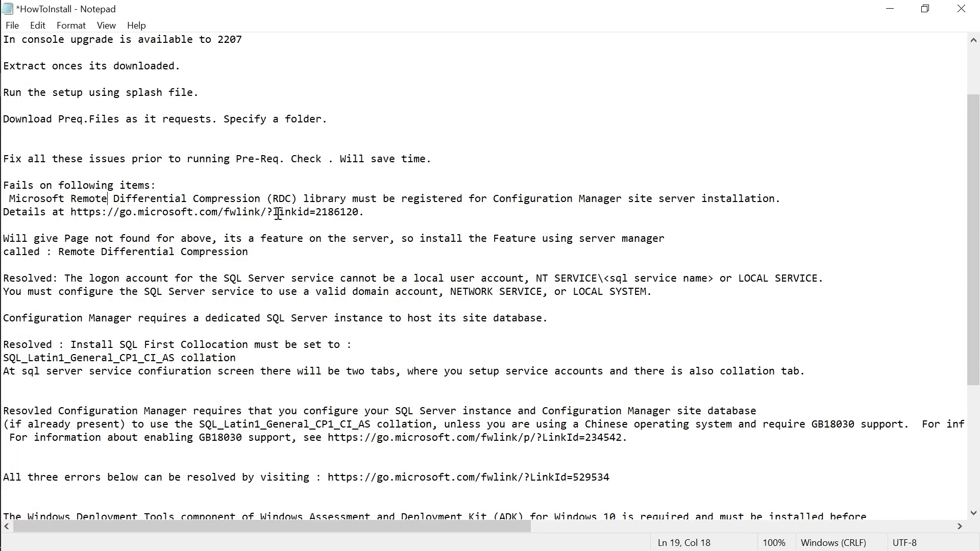
pyautogui.click(262, 254)
pyautogui.moveTo(263, 254); pyautogui.dragTo(58, 254)
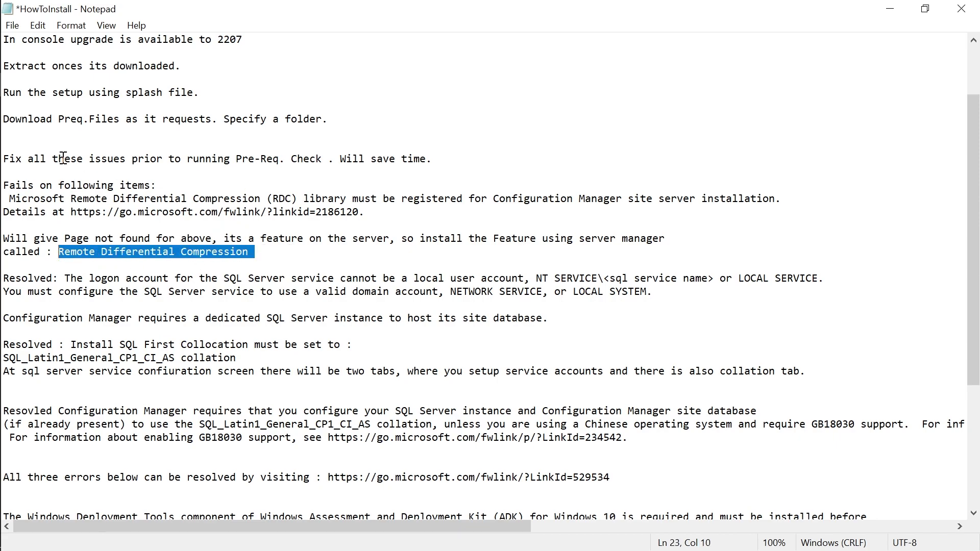
# Close the leftover ADK WinPE Add-ons welcome window and the SQL Server Installation Center.
pyautogui.moveTo(1, 77)
pyautogui.click(16, 164)
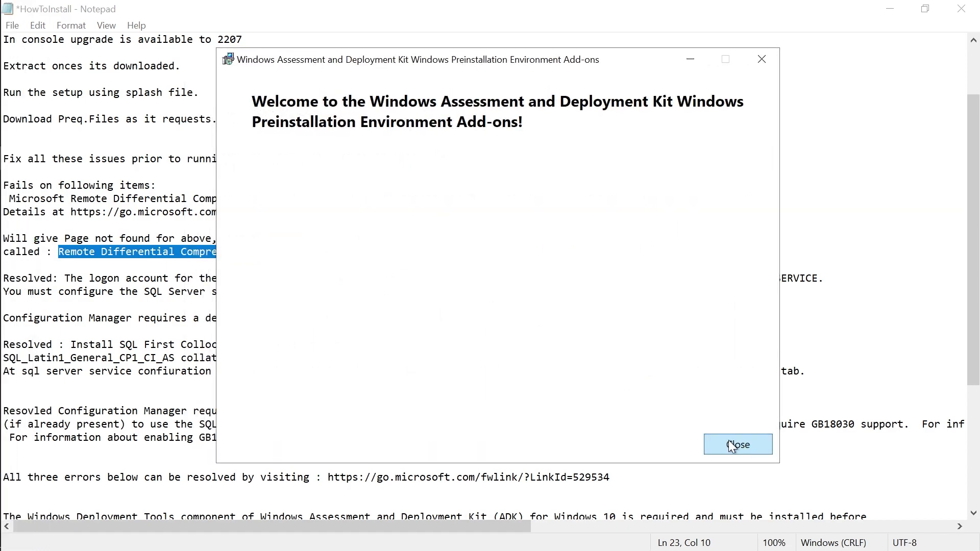
pyautogui.click(728, 445)
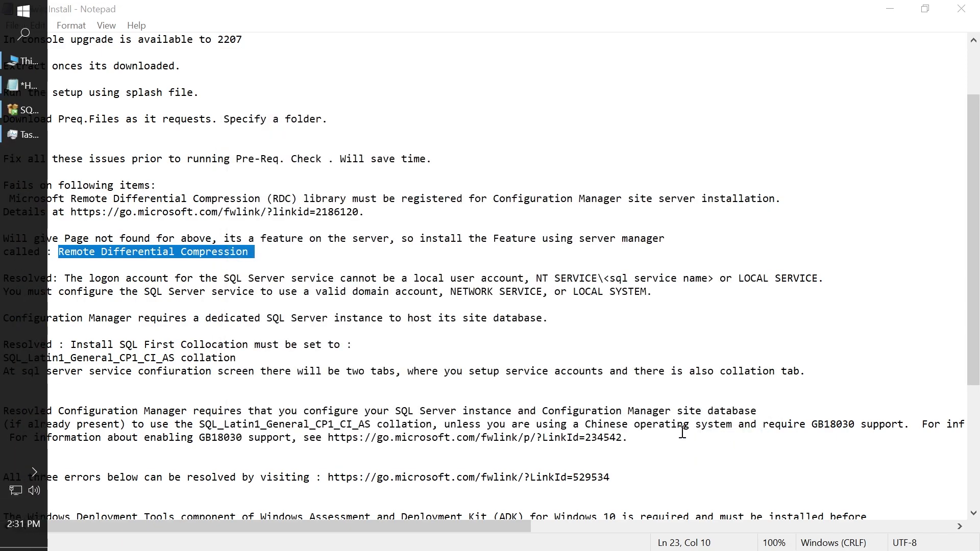
pyautogui.click(25, 113)
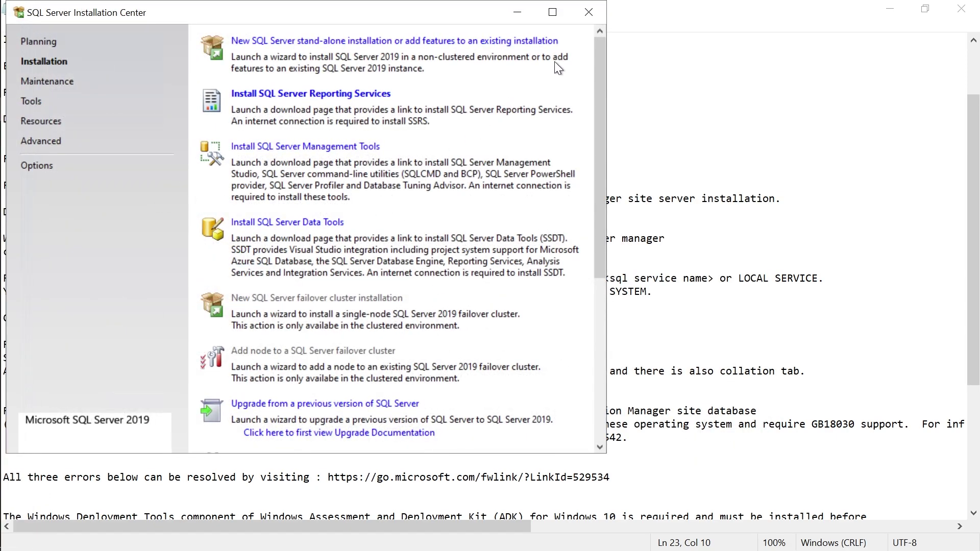
pyautogui.click(594, 14)
# Launch Server Manager, minimize it, and return to the installation notes.
pyautogui.moveTo(1, 153)
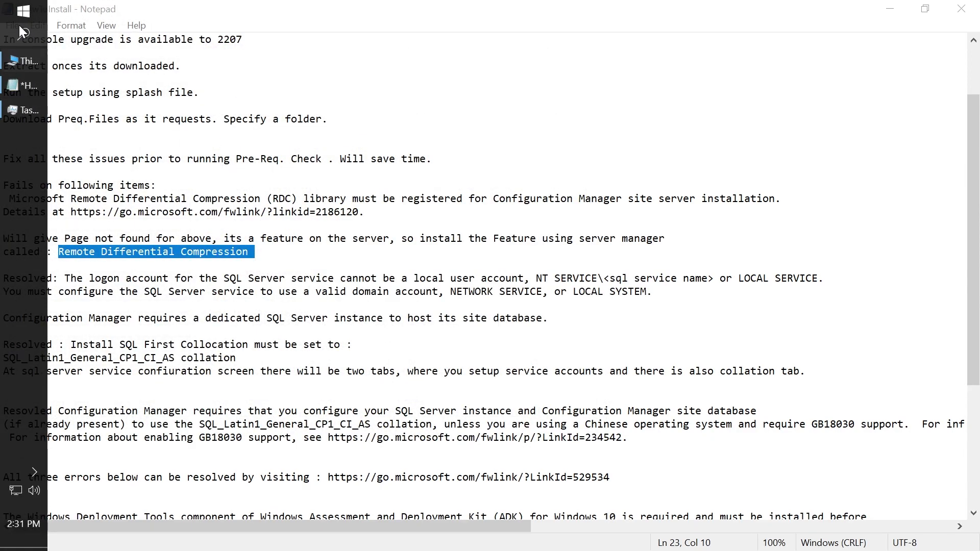
pyautogui.click(23, 11)
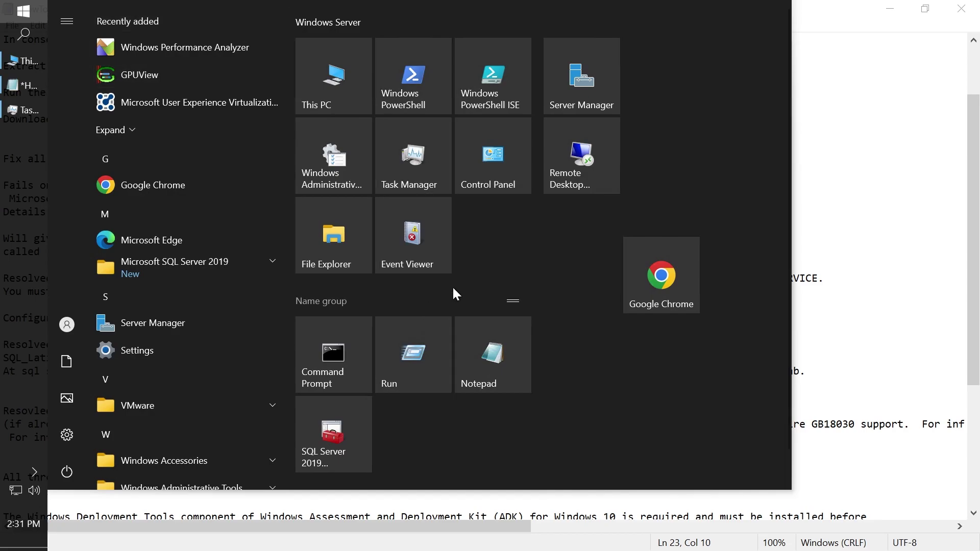
pyautogui.click(571, 88)
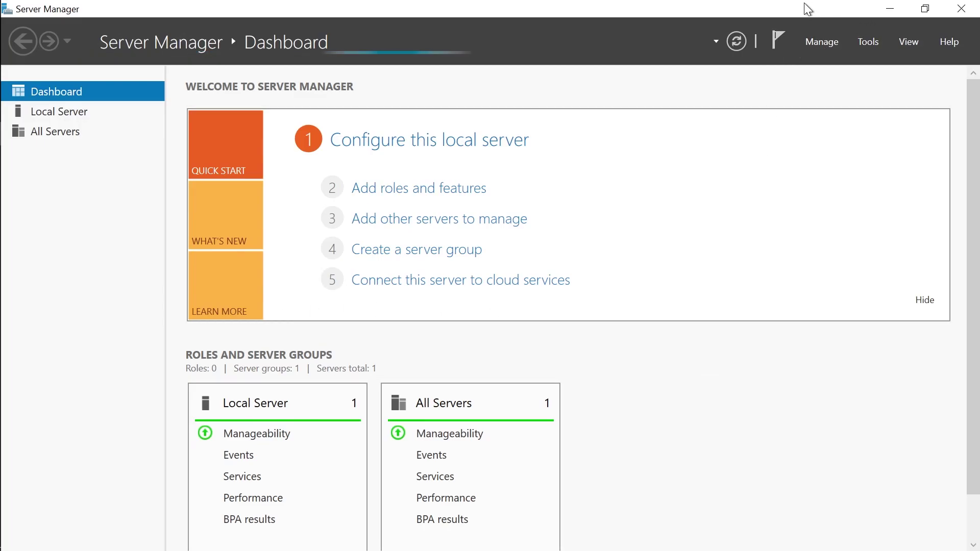
pyautogui.click(895, 14)
pyautogui.click(150, 424)
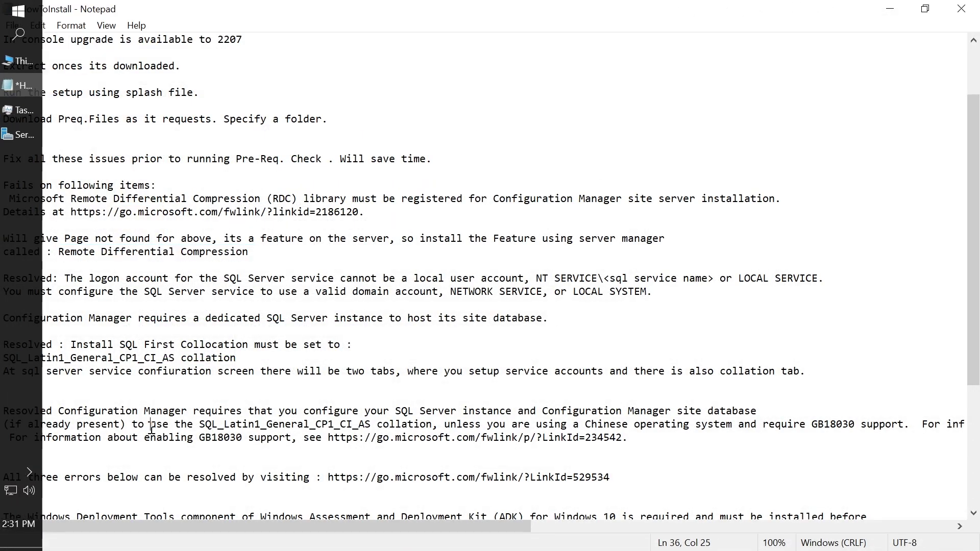
# Prefix the Windows Deployment Tools and User State Migration Tool entries with 'Resolved:'.
pyautogui.click(53, 411)
pyautogui.scroll(-3, 41, 406)
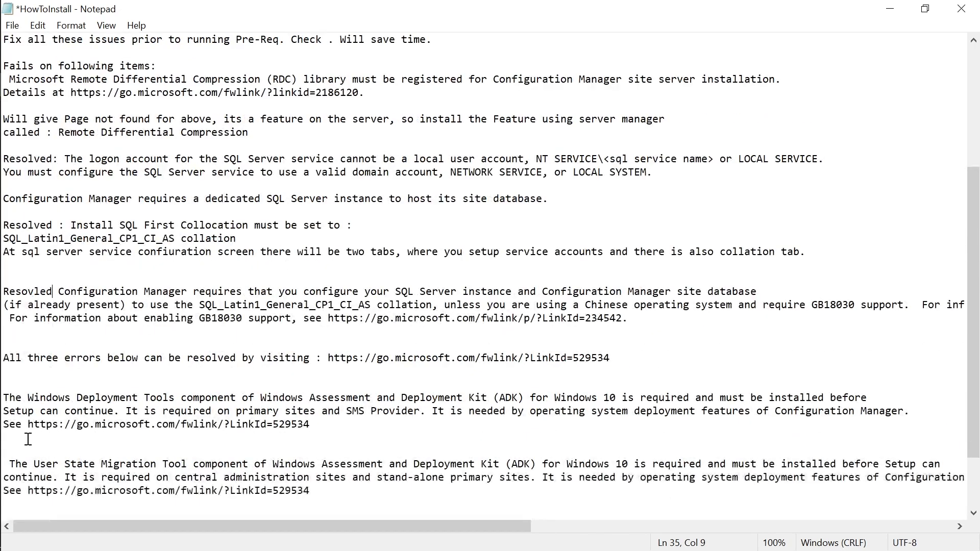
pyautogui.click(4, 400)
pyautogui.write('REsolved')
pyautogui.press('BackSpace')
pyautogui.press('BackSpace')
pyautogui.press('BackSpace')
pyautogui.press('BackSpace')
pyautogui.press('BackSpace')
pyautogui.press('BackSpace')
pyautogui.press('BackSpace')
pyautogui.write('esolved:')
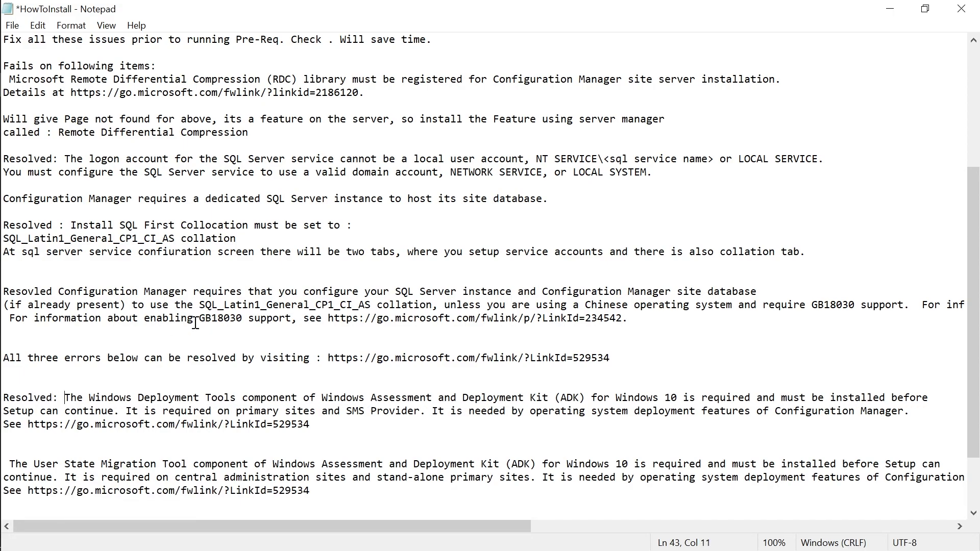
pyautogui.scroll(-2, 137, 514)
pyautogui.click(5, 385)
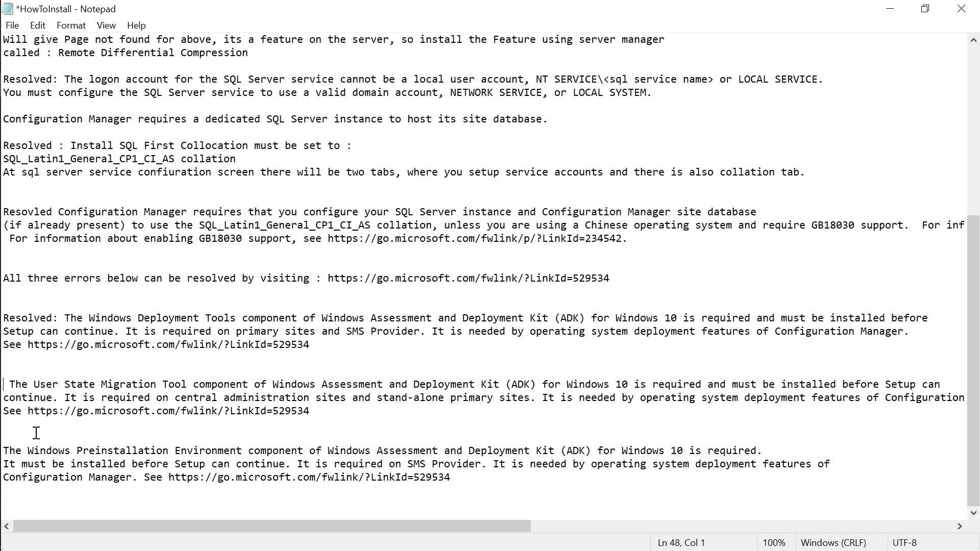
pyautogui.write('Rs')
pyautogui.press('BackSpace')
pyautogui.write('esul')
pyautogui.press('BackSpace')
pyautogui.press('BackSpace')
pyautogui.write('olved:')
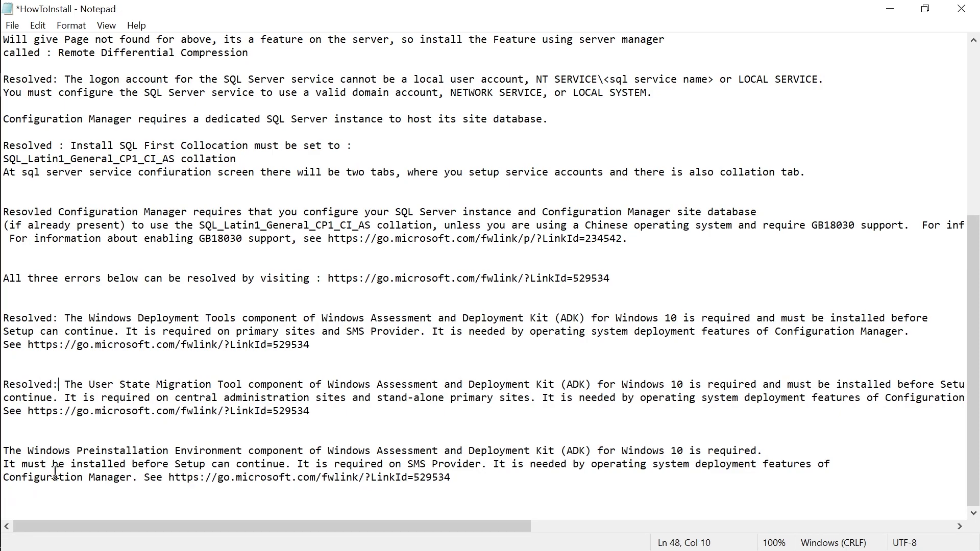
# Mark the Windows Preinstallation Environment entry 'Resolved:' and save the notes.
pyautogui.click(9, 453)
pyautogui.press('Home')
pyautogui.write('Resolved:')
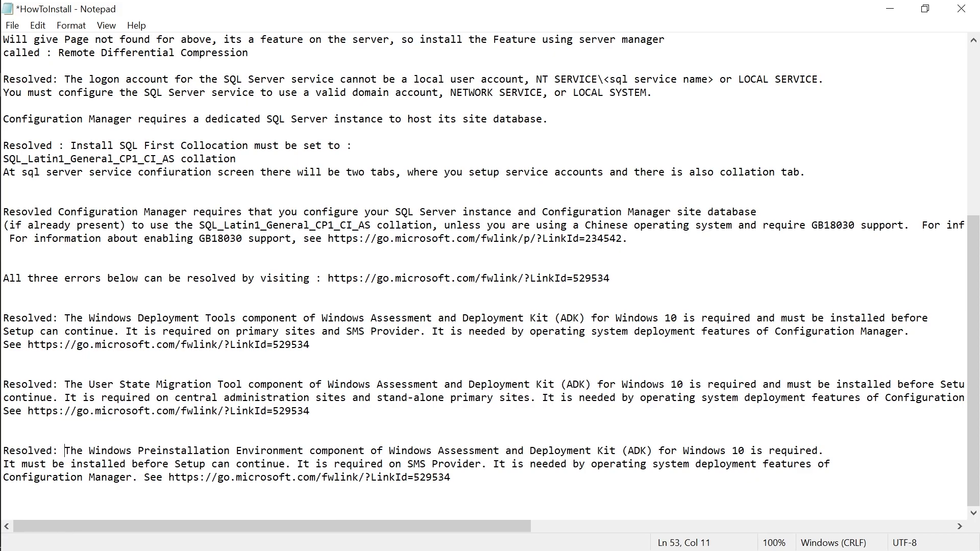
pyautogui.scroll(2, 369, 401)
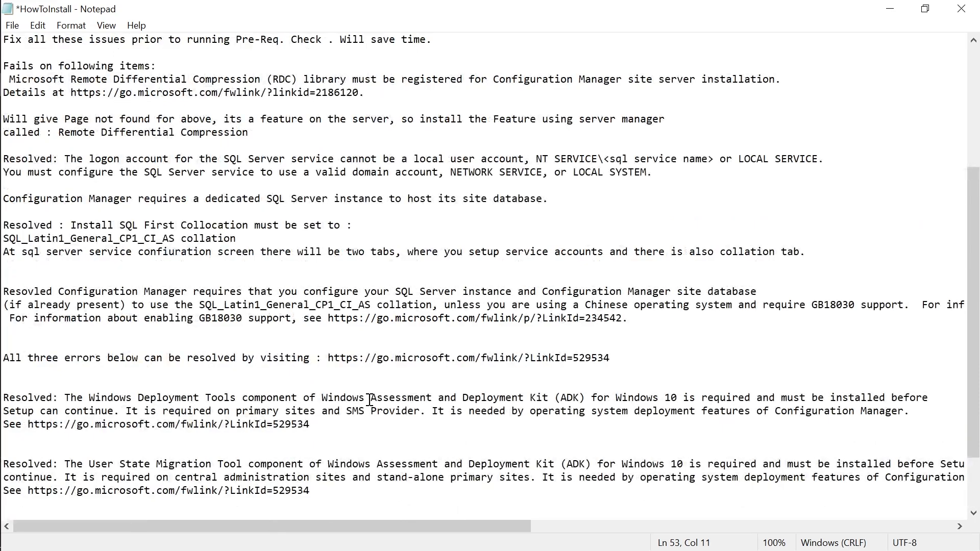
pyautogui.scroll(3, 65, 354)
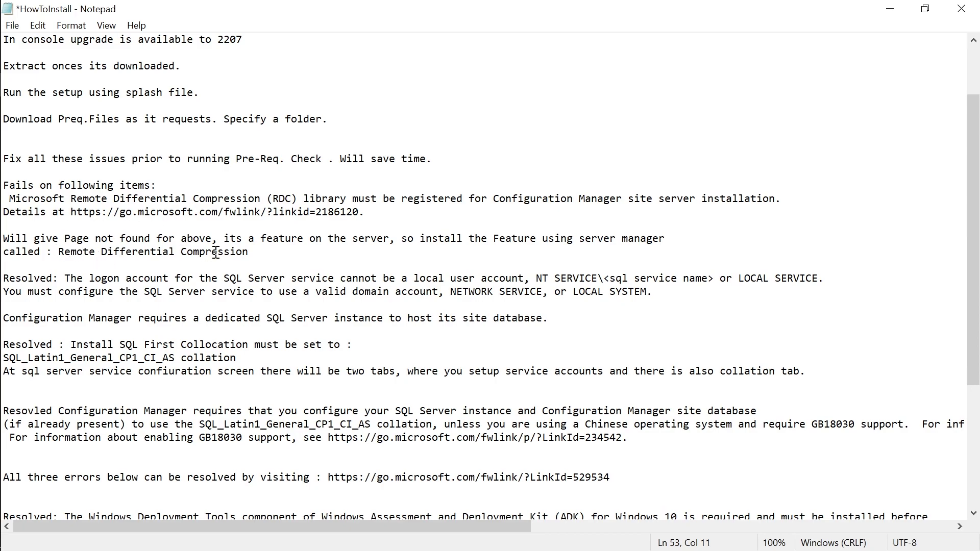
pyautogui.hotkey('ctrl', 's')
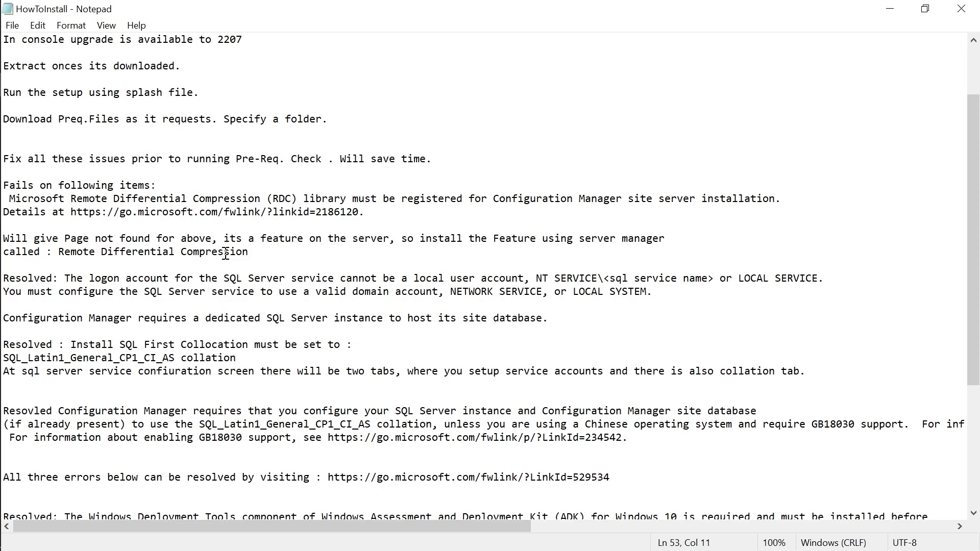
# Start the Add Roles and Features Wizard from Server Manager and advance to the Features page.
pyautogui.moveTo(1, 102)
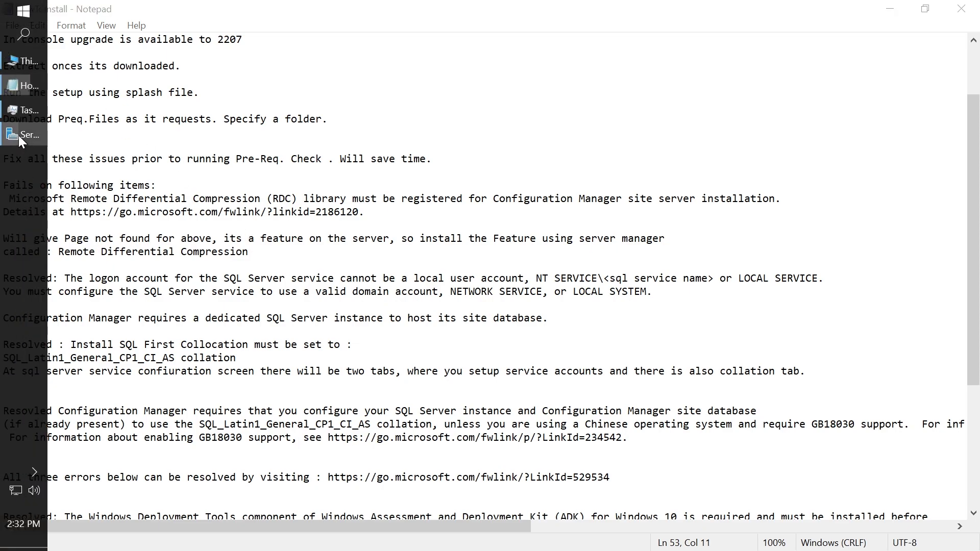
pyautogui.click(18, 135)
pyautogui.click(832, 41)
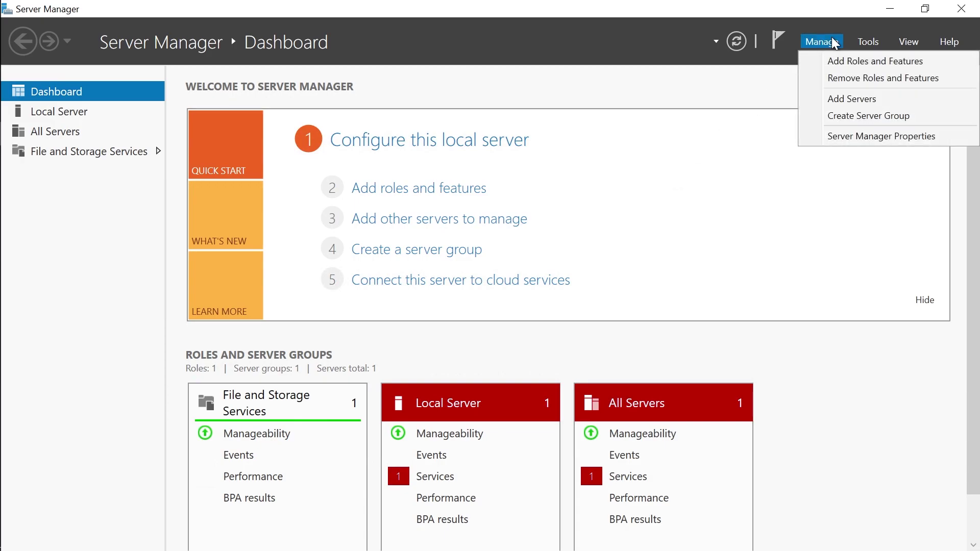
pyautogui.click(853, 61)
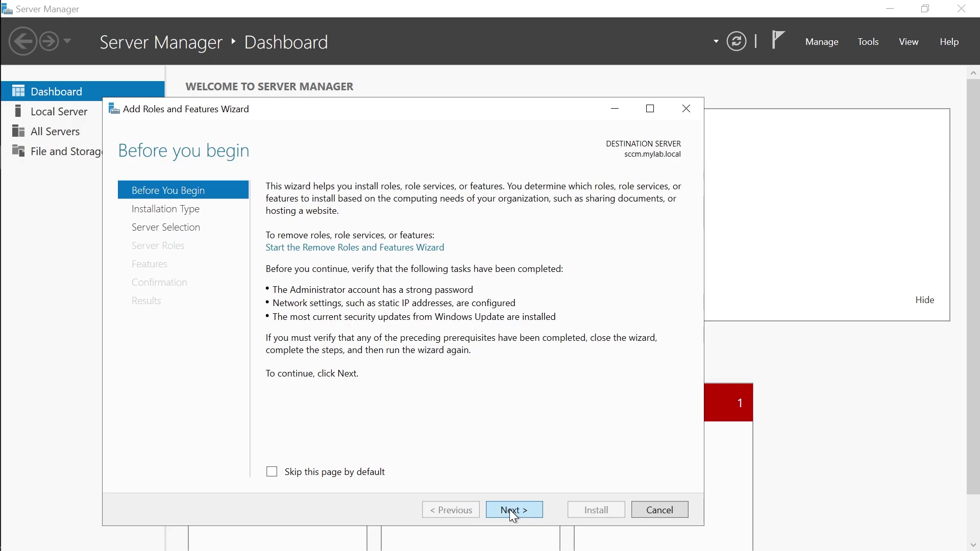
pyautogui.click(513, 511)
pyautogui.click(508, 511)
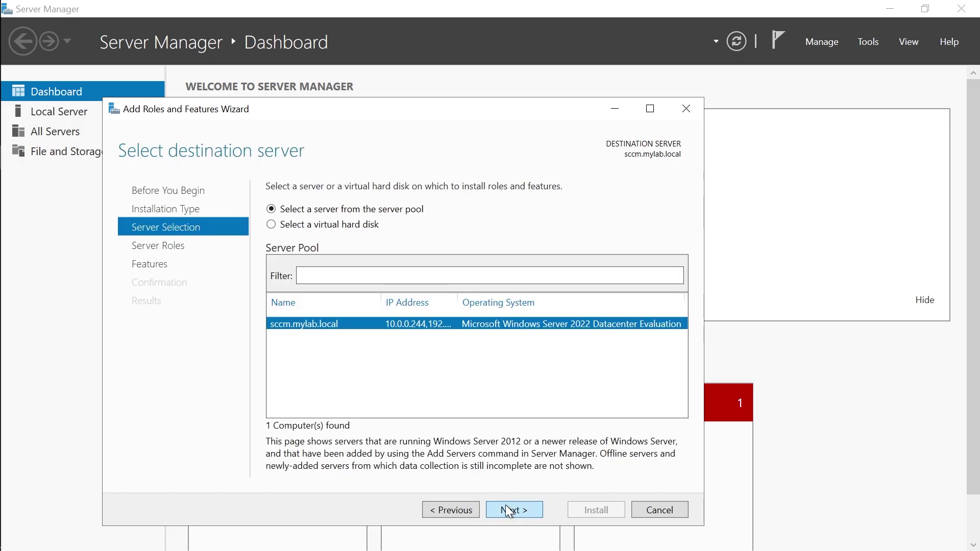
pyautogui.click(509, 511)
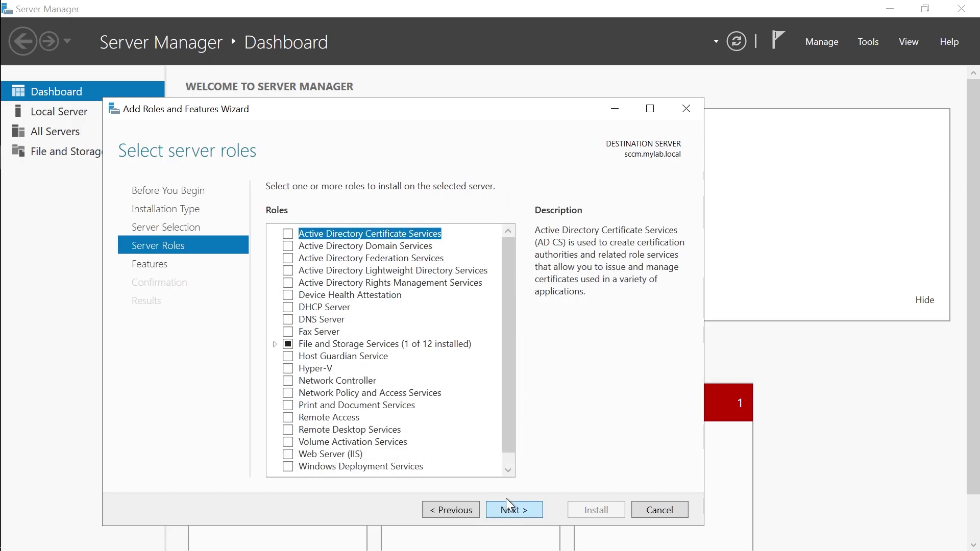
pyautogui.click(508, 511)
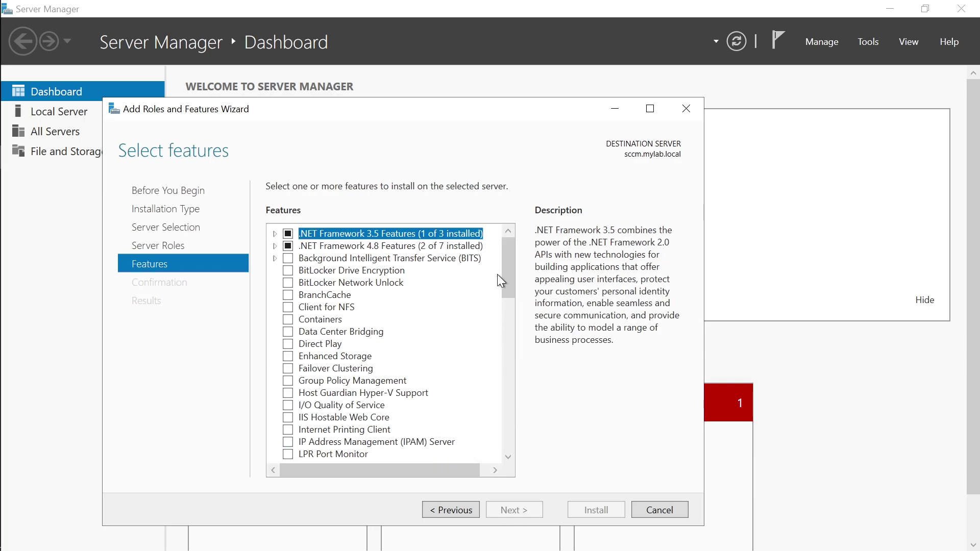
# Check Remote Differential Compression and install it on the local server.
pyautogui.scroll(-8, 498, 282)
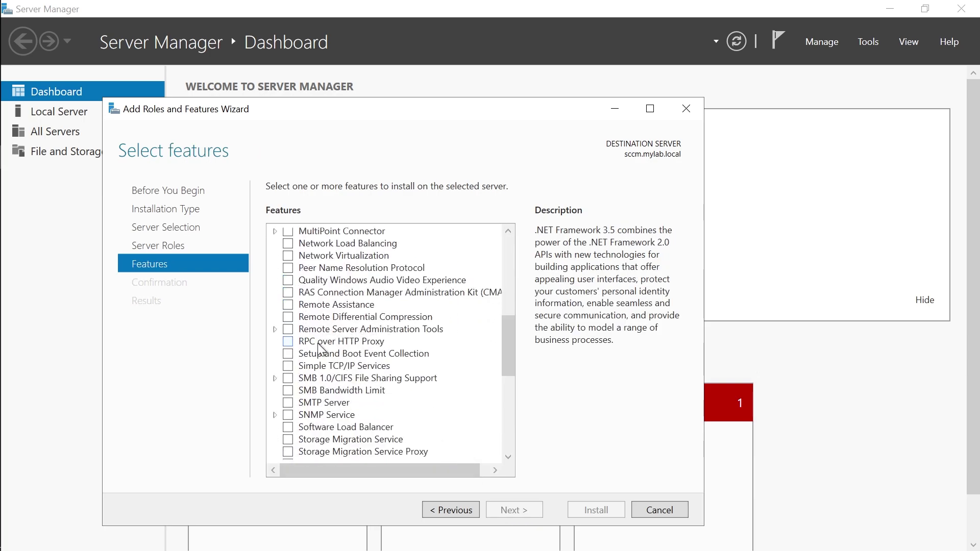
pyautogui.click(288, 317)
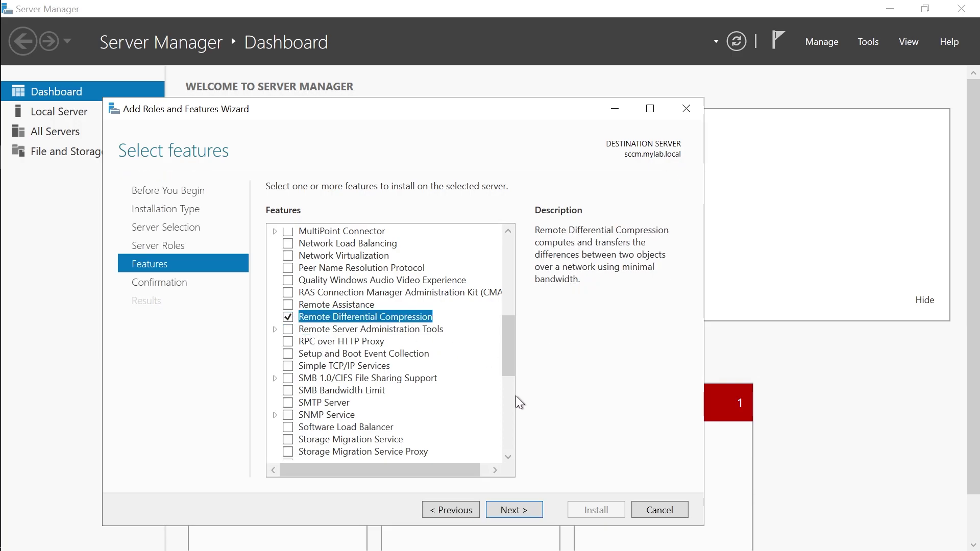
pyautogui.click(505, 511)
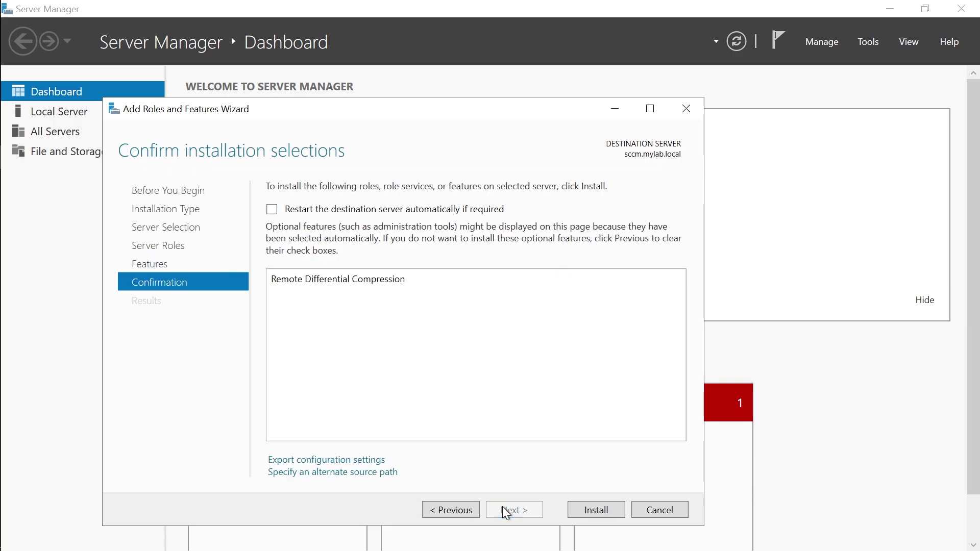
pyautogui.click(602, 516)
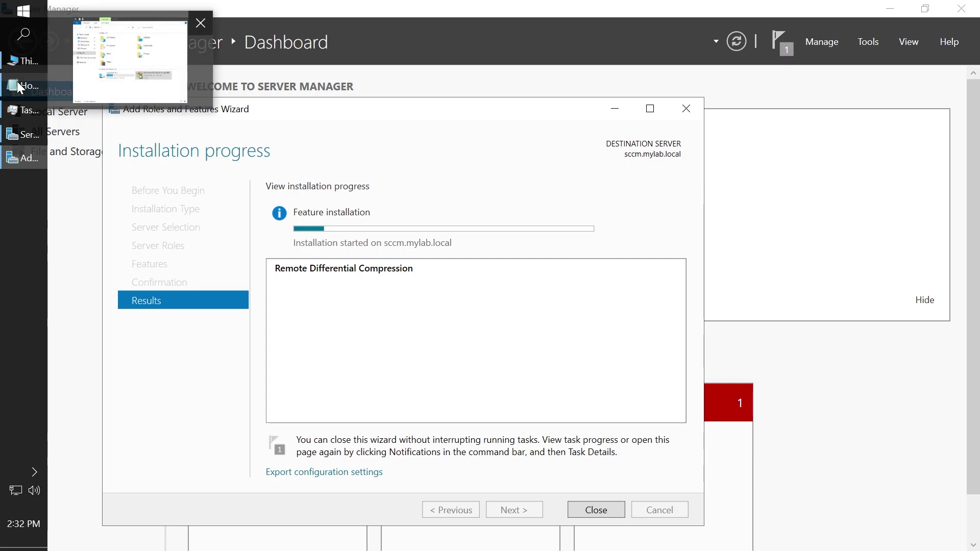
# Mark the RDC error line 'Resolved :' in the notes and save.
pyautogui.click(17, 83)
pyautogui.scroll(-4, 269, 374)
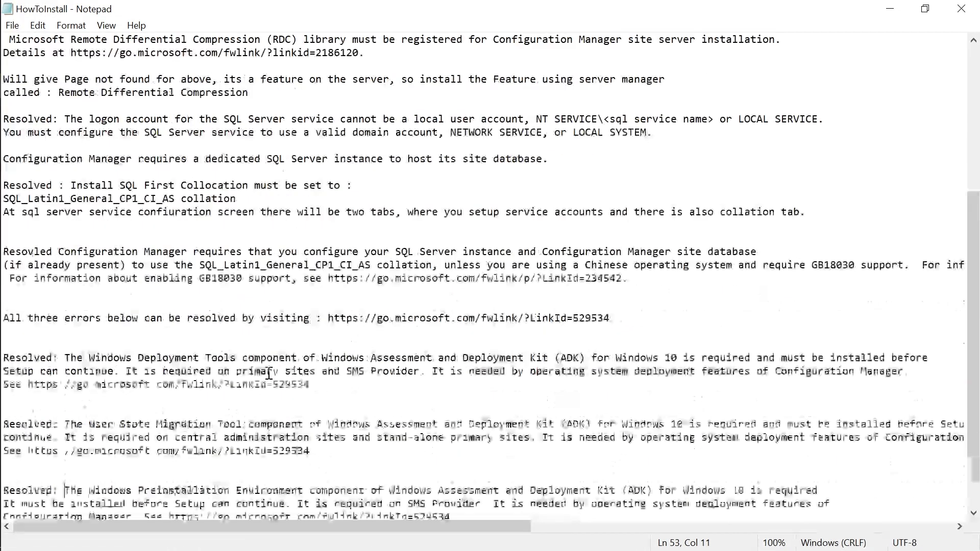
pyautogui.scroll(-1, 269, 374)
pyautogui.scroll(4, 267, 366)
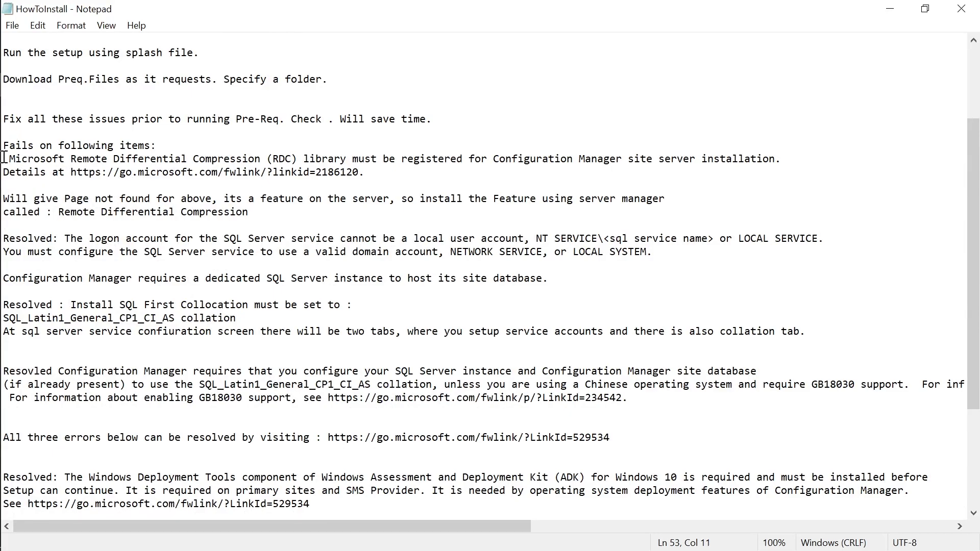
pyautogui.moveTo(3, 169)
pyautogui.click(52, 159)
pyautogui.press('BackSpace')
pyautogui.write('Resolved :')
pyautogui.hotkey('ctrl', 's')
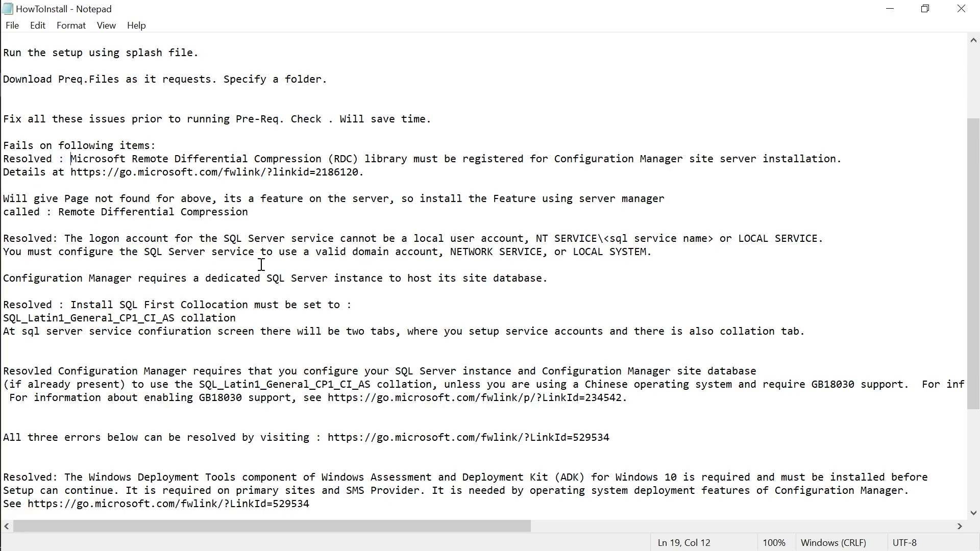
# Prefix the Download Preq.Files line with 'Resolved:', correct 'Collocation' to 'Collation', and save.
pyautogui.scroll(-3, 261, 264)
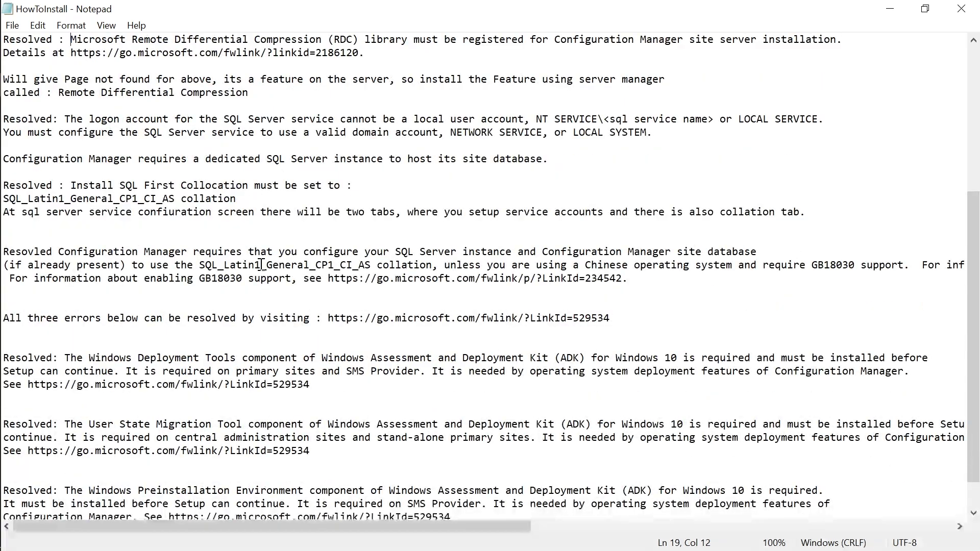
pyautogui.scroll(5, 255, 280)
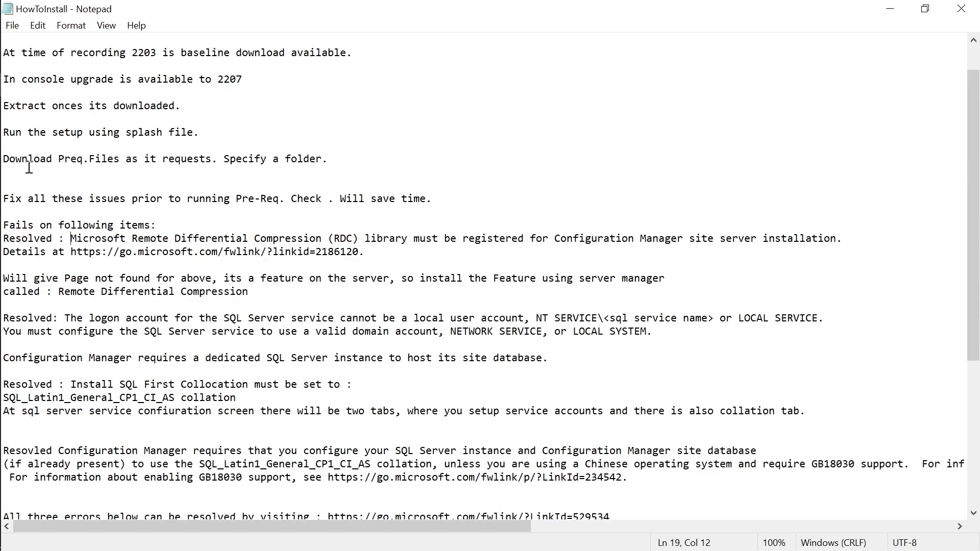
pyautogui.click(10, 160)
pyautogui.write('Resolved:')
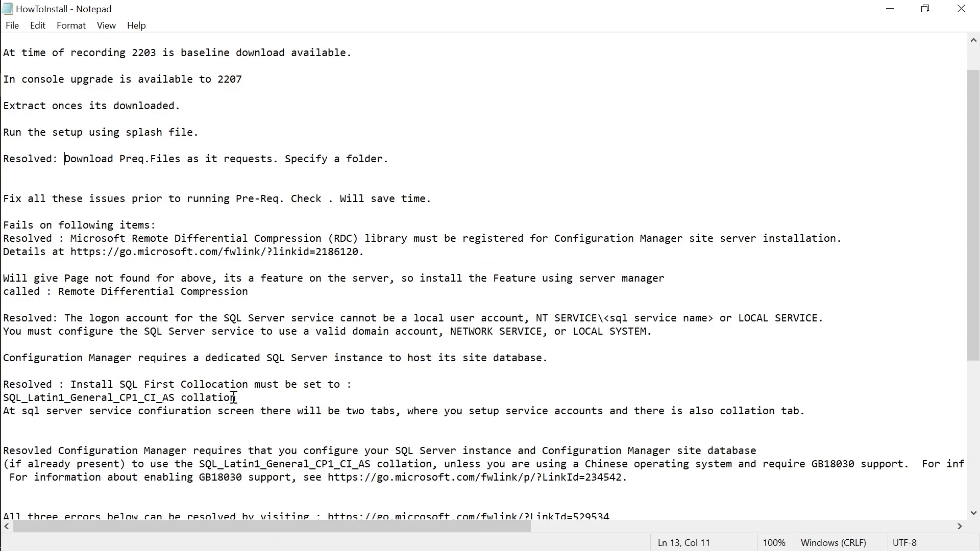
pyautogui.click(218, 385)
pyautogui.press('BackSpace')
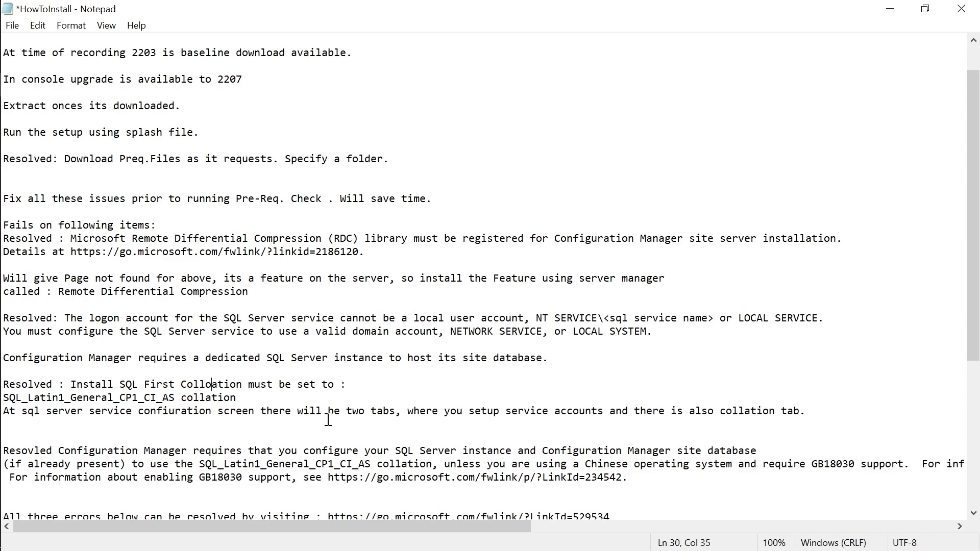
pyautogui.press('BackSpace')
pyautogui.hotkey('ctrl', 's')
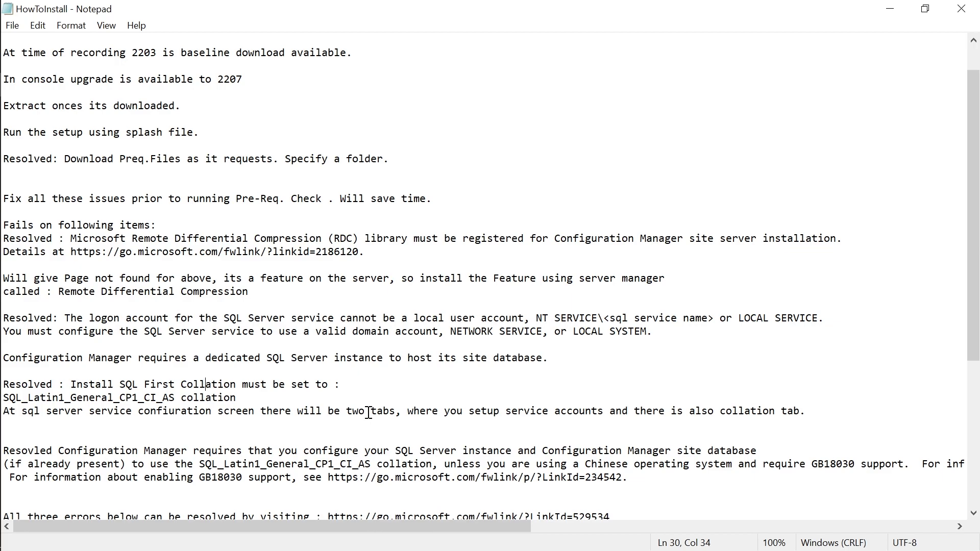
# Confirm the Remote Differential Compression install finished, then close the HowToInstall notes.
pyautogui.scroll(-3, 289, 429)
pyautogui.scroll(-3, 287, 442)
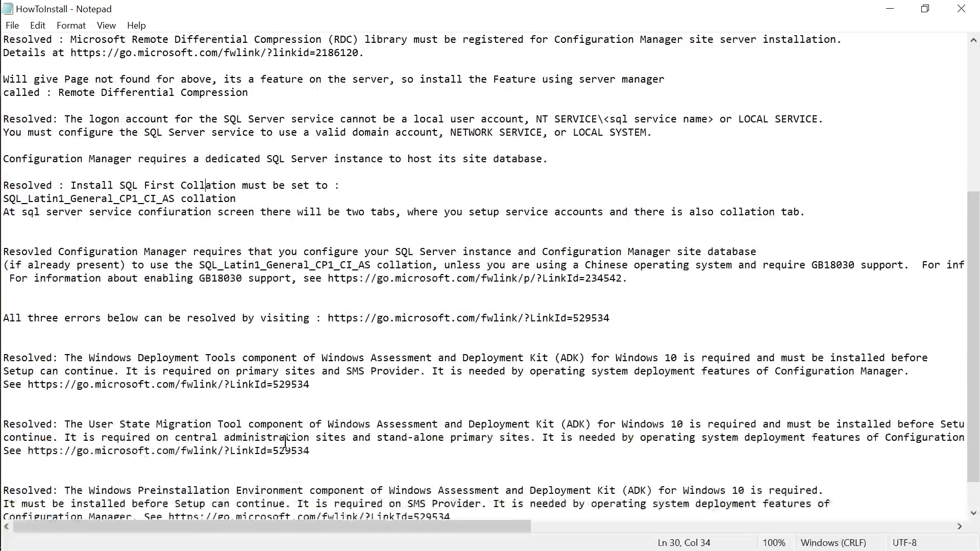
pyautogui.scroll(4, 407, 434)
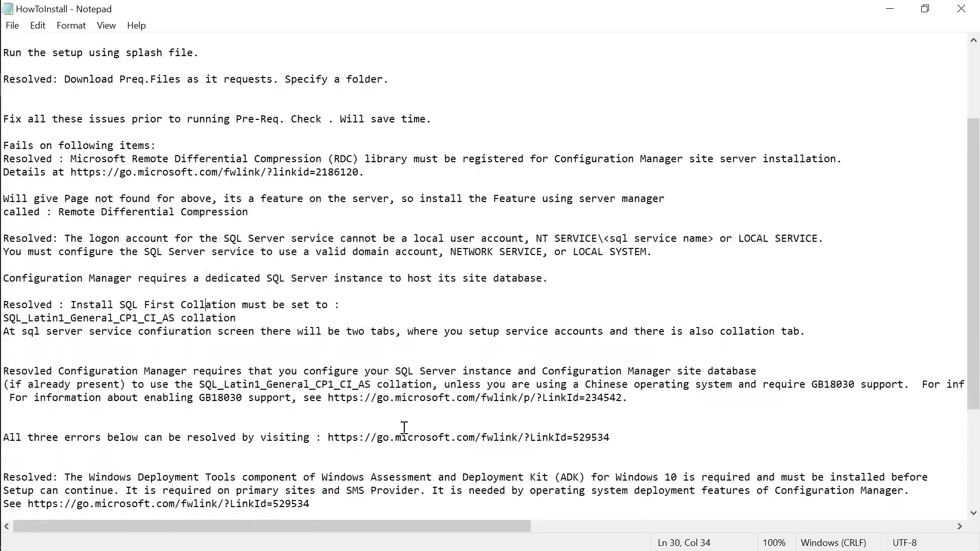
pyautogui.scroll(3, 406, 428)
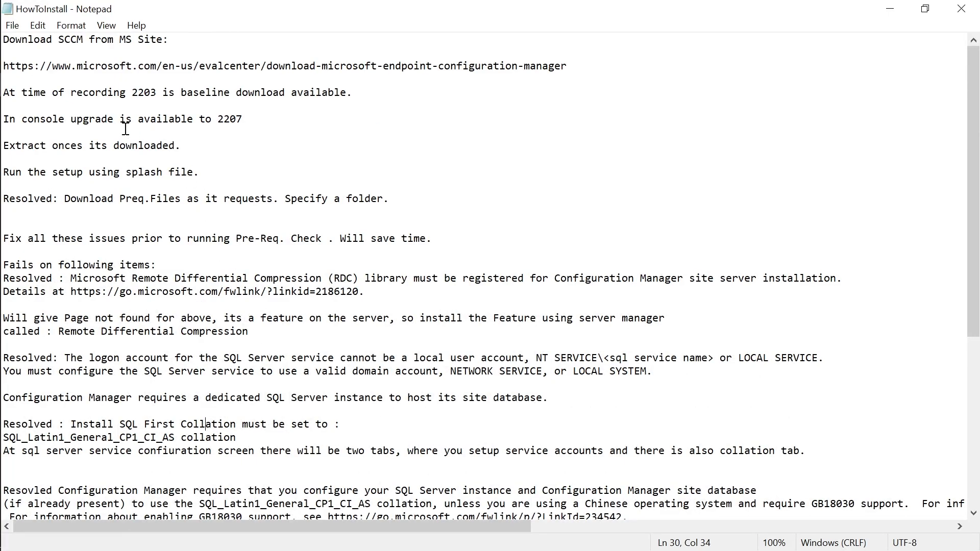
pyautogui.scroll(-2, 147, 357)
pyautogui.scroll(-4, 146, 359)
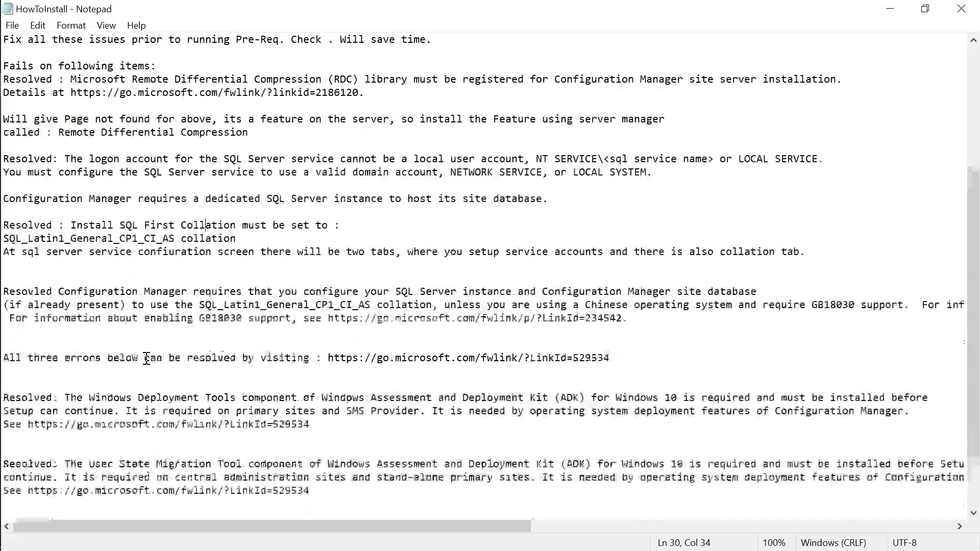
pyautogui.moveTo(2, 112)
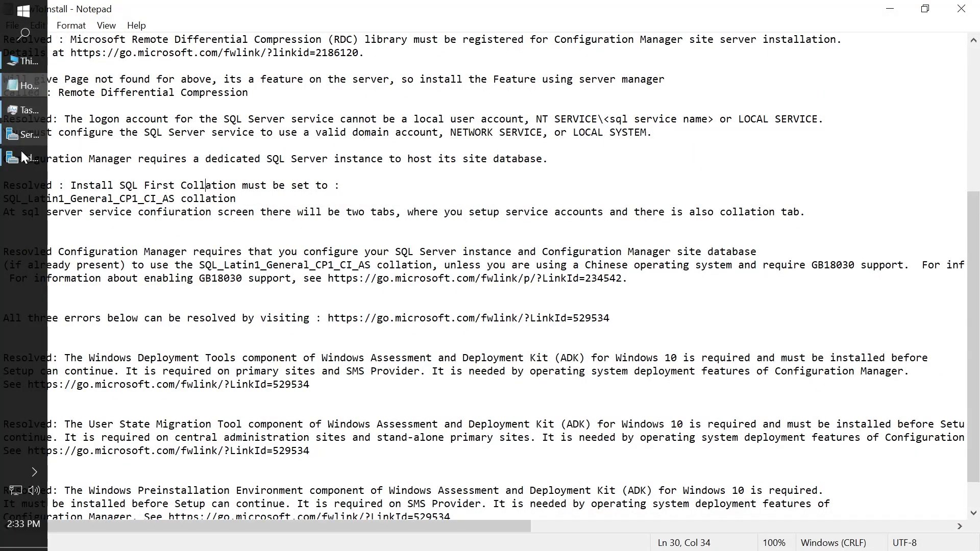
pyautogui.moveTo(20, 157)
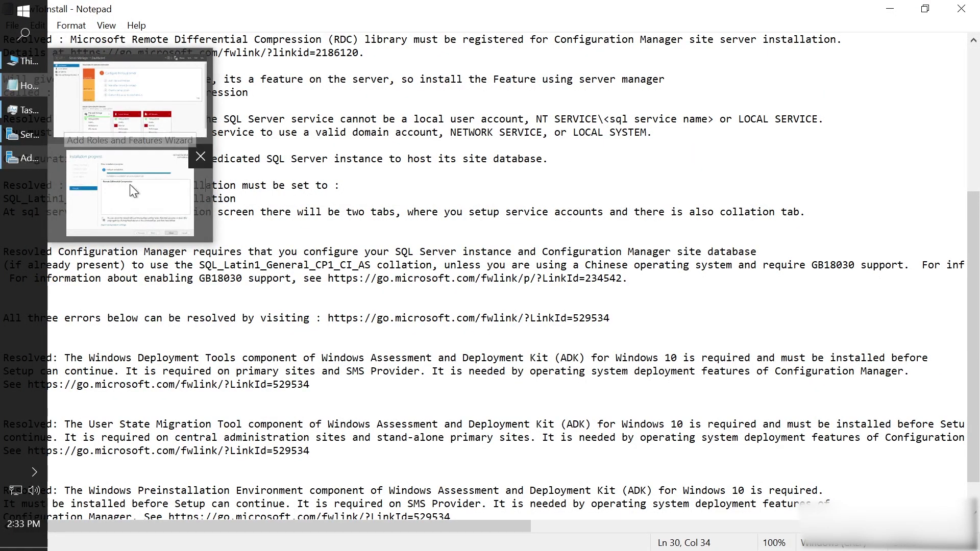
pyautogui.click(129, 185)
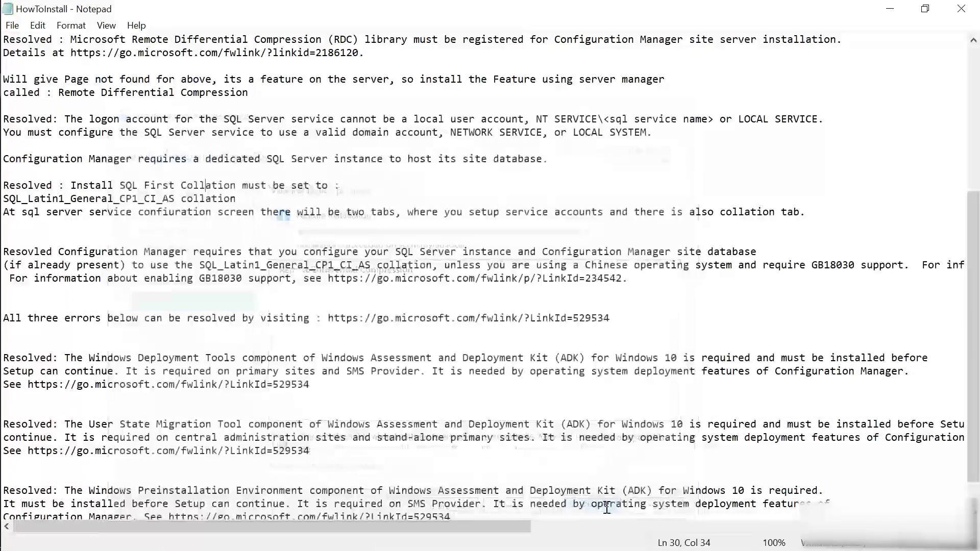
pyautogui.click(476, 388)
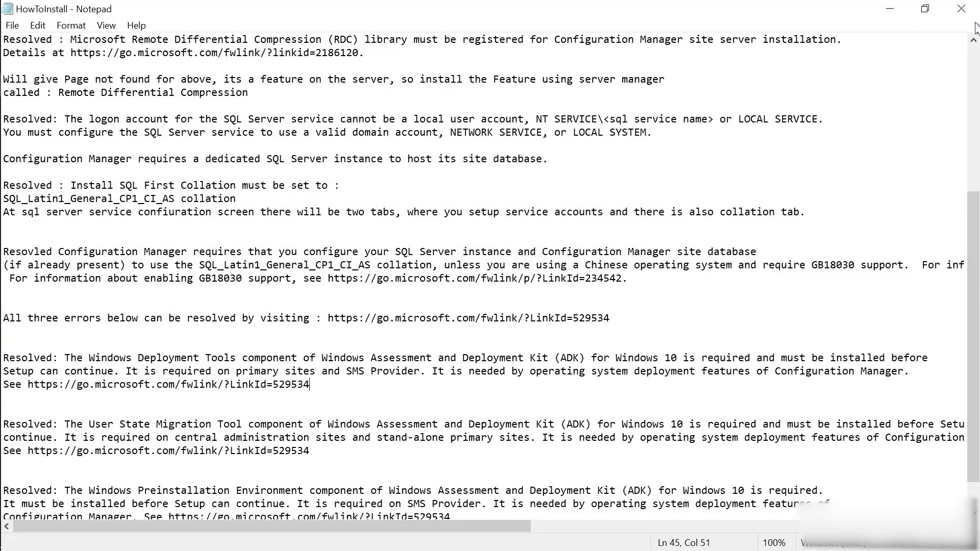
pyautogui.click(963, 9)
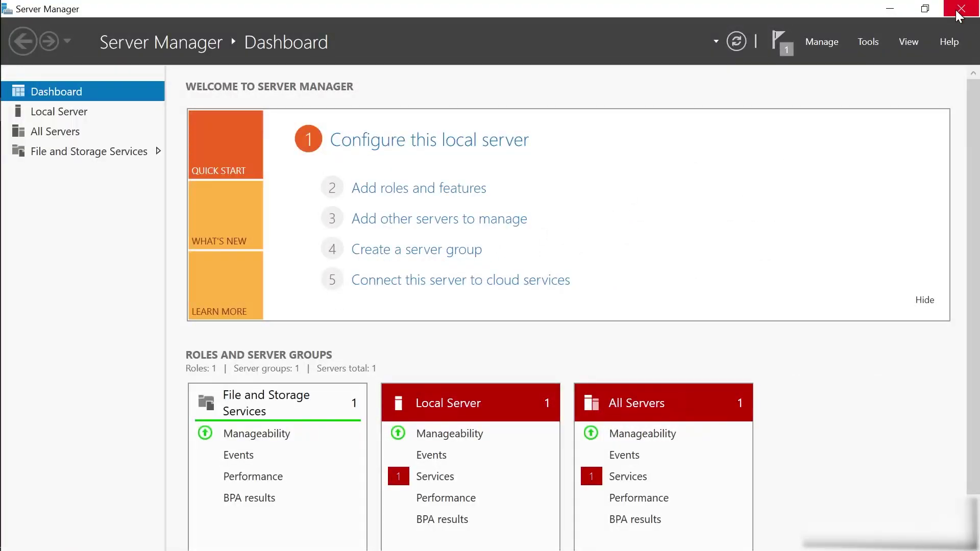
# Close Server Manager and the This PC window.
pyautogui.click(969, 9)
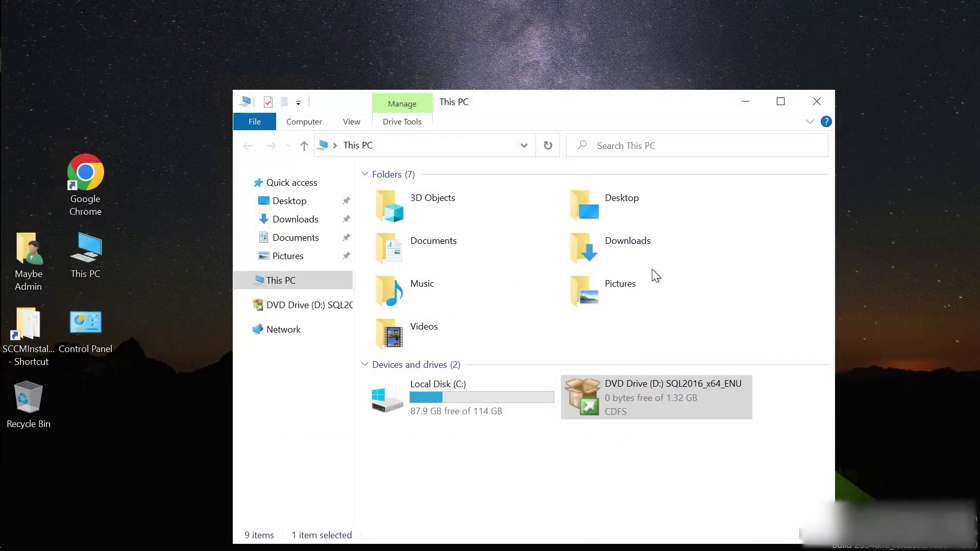
pyautogui.moveTo(1, 32)
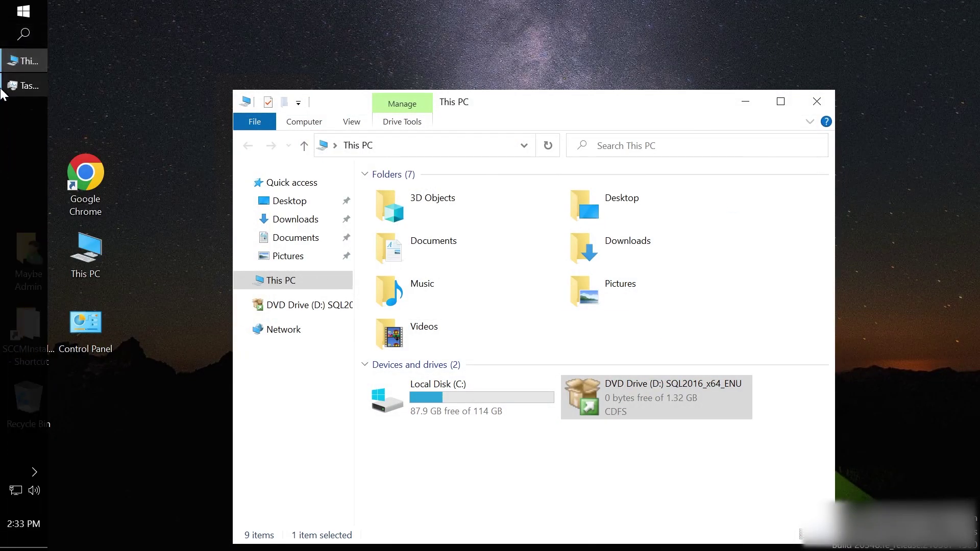
pyautogui.click(18, 13)
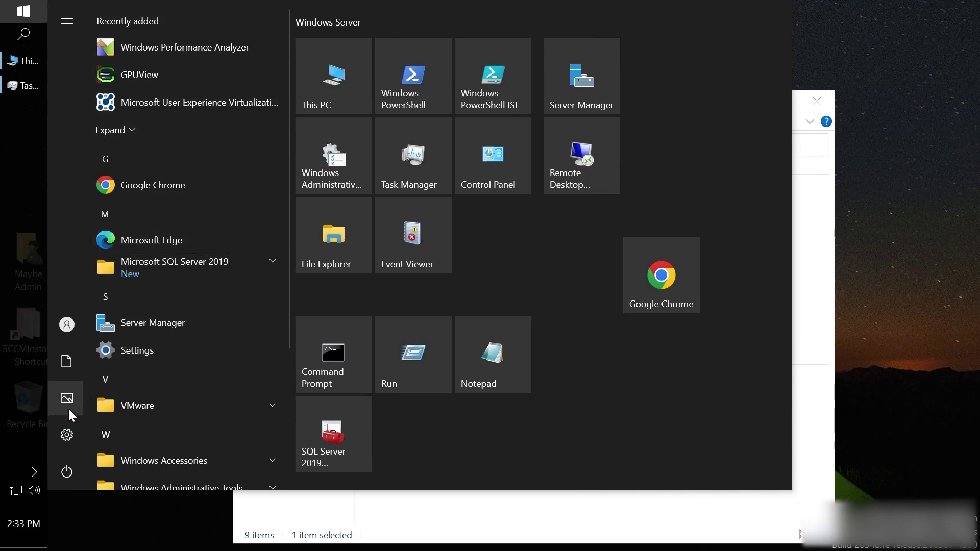
pyautogui.moveTo(74, 478)
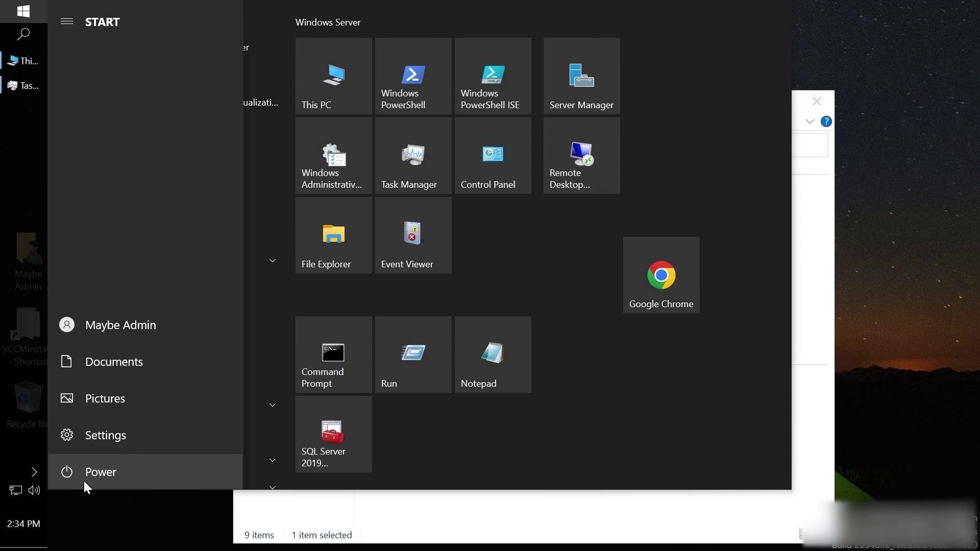
pyautogui.click(830, 212)
pyautogui.click(817, 102)
# Restart the computer from the Start menu with the reason Other (Unplanned).
pyautogui.moveTo(10, 10)
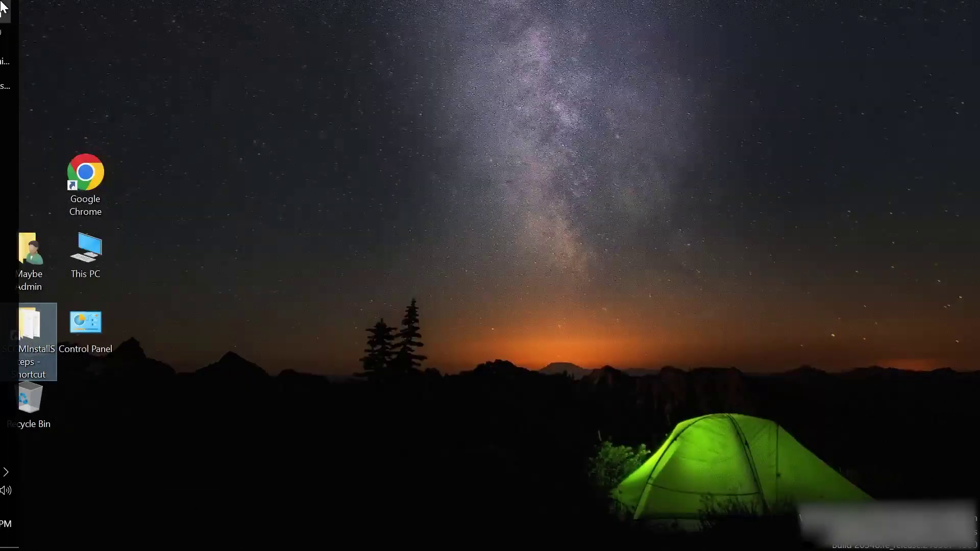
pyautogui.press('super')
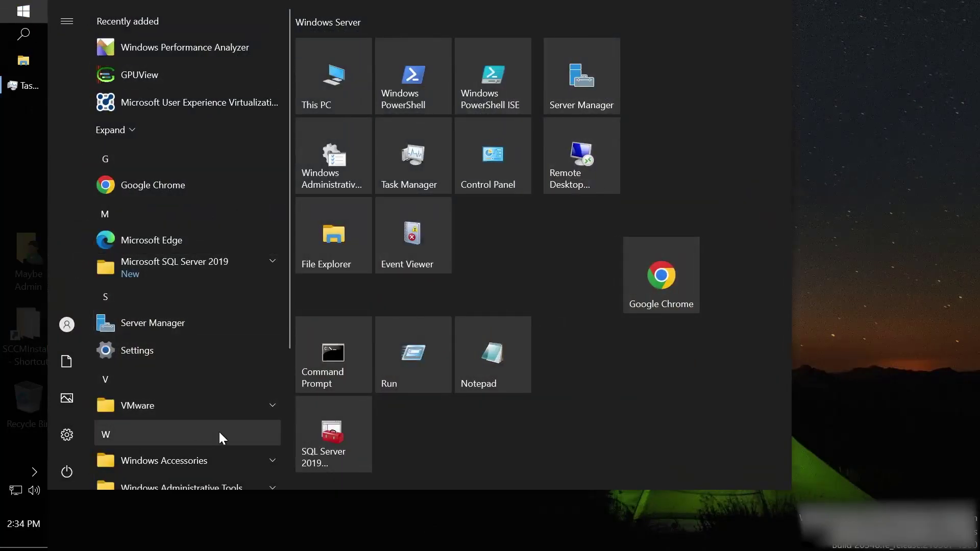
pyautogui.scroll(-3, 271, 360)
pyautogui.scroll(-1, 270, 360)
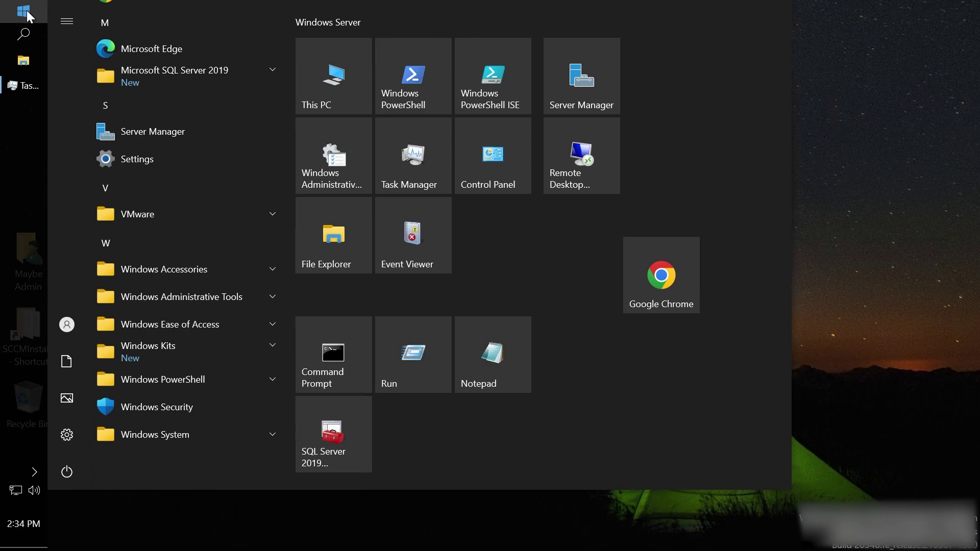
pyautogui.click(26, 15)
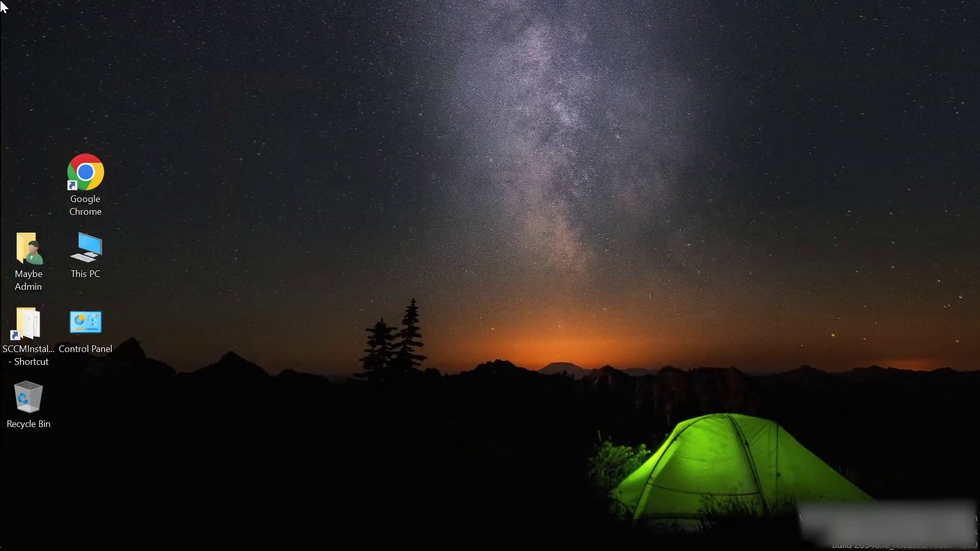
pyautogui.click(13, 15)
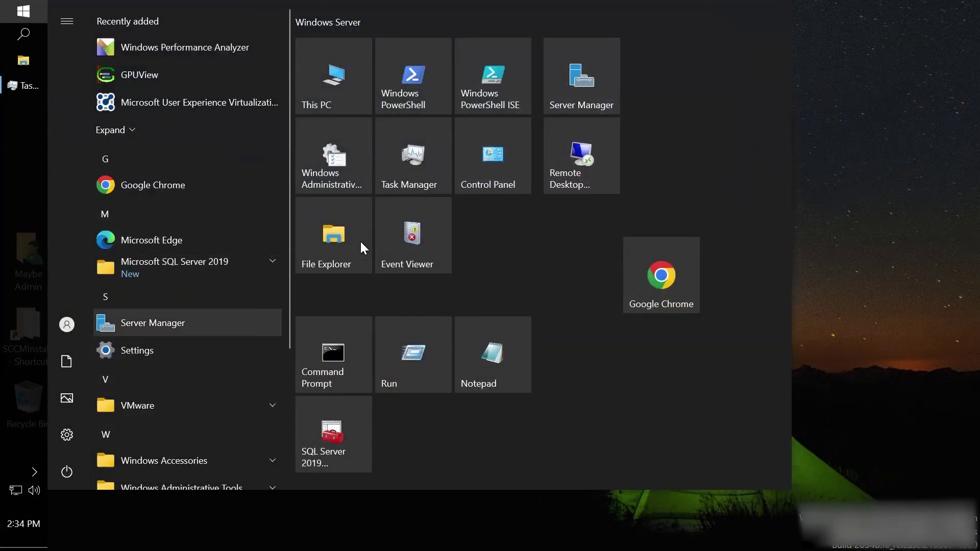
pyautogui.click(67, 471)
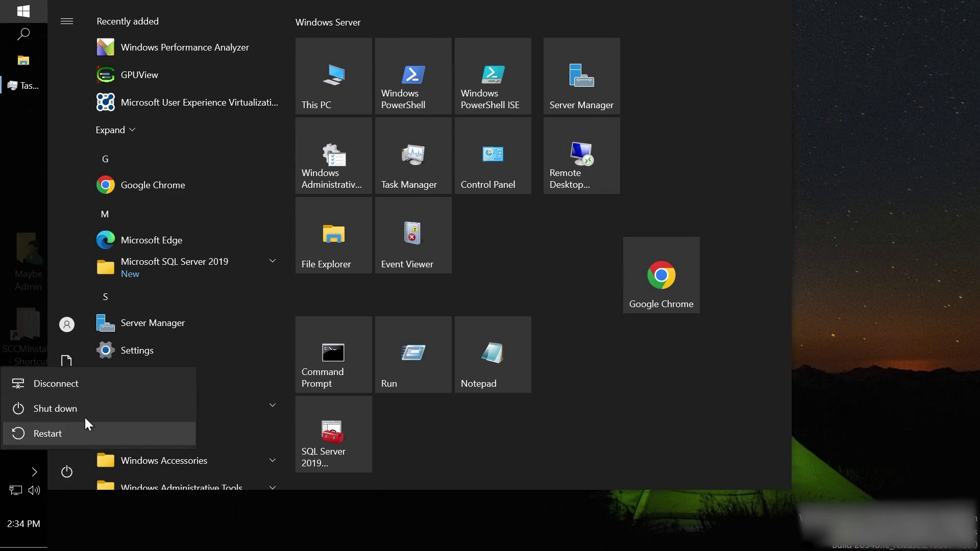
pyautogui.click(59, 438)
pyautogui.click(276, 436)
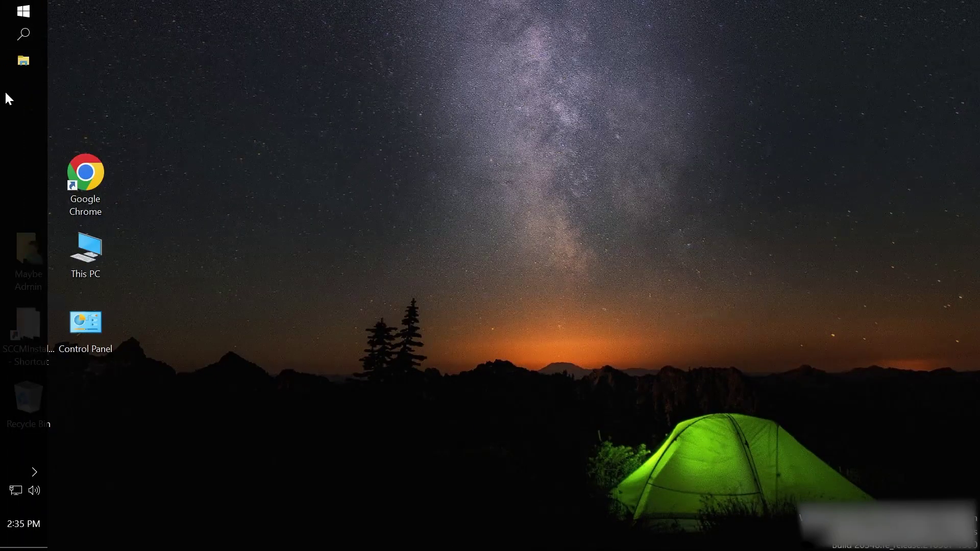
# Open This PC, go into the SCCMInstallSteps folder, and open HowToInstall in Notepad.
pyautogui.click(24, 13)
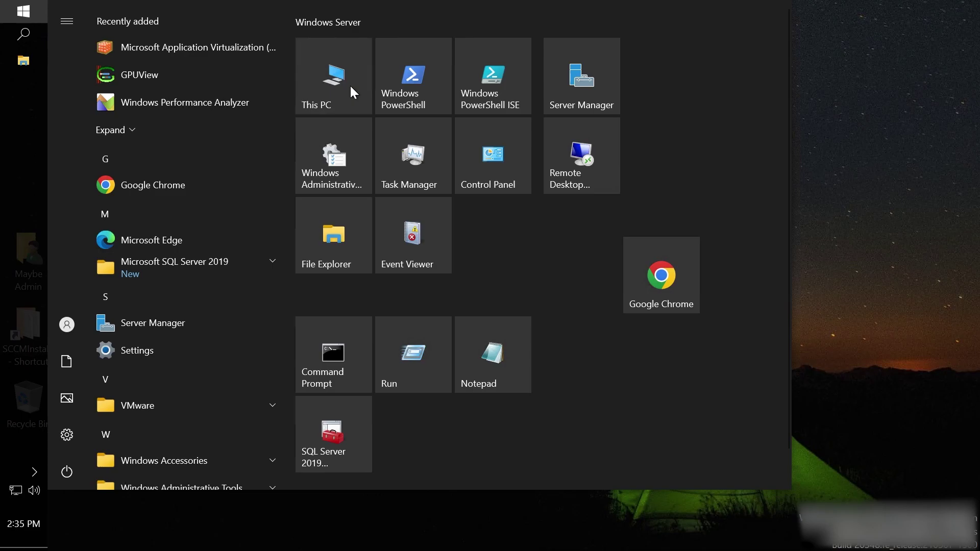
pyautogui.click(350, 84)
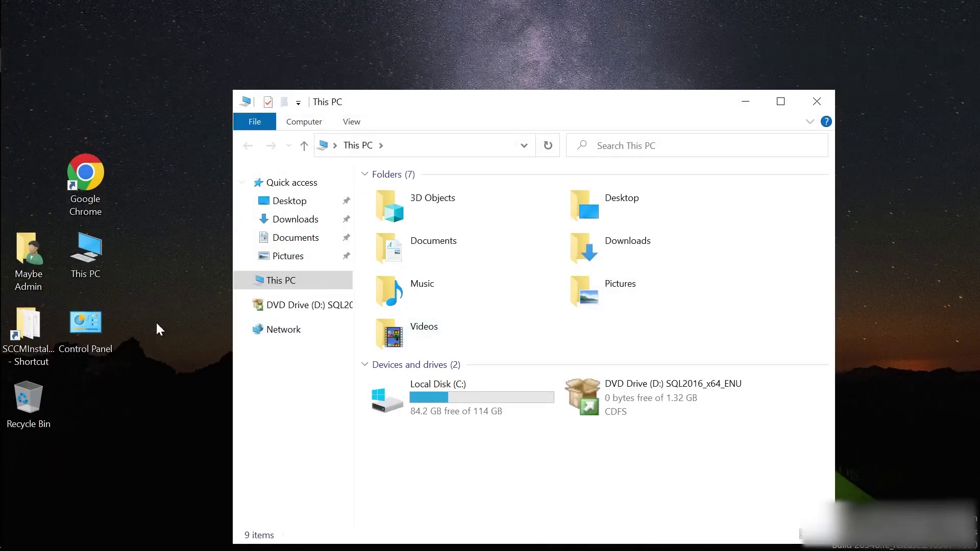
pyautogui.doubleClick(32, 333)
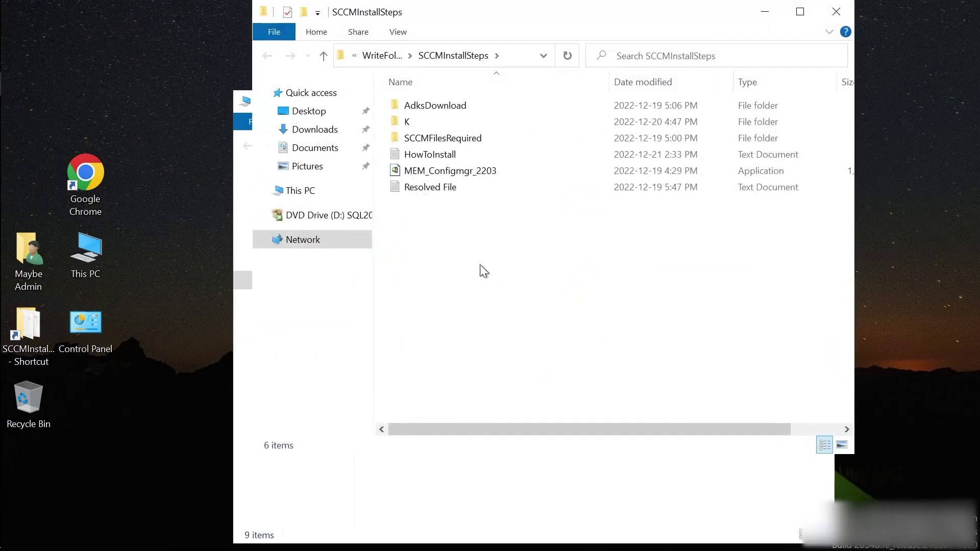
pyautogui.doubleClick(425, 155)
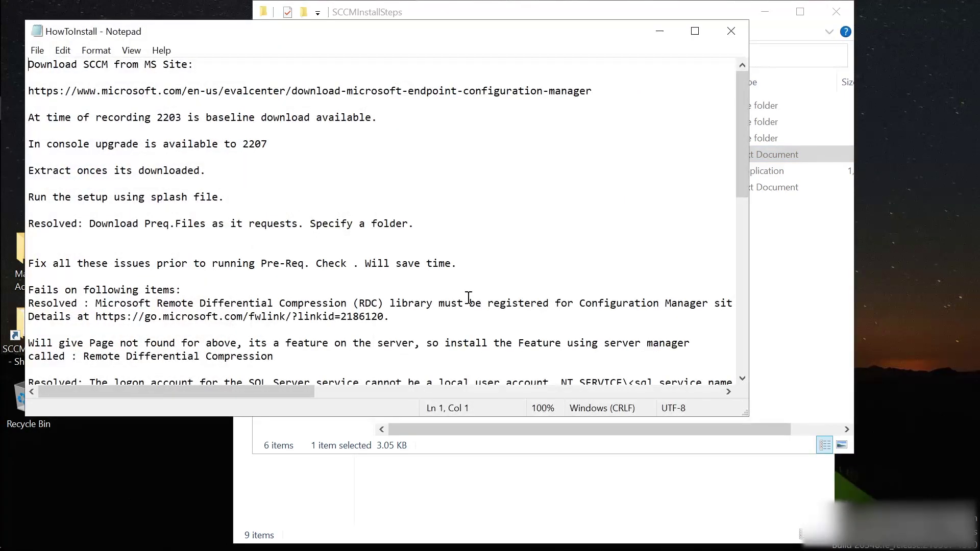
# Read through the HowToInstall notes in Notepad, then close Notepad.
pyautogui.scroll(-2, 142, 258)
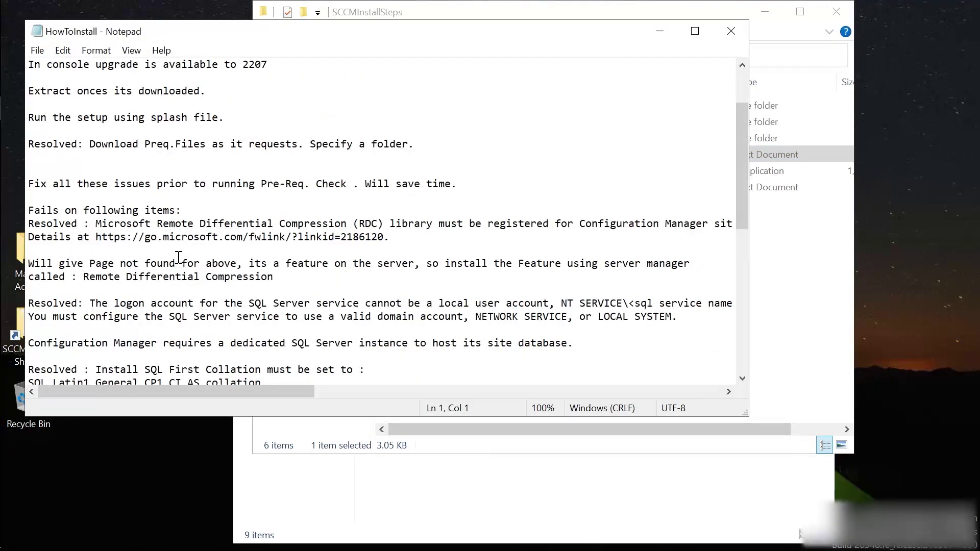
pyautogui.scroll(-1, 122, 231)
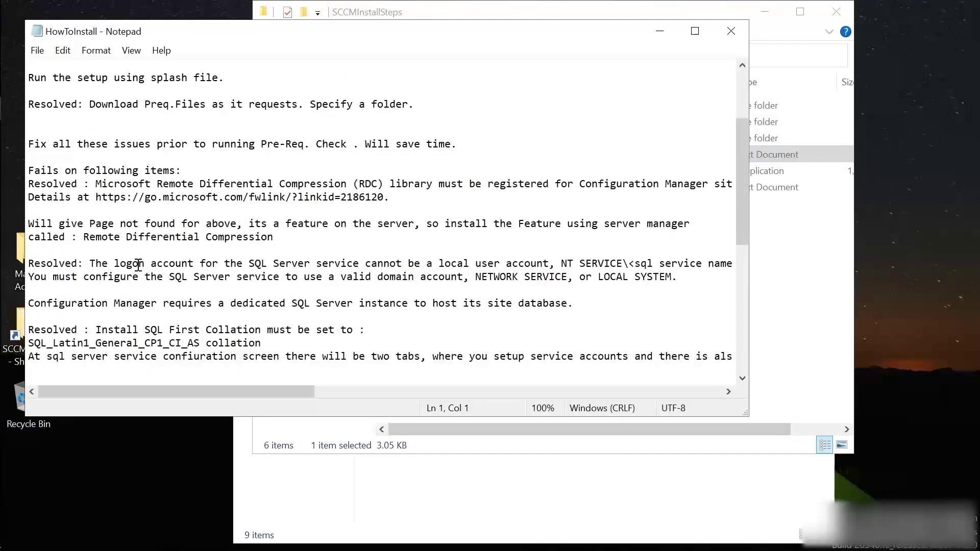
pyautogui.scroll(-1, 128, 266)
pyautogui.scroll(-4, 126, 266)
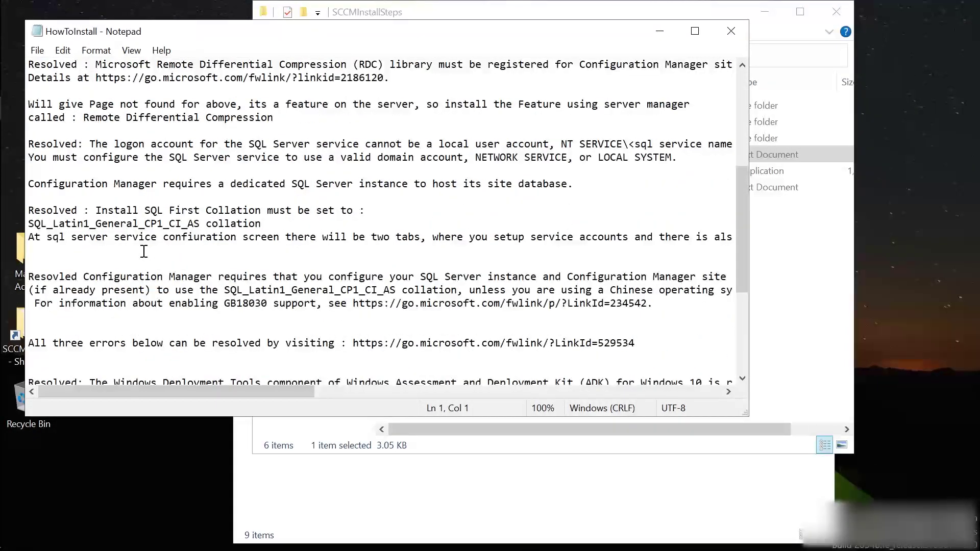
pyautogui.scroll(-1, 245, 311)
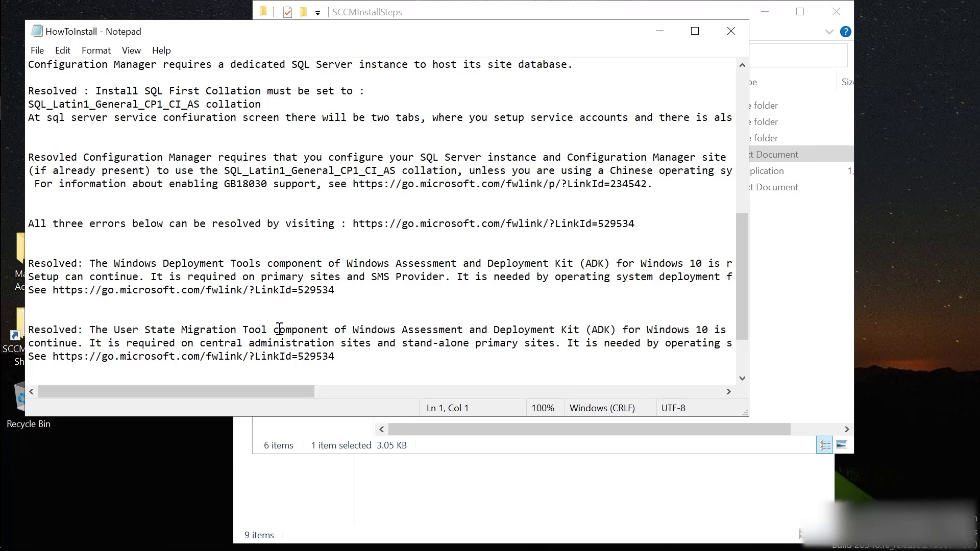
pyautogui.scroll(9, 280, 329)
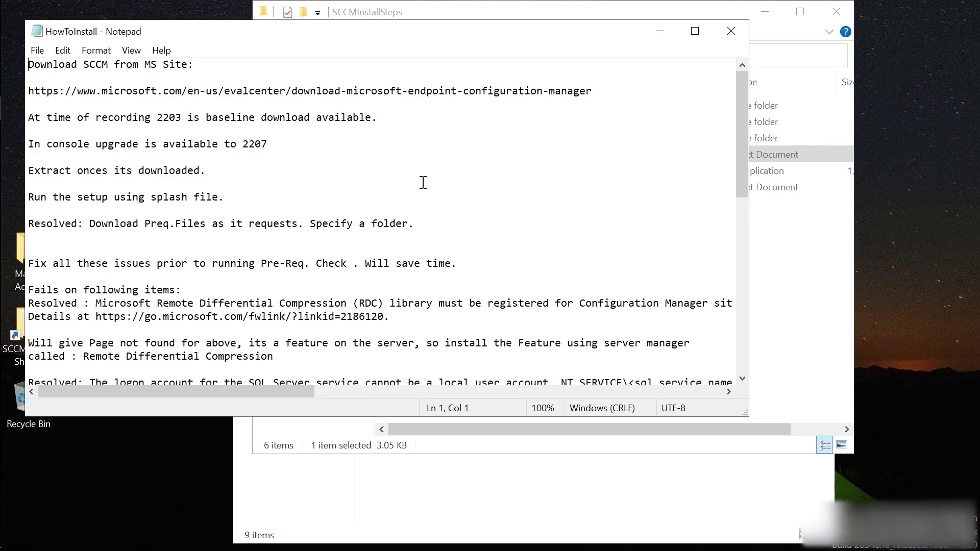
pyautogui.scroll(-1, 448, 241)
pyautogui.scroll(-8, 449, 241)
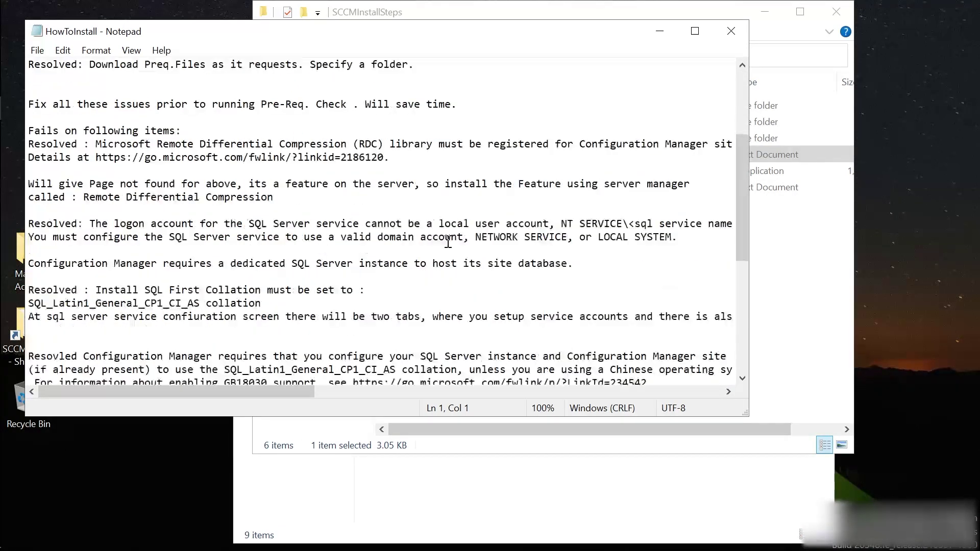
pyautogui.scroll(-2, 448, 241)
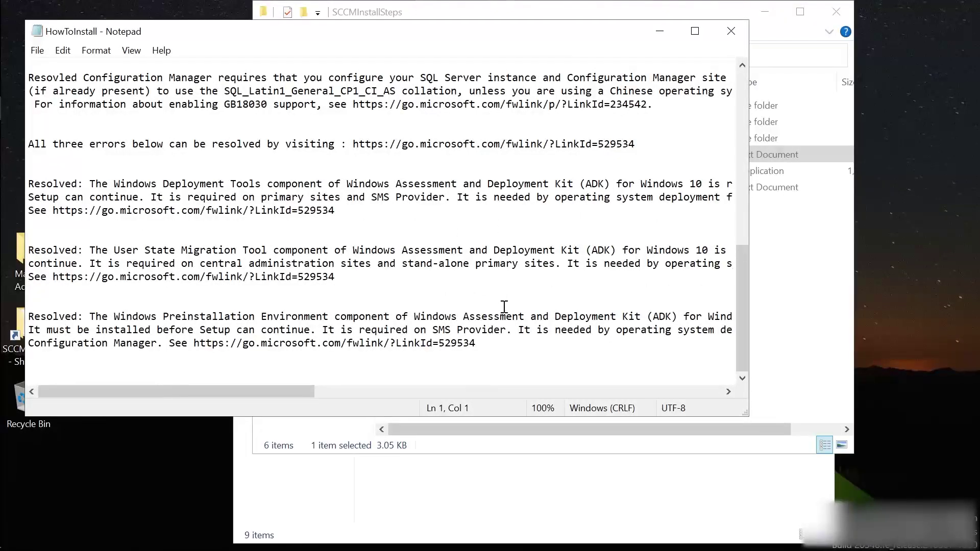
pyautogui.scroll(6, 502, 307)
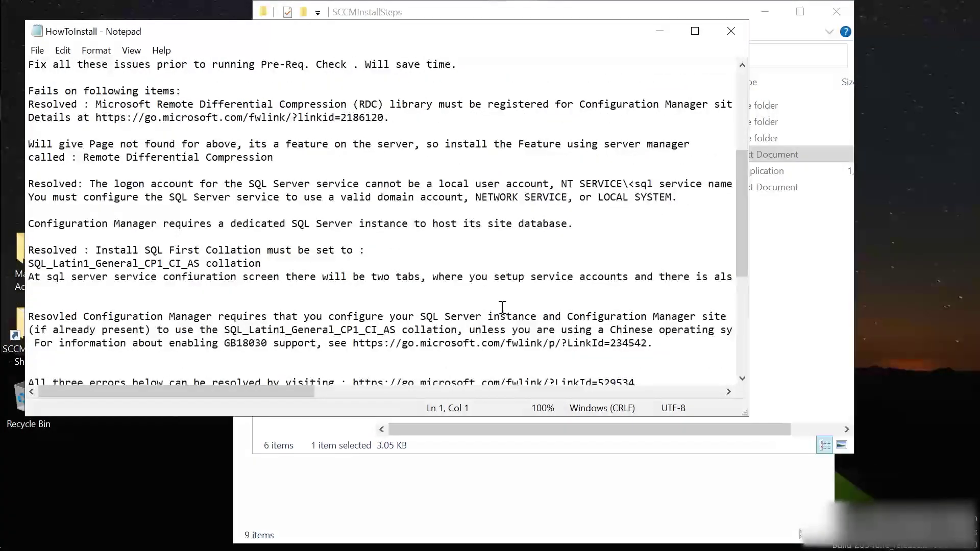
pyautogui.scroll(5, 547, 220)
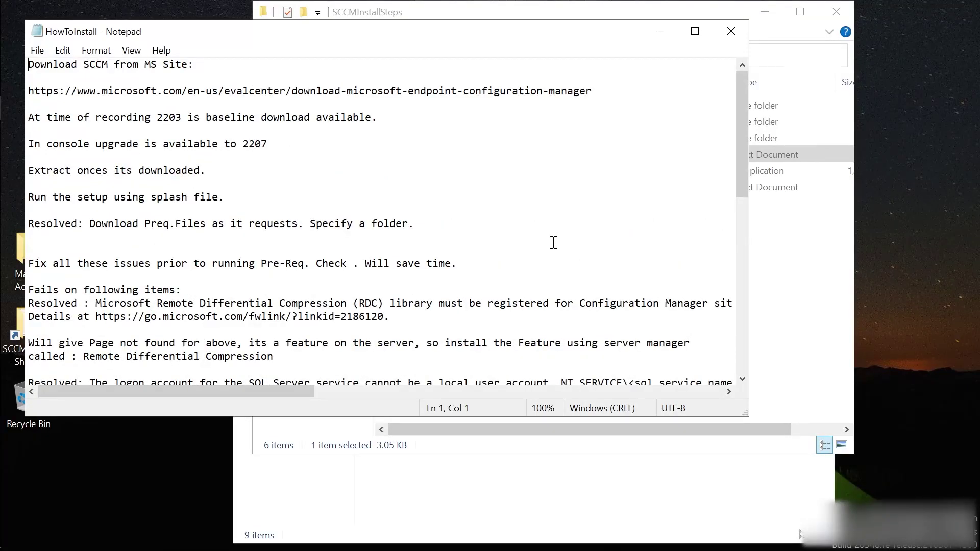
pyautogui.click(737, 33)
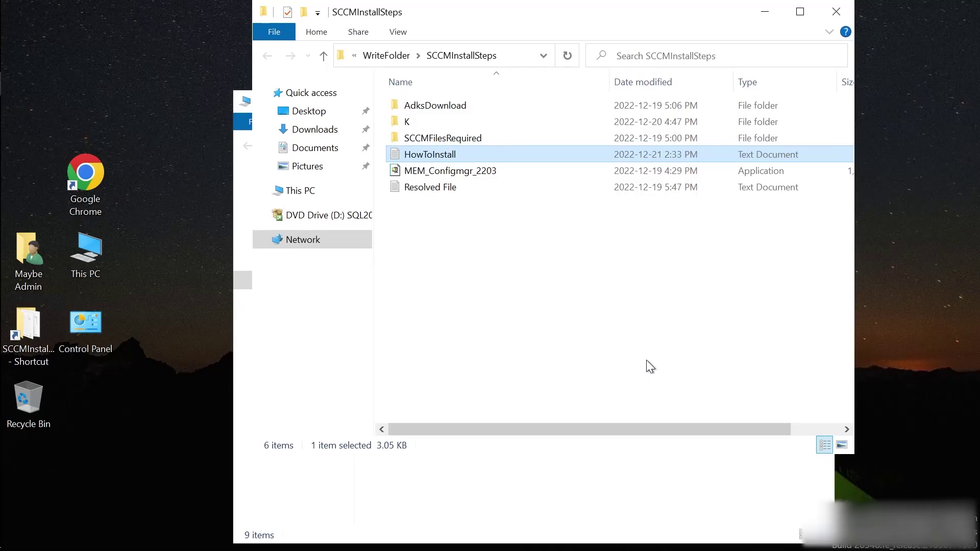
# Close SCCMInstallSteps, run splash from C:\MEM_Configmgr_2203, and minimize File Explorer.
pyautogui.click(836, 14)
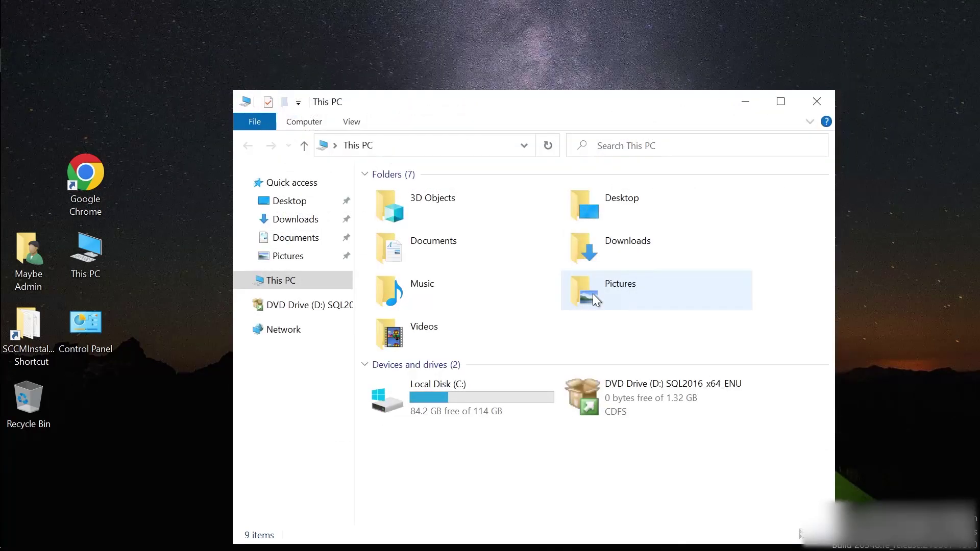
pyautogui.doubleClick(470, 401)
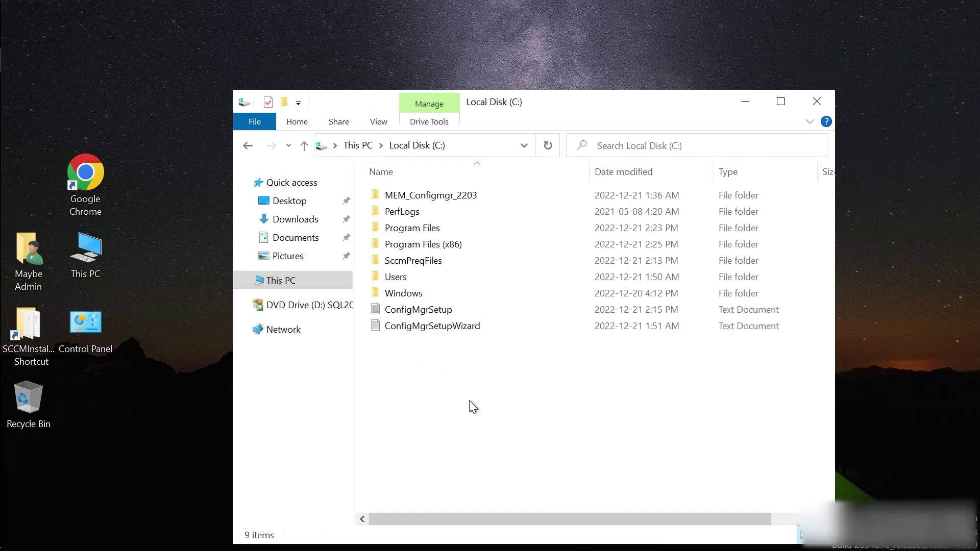
pyautogui.doubleClick(451, 197)
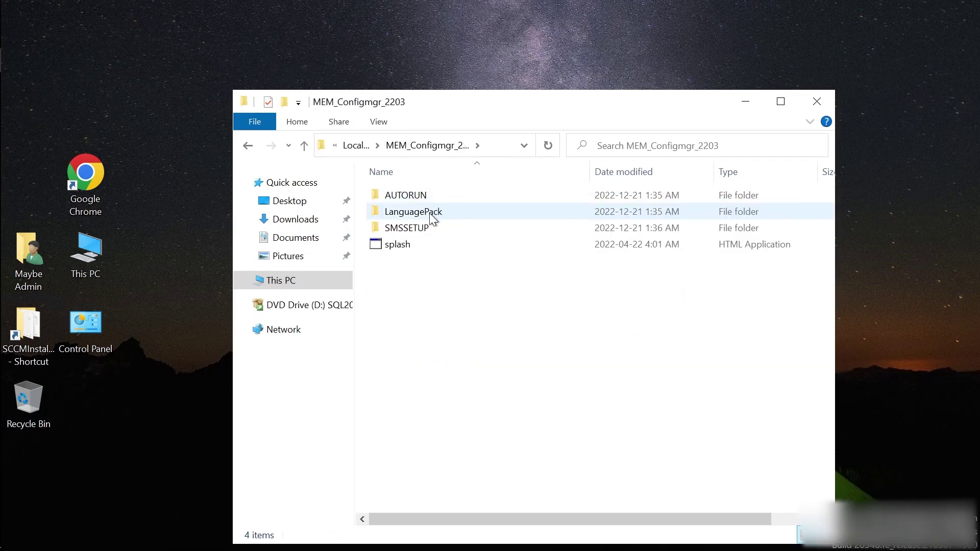
pyautogui.doubleClick(399, 246)
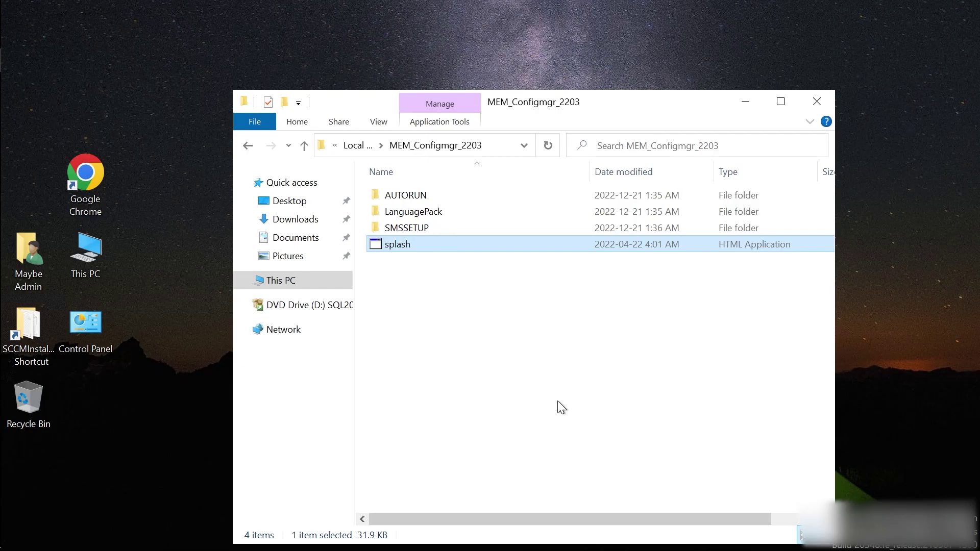
pyautogui.click(747, 101)
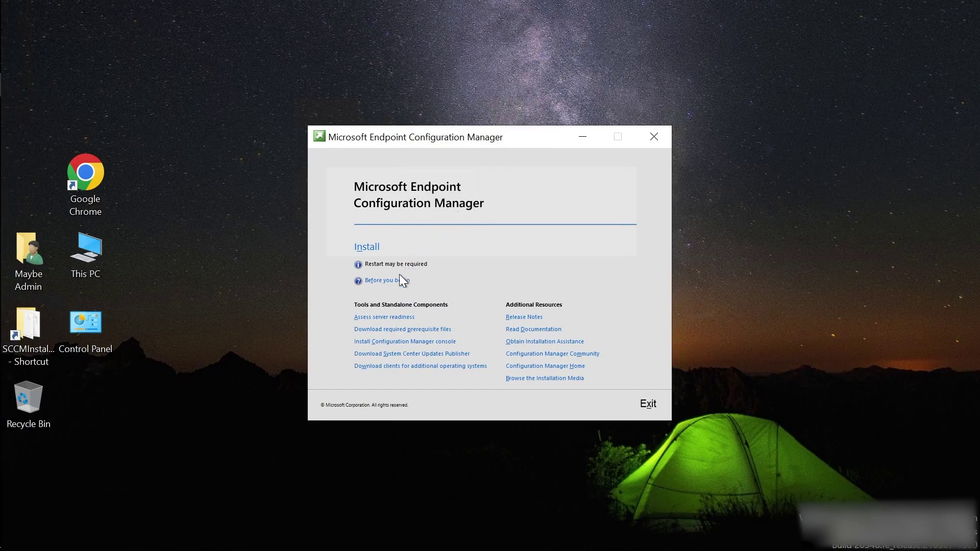
# Start installing a stand-alone primary site with typical installation options, approving the UAC prompt.
pyautogui.click(366, 248)
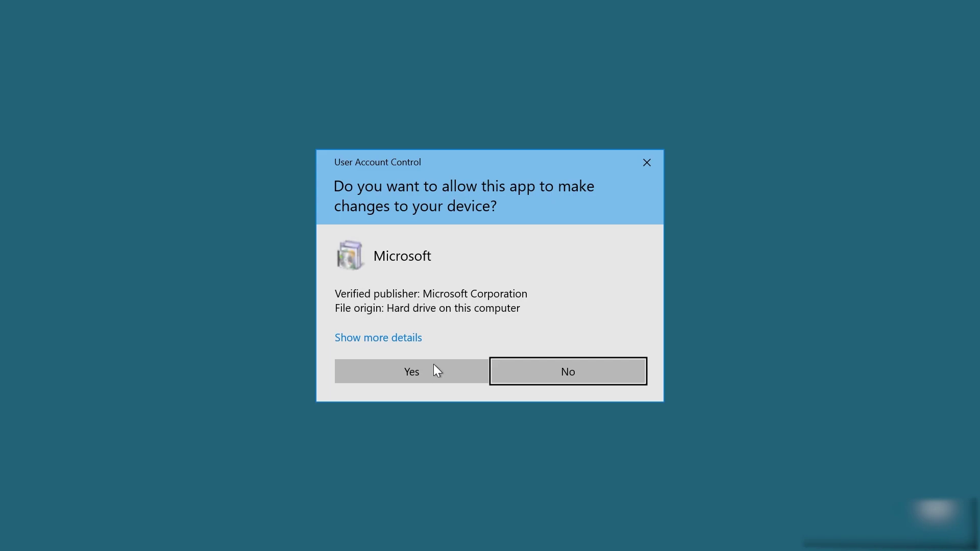
pyautogui.click(435, 374)
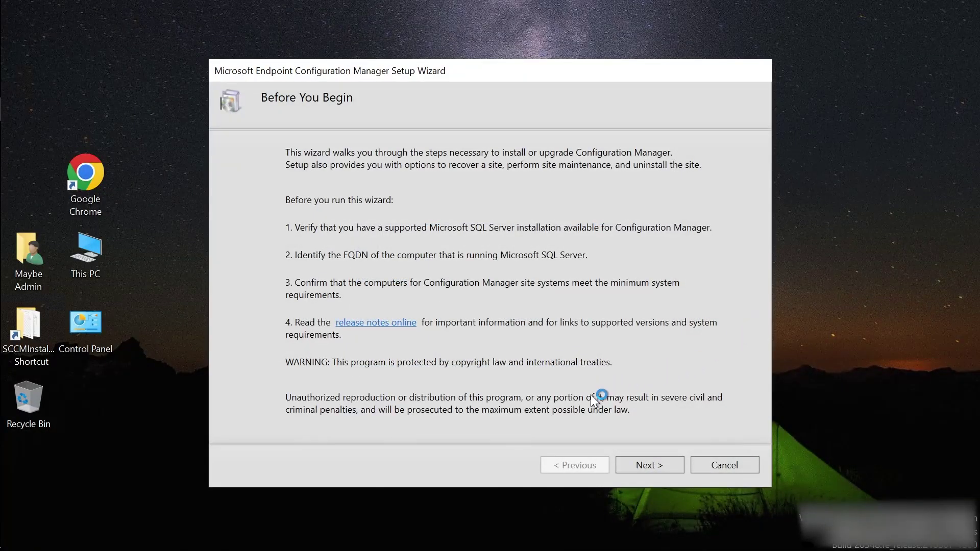
pyautogui.click(650, 463)
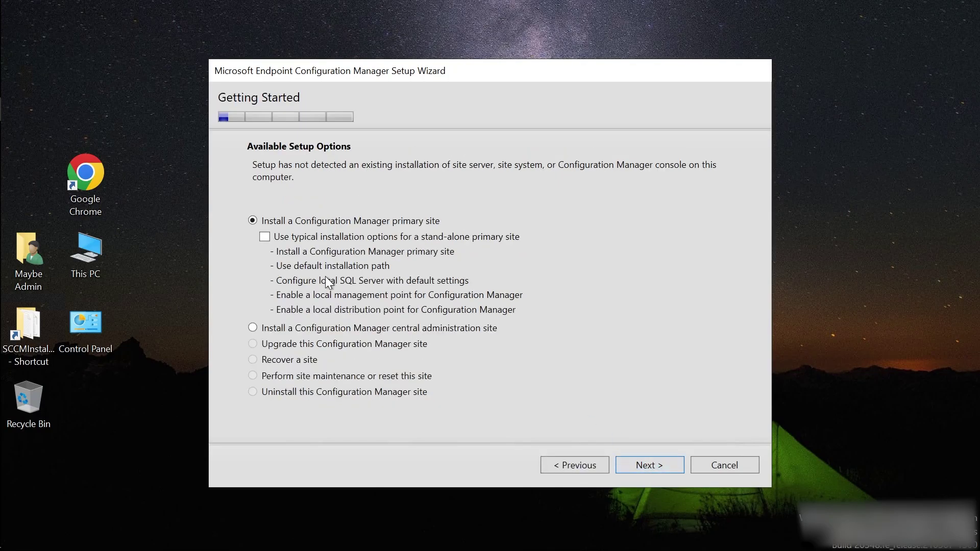
pyautogui.click(265, 237)
pyautogui.click(639, 464)
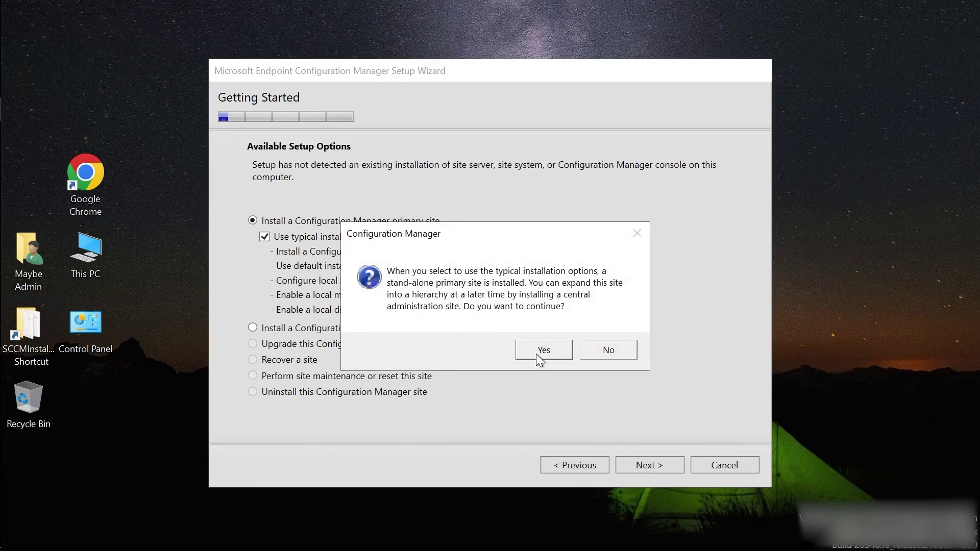
pyautogui.click(536, 355)
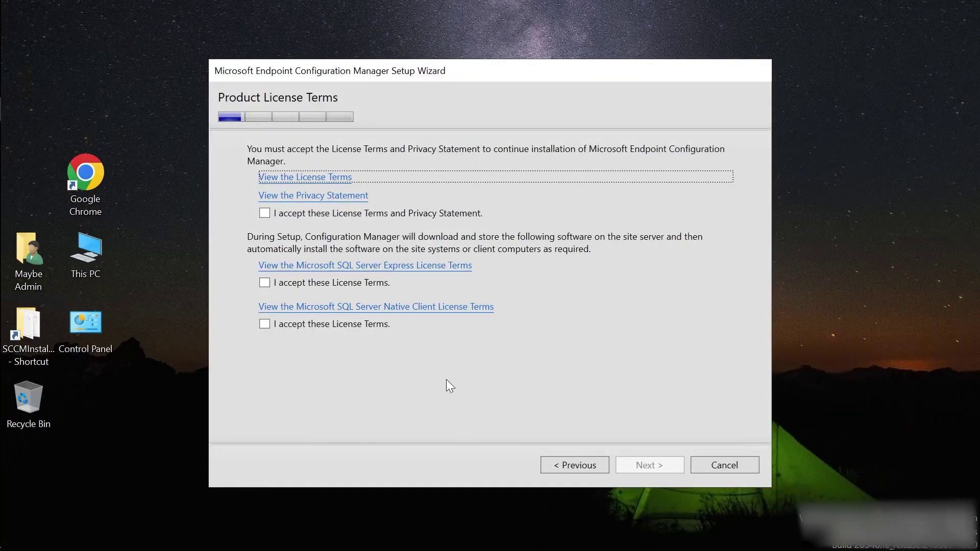
# Accept the license terms, privacy statement and SQL Server Native Client terms, then continue.
pyautogui.click(291, 214)
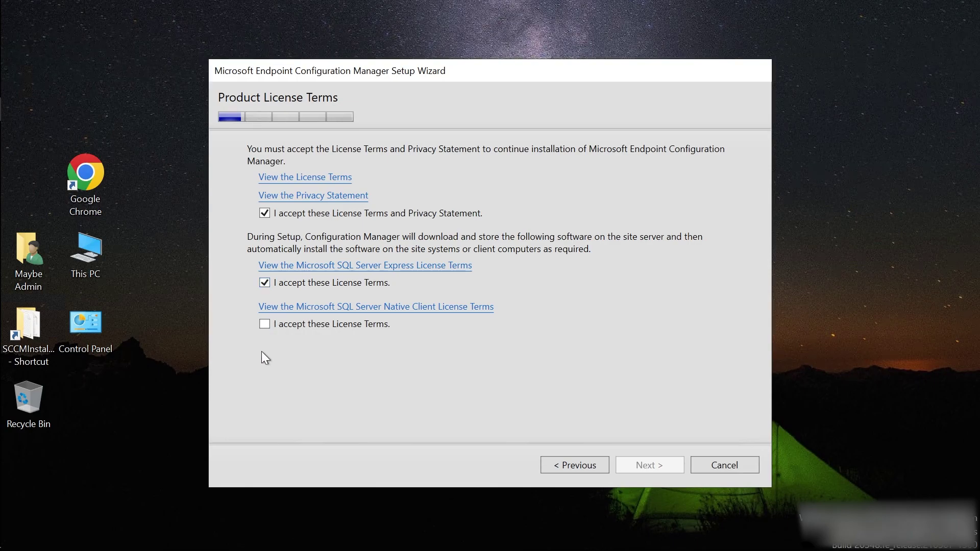
pyautogui.click(264, 325)
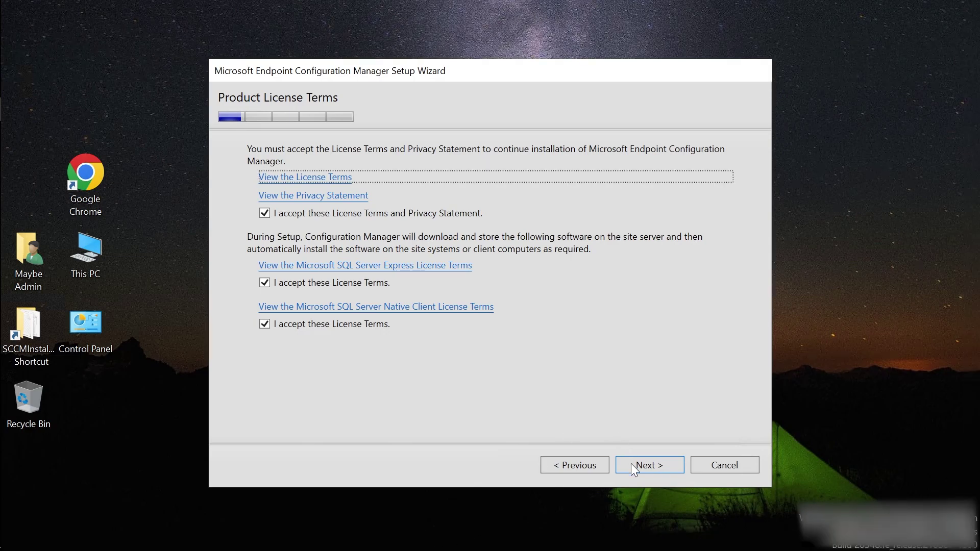
pyautogui.click(648, 465)
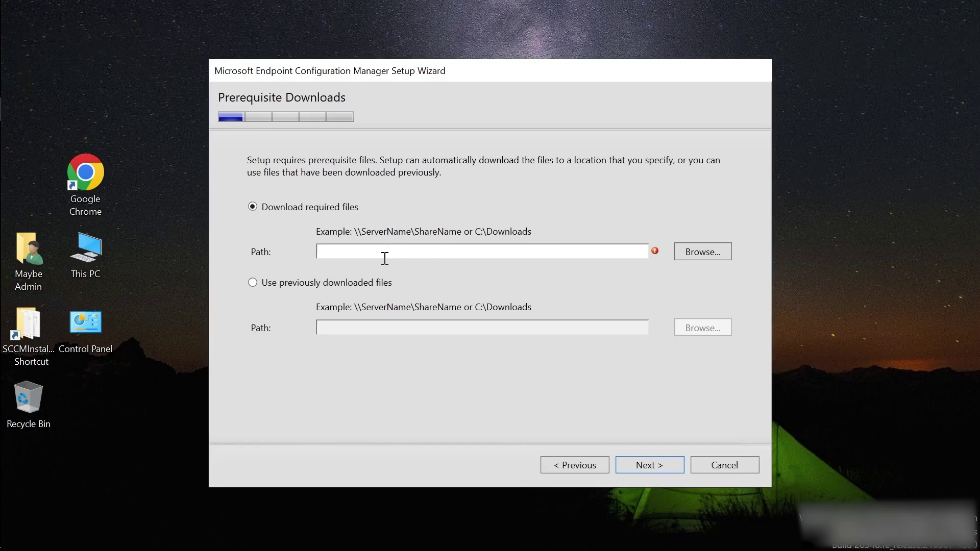
# Use the previously downloaded prerequisite files in C:\SccmPreqFiles and verify them.
pyautogui.click(270, 283)
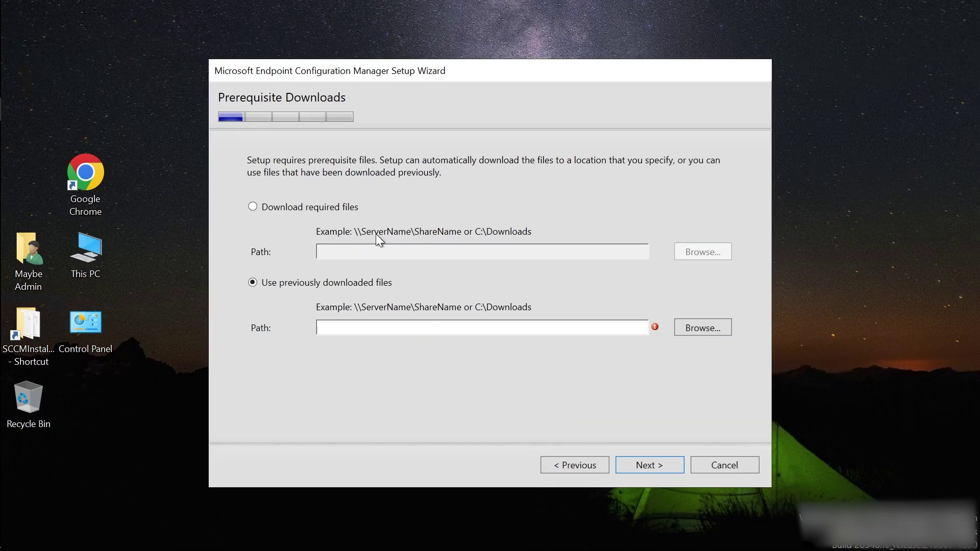
pyautogui.click(707, 327)
pyautogui.click(446, 352)
pyautogui.doubleClick(447, 352)
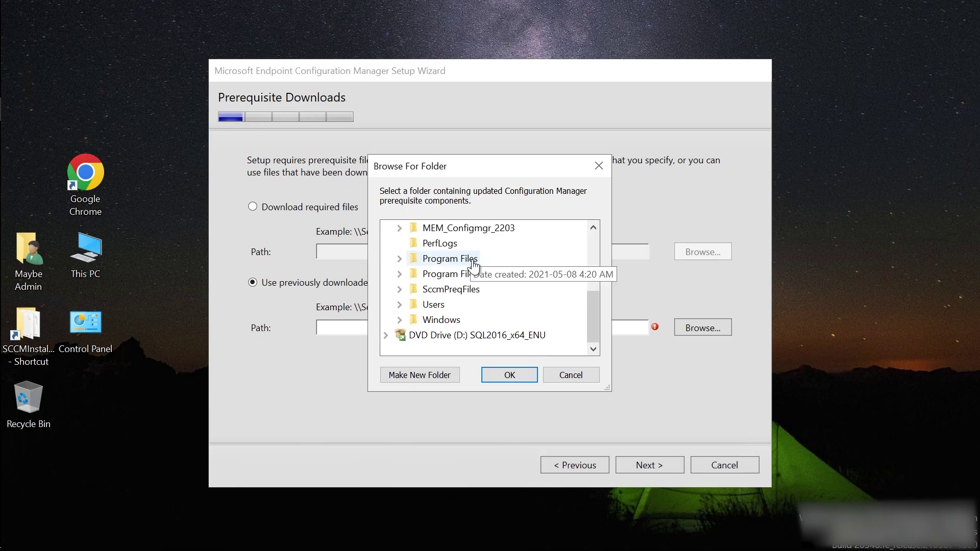
pyautogui.doubleClick(452, 290)
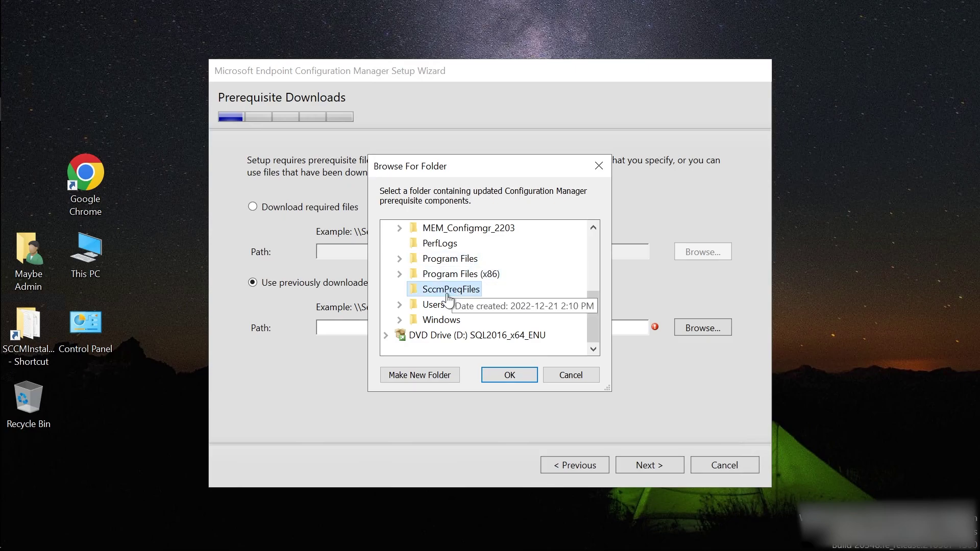
pyautogui.click(509, 376)
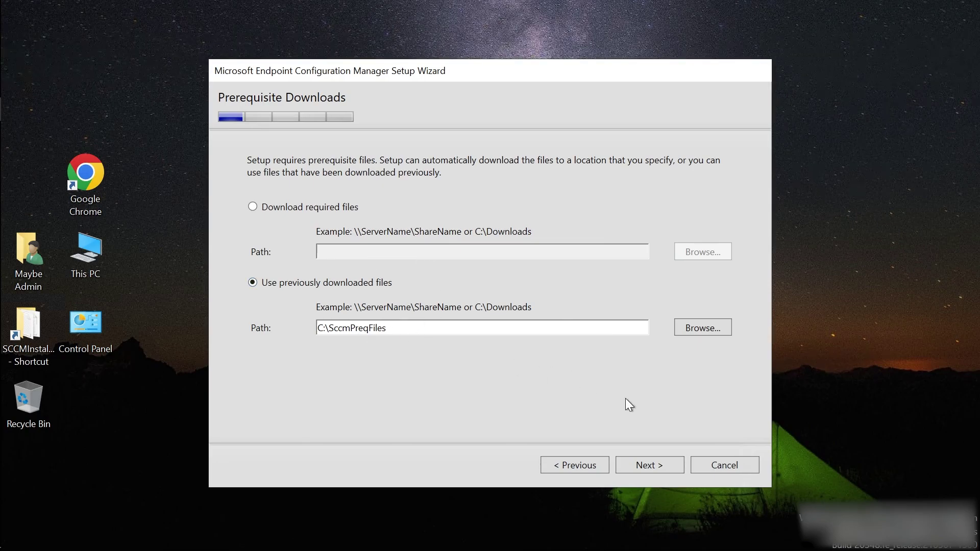
pyautogui.click(652, 465)
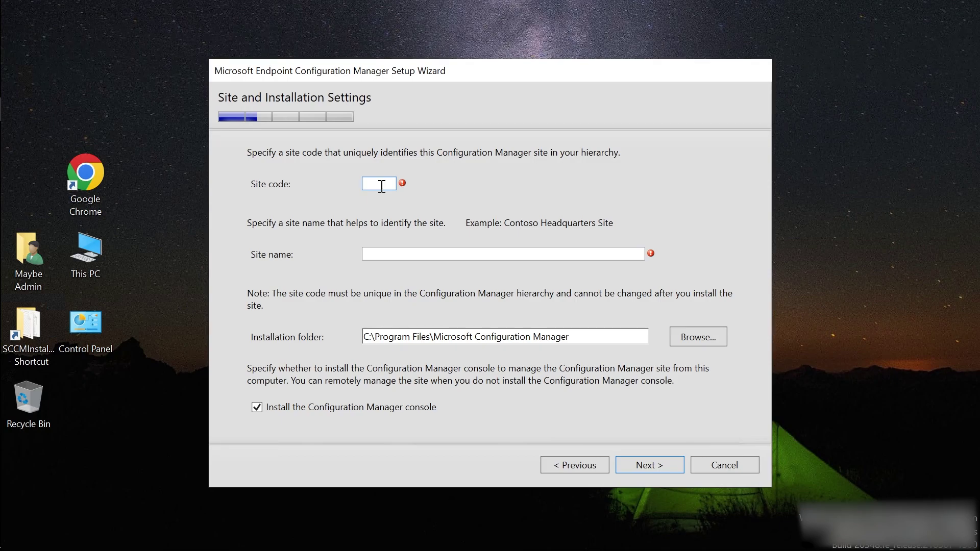
# Set the site code to 420, replacing the initially typed LAB.
pyautogui.write('LAB')
pyautogui.click(391, 251)
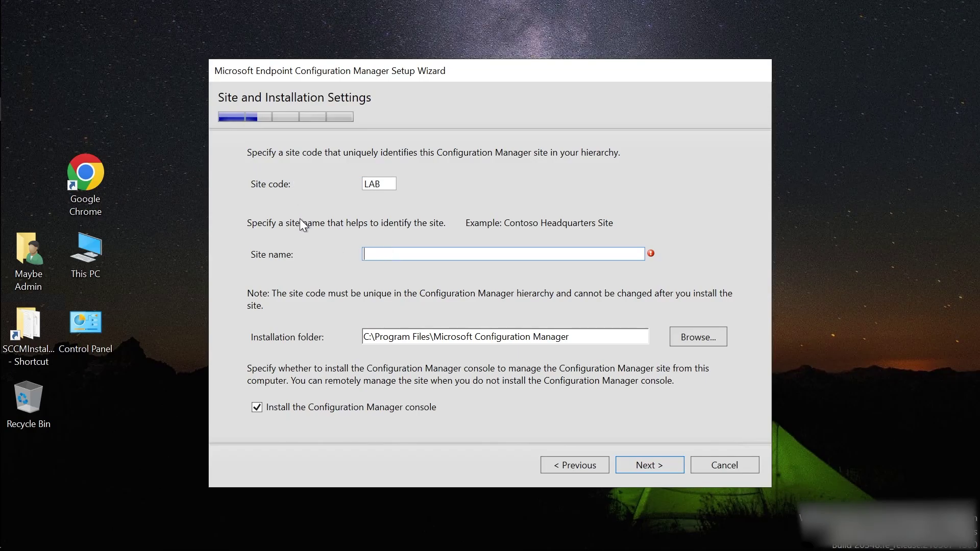
pyautogui.doubleClick(391, 183)
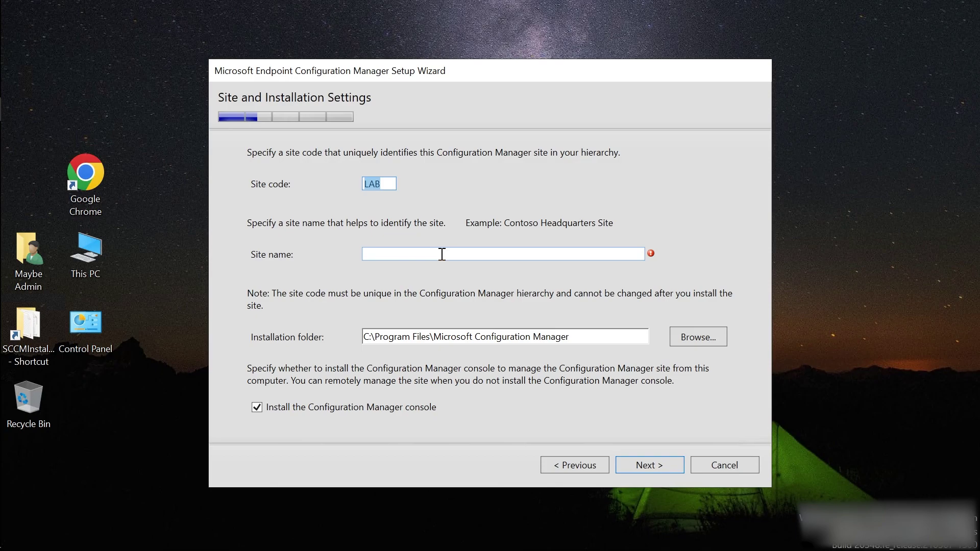
pyautogui.write('420')
# Enter MyLab as the site name and continue with the default installation folder.
pyautogui.click(442, 255)
pyautogui.write('my')
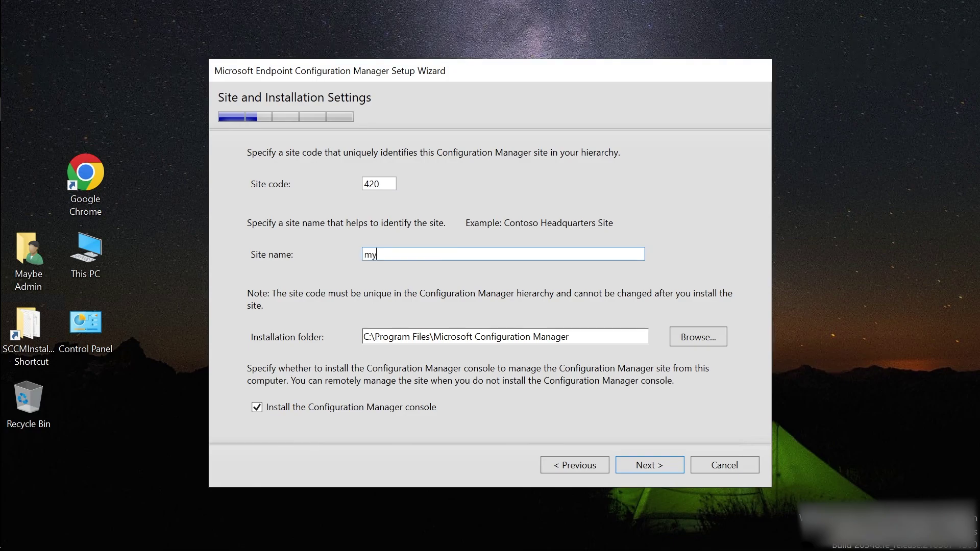
pyautogui.write('lab.local')
pyautogui.press('BackSpace')
pyautogui.press('BackSpace')
pyautogui.press('BackSpace')
pyautogui.press('BackSpace')
pyautogui.press('BackSpace')
pyautogui.write('loc')
pyautogui.press('BackSpace')
pyautogui.press('BackSpace')
pyautogui.press('BackSpace')
pyautogui.write('loc')
pyautogui.press('BackSpace')
pyautogui.press('BackSpace')
pyautogui.press('BackSpace')
pyautogui.press('BackSpace')
pyautogui.moveTo(411, 258); pyautogui.dragTo(330, 257)
pyautogui.write('MyLab')
pyautogui.press('Return')
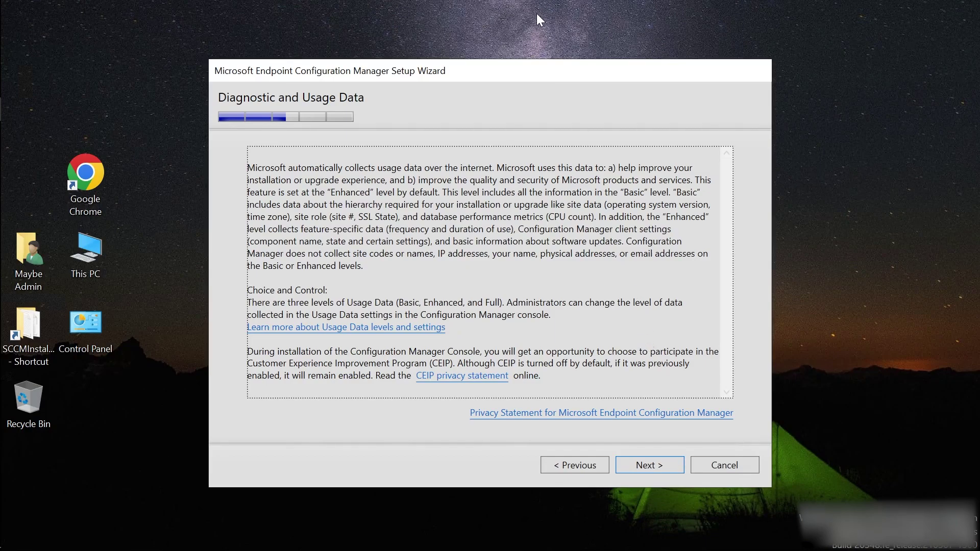
# Skip the service connection point setup and review the Settings Summary.
pyautogui.press('Return')
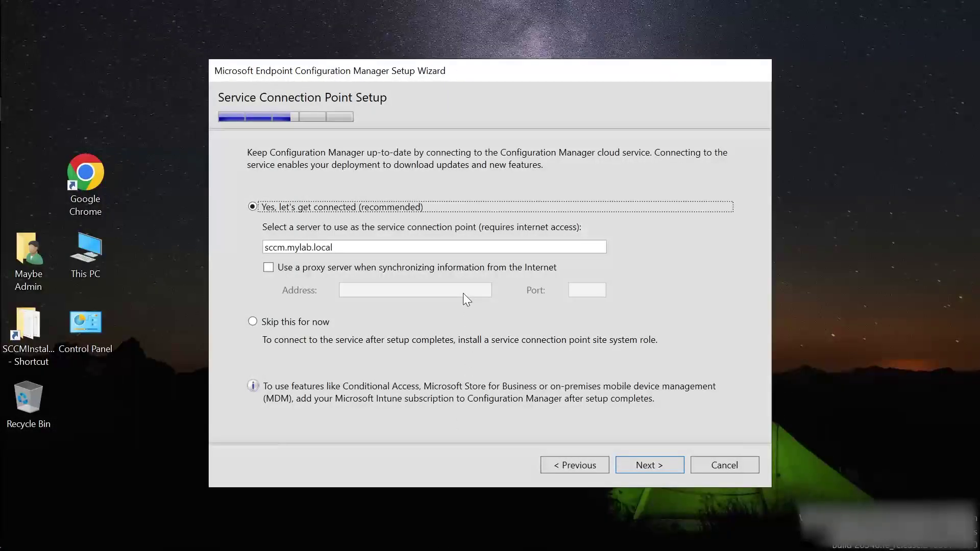
pyautogui.click(270, 324)
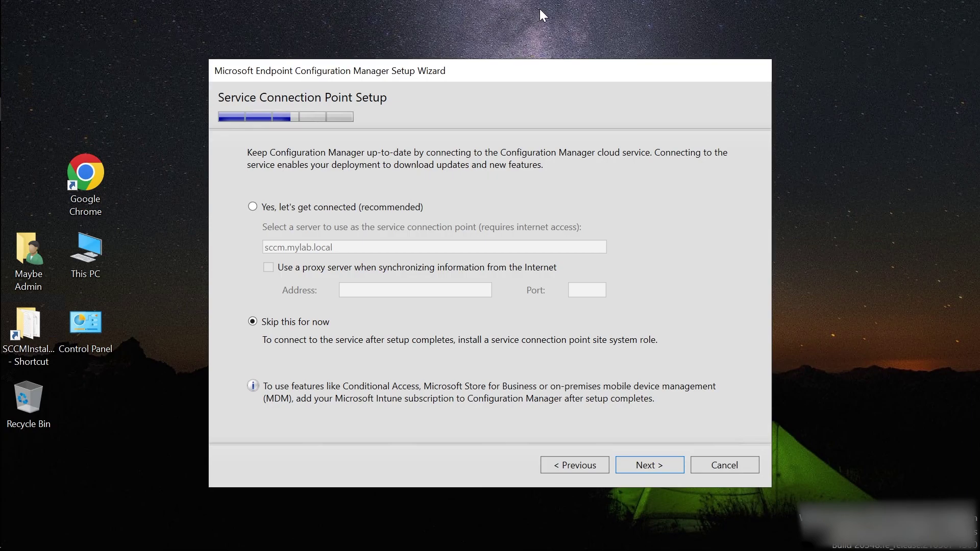
pyautogui.press('Return')
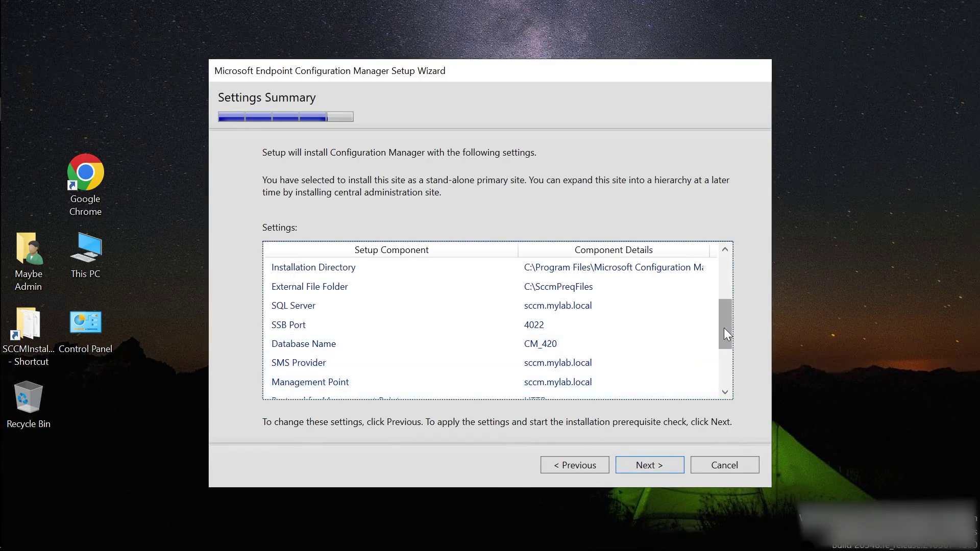
pyautogui.moveTo(724, 336); pyautogui.dragTo(726, 372)
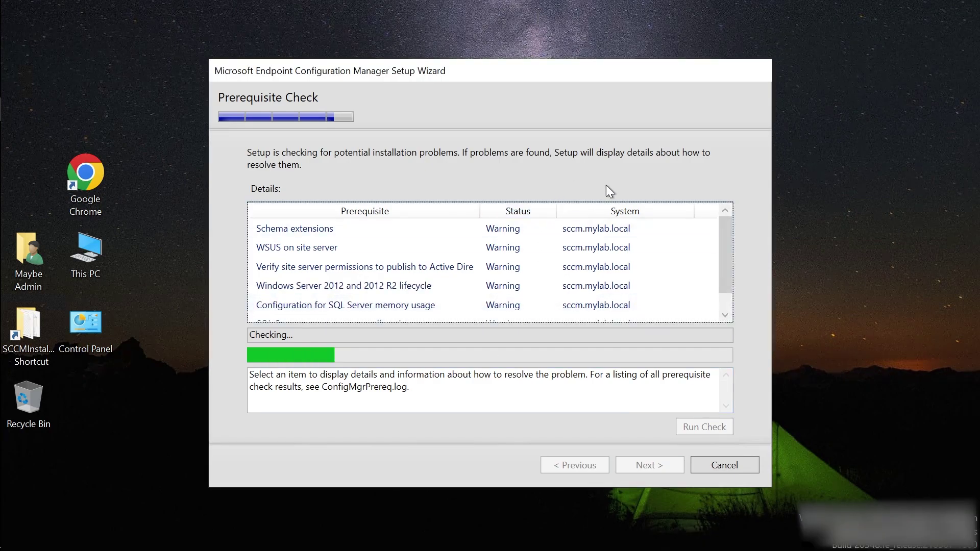
# Read the prerequisite details for SQL Server memory allocation, WSUS on site server, and RDC.
pyautogui.moveTo(725, 261); pyautogui.dragTo(725, 287)
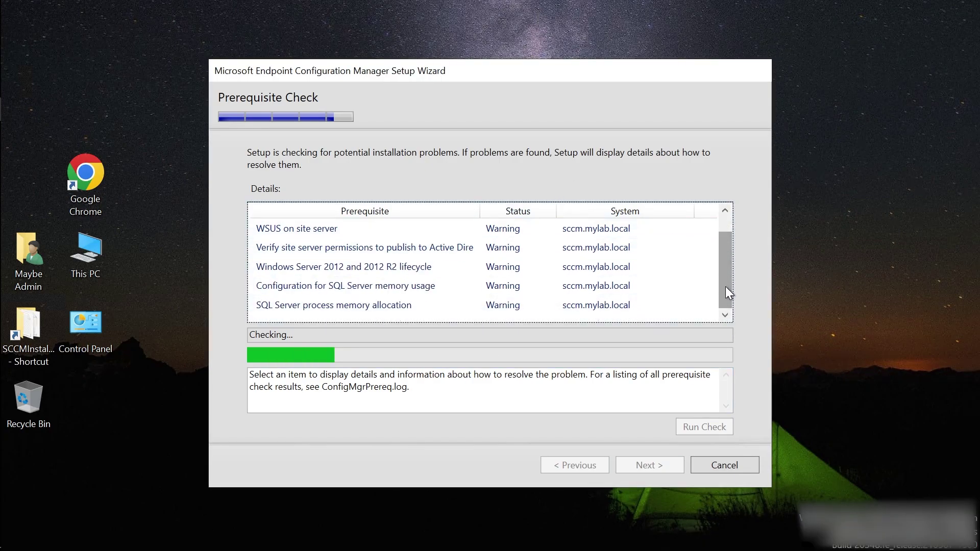
pyautogui.click(344, 308)
pyautogui.scroll(1, 349, 308)
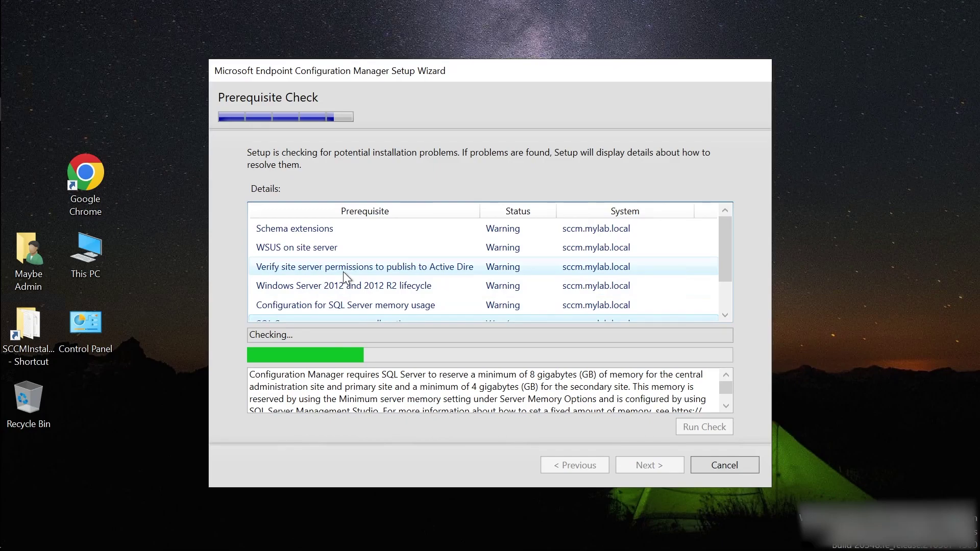
pyautogui.moveTo(724, 237)
pyautogui.mouseDown()
pyautogui.moveTo(728, 289)
pyautogui.moveTo(737, 231)
pyautogui.mouseUp()
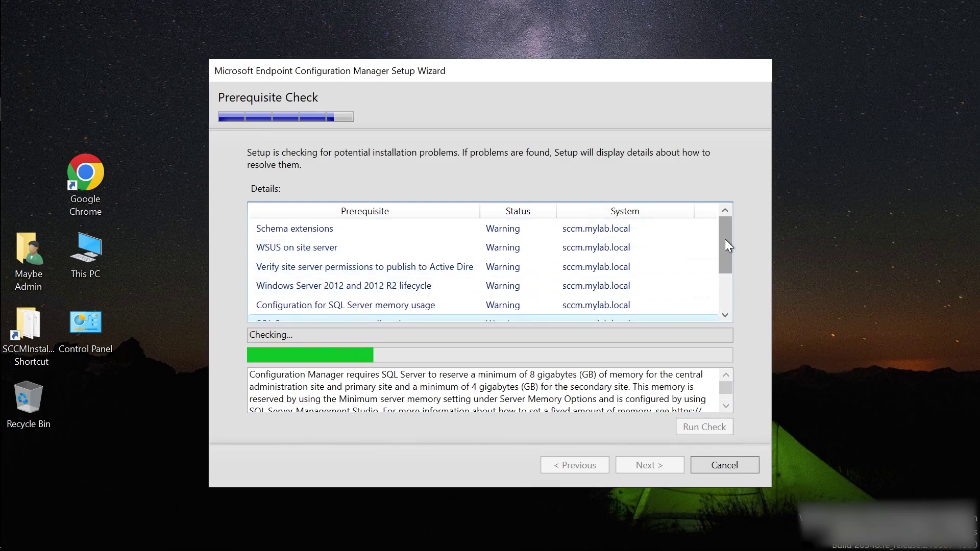
pyautogui.moveTo(726, 262); pyautogui.dragTo(743, 230)
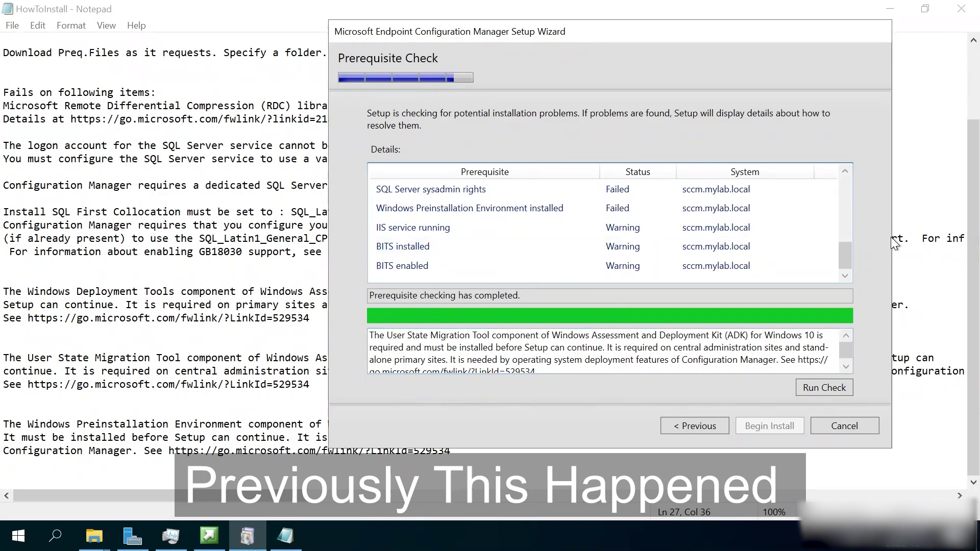
pyautogui.moveTo(844, 259); pyautogui.dragTo(853, 185)
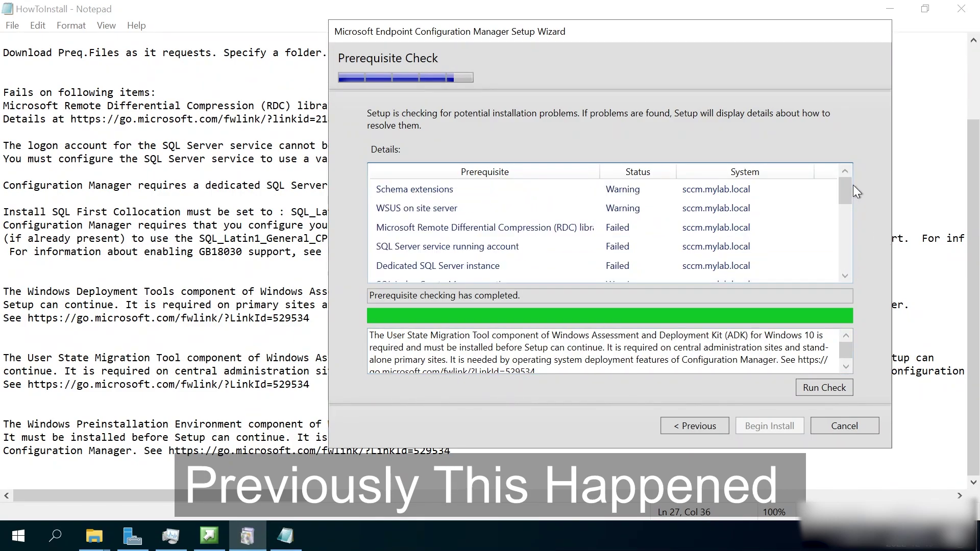
pyautogui.click(495, 208)
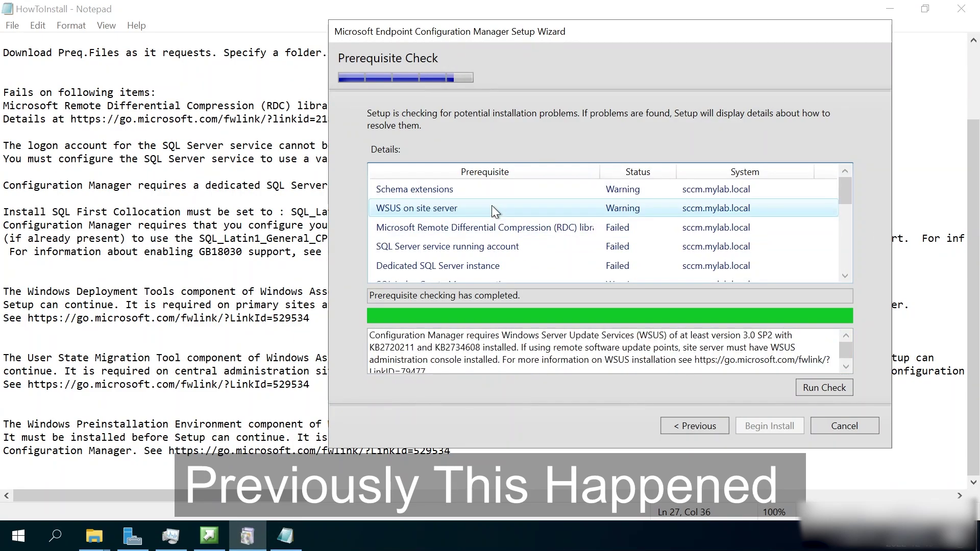
pyautogui.click(495, 235)
pyautogui.click(458, 249)
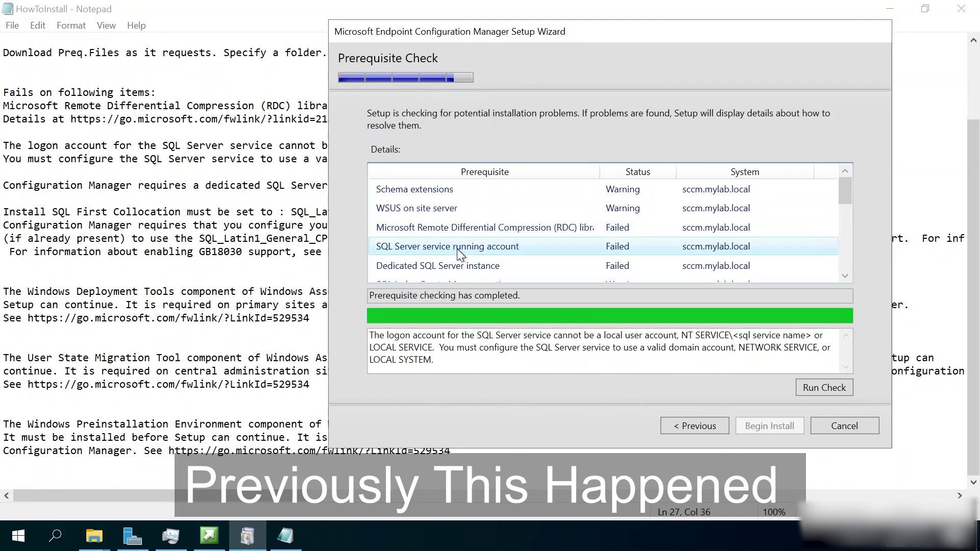
pyautogui.click(276, 265)
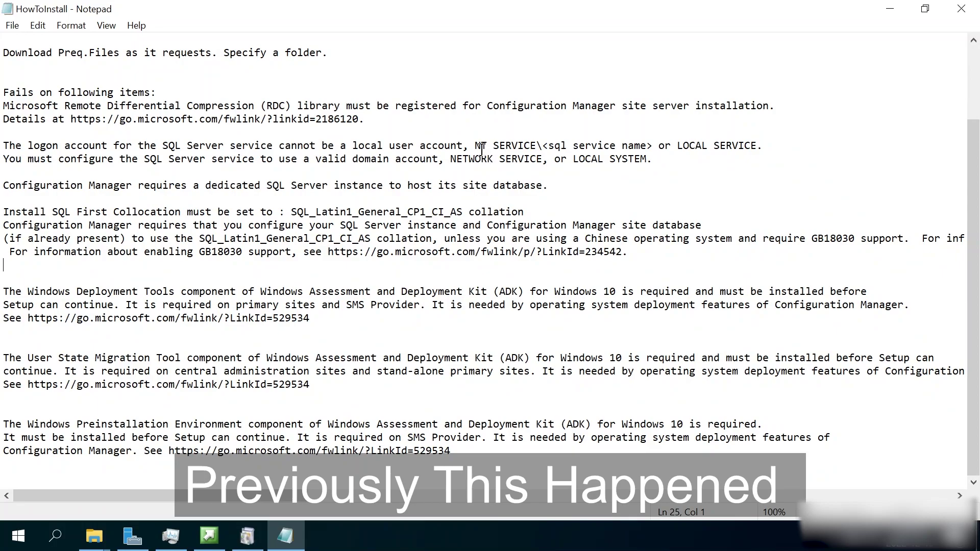
pyautogui.moveTo(475, 145); pyautogui.dragTo(536, 145)
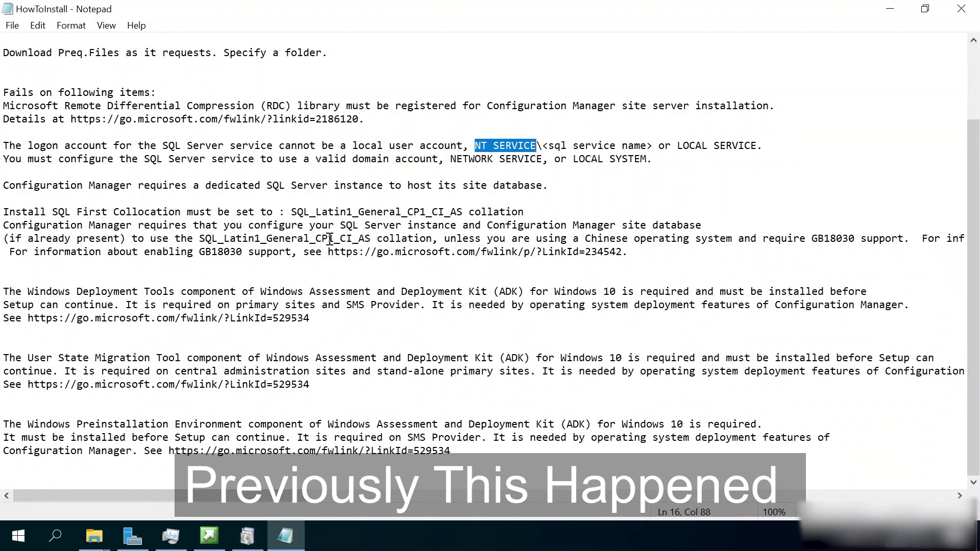
pyautogui.moveTo(432, 238); pyautogui.dragTo(200, 240)
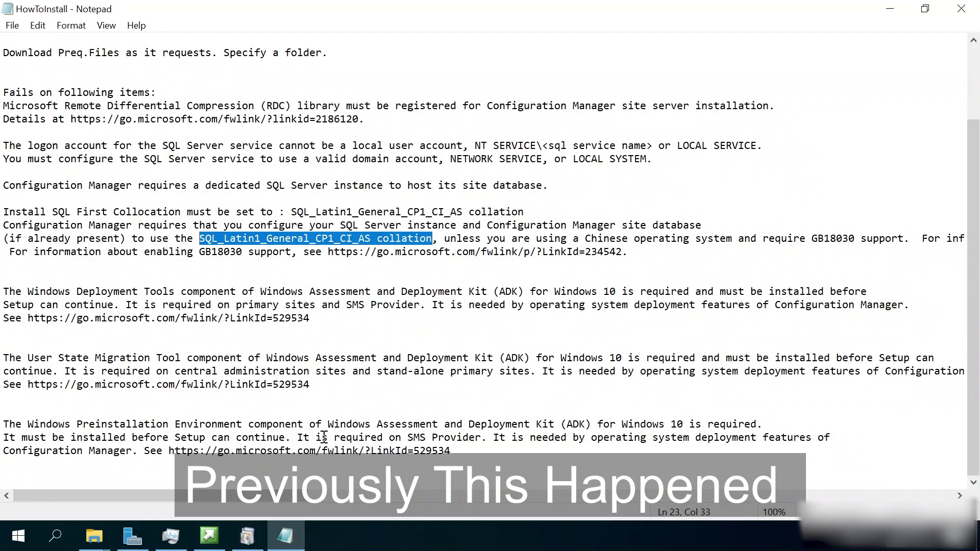
pyautogui.click(247, 536)
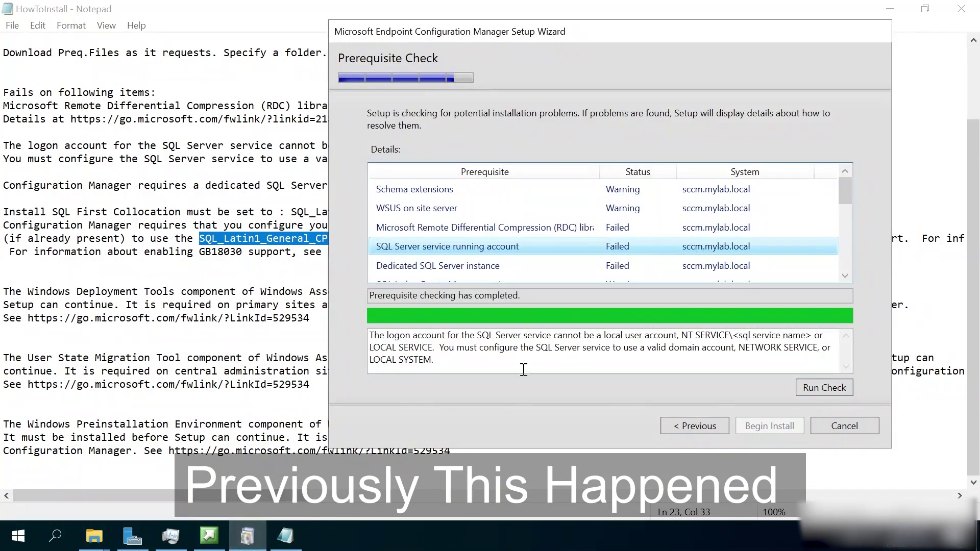
# Read the dedicated SQL Server instance, Windows Deployment Tools and User State Migration Tool results.
pyautogui.moveTo(845, 184)
pyautogui.mouseDown()
pyautogui.moveTo(850, 229)
pyautogui.moveTo(851, 191)
pyautogui.mouseUp()
pyautogui.click(483, 266)
pyautogui.scroll(-2, 484, 269)
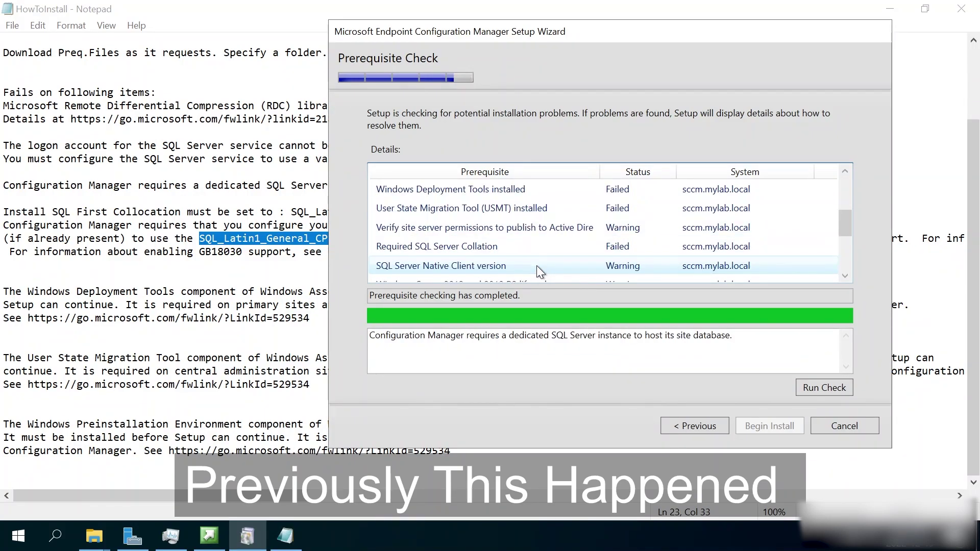
pyautogui.click(493, 192)
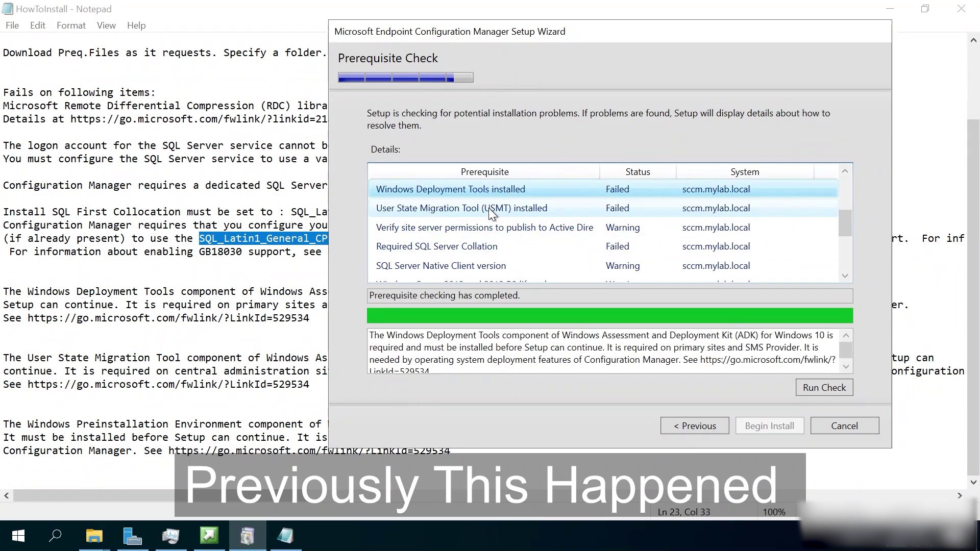
pyautogui.click(488, 208)
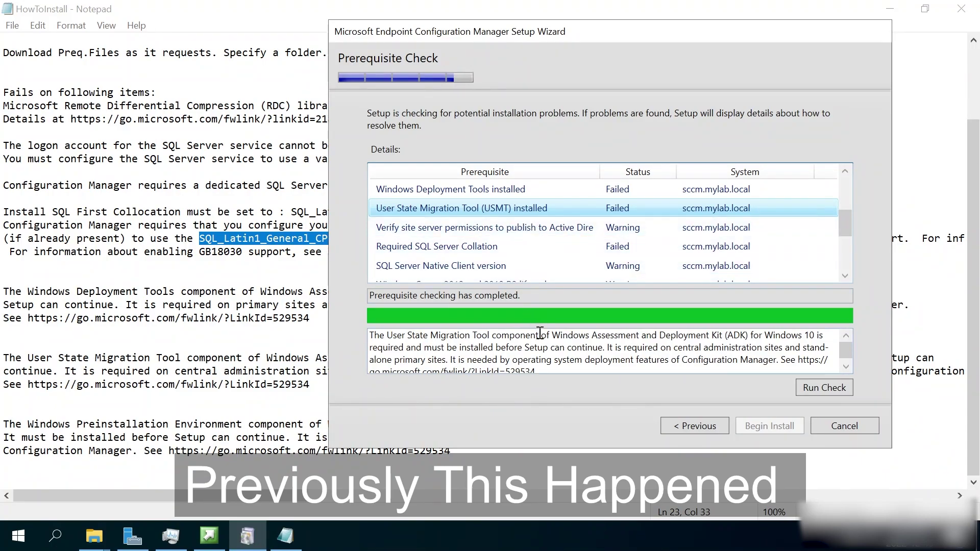
pyautogui.scroll(-1, 541, 333)
pyautogui.scroll(1, 684, 352)
# Read the Active Directory publish permissions, Windows PE, IIS service and BITS results.
pyautogui.click(460, 231)
pyautogui.scroll(-1, 469, 249)
pyautogui.click(513, 265)
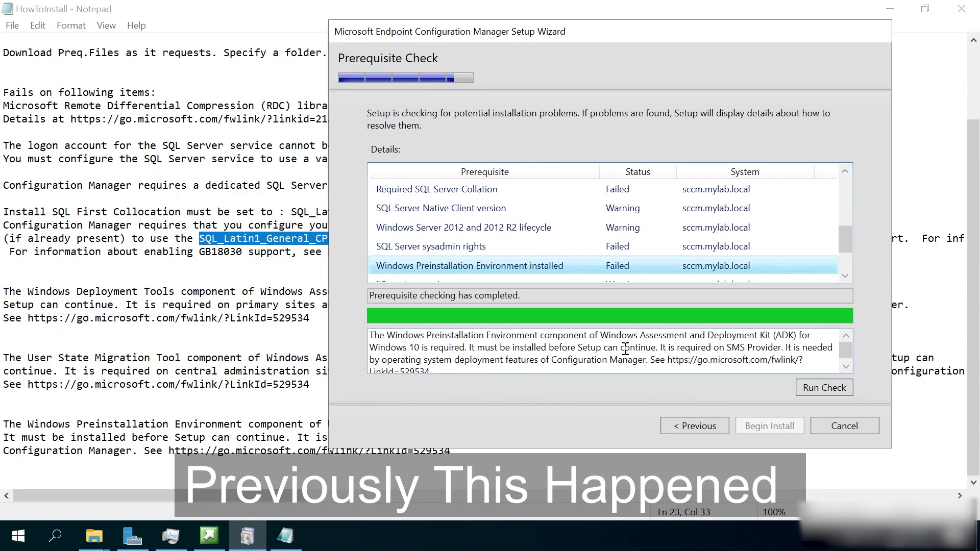
pyautogui.scroll(-1, 623, 350)
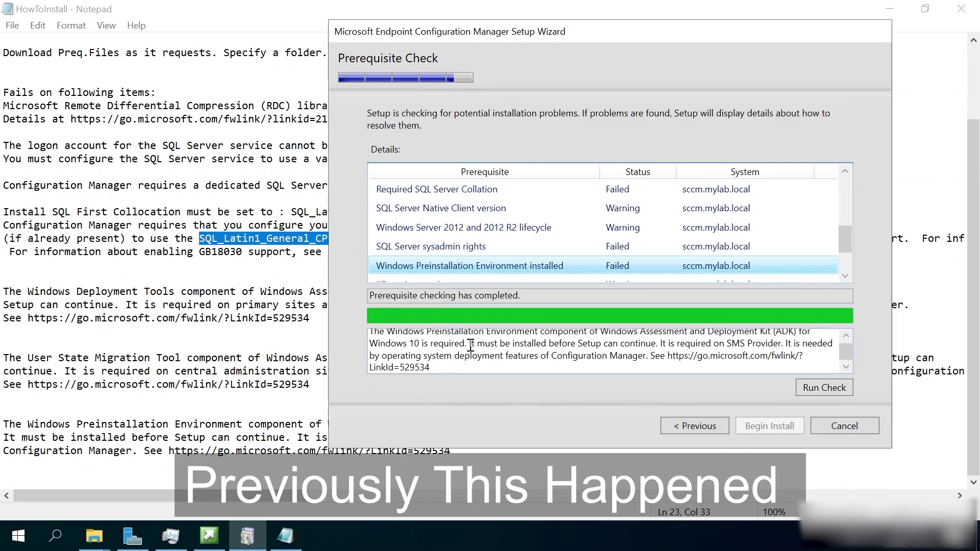
pyautogui.scroll(-1, 435, 262)
pyautogui.click(424, 228)
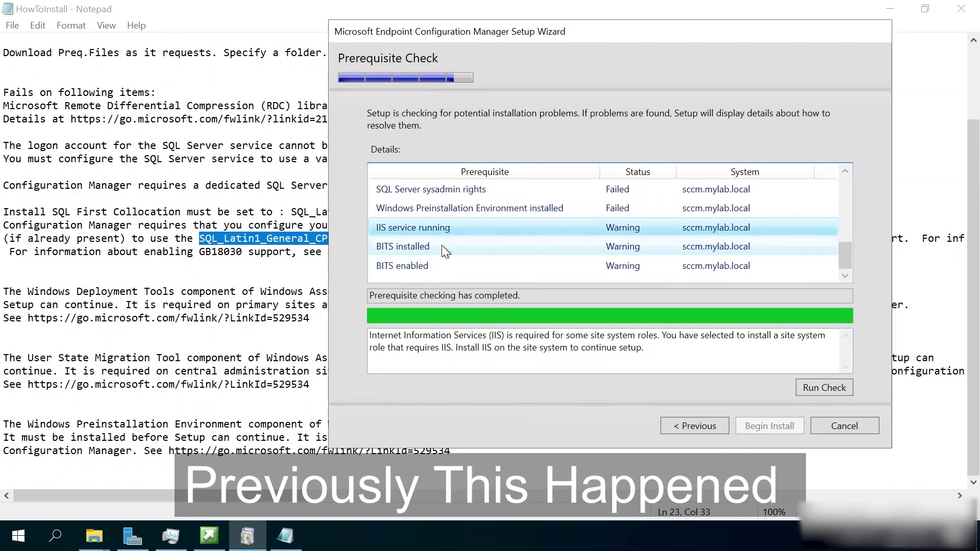
pyautogui.click(416, 247)
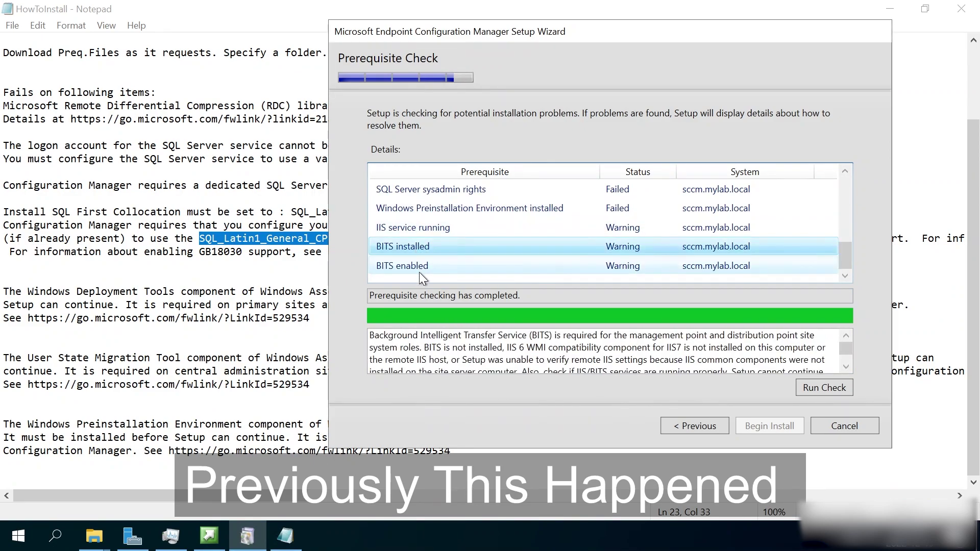
pyautogui.scroll(3, 468, 243)
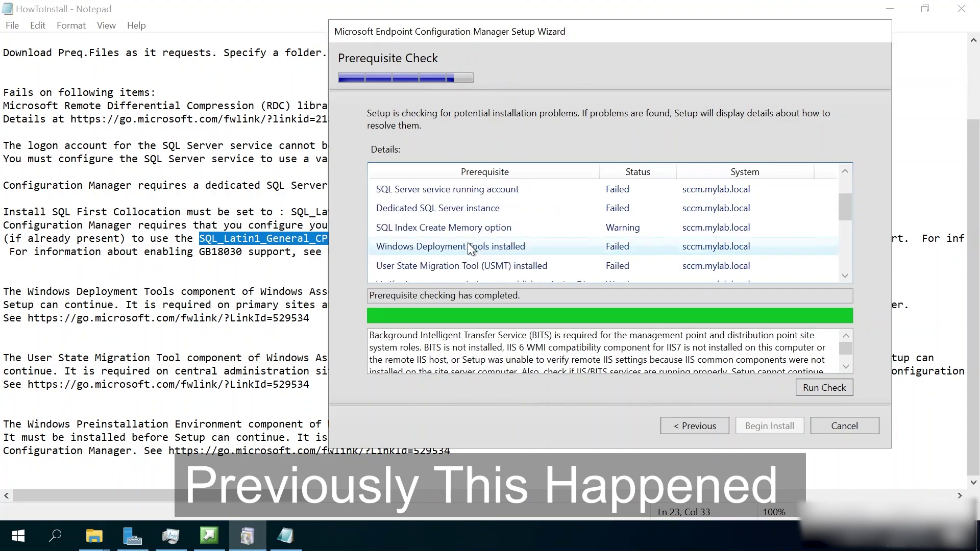
pyautogui.scroll(-4, 475, 243)
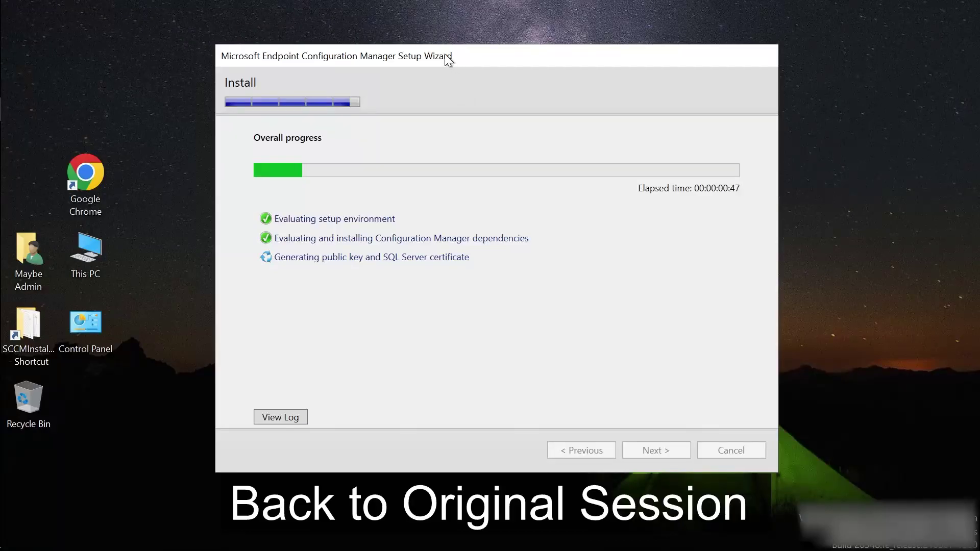
# Move the installer window aside and open the installation log to monitor progress.
pyautogui.moveTo(445, 54); pyautogui.dragTo(431, 71)
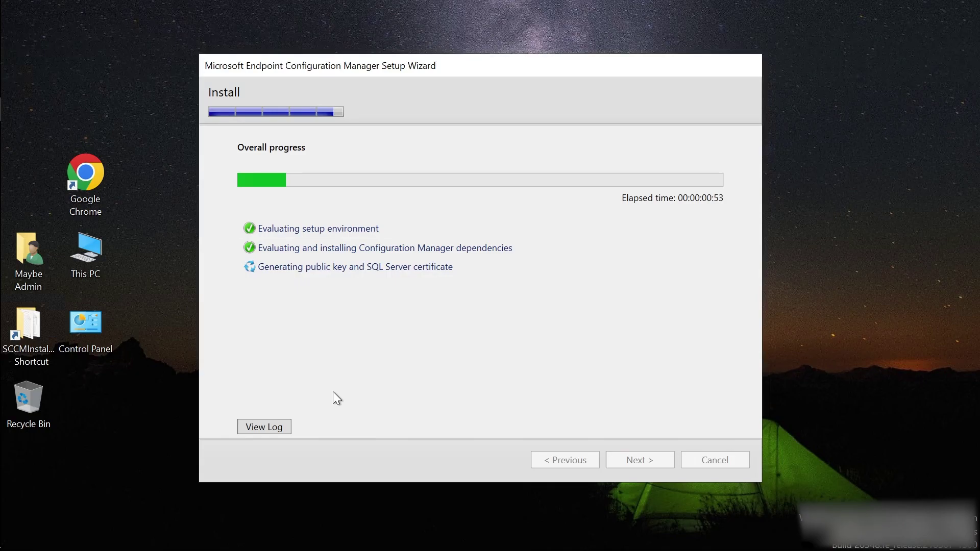
pyautogui.moveTo(6, 40)
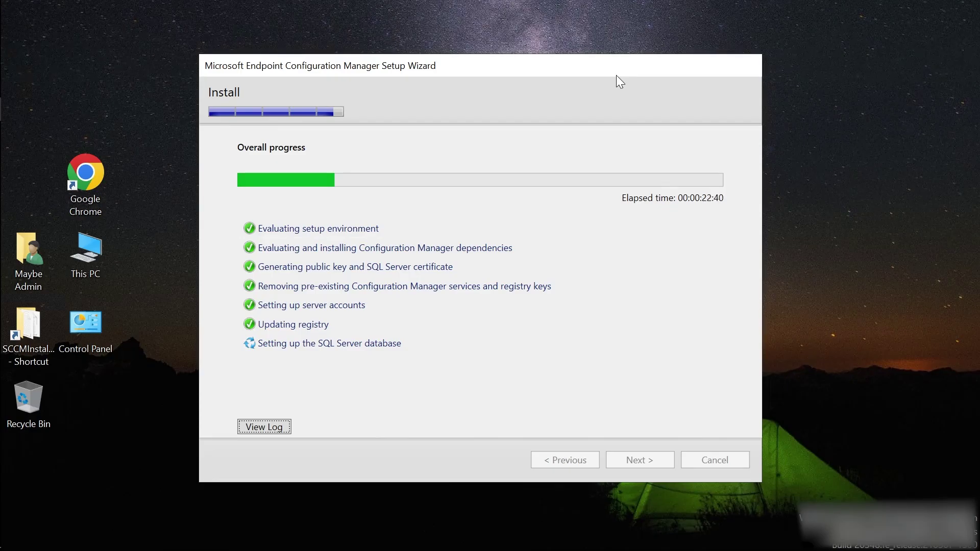
pyautogui.click(264, 427)
pyautogui.moveTo(544, 65); pyautogui.dragTo(436, 55)
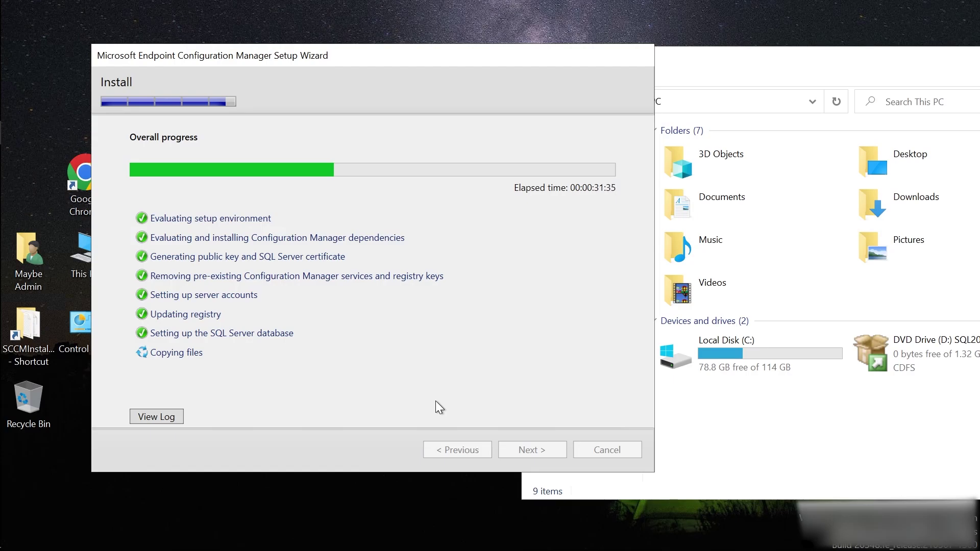
# Open Resource Monitor's disk activity view and place it beside the setup wizard.
pyautogui.click(674, 75)
pyautogui.click(652, 277)
pyautogui.click(373, 55)
pyautogui.moveTo(744, 38); pyautogui.dragTo(765, 50)
pyautogui.moveTo(373, 55); pyautogui.dragTo(320, 49)
# Glance at the setup log and close it while installation continues.
pyautogui.click(104, 410)
pyautogui.click(730, 31)
pyautogui.scroll(-2, 387, 306)
pyautogui.scroll(-5, 387, 305)
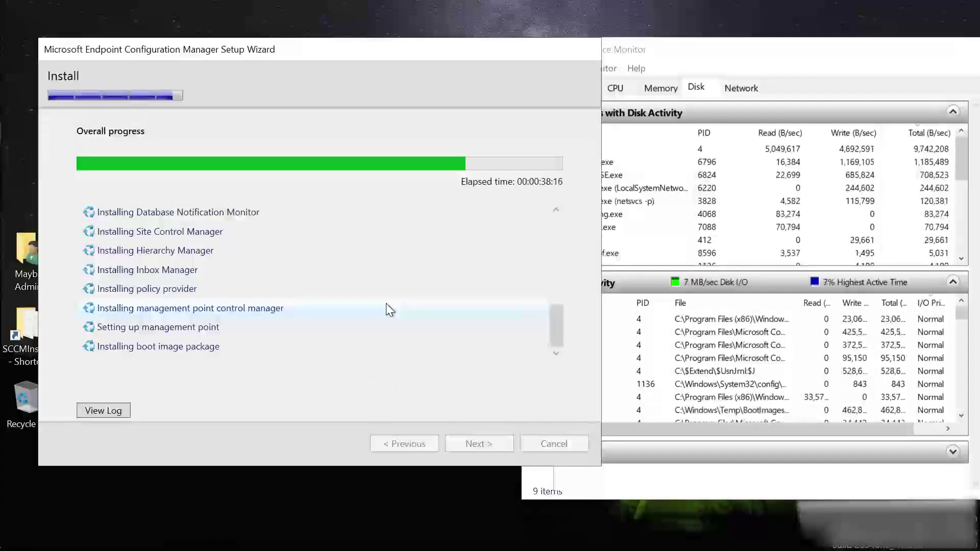
# Wait until the Install page shows 'Core setup has completed', then view the setup log.
pyautogui.moveTo(558, 337)
pyautogui.mouseDown()
pyautogui.moveTo(567, 332)
pyautogui.moveTo(562, 340)
pyautogui.moveTo(560, 290)
pyautogui.moveTo(557, 337)
pyautogui.mouseUp()
pyautogui.click(201, 271)
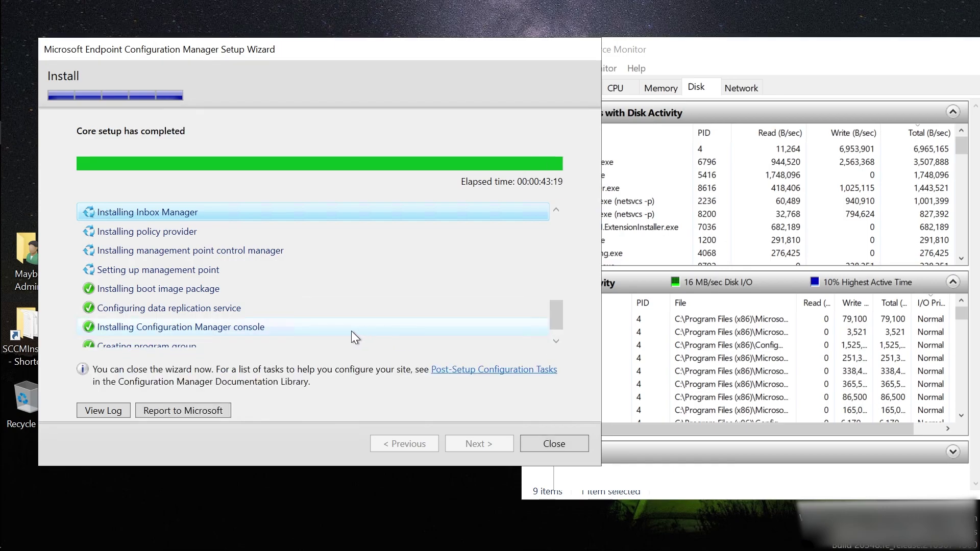
pyautogui.moveTo(556, 316); pyautogui.dragTo(557, 332)
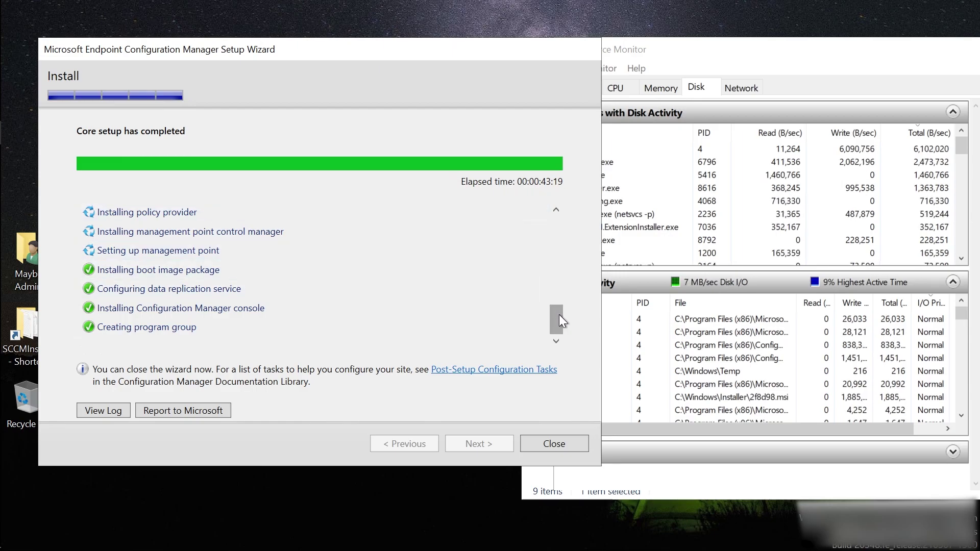
pyautogui.moveTo(560, 320)
pyautogui.mouseDown()
pyautogui.moveTo(569, 228)
pyautogui.moveTo(556, 342)
pyautogui.moveTo(562, 229)
pyautogui.moveTo(560, 327)
pyautogui.mouseUp()
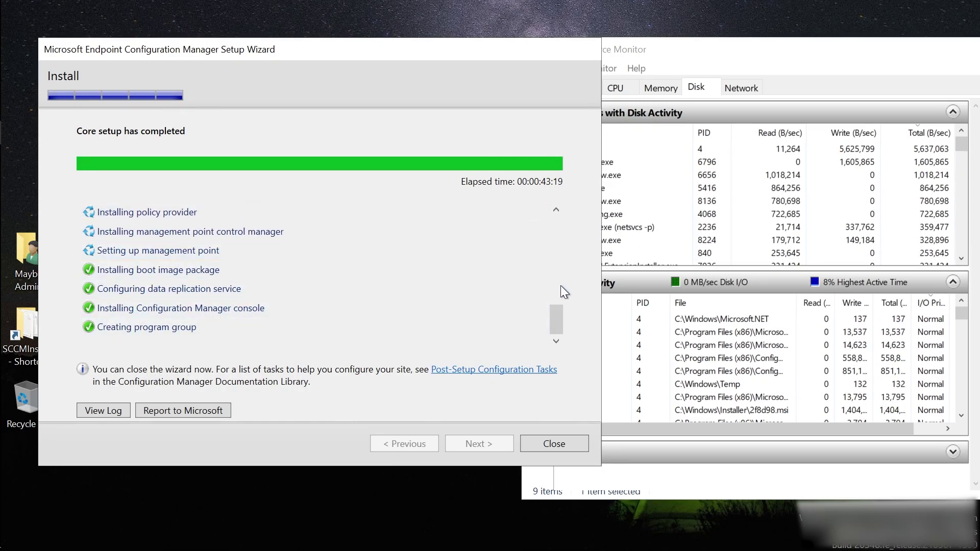
pyautogui.click(99, 411)
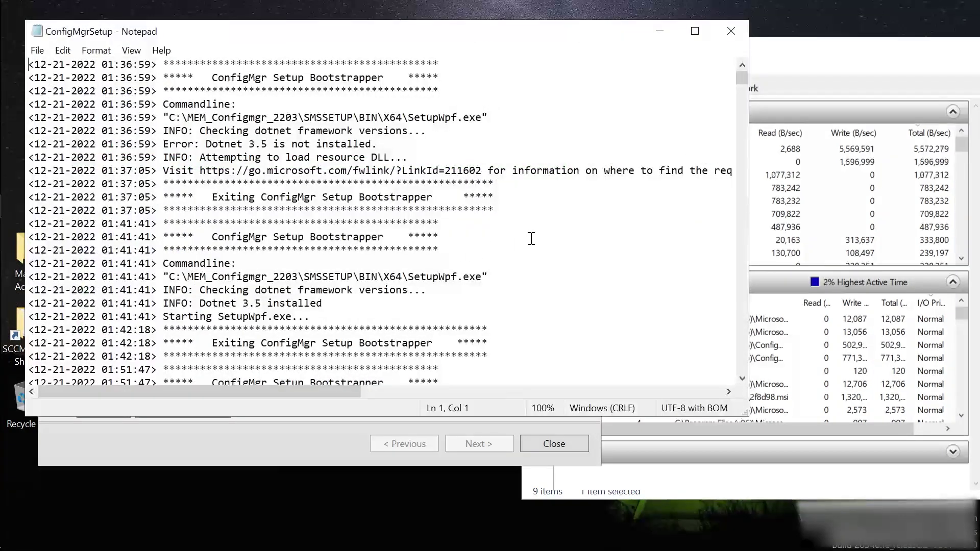
# Confirm ConfigMgrSetup.log ends with 'Completed Configuration Manager Server Setup', then close Notepad.
pyautogui.moveTo(737, 79); pyautogui.dragTo(717, 387)
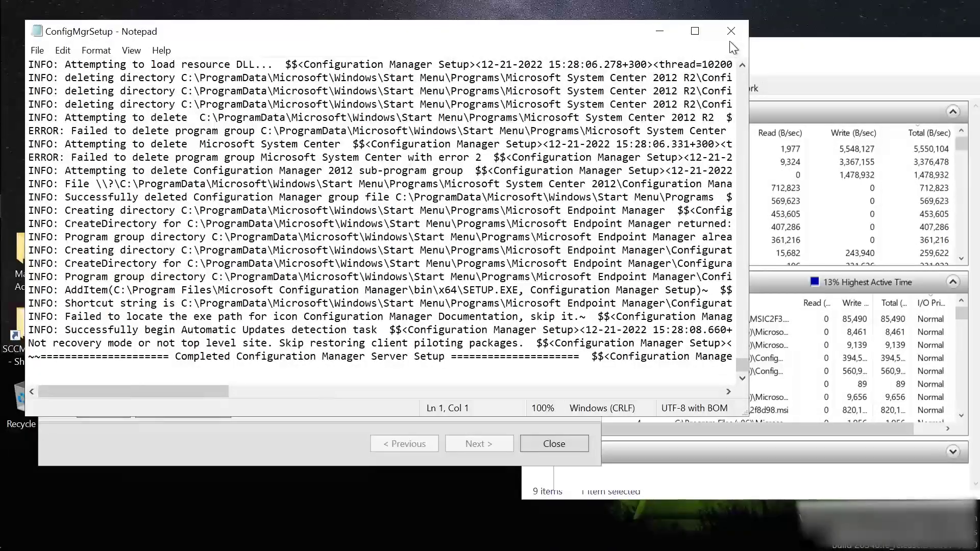
pyautogui.click(731, 31)
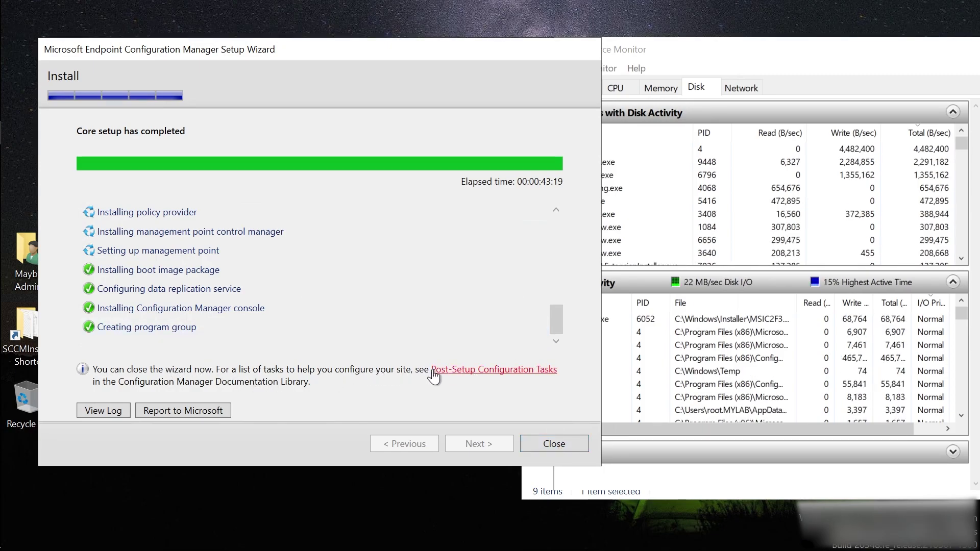
# Open the 'In-console updates' article via Post-Setup Configuration Tasks and read down to 'Monitor the progress of updates'.
pyautogui.click(513, 375)
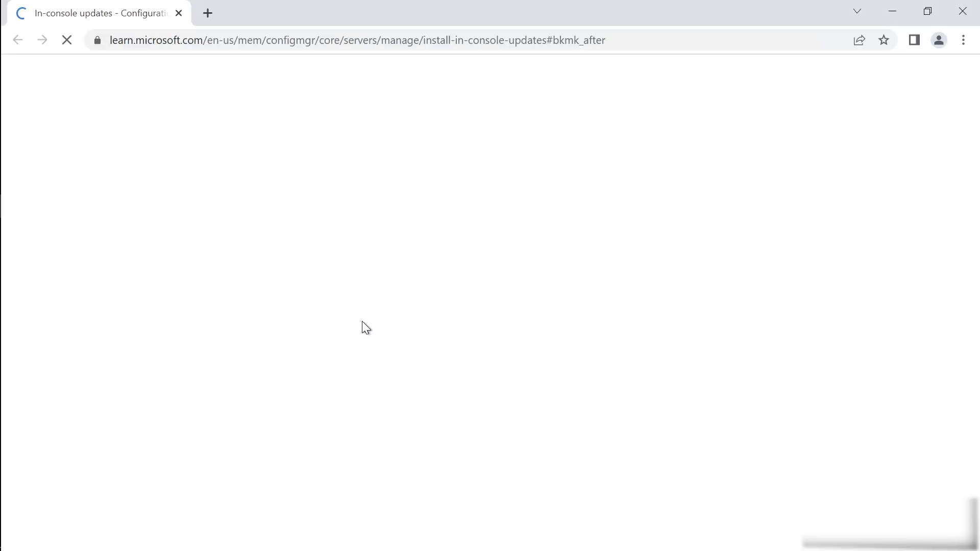
pyautogui.scroll(-8, 545, 453)
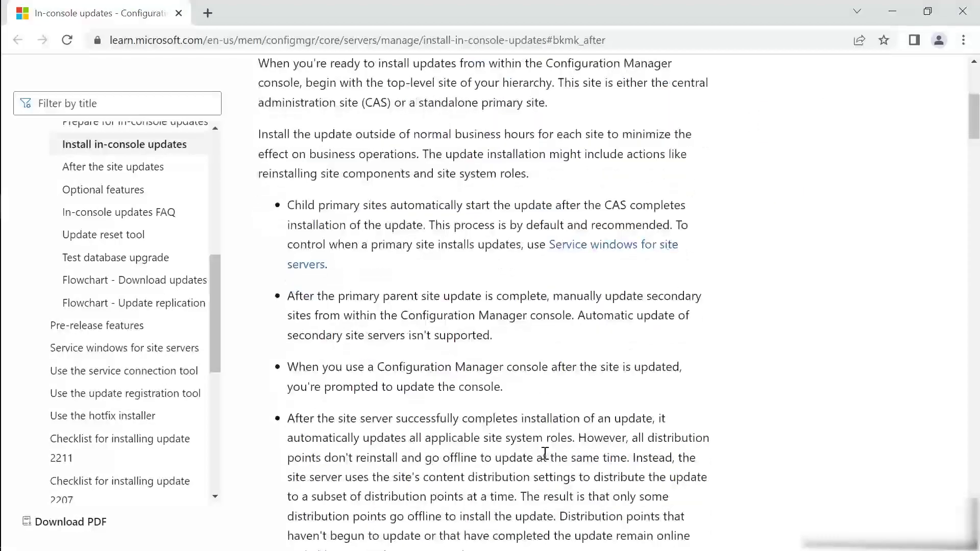
pyautogui.scroll(-10, 546, 454)
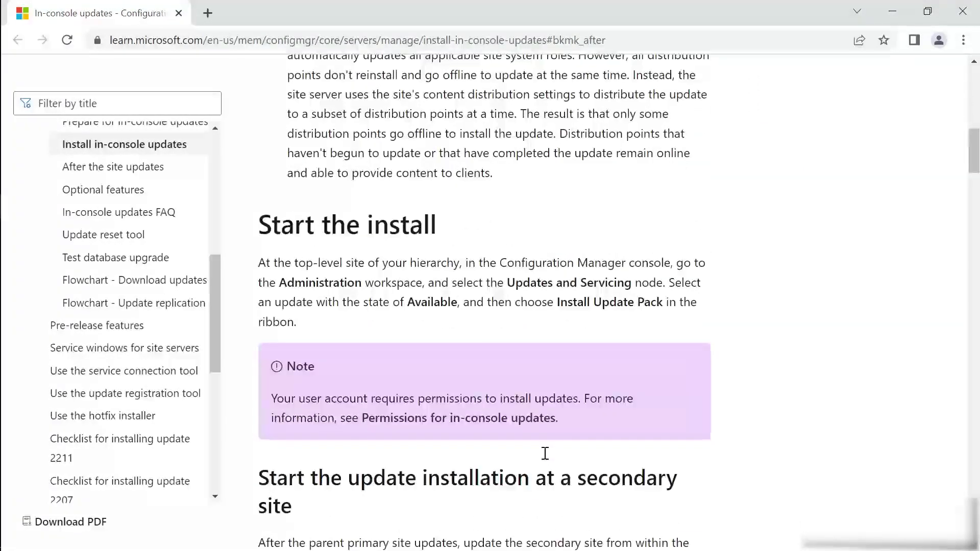
pyautogui.scroll(-10, 546, 457)
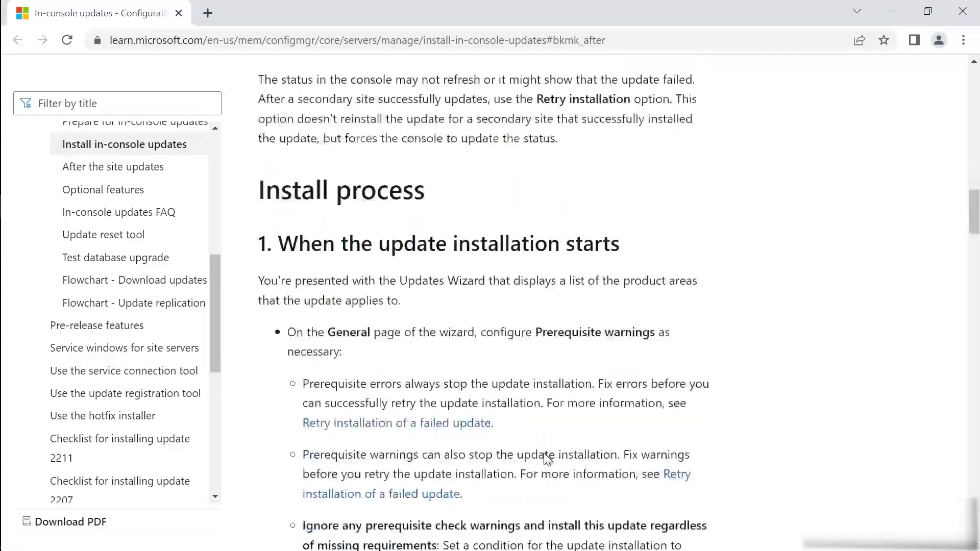
pyautogui.scroll(-3, 545, 453)
pyautogui.scroll(-10, 546, 453)
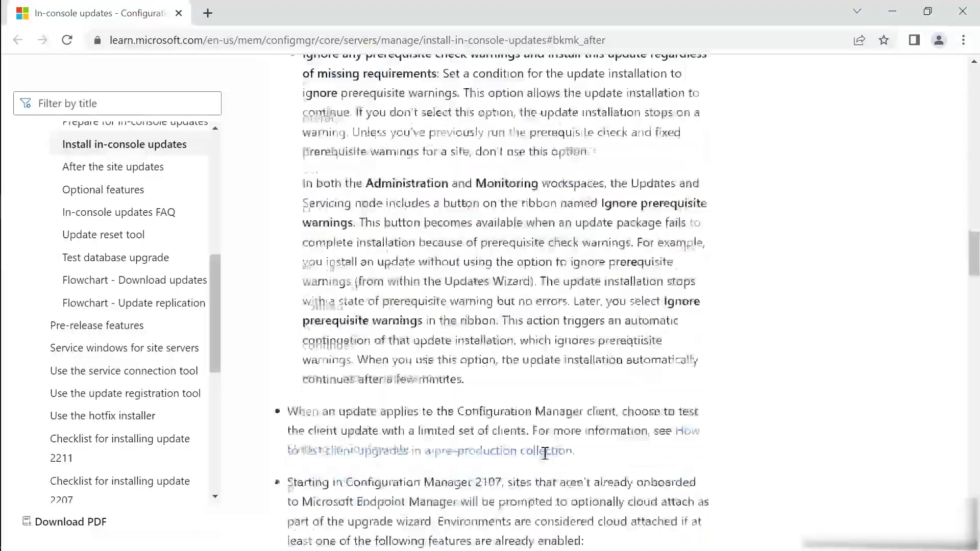
pyautogui.scroll(-13, 545, 455)
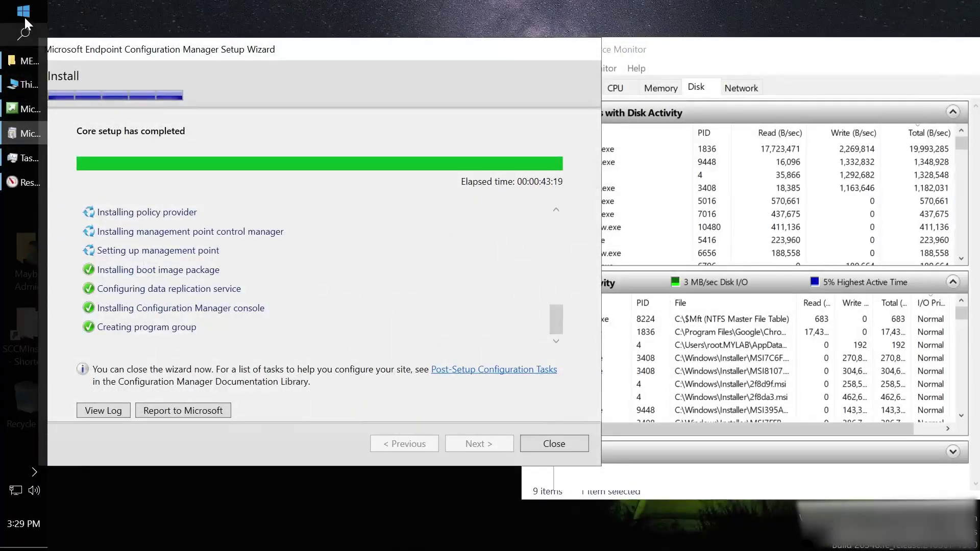
# Launch the Configuration Manager Console from the Start menu and close the finished setup wizard.
pyautogui.click(24, 19)
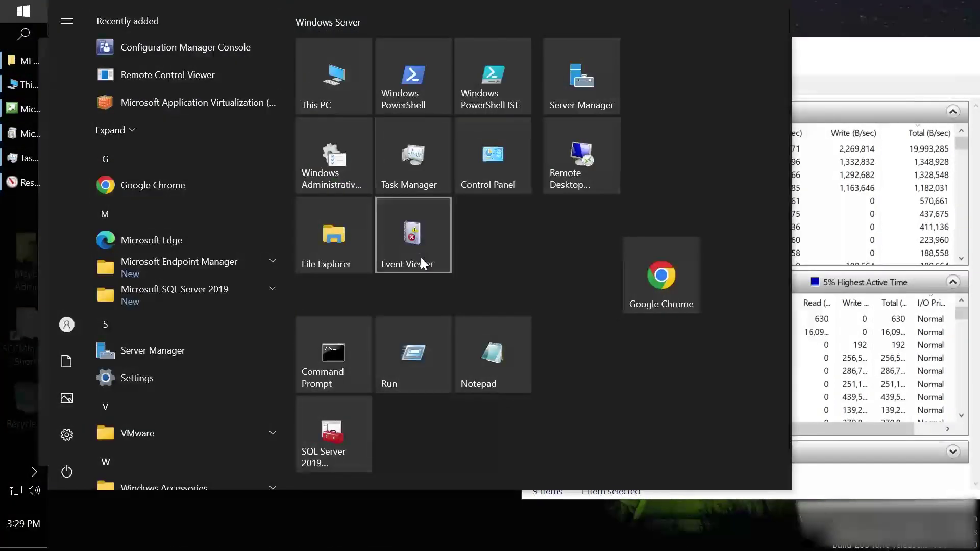
pyautogui.click(153, 50)
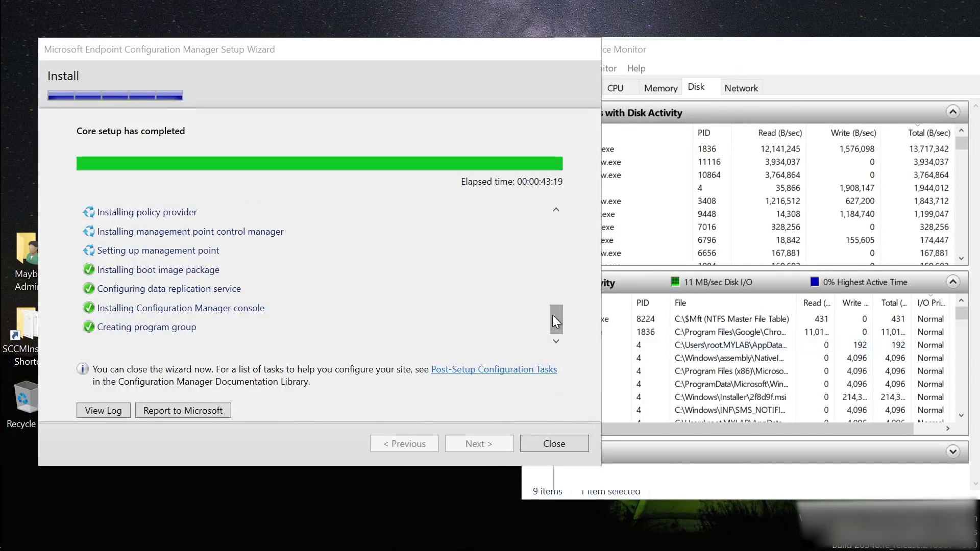
pyautogui.moveTo(552, 315)
pyautogui.mouseDown()
pyautogui.moveTo(550, 235)
pyautogui.moveTo(540, 301)
pyautogui.moveTo(549, 332)
pyautogui.mouseUp()
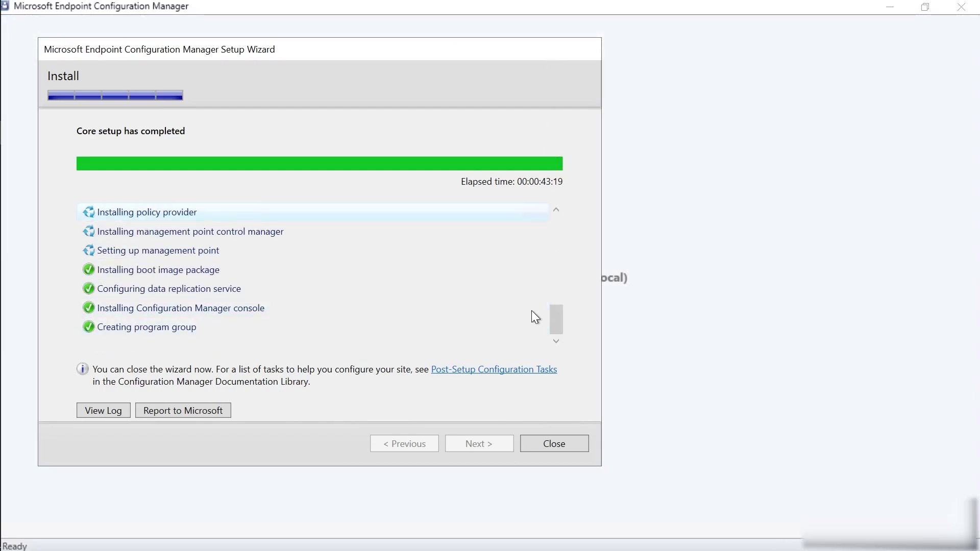
pyautogui.click(568, 445)
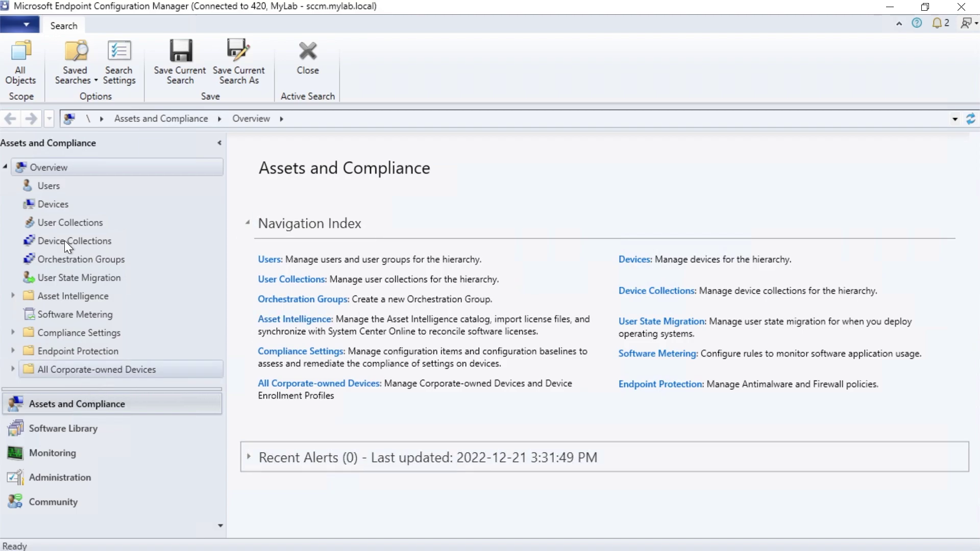
# Check About Configuration Manager to confirm version 2203 for site 420 MyLab.
pyautogui.click(23, 26)
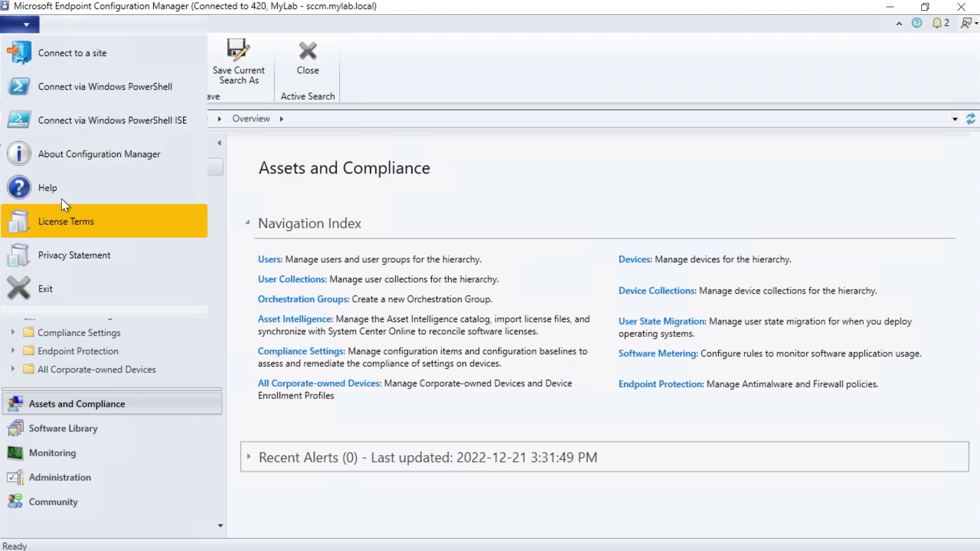
pyautogui.click(72, 154)
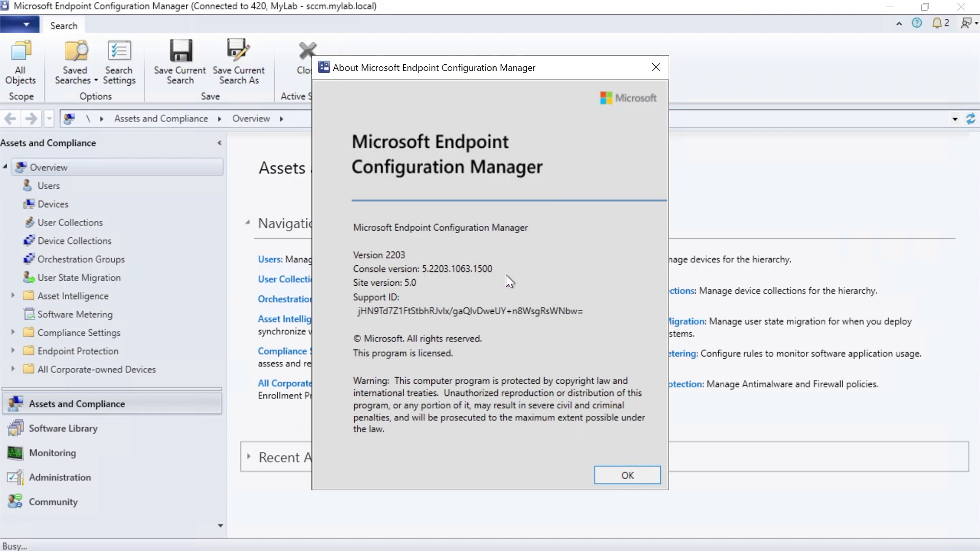
pyautogui.click(638, 473)
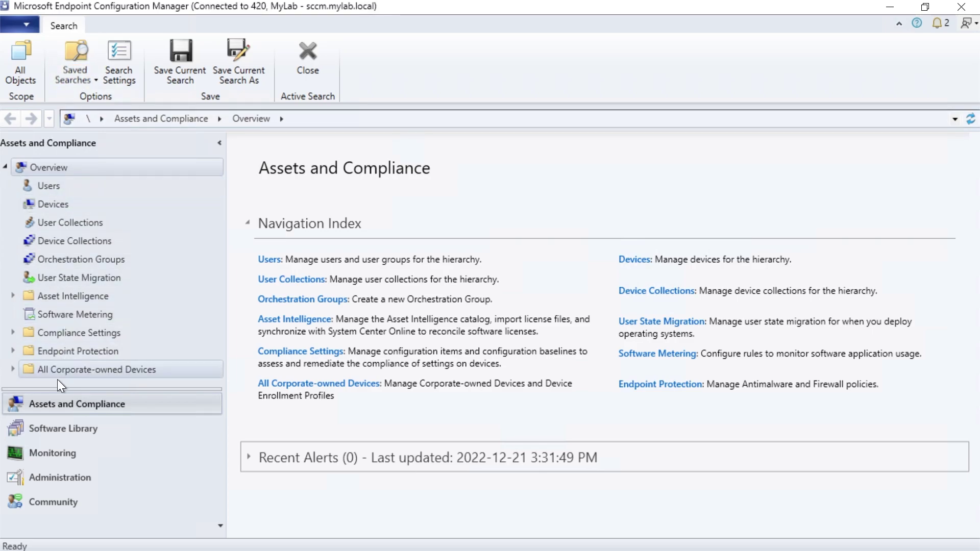
# Show Device Collections with its six built-in collections, after briefly visiting Software Library.
pyautogui.click(61, 241)
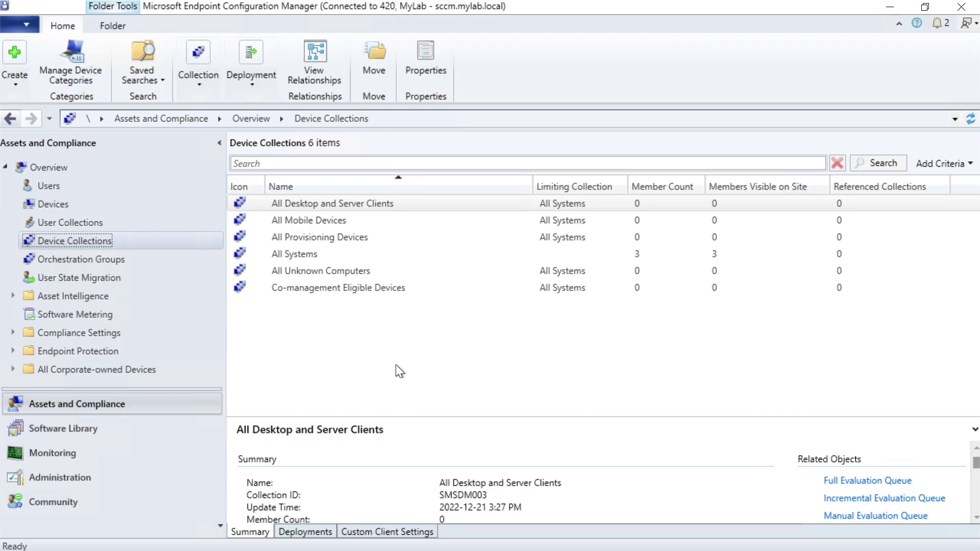
pyautogui.click(34, 433)
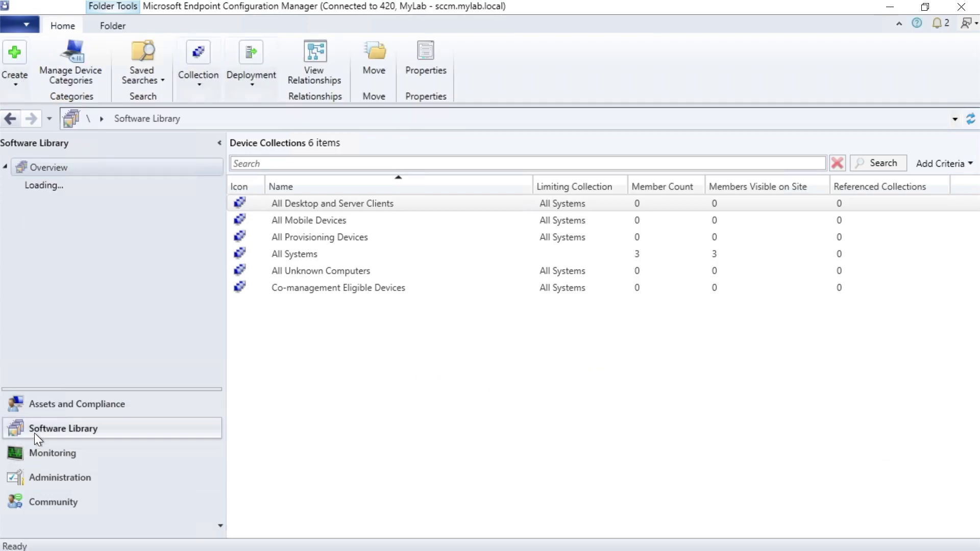
pyautogui.click(48, 405)
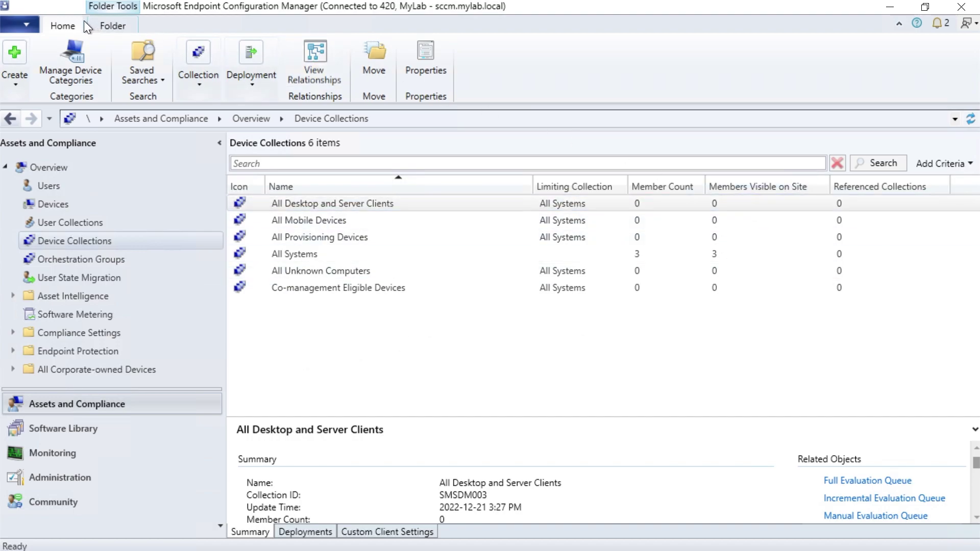
pyautogui.click(21, 25)
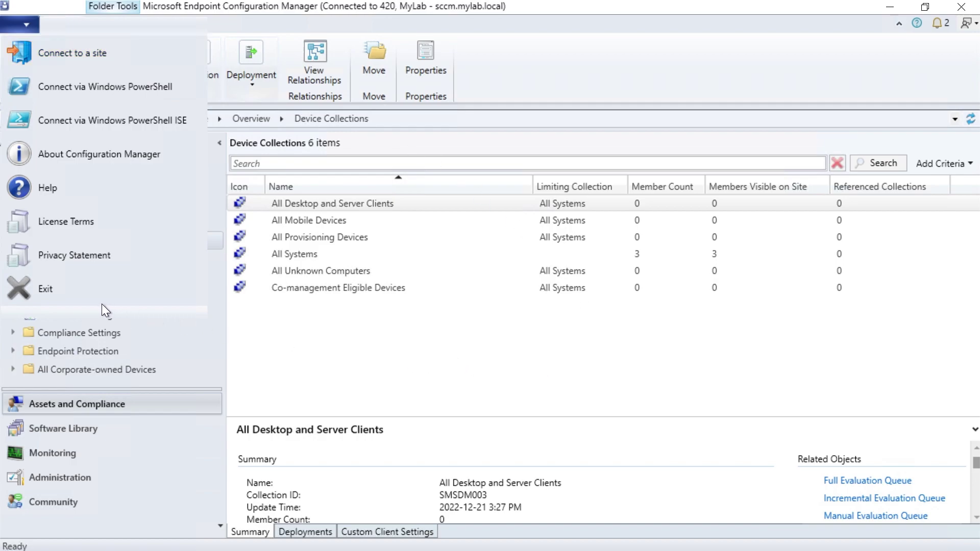
pyautogui.click(574, 385)
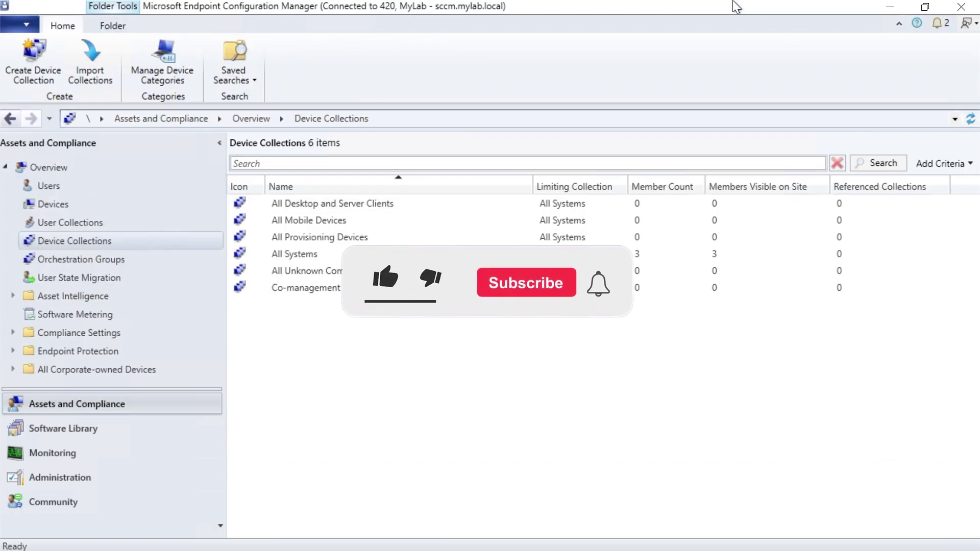